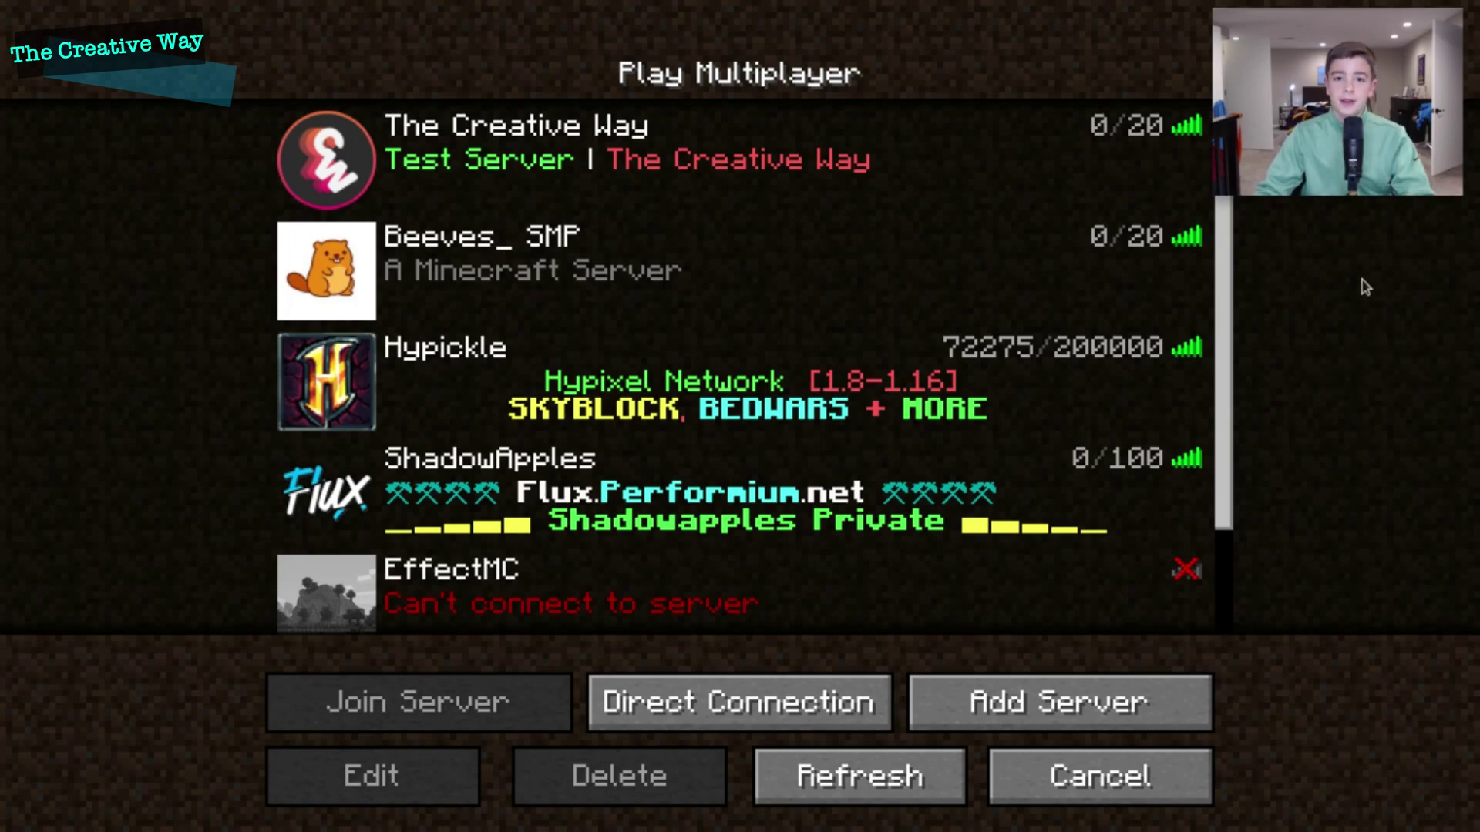
- Join The Creative Way multiplayer server and walk through the snowy village
mouse_move(1167, 307)
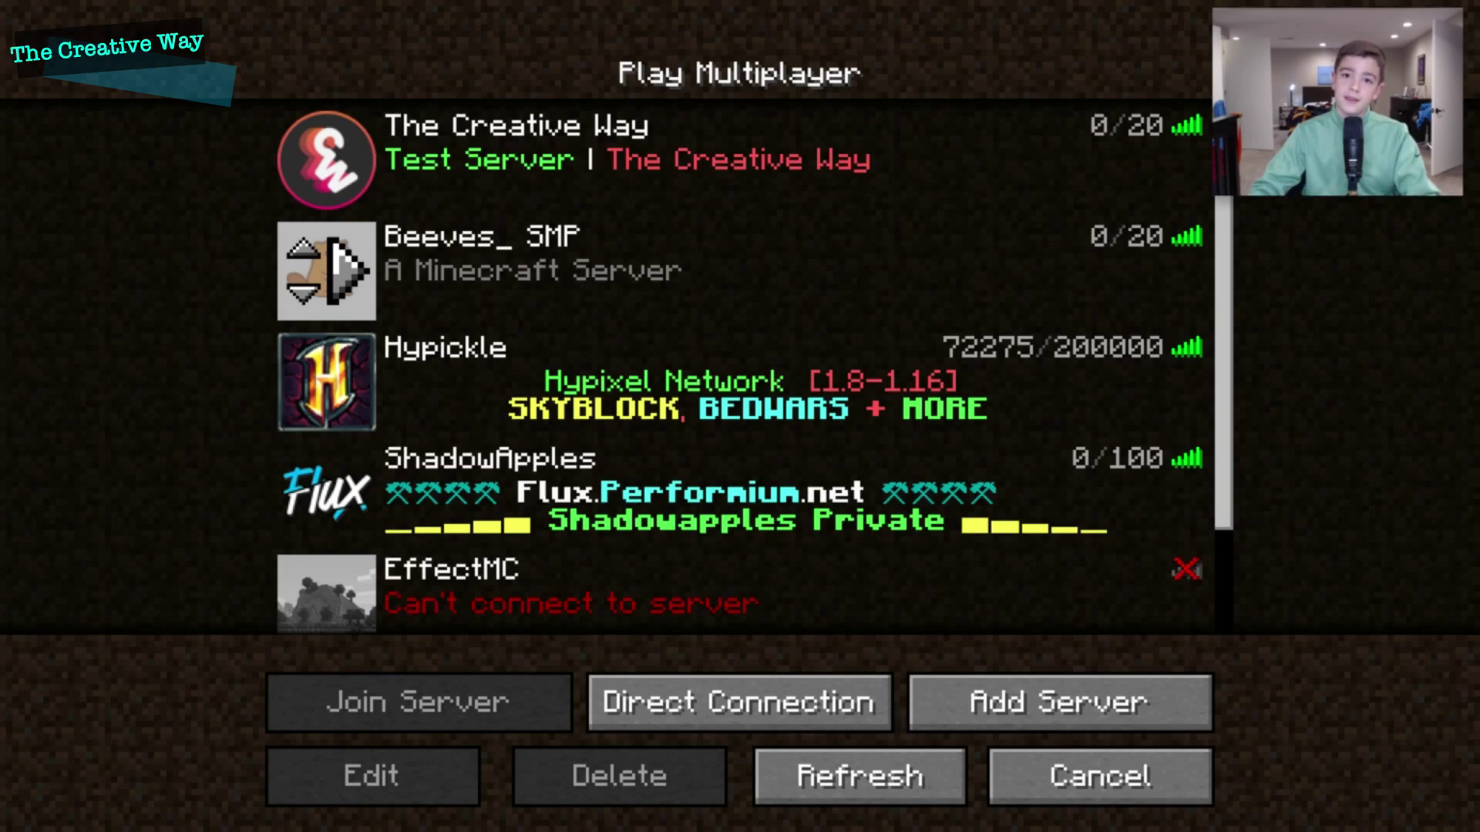
double_click(811, 120)
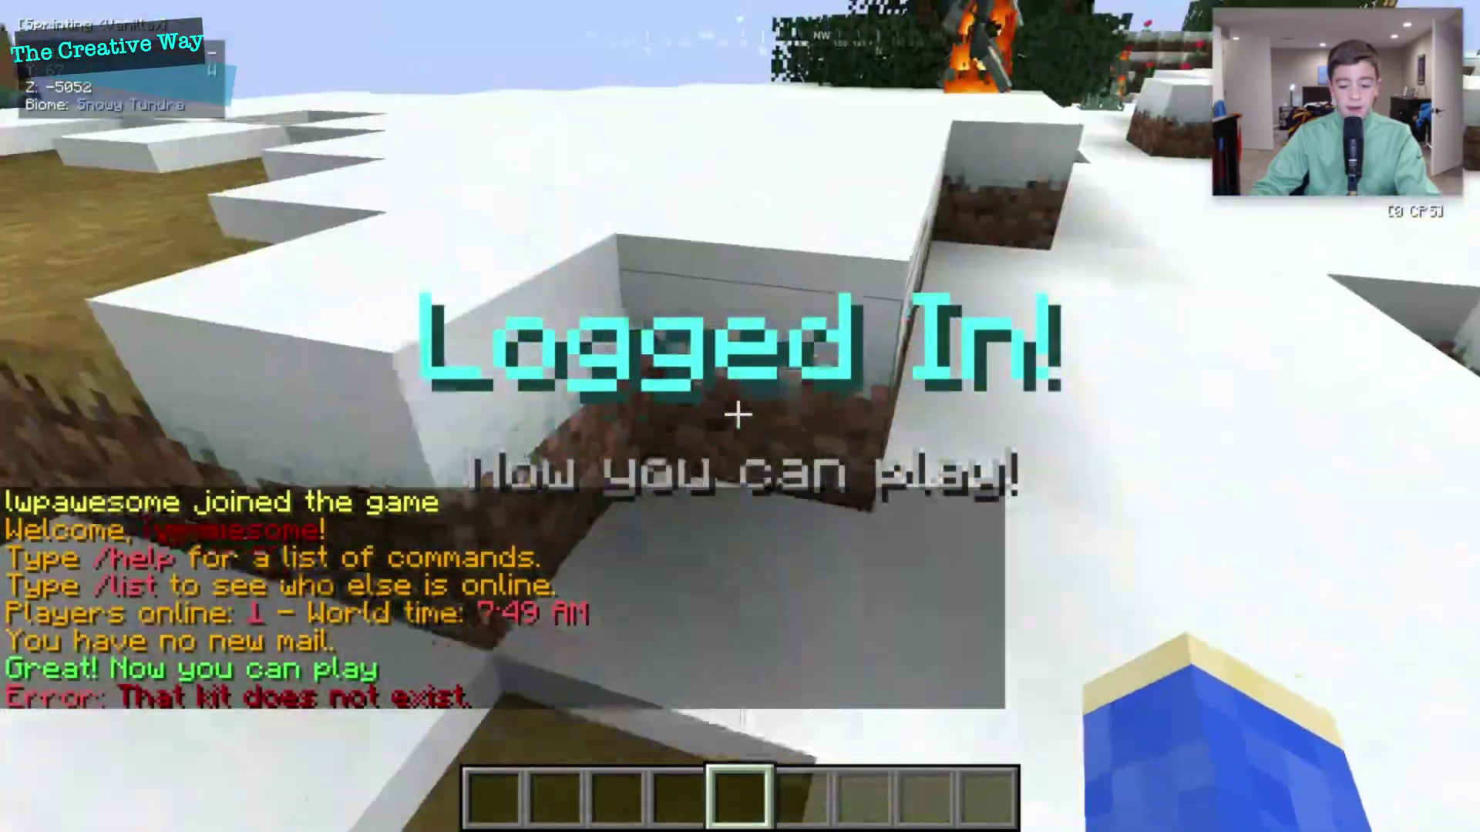
key("w")
key("w")
key("w")
key("w")
- Open the SuperAuth account menu with the /sauth command
type("/sau")
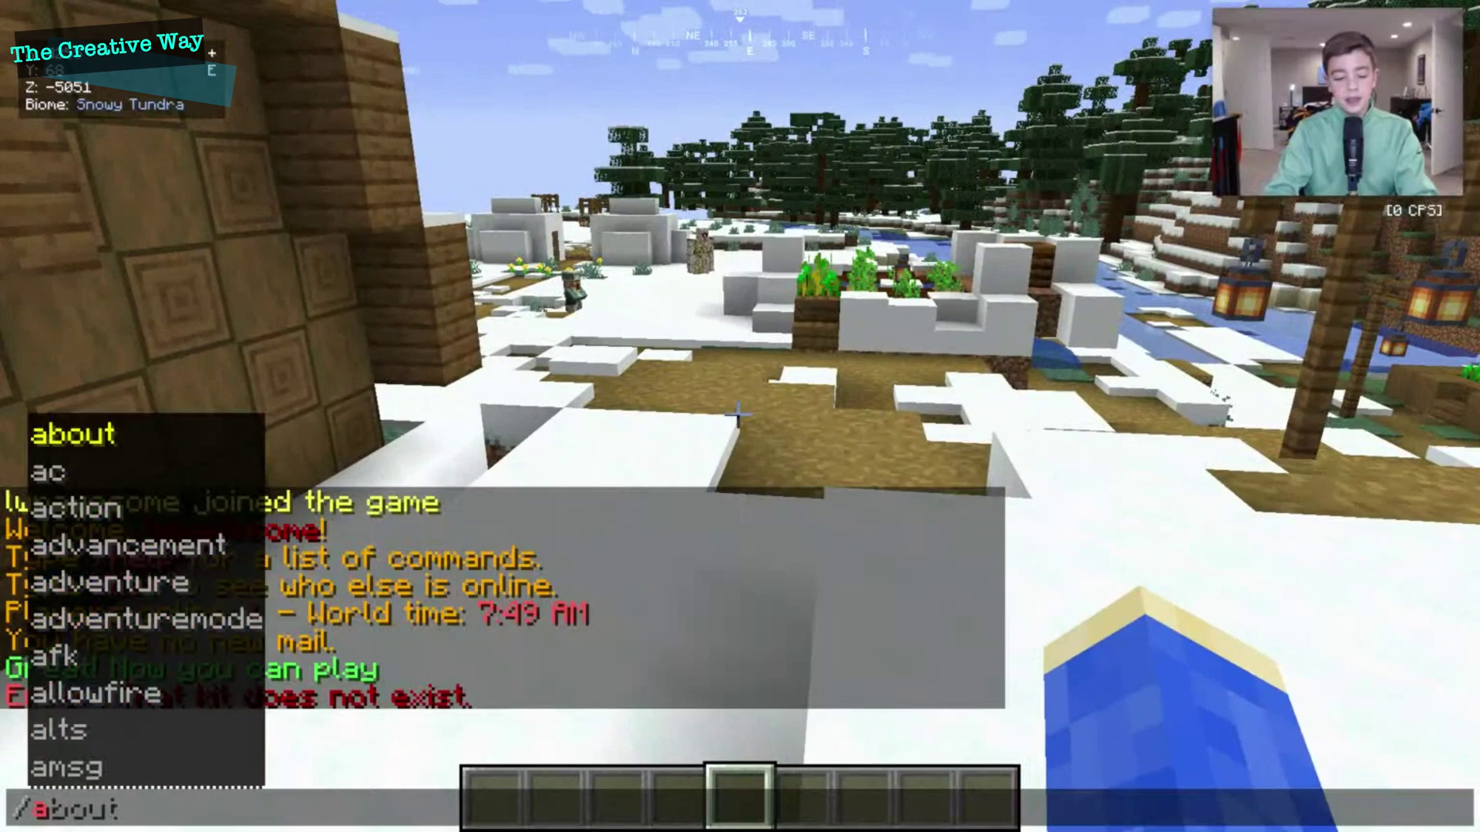
key("BackSpace")
key("BackSpace")
type("sauth")
key("Return")
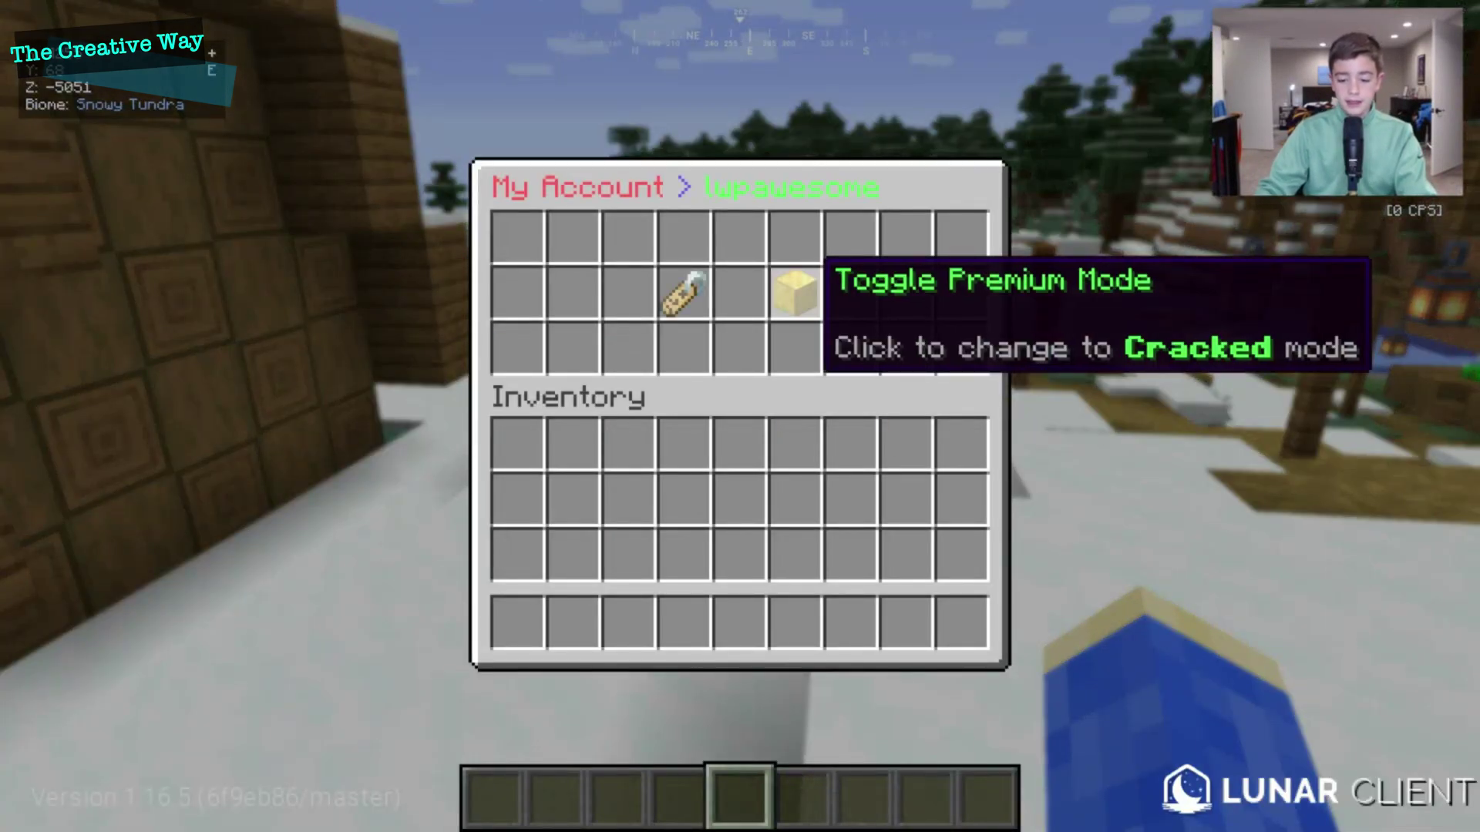
- Choose to change the account password and enter a new password in the chat
left_click(697, 285)
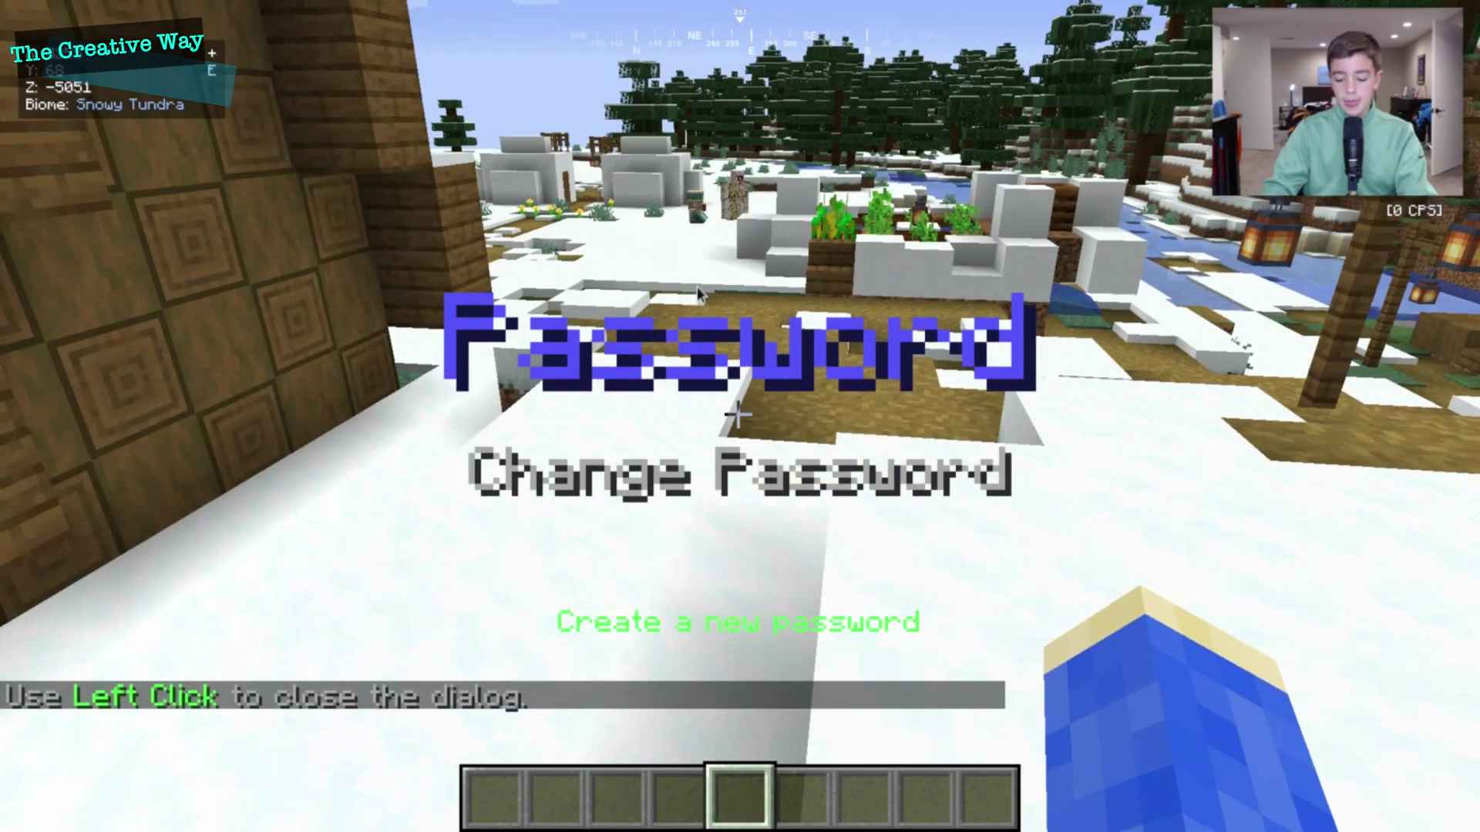
key("t")
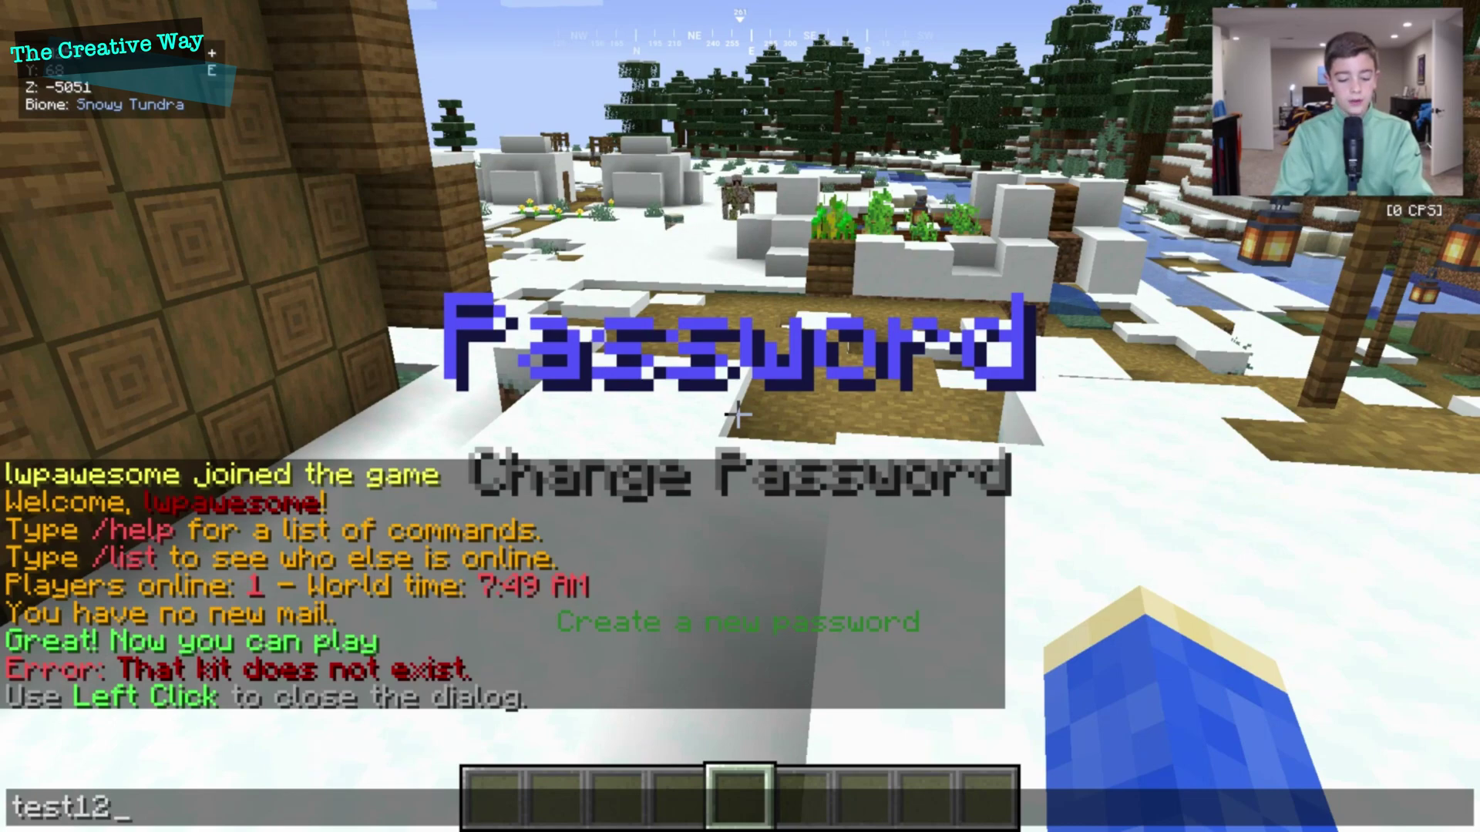
key("Return")
left_click(679, 222)
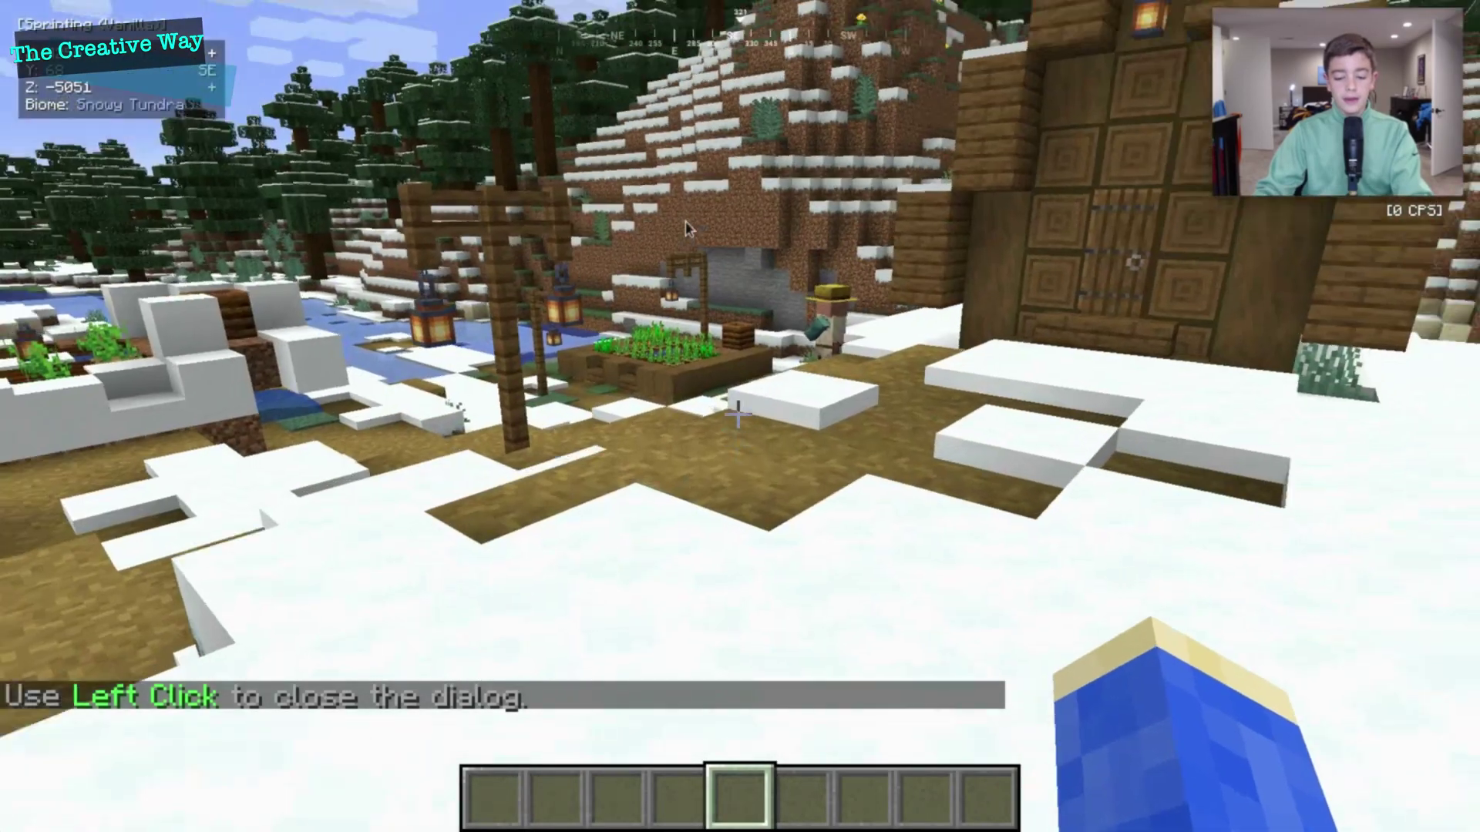
- Switch to the server console in Chrome and run sauth setadmin with the player's username
key("w")
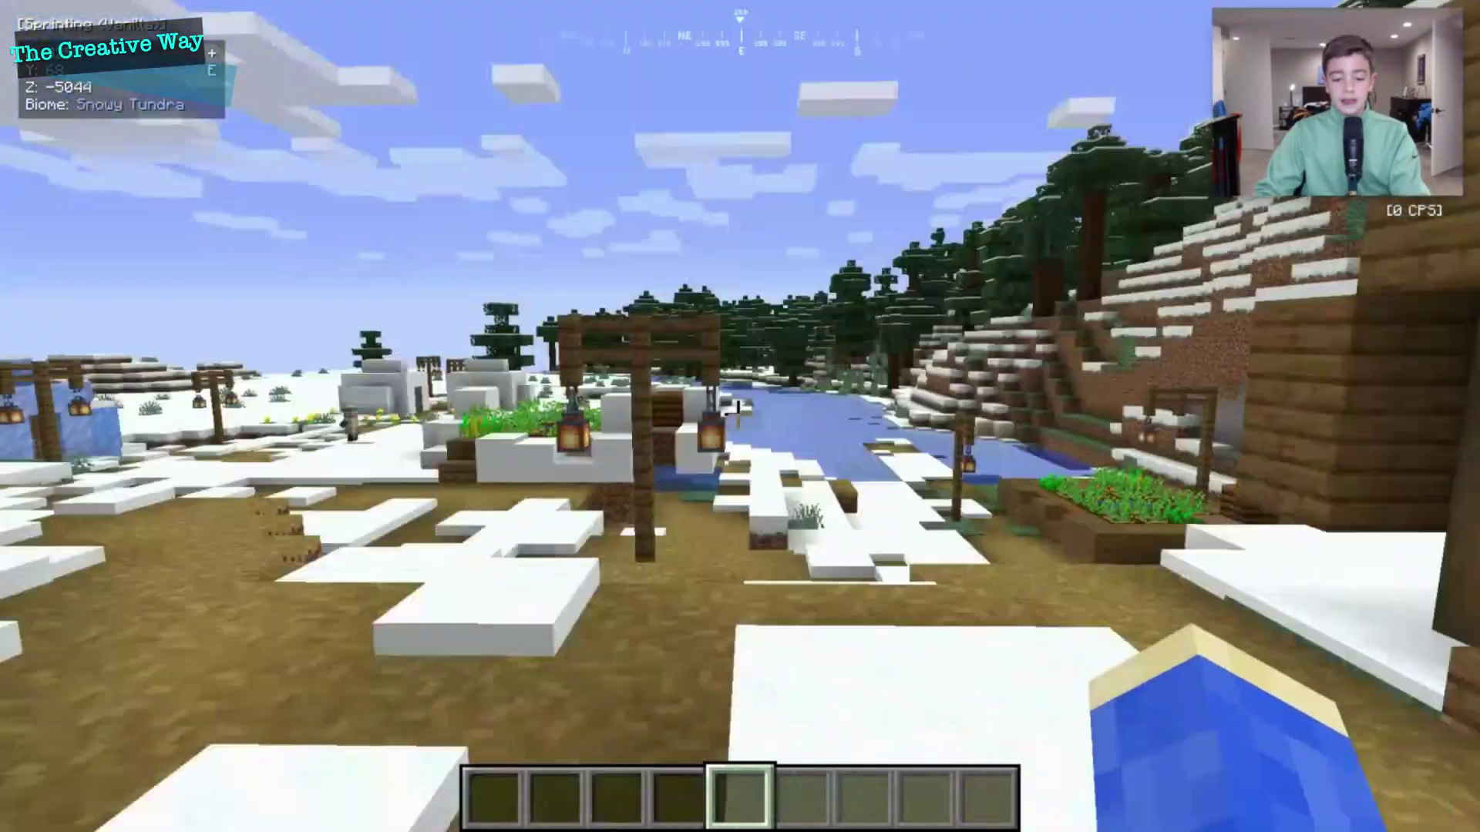
key("Escape")
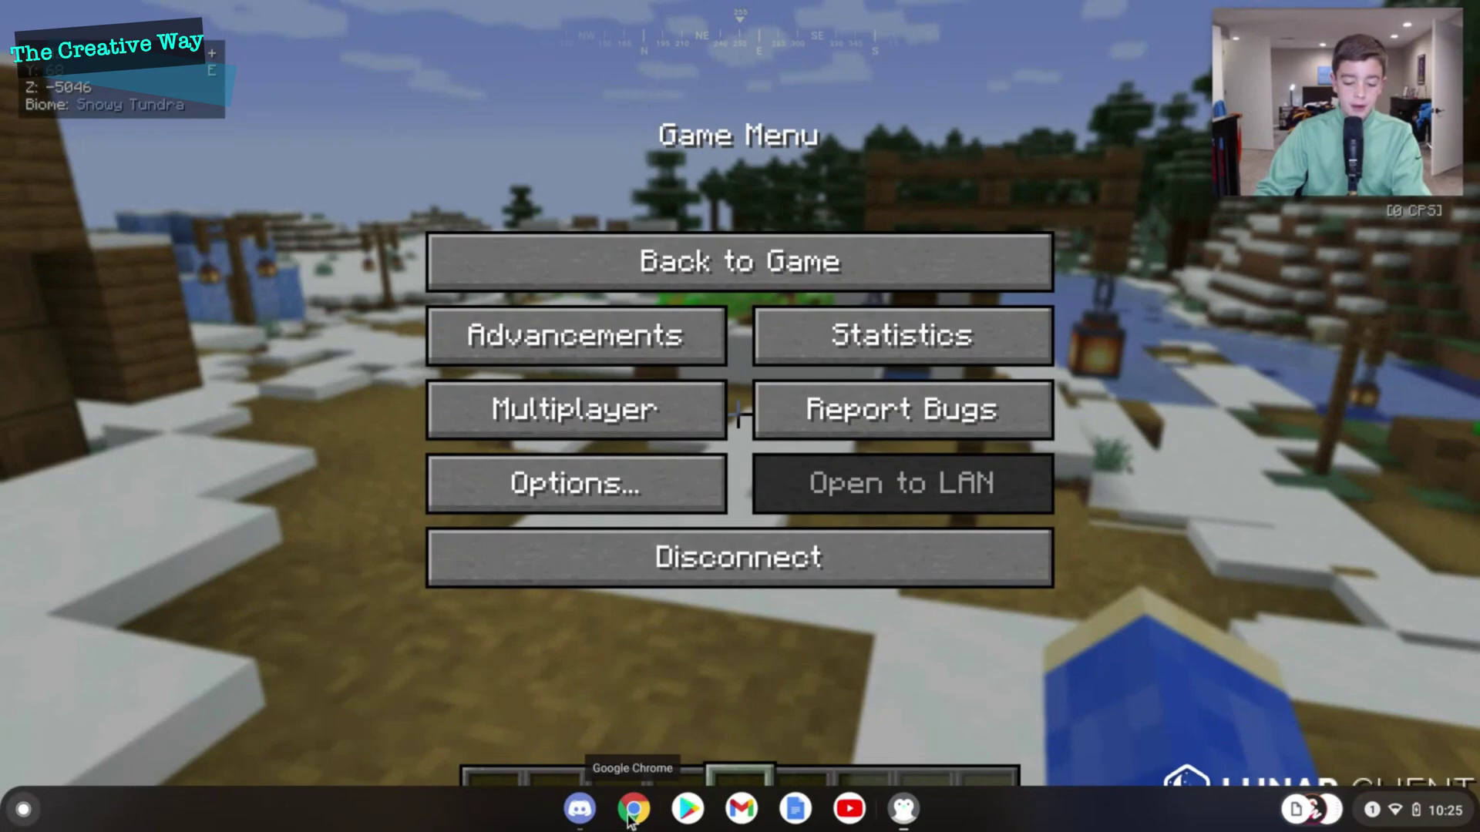
left_click(627, 822)
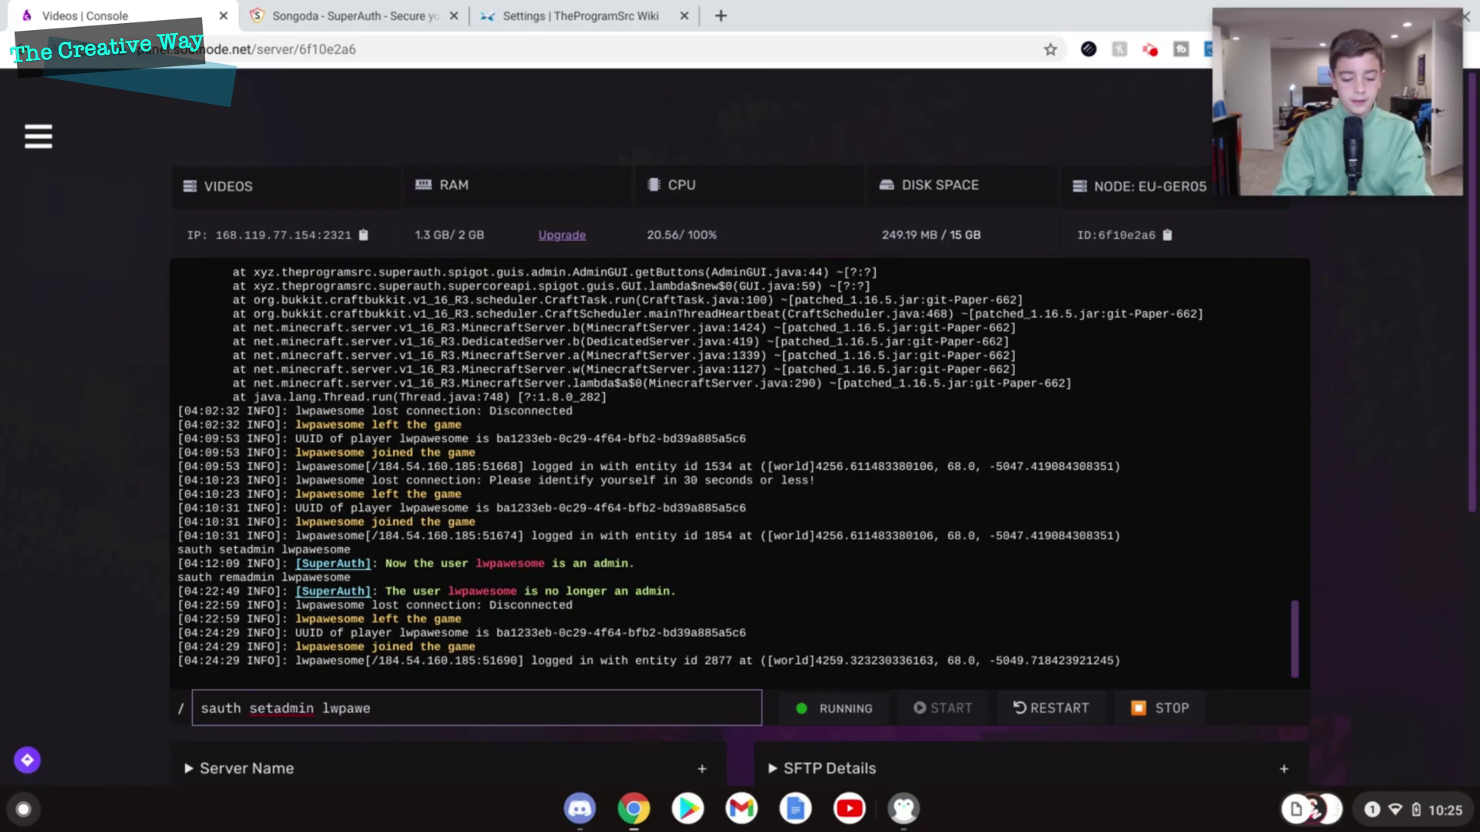
key("Return")
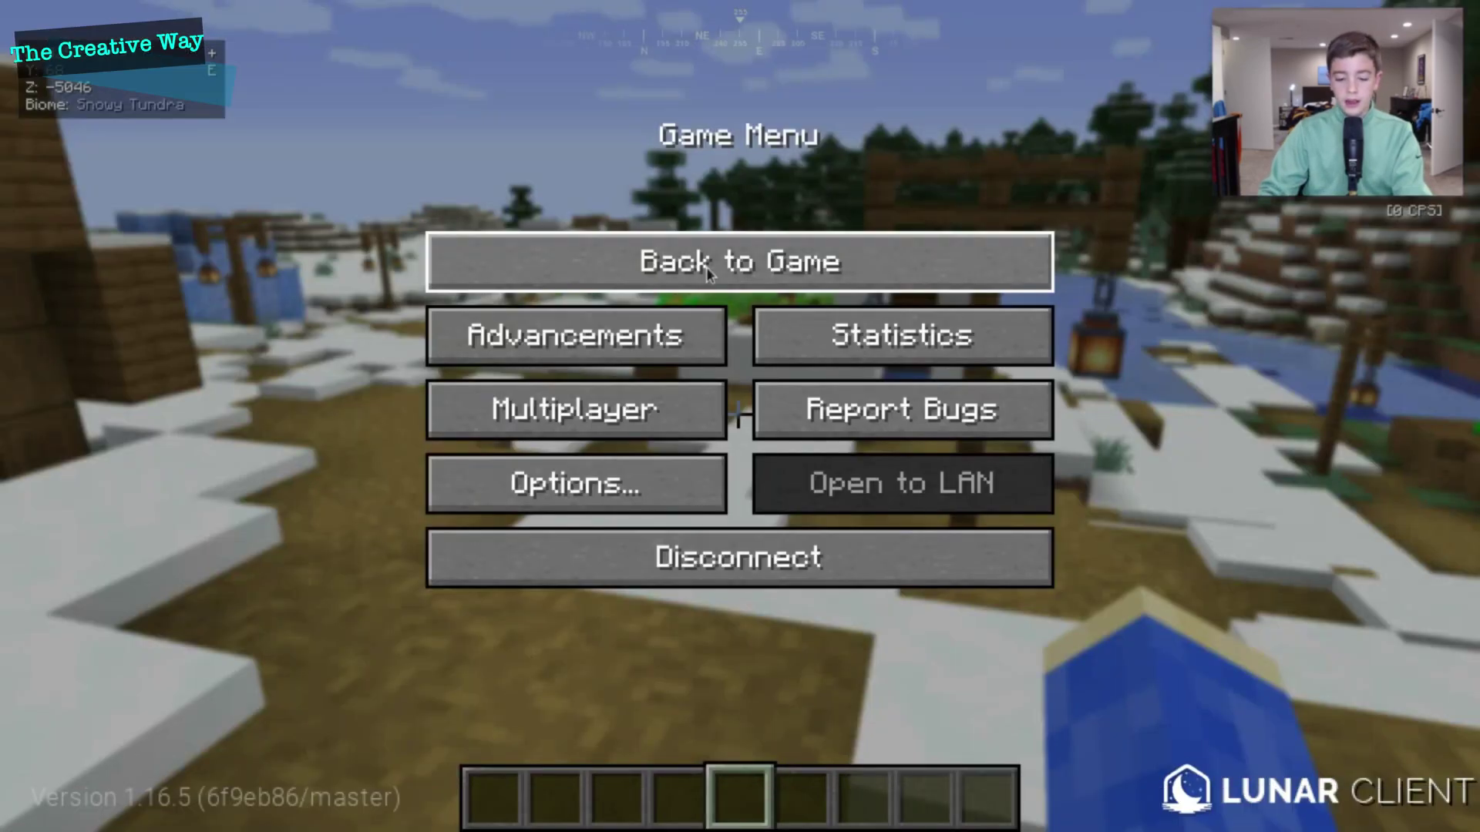
- Return to the Minecraft game and open the SuperAuth admin menu with the /sauth command
left_click(706, 267)
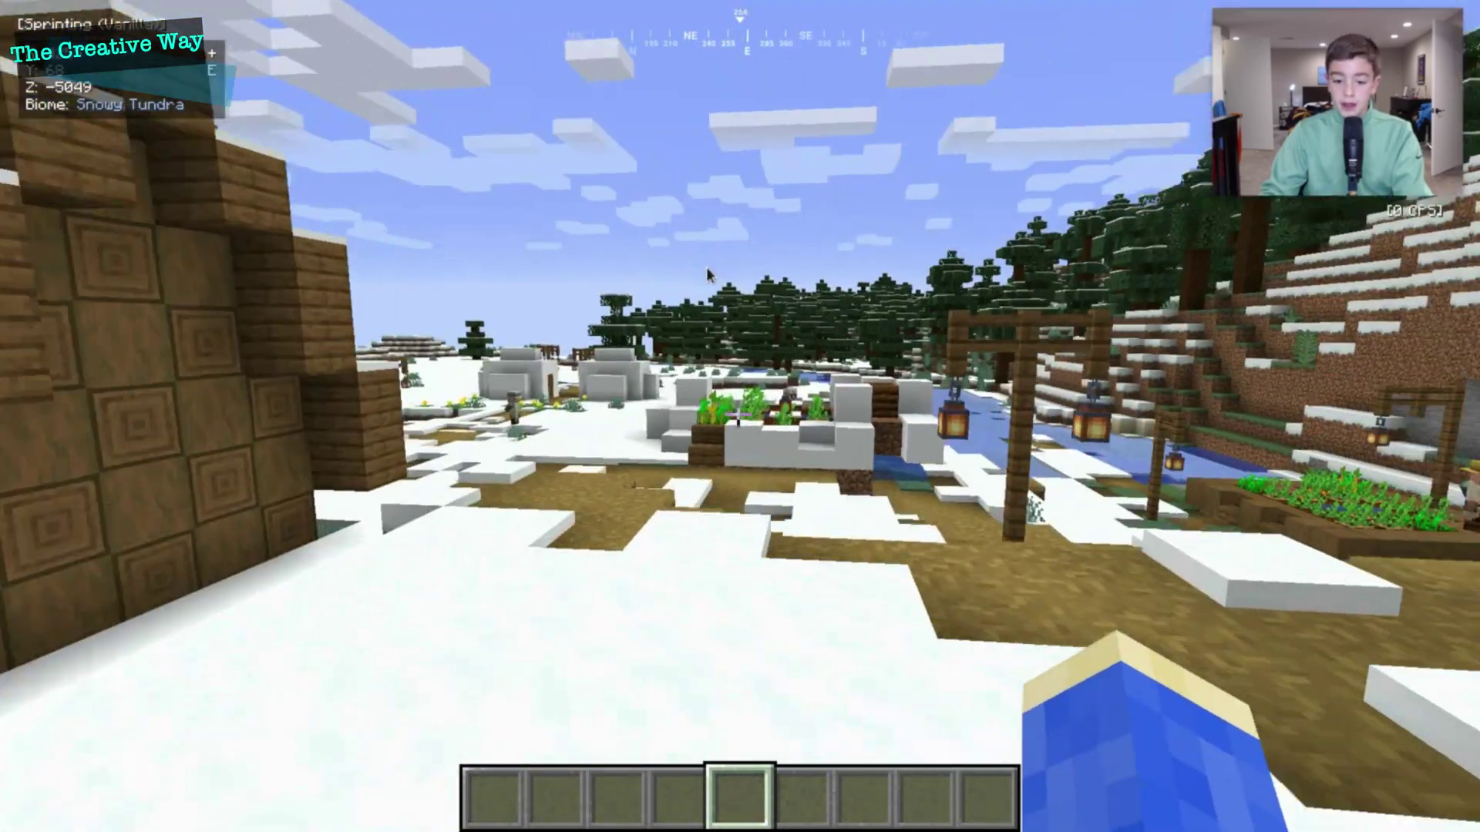
key("w")
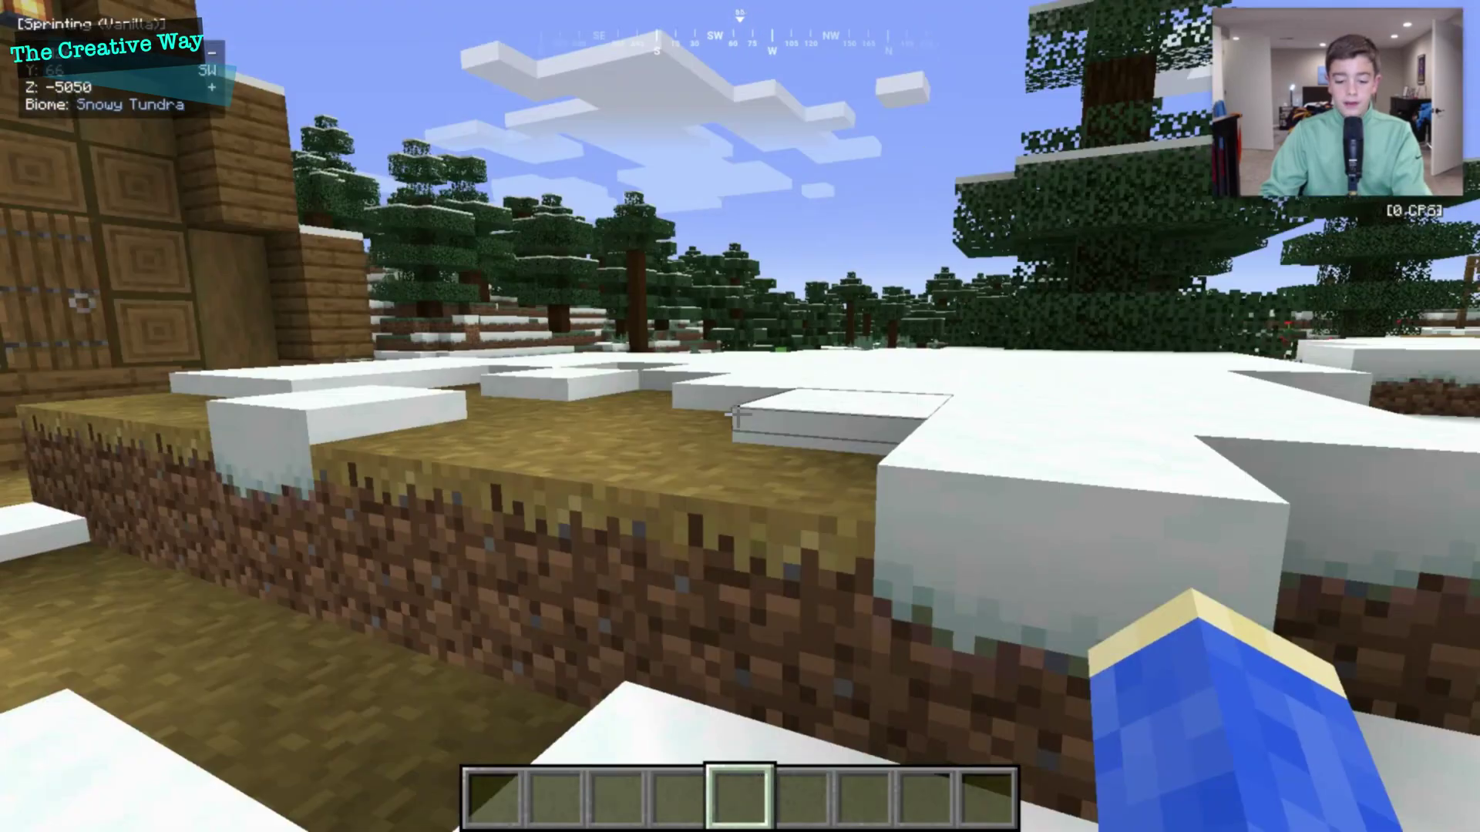
key("slash")
type("sauth")
key("Return")
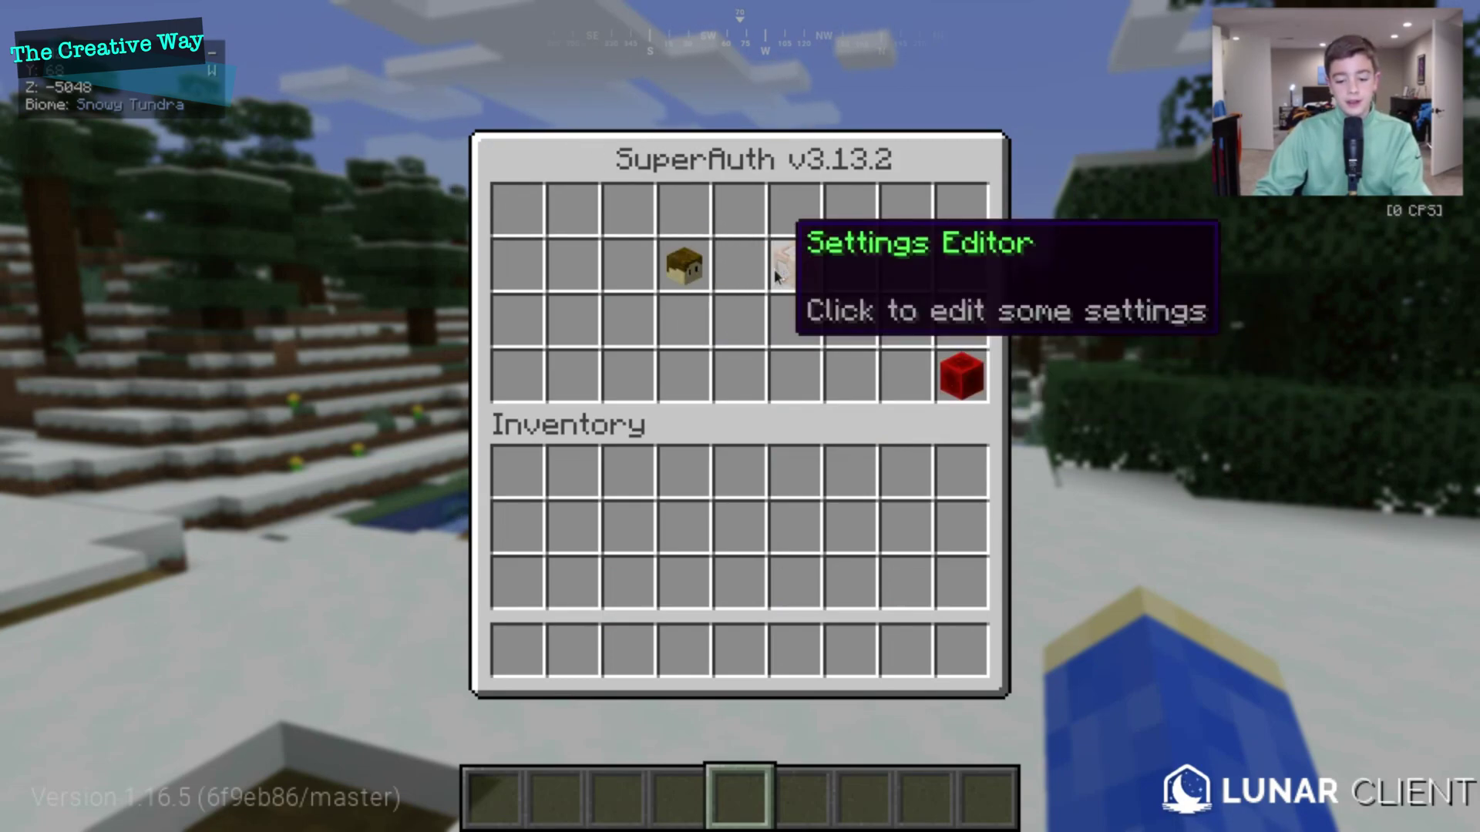
- Examine the General and Languages pages of the SuperAuth settings editor, then return to the main SuperAuth menu
left_click(789, 256)
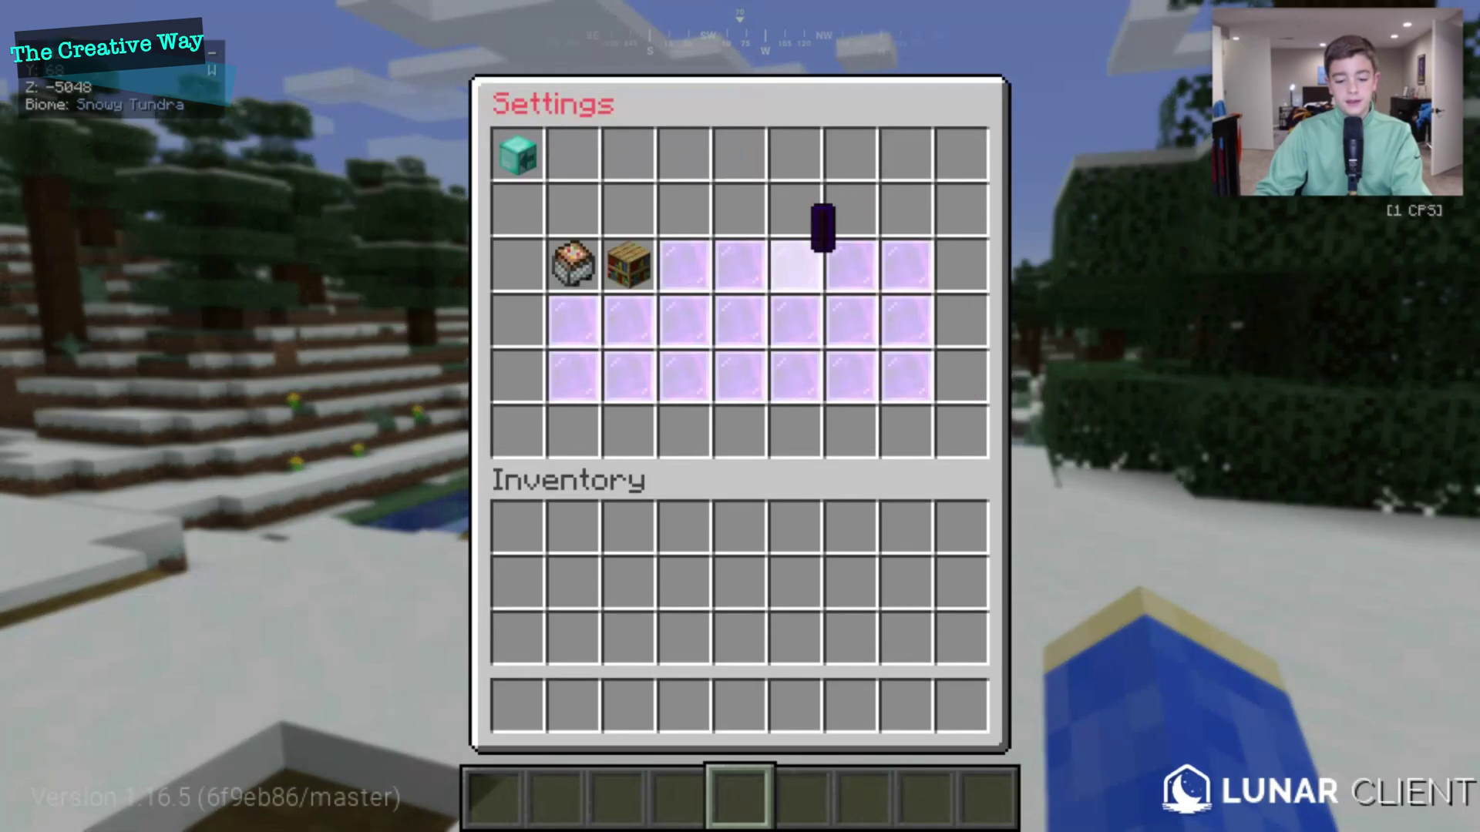
left_click(584, 264)
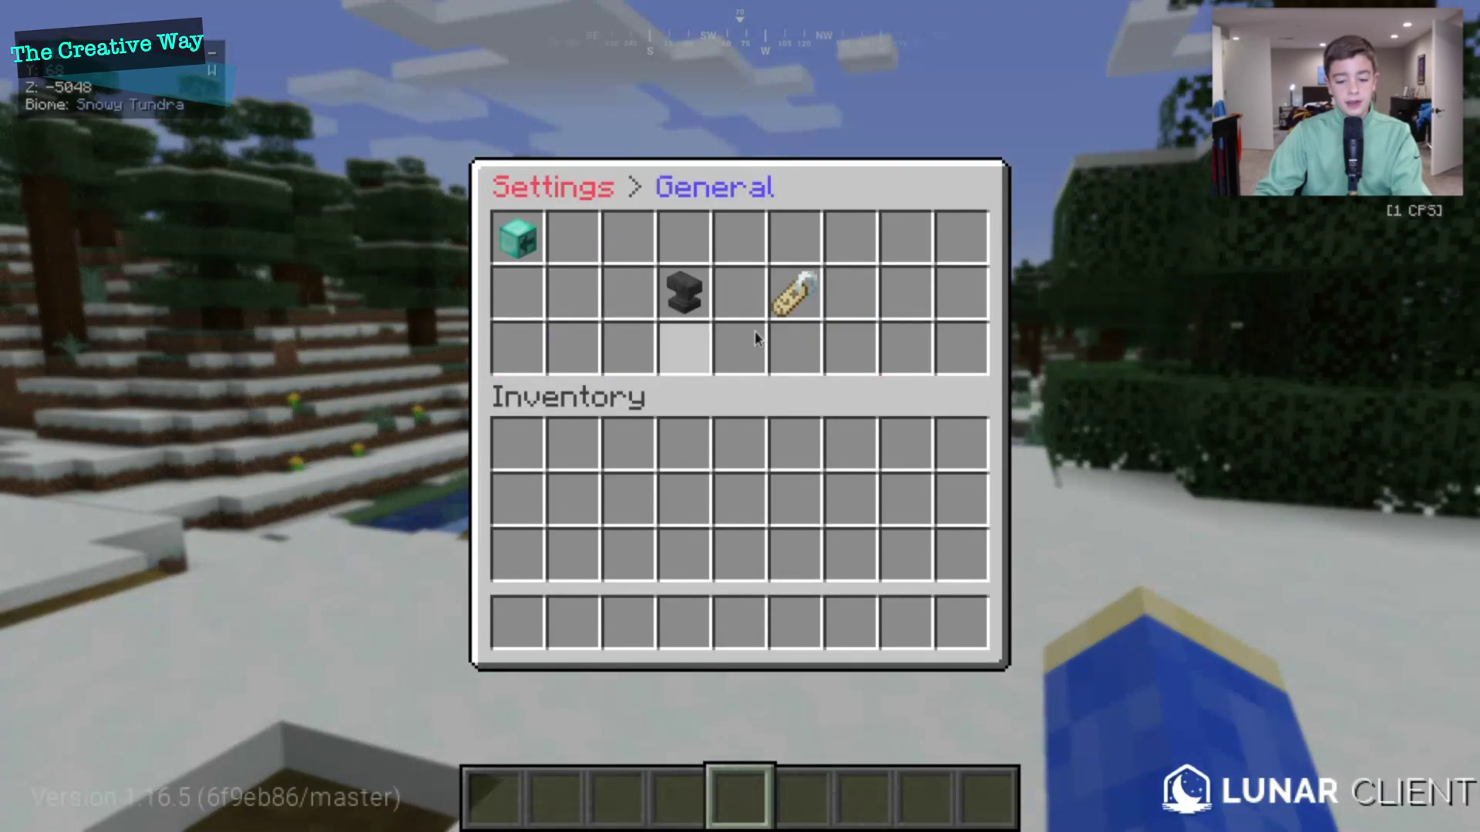
left_click(672, 295)
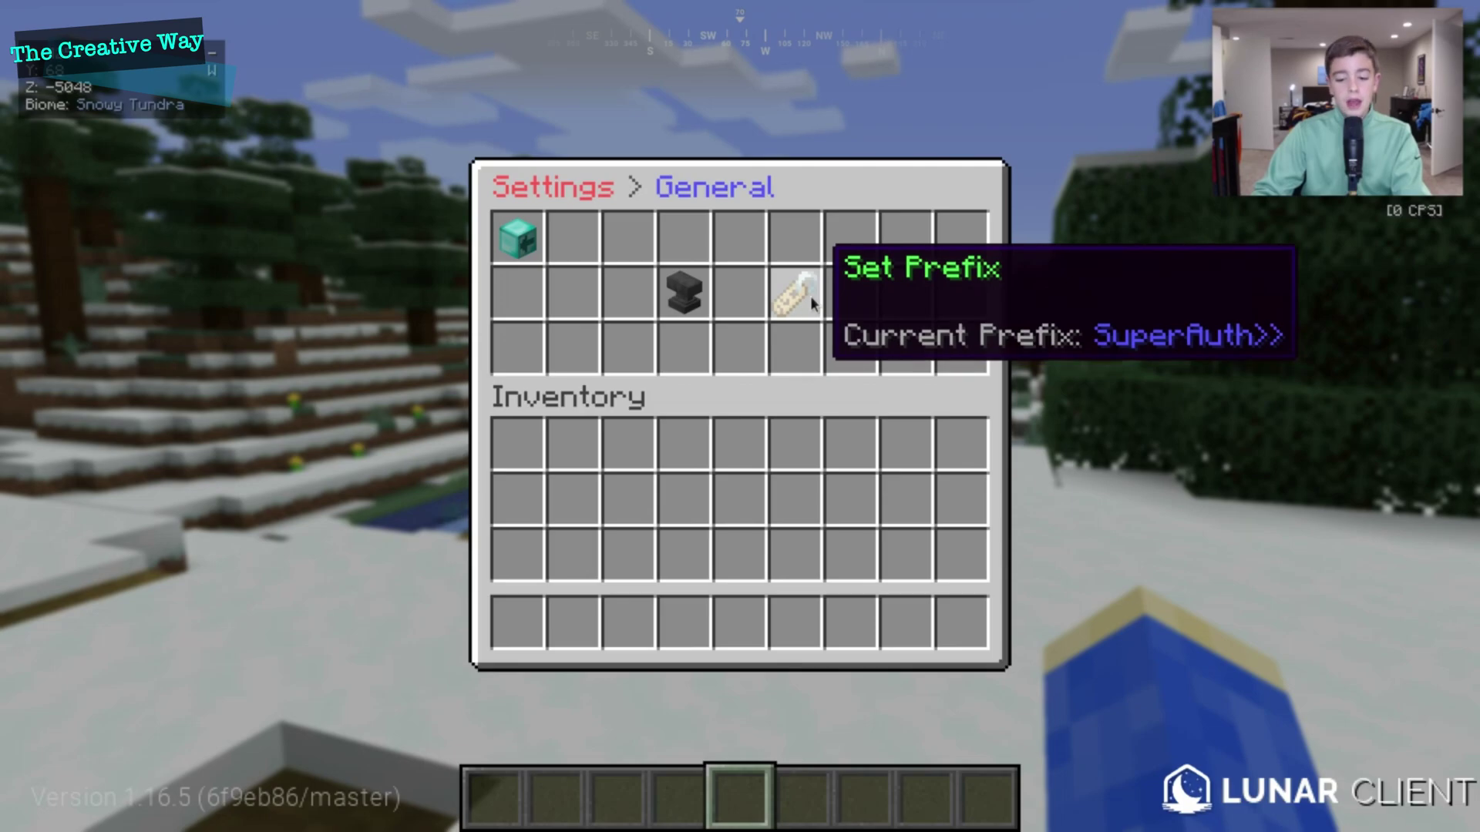
left_click(526, 235)
left_click(644, 273)
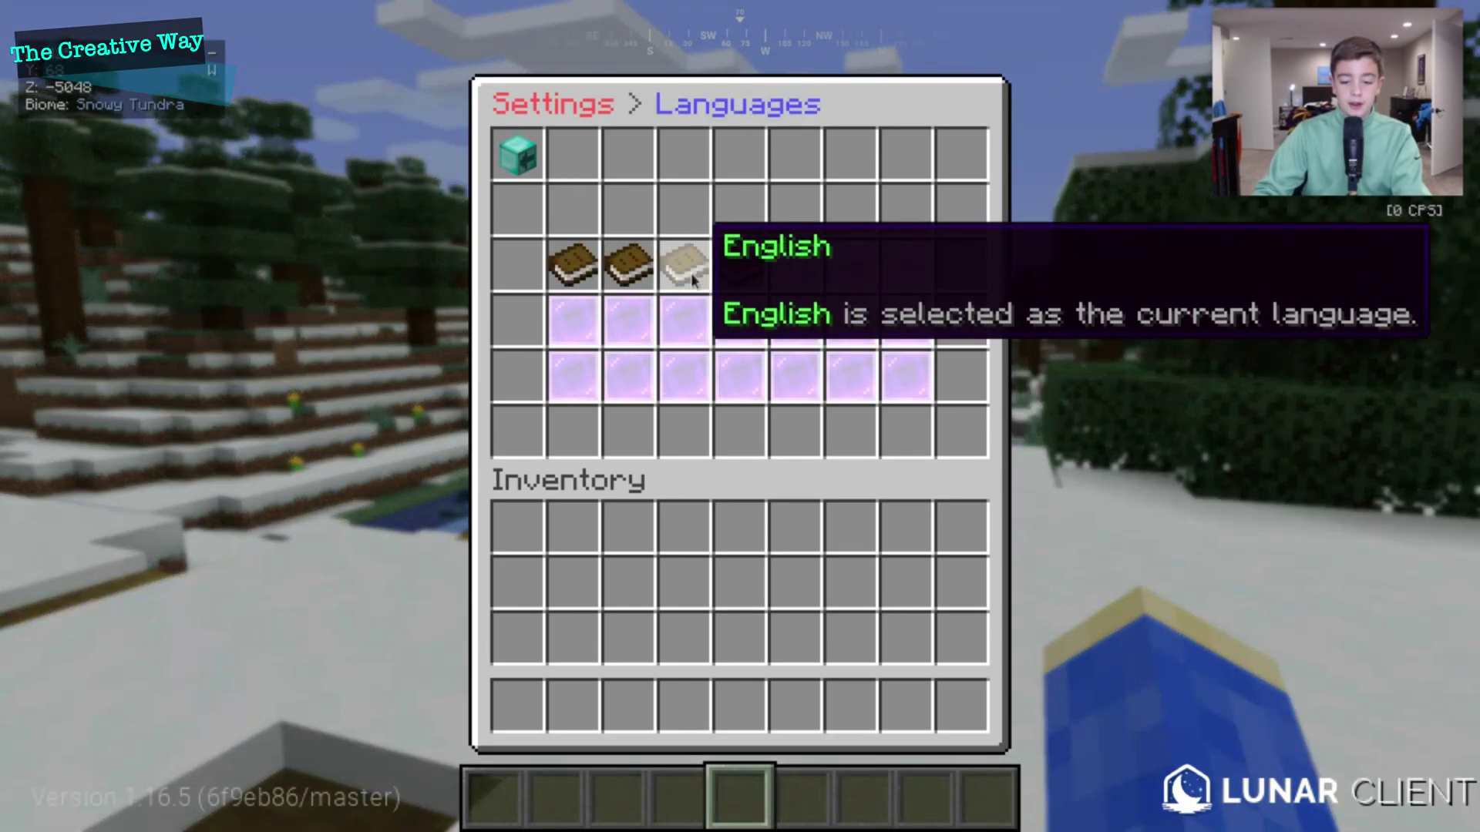
left_click(540, 159)
left_click(530, 154)
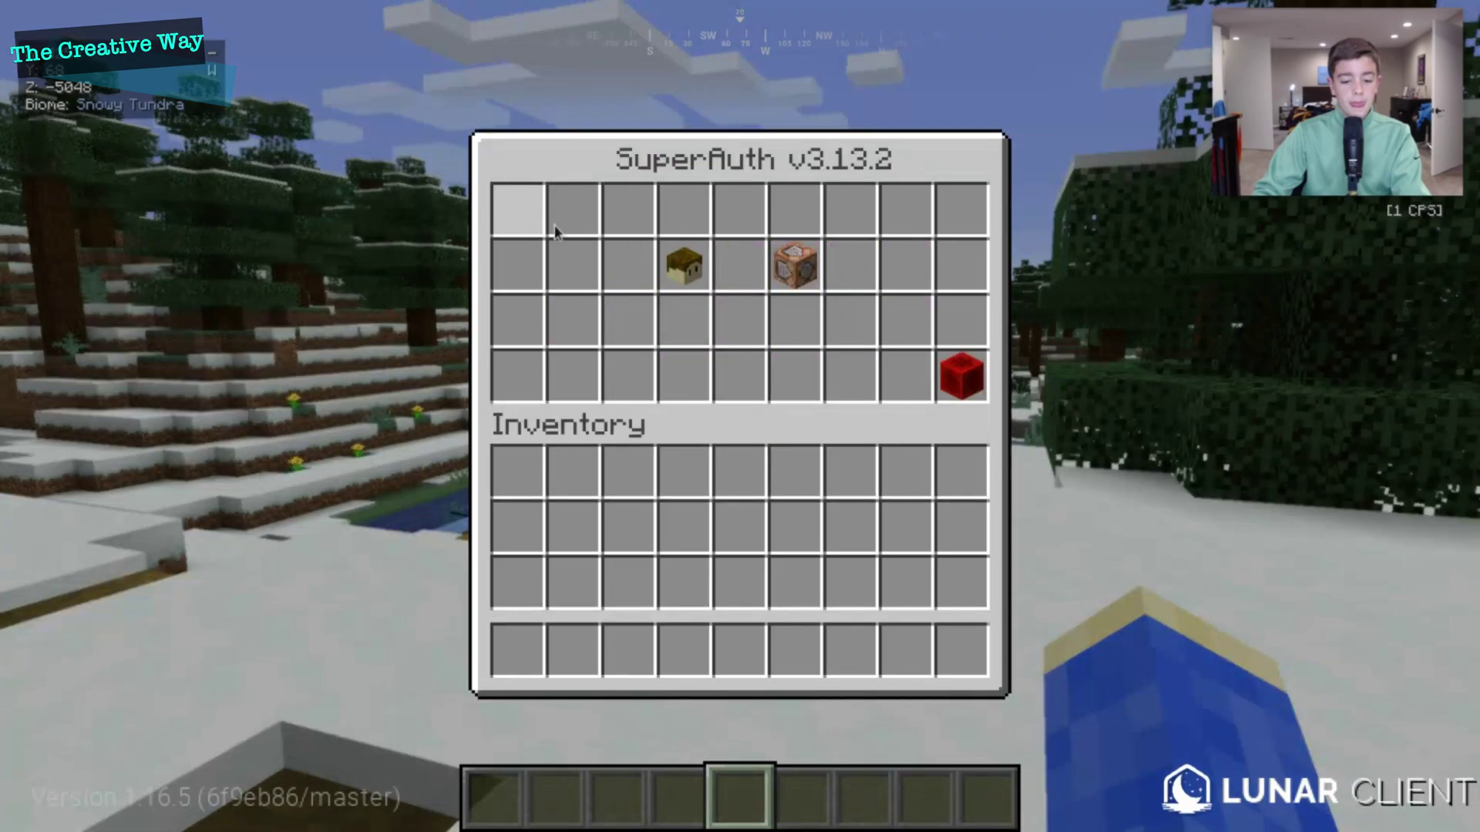
- Open the SuperAuth user list, view the player's management page and return to the list
left_click(684, 270)
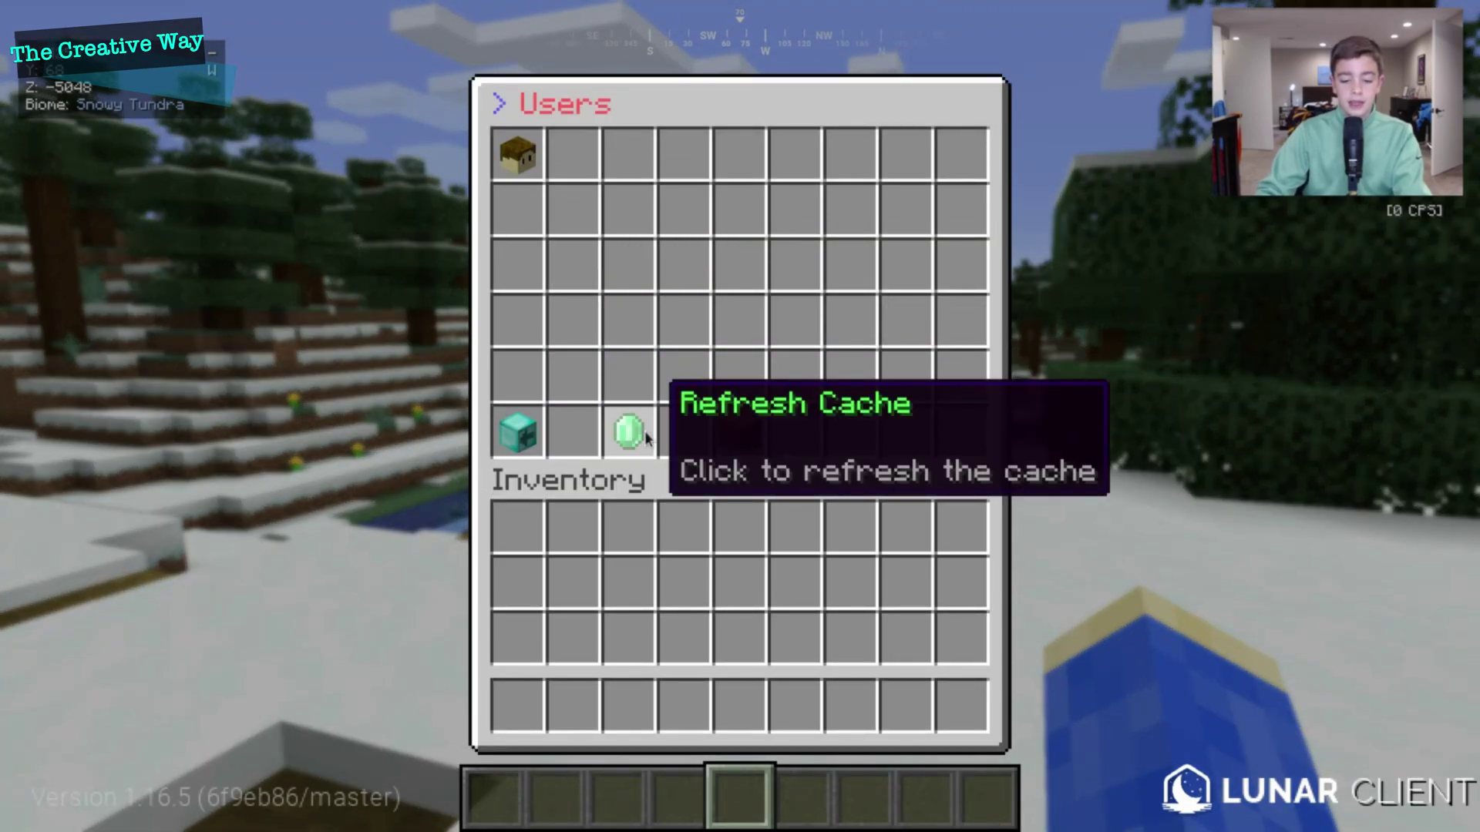
left_click(529, 140)
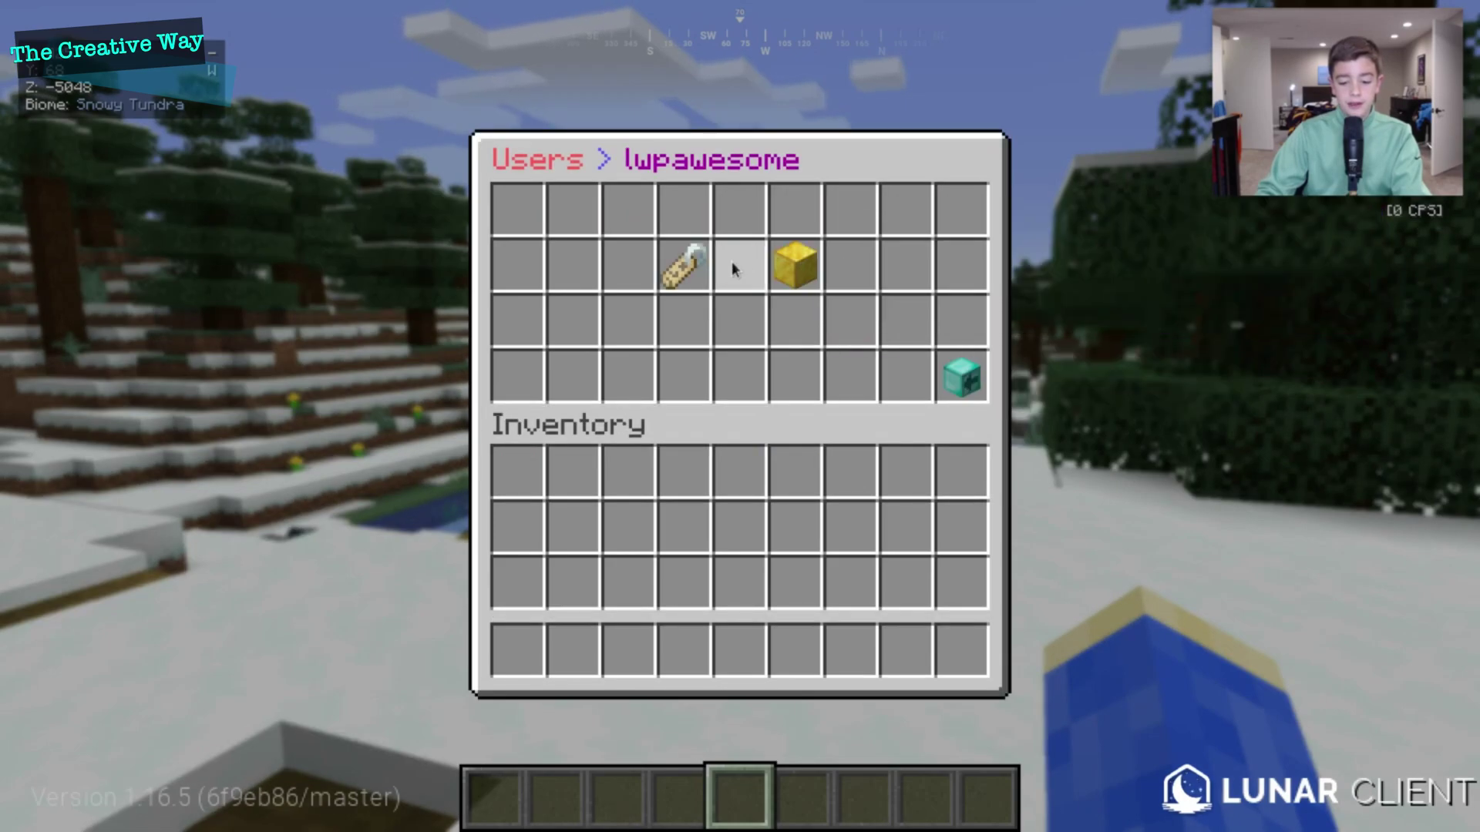
left_click(954, 369)
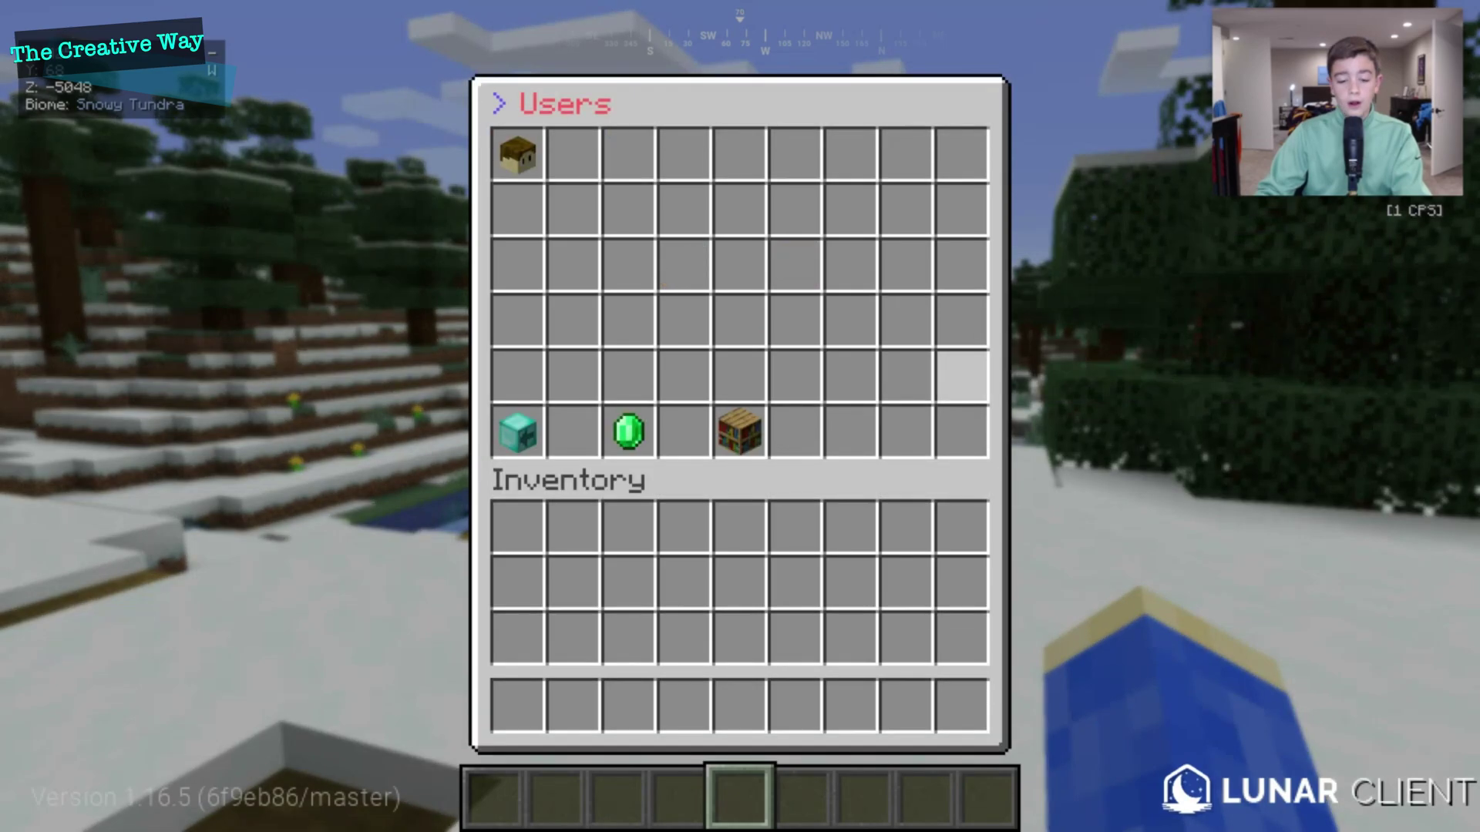
- Search the SuperAuth user list for "lwp", then go back to the main menu and close it
left_click(724, 432)
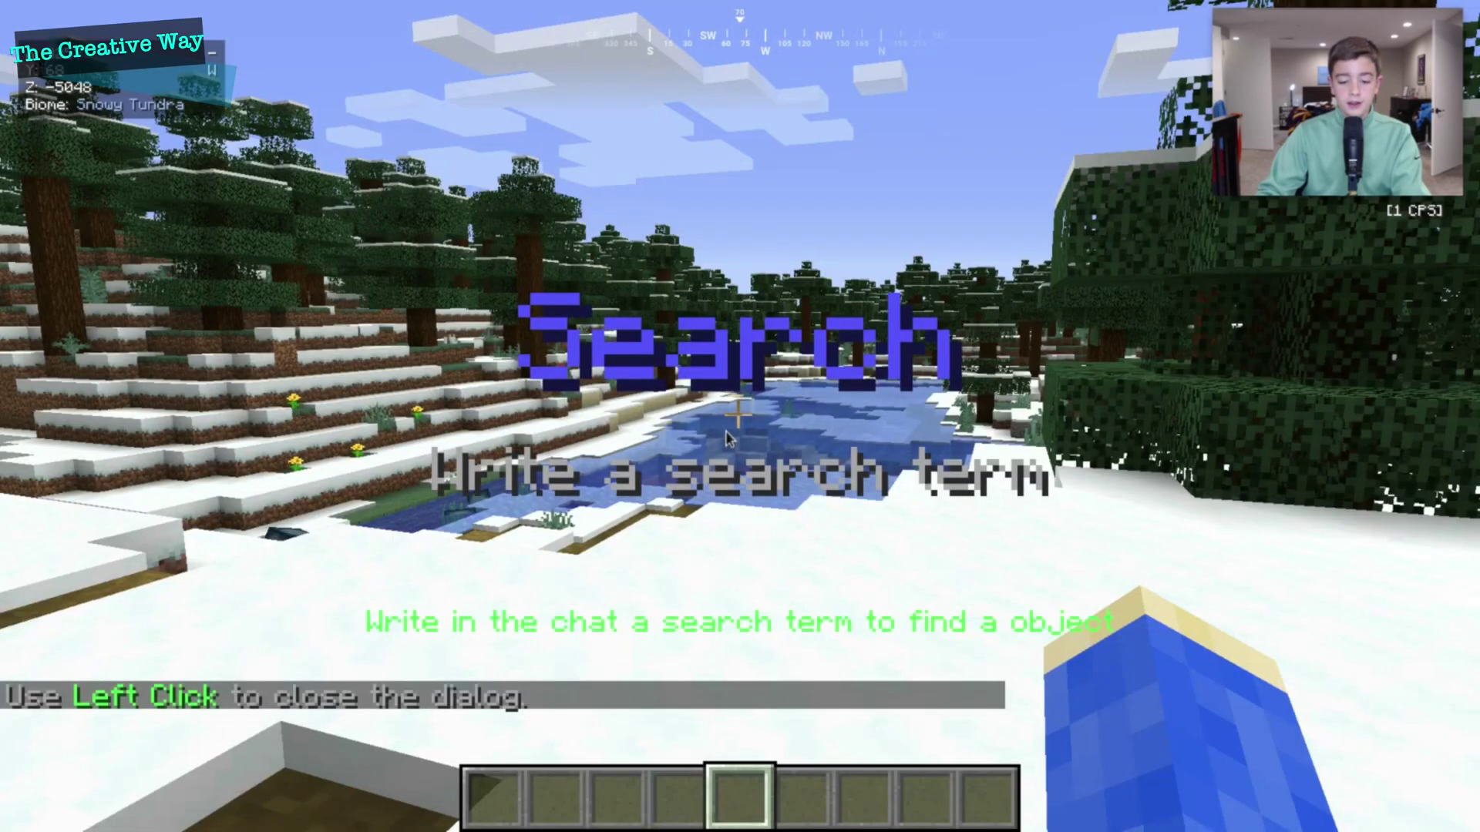
key("l")
key("Escape")
key("slash")
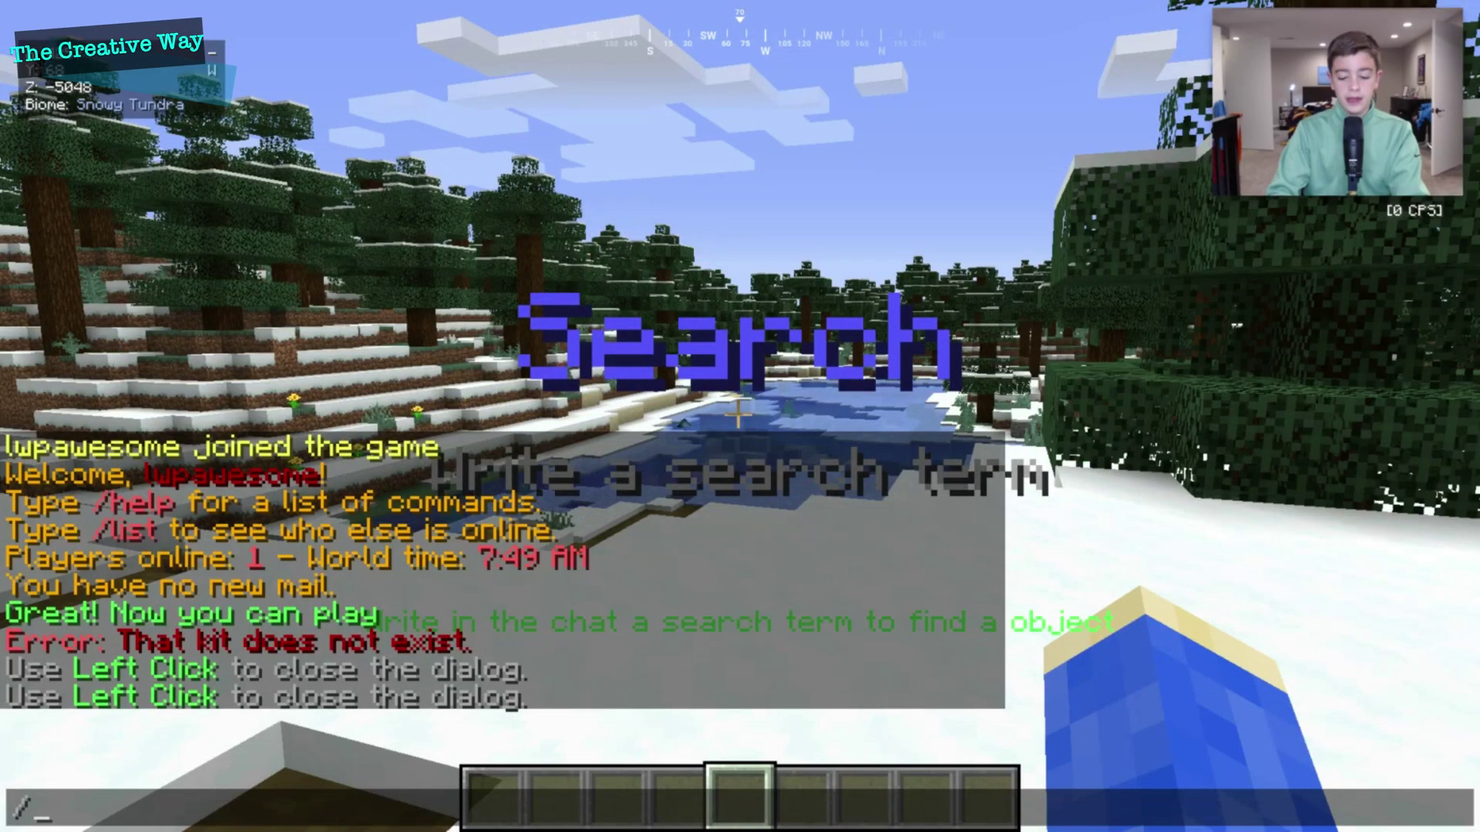
type("lwp")
key("BackSpace")
key("BackSpace")
key("BackSpace")
key("BackSpace")
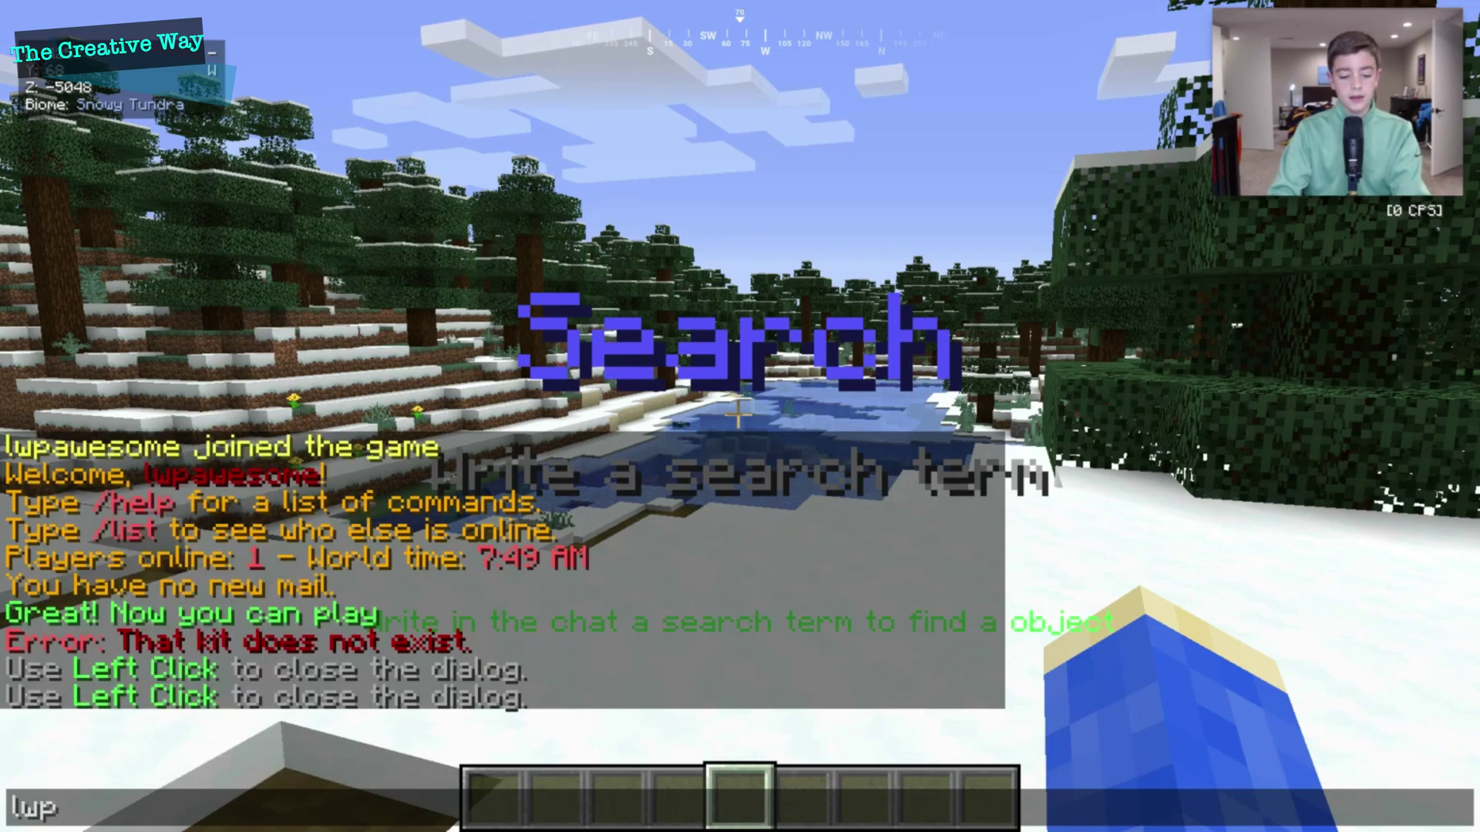
key("Return")
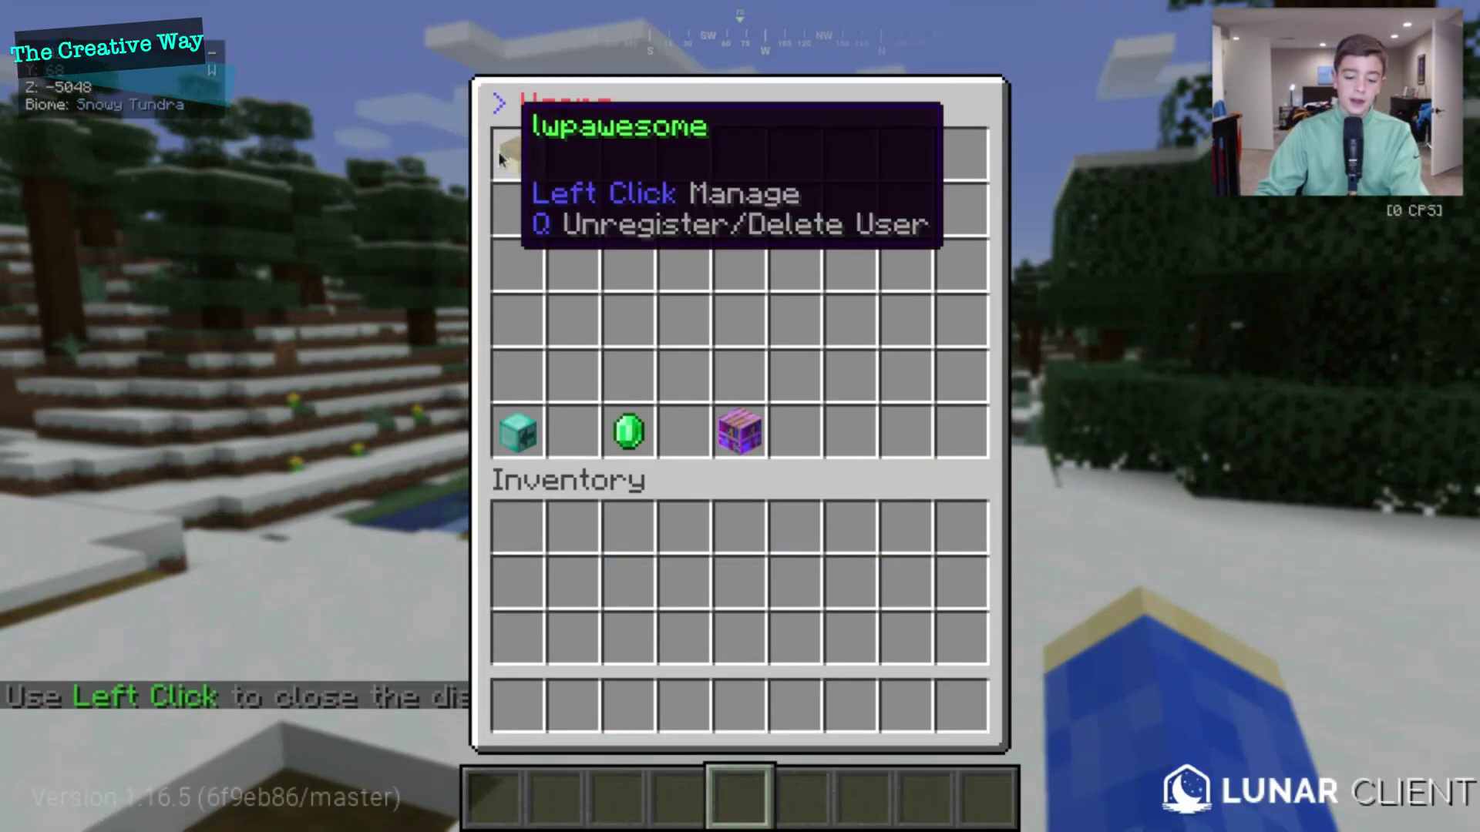
left_click(516, 450)
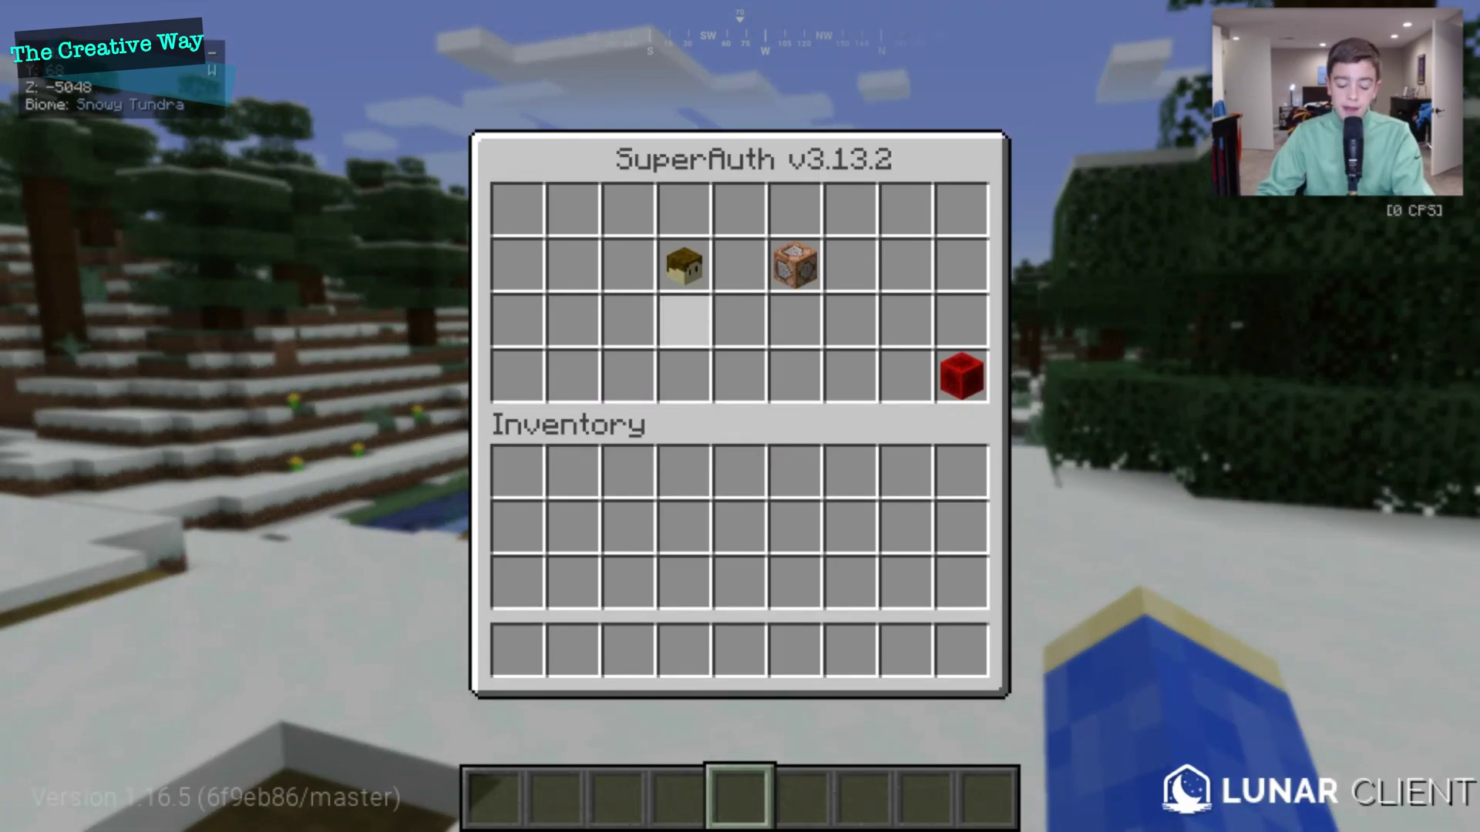
key("Escape")
key("w")
key("w")
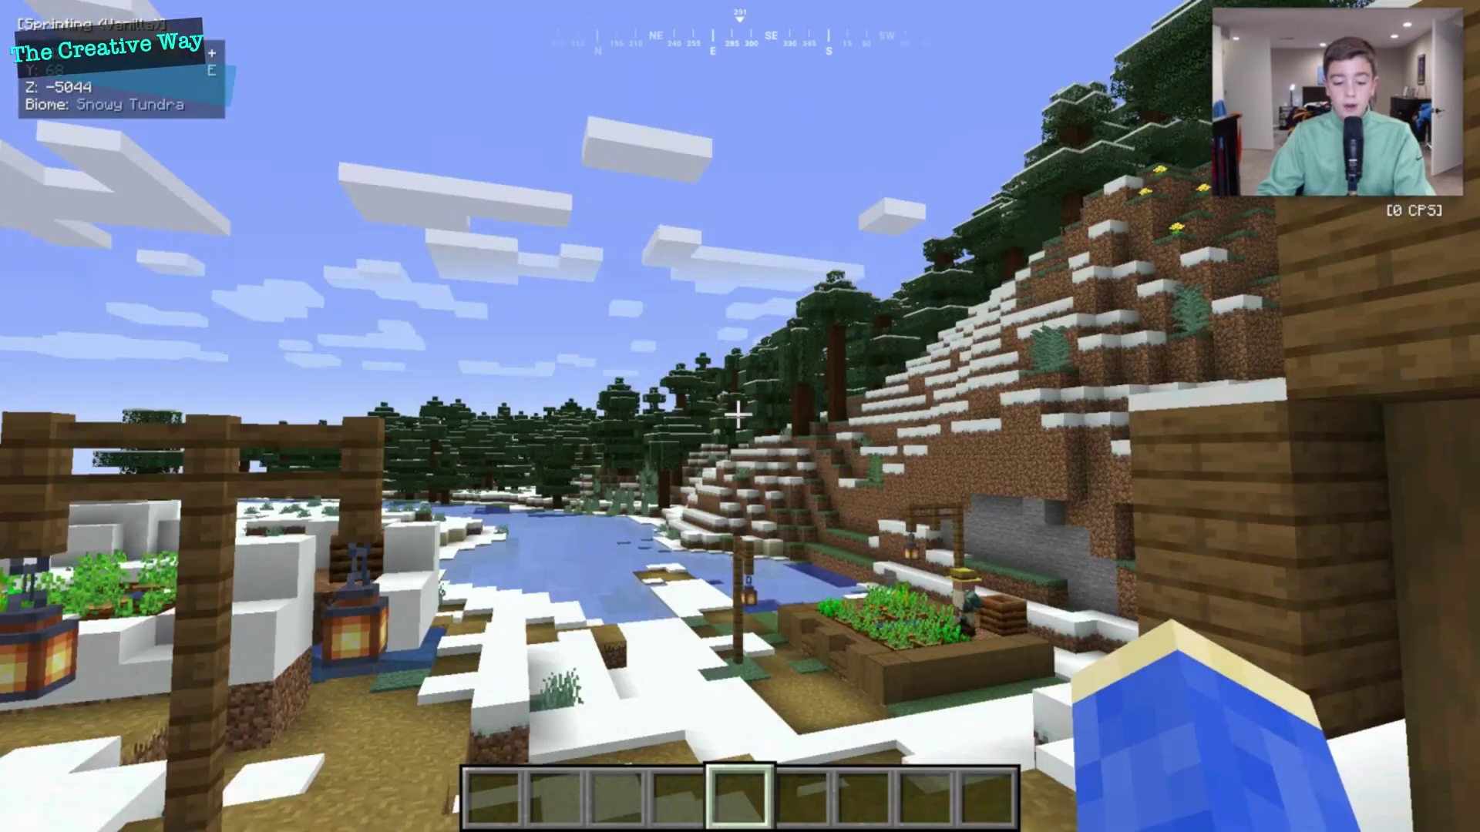
key("w")
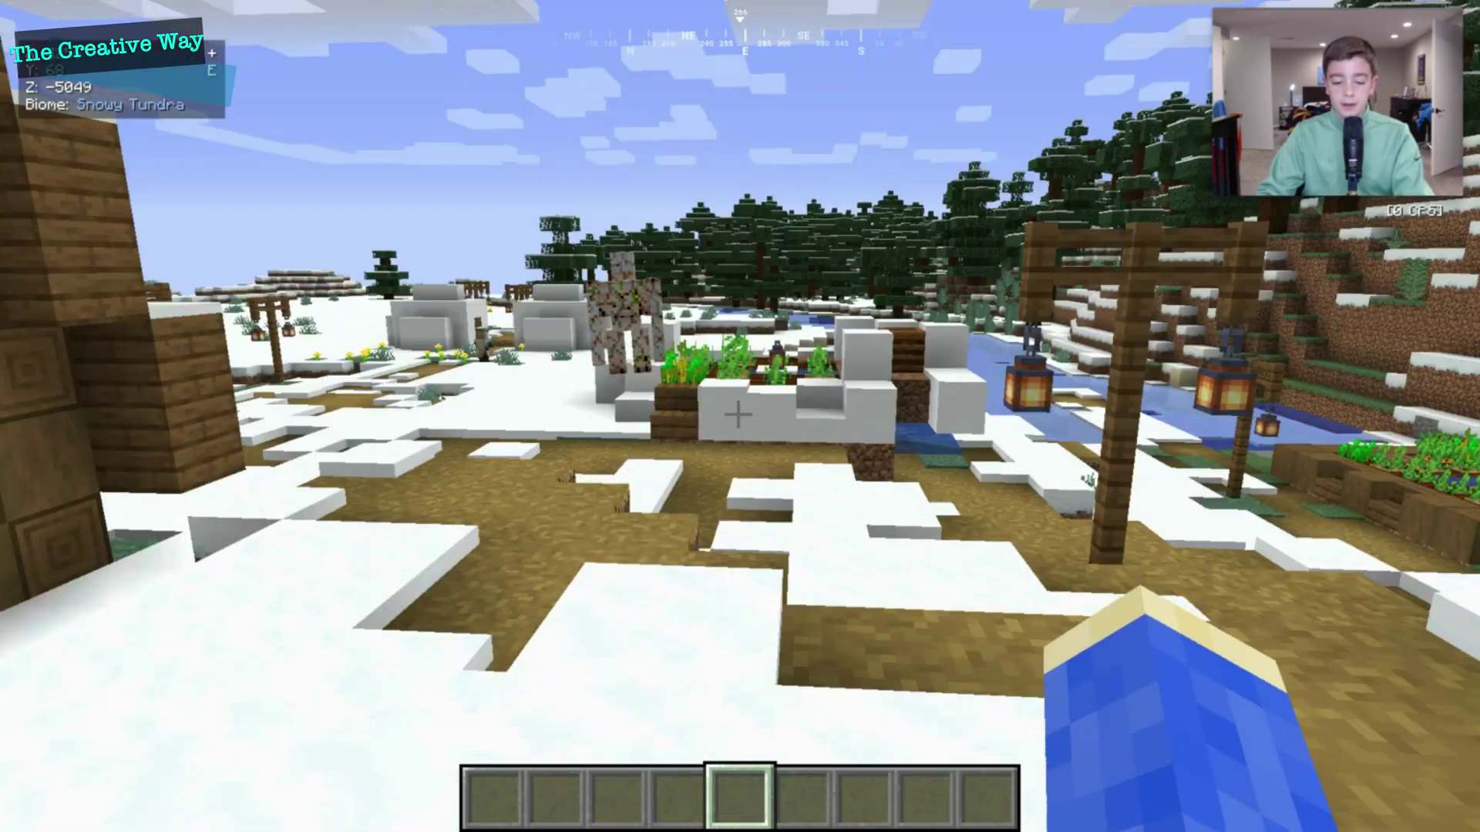
key("Escape")
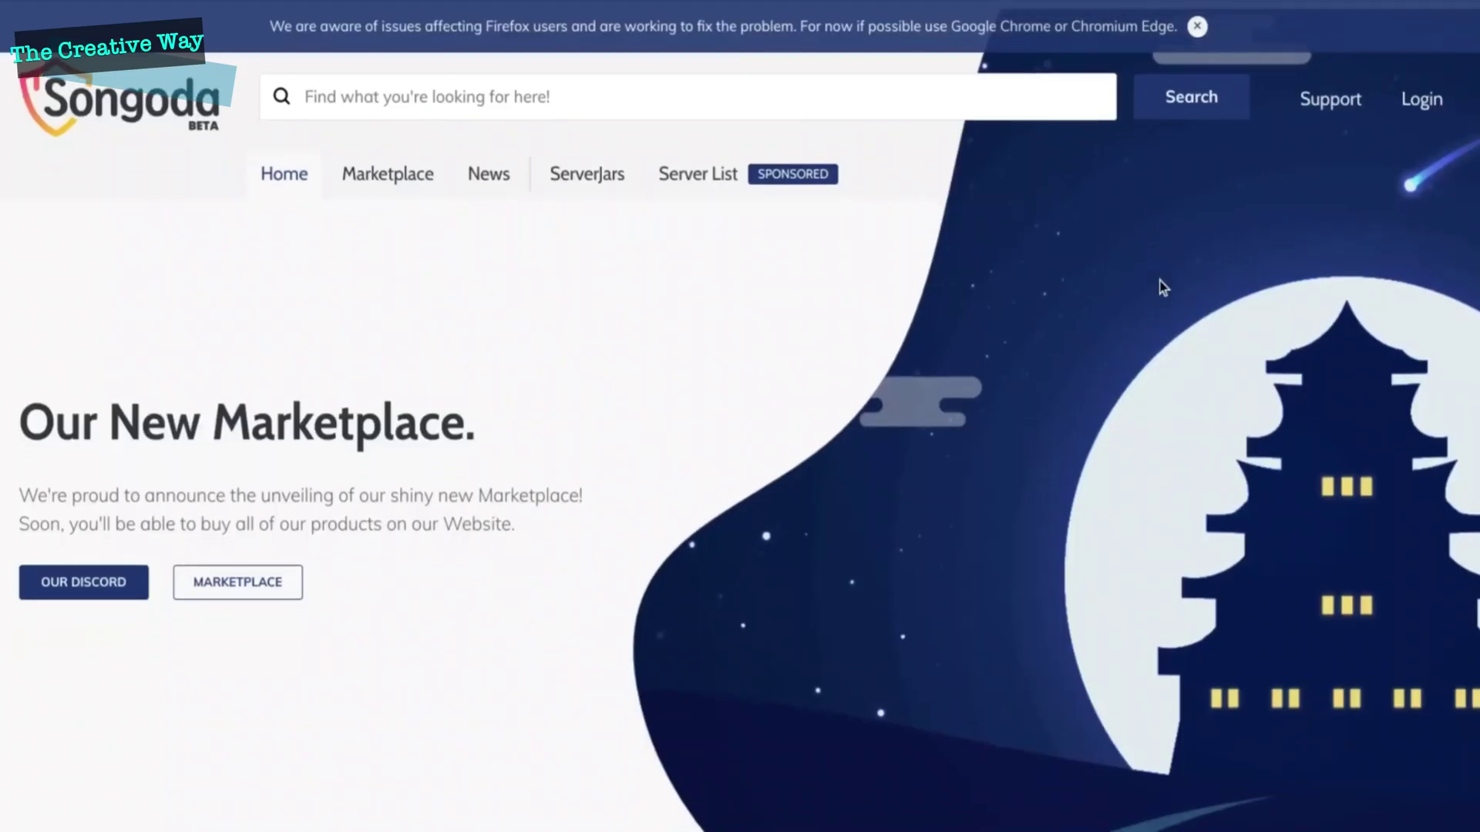
- Look through the Songoda homepage, the marketplace plugin listings and the UltimateStacker plugin description
scroll(1160, 280, "down", 5)
scroll(740, 416, "down", 13)
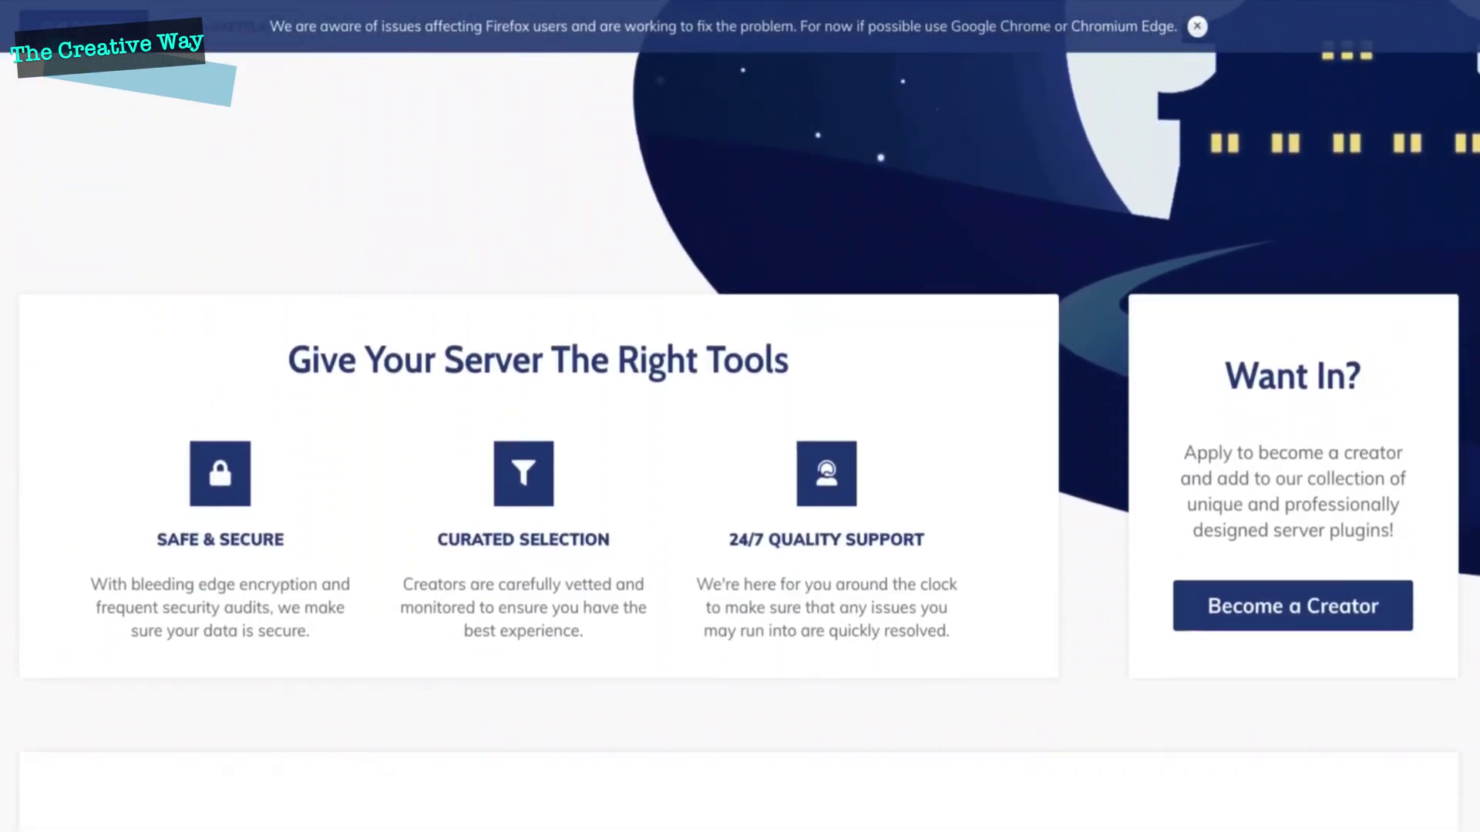
scroll(740, 416, "up", 17)
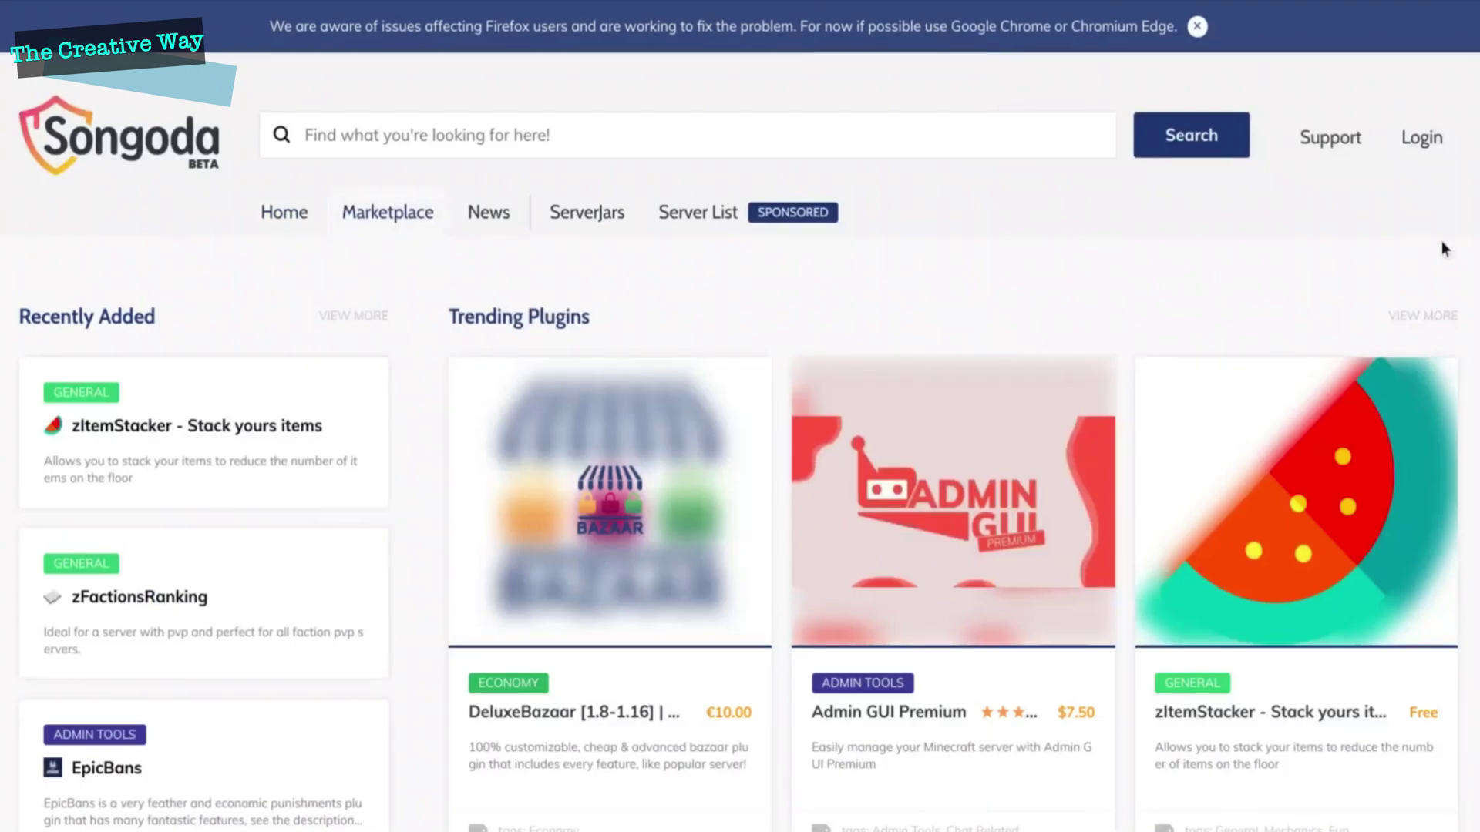
scroll(1445, 248, "down", 9)
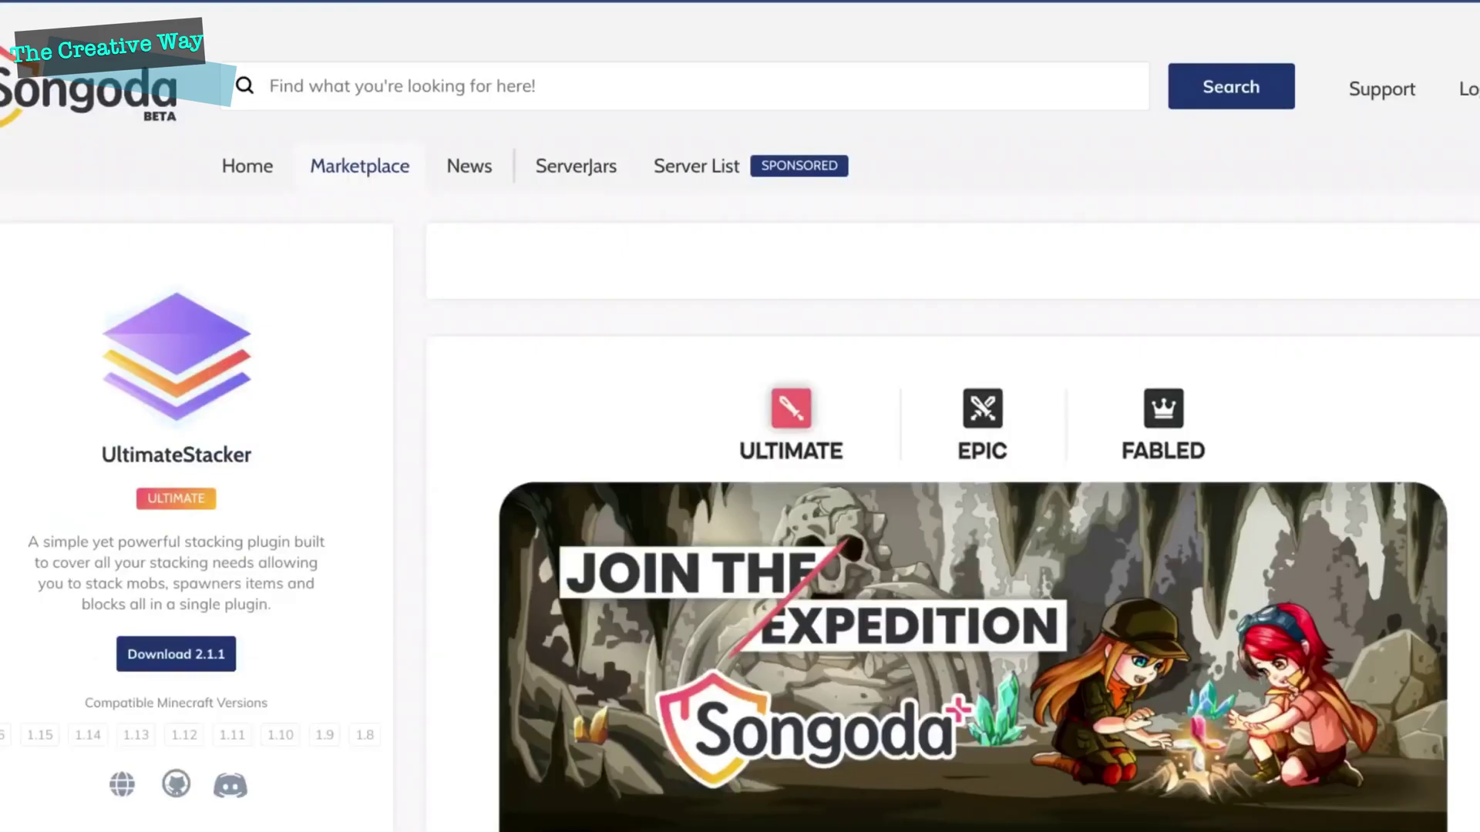
scroll(740, 416, "down", 12)
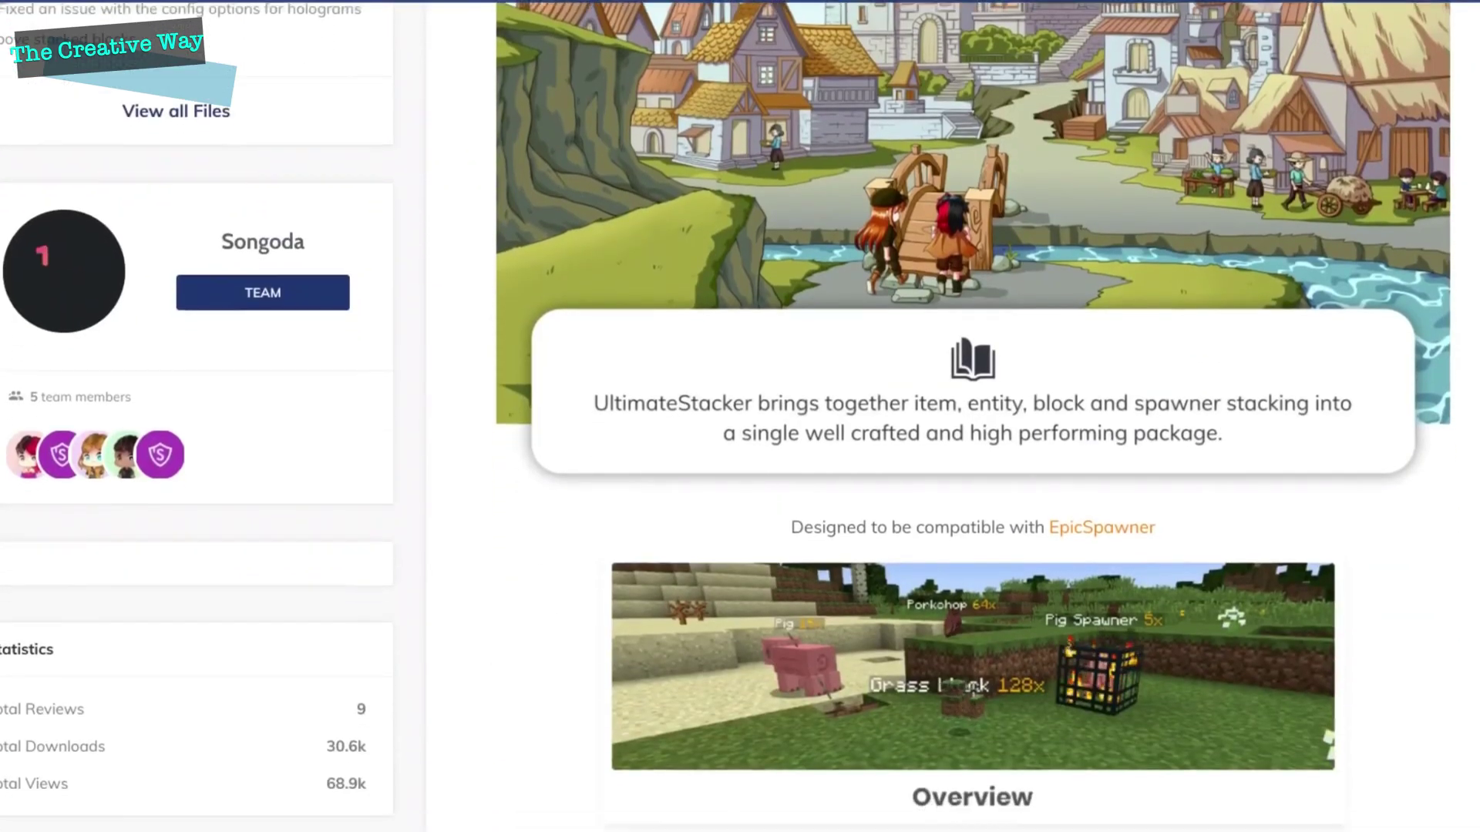
scroll(971, 416, "down", 20)
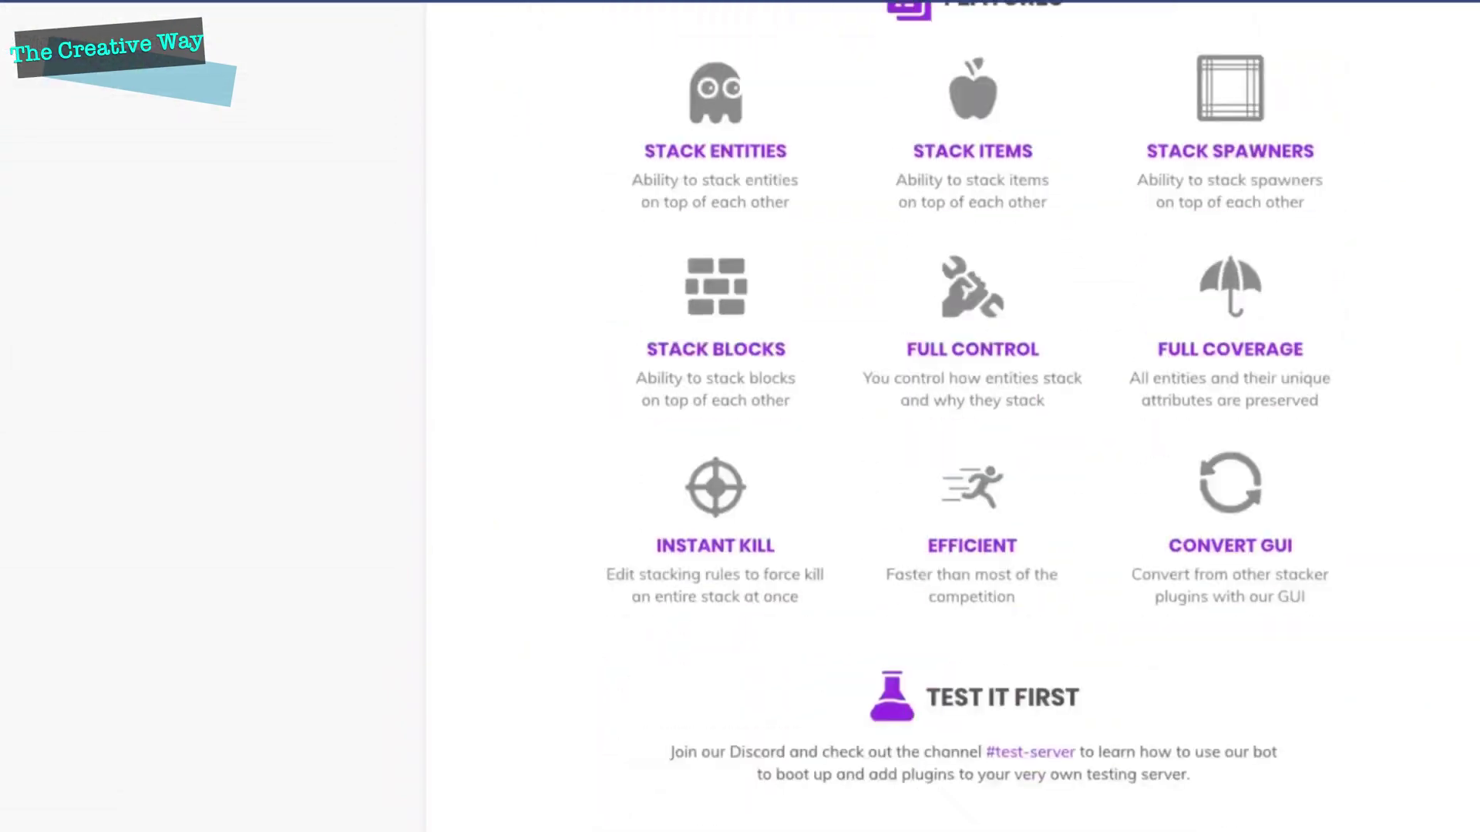
- Look through the rest of the UltimateStacker description and its product reviews
scroll(624, 801, "down", 17)
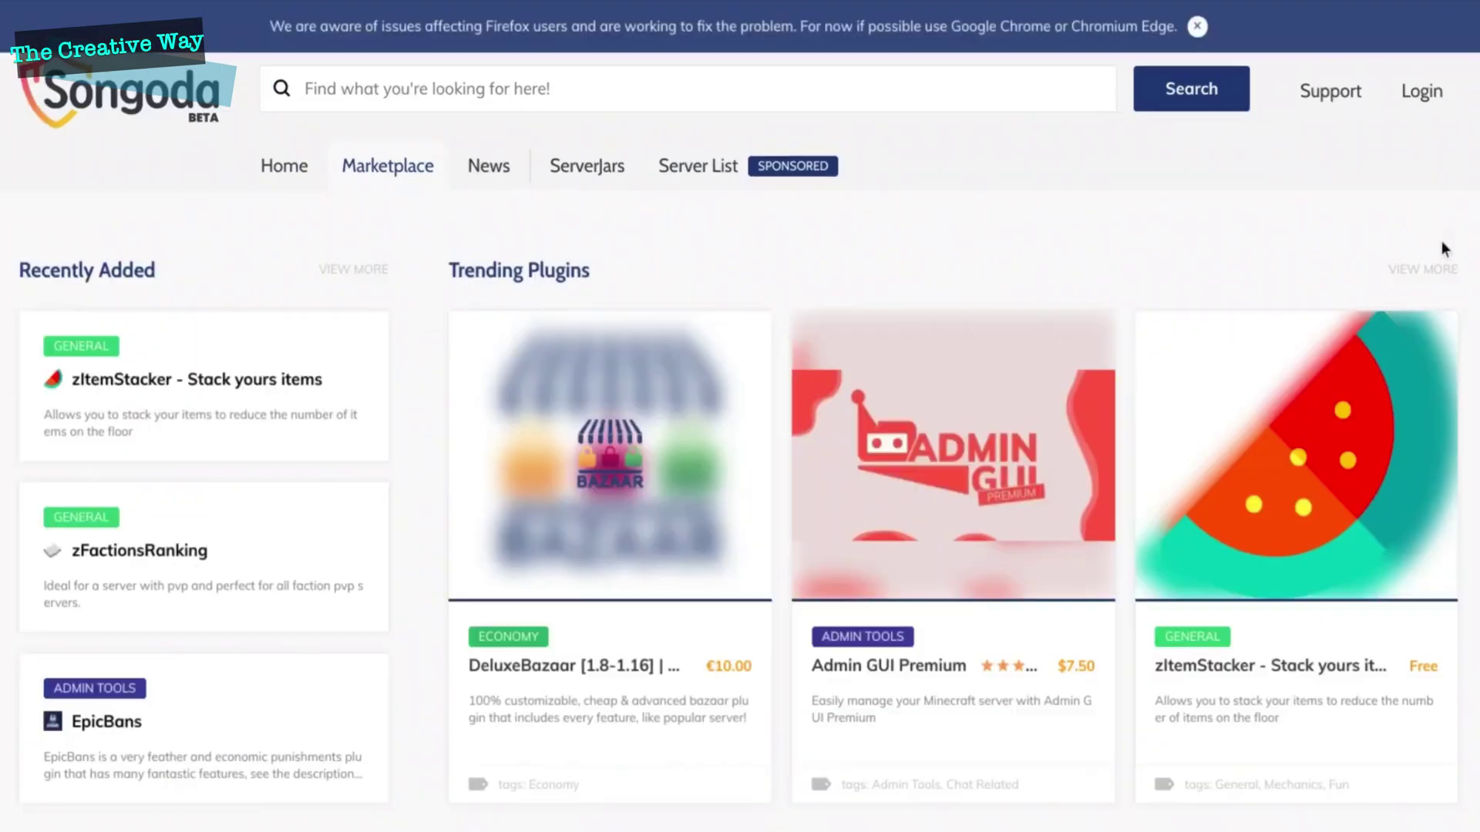
scroll(1442, 240, "down", 9)
scroll(1400, 363, "up", 9)
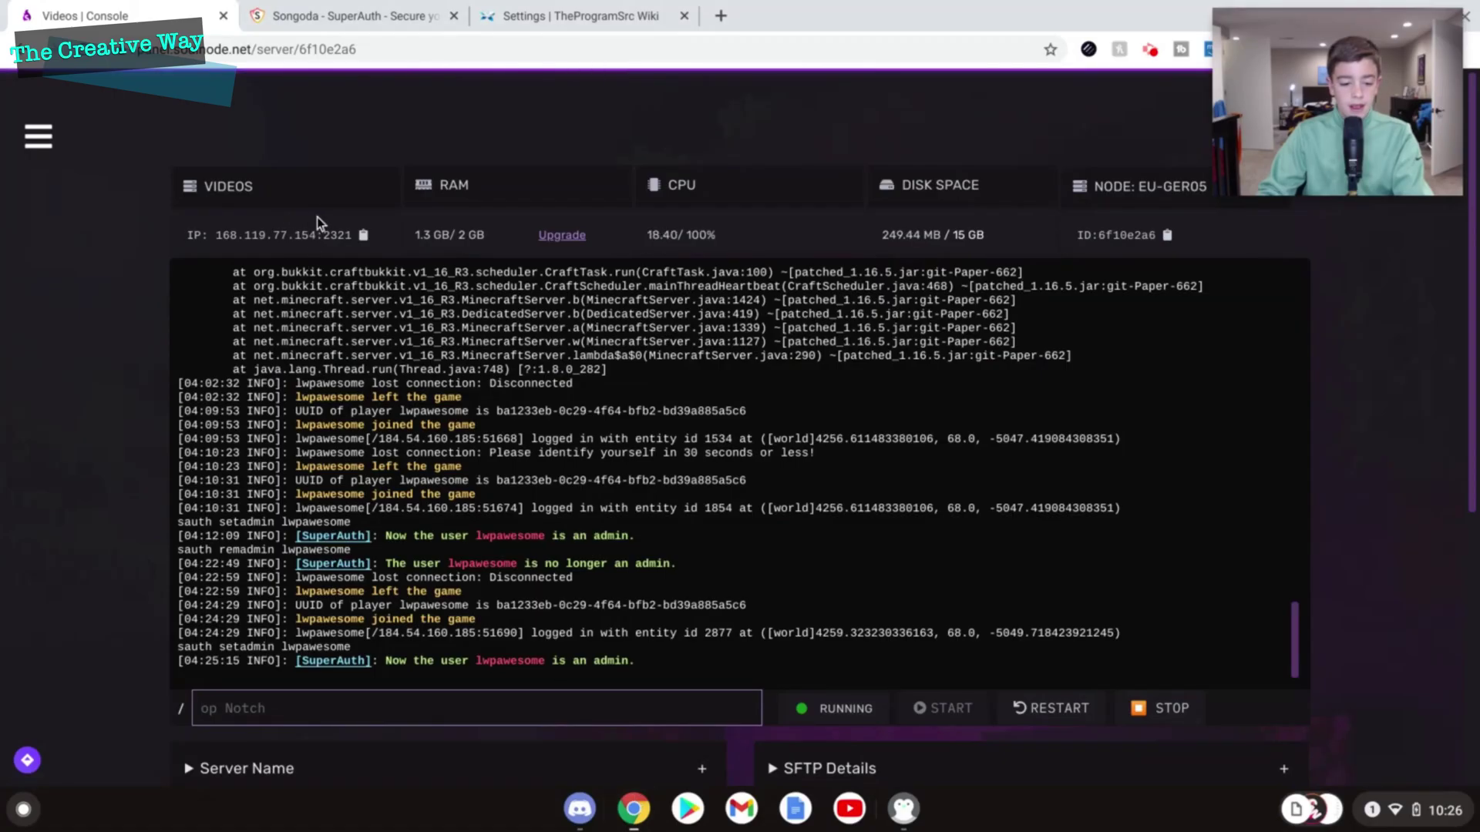
- Switch to the SoulNode server panel and look over its navigation options, console output and resource usage graphs
left_click(62, 152)
left_click(45, 143)
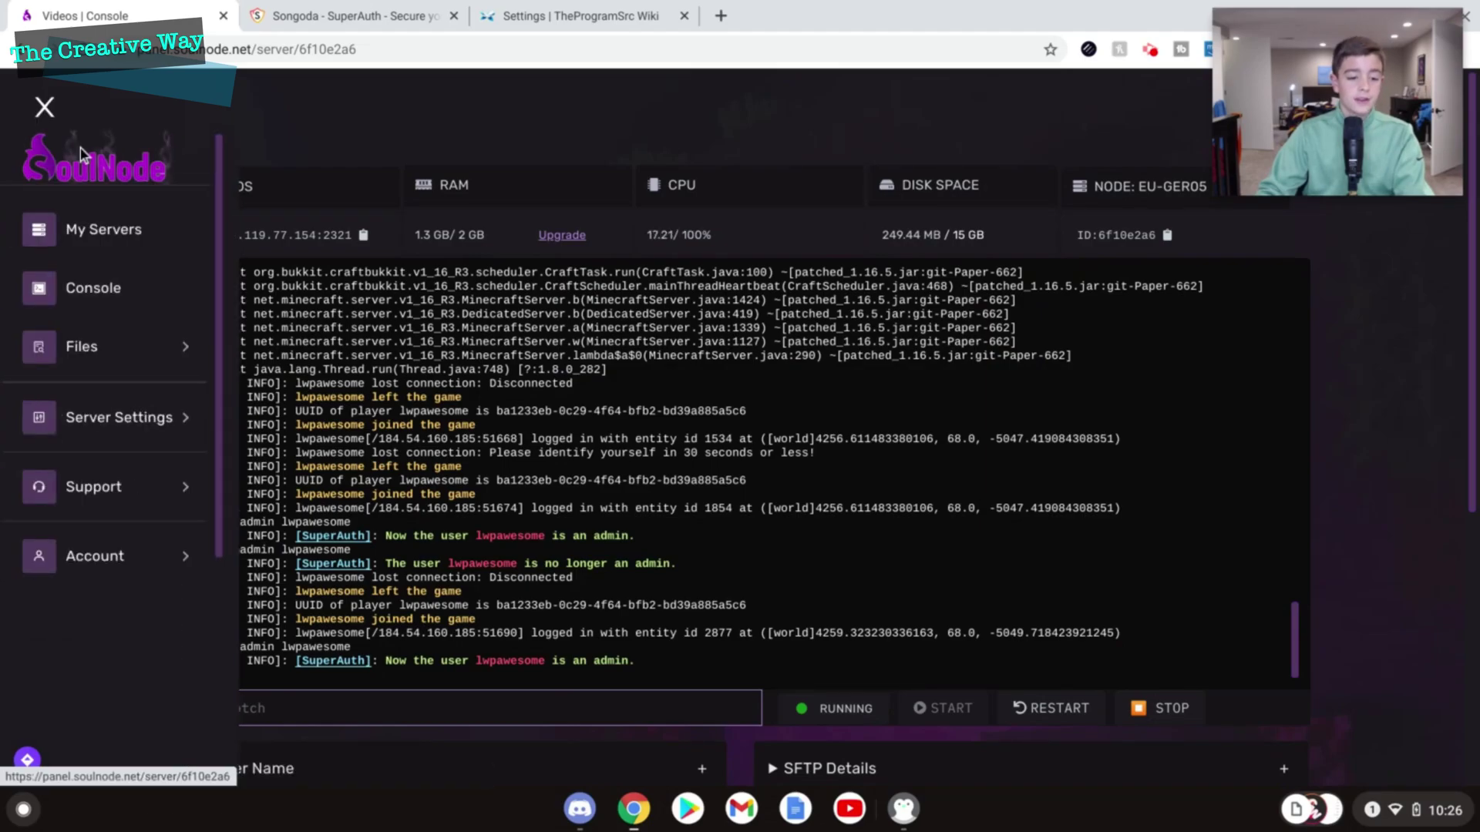
left_click(46, 108)
scroll(798, 404, "down", 5)
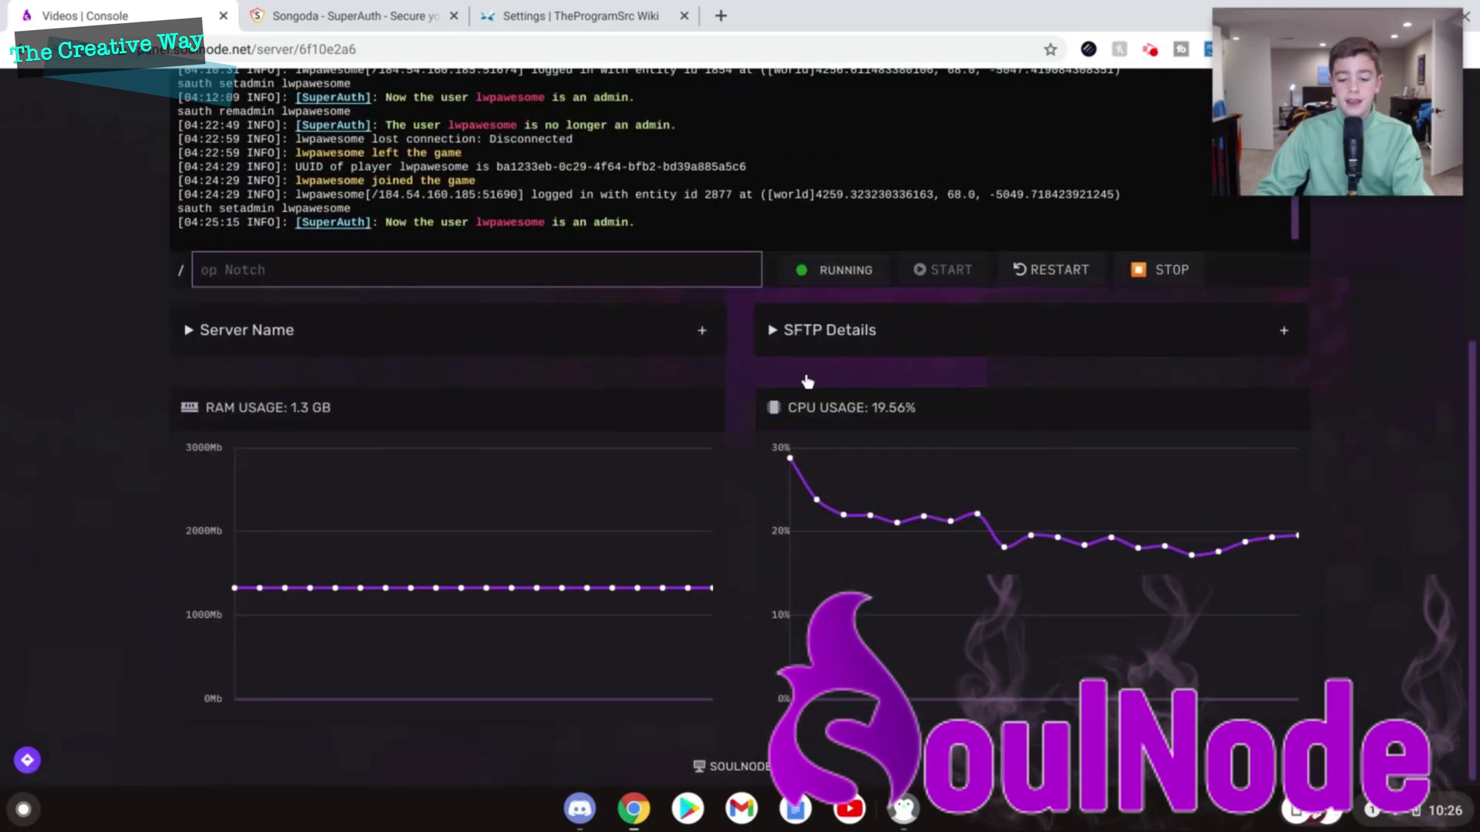
scroll(43, 401, "up", 6)
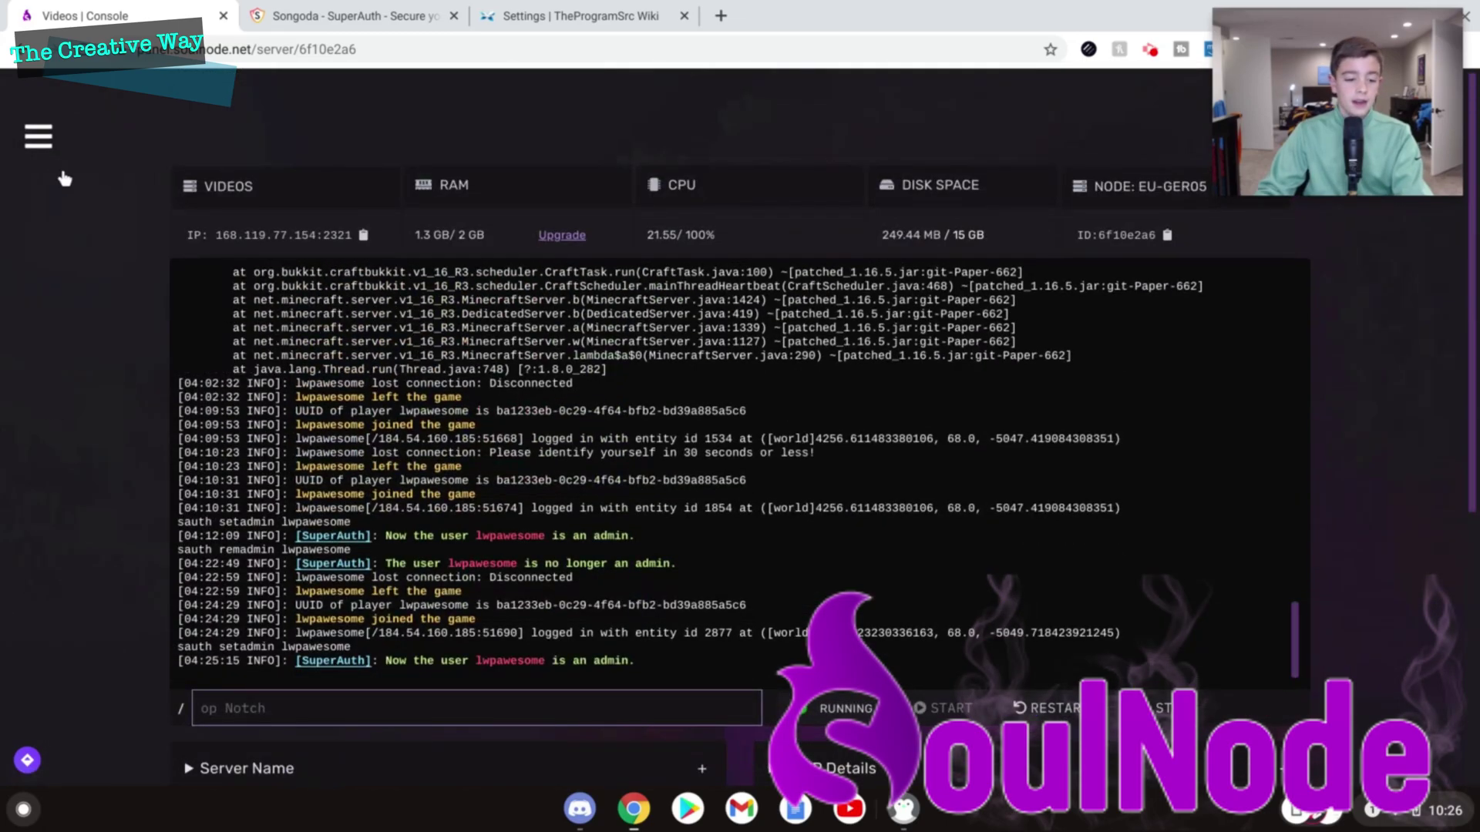
- Go to the server's plugins folder and open Settings.yml from the SuperAuth folder
left_click(35, 139)
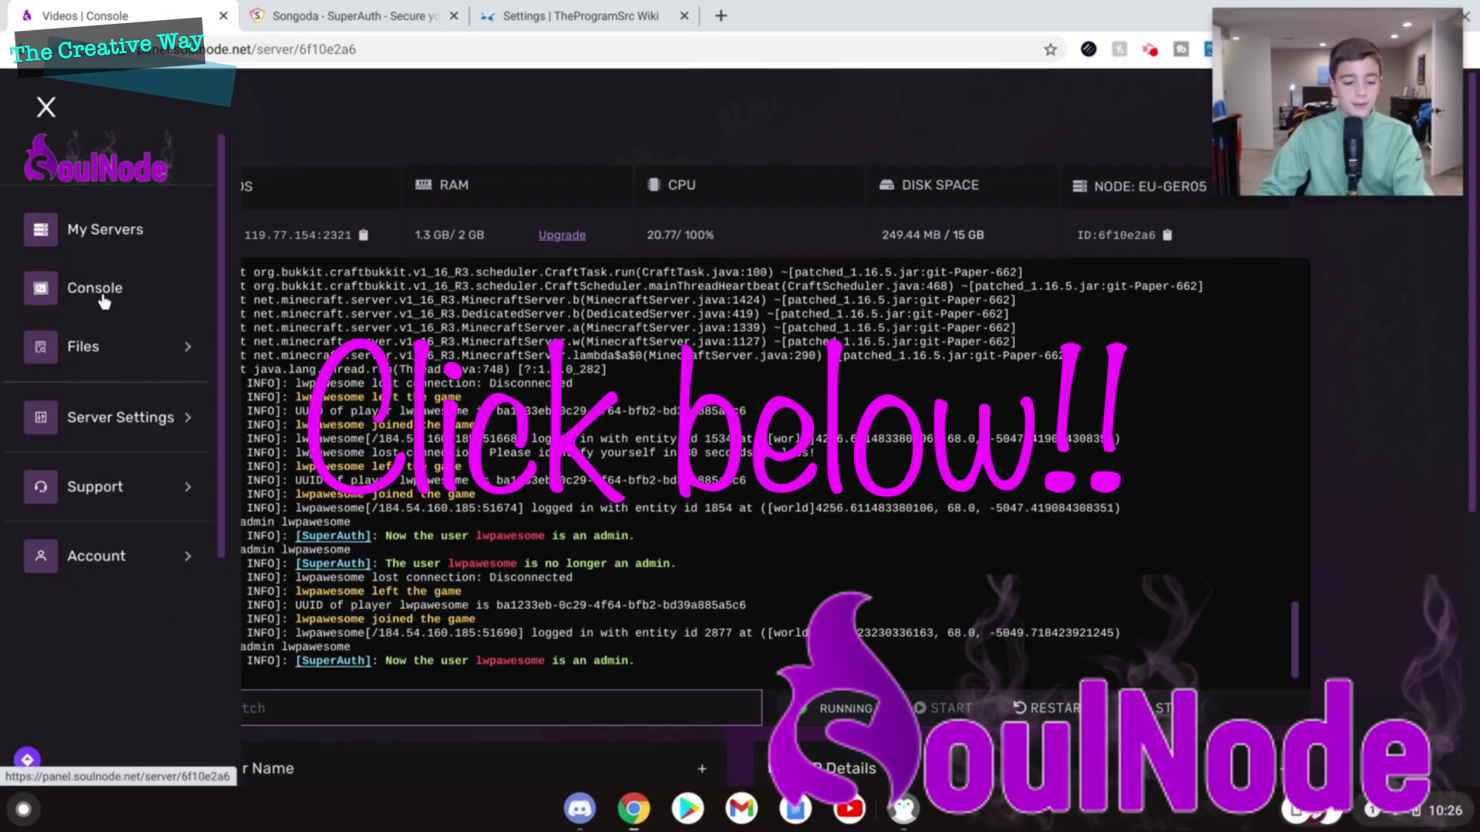
left_click(108, 350)
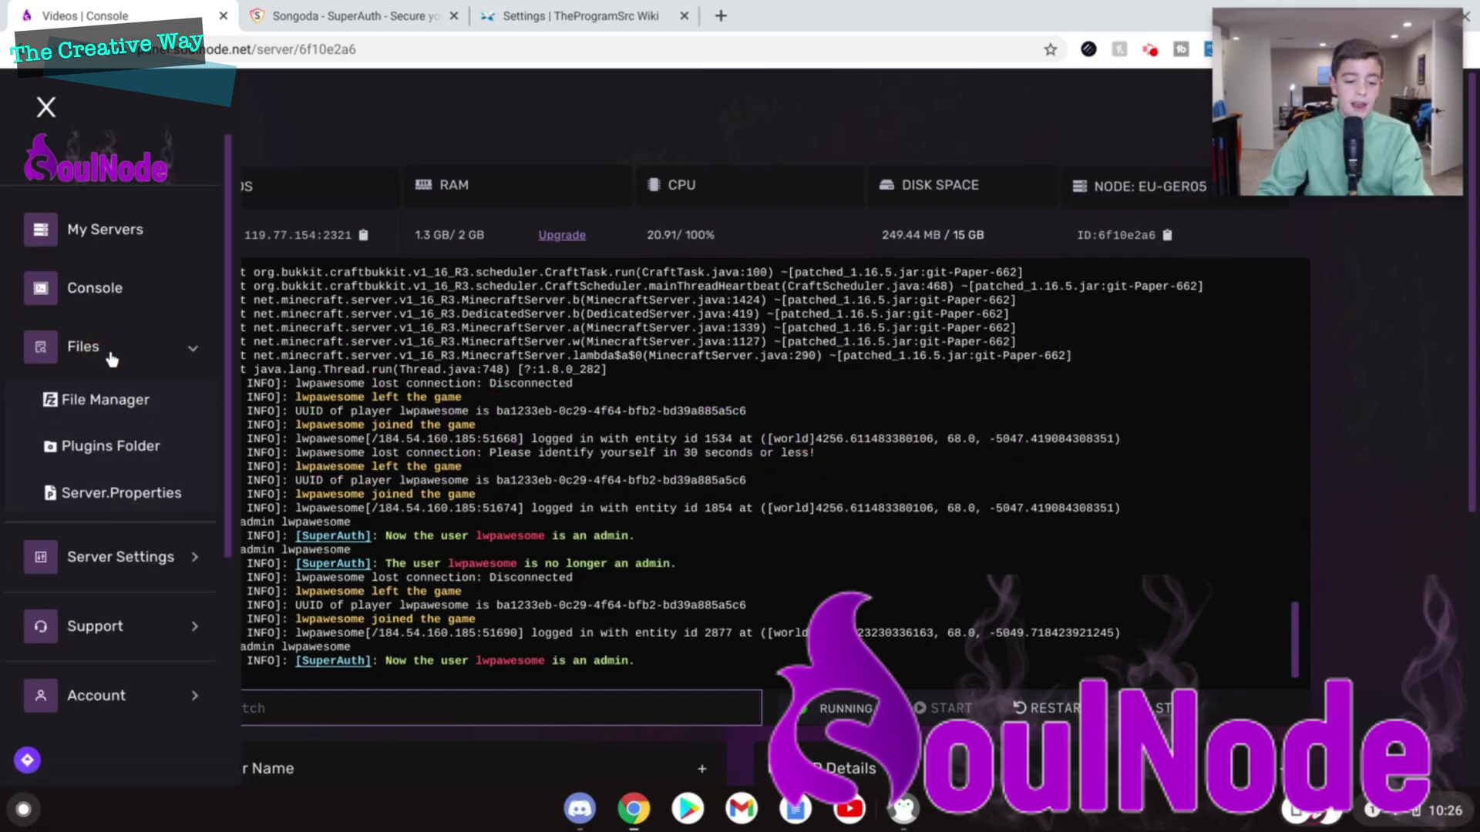
left_click(98, 444)
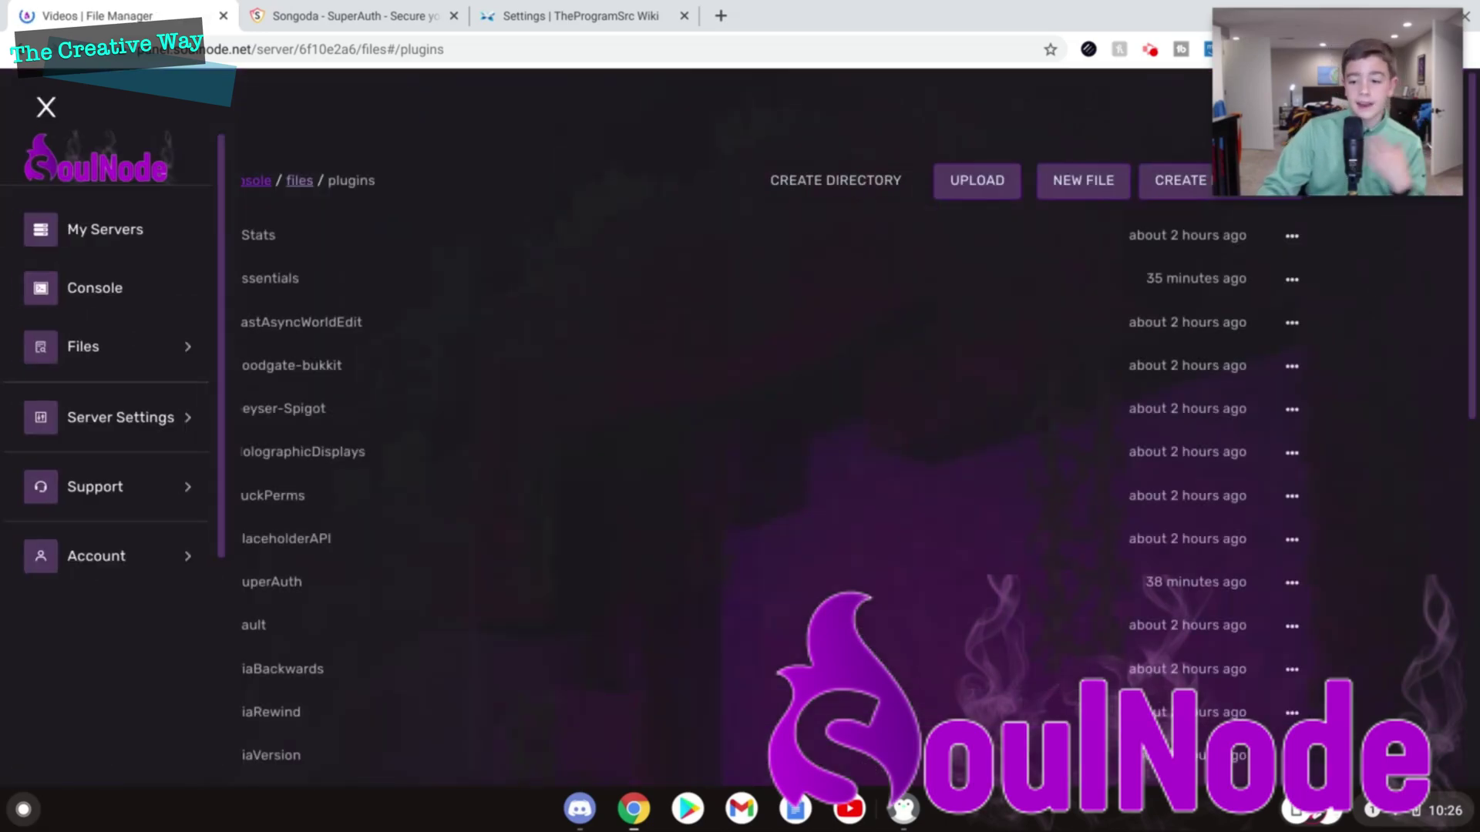
scroll(370, 385, "down", 3)
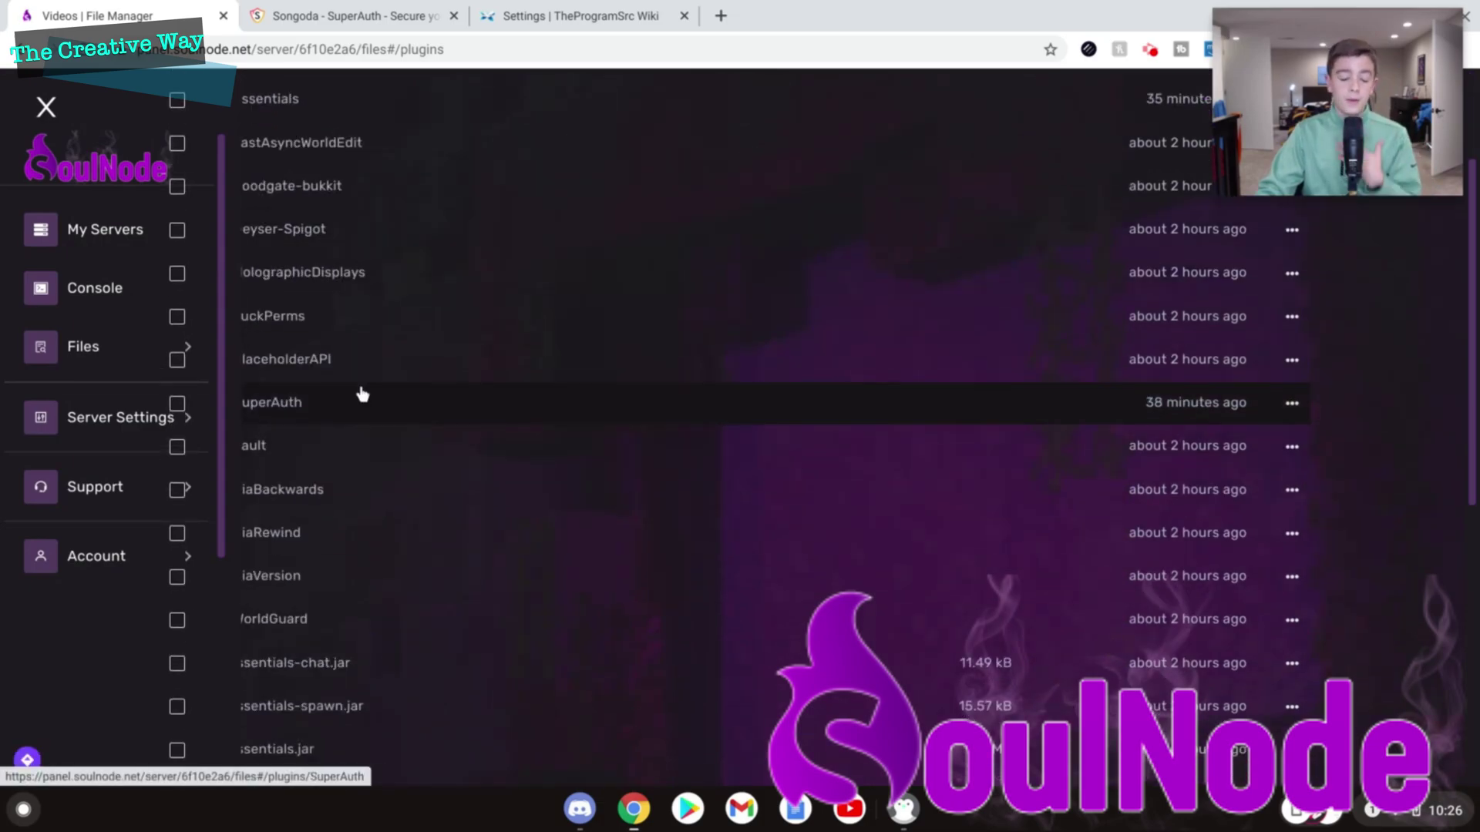
left_click(344, 425)
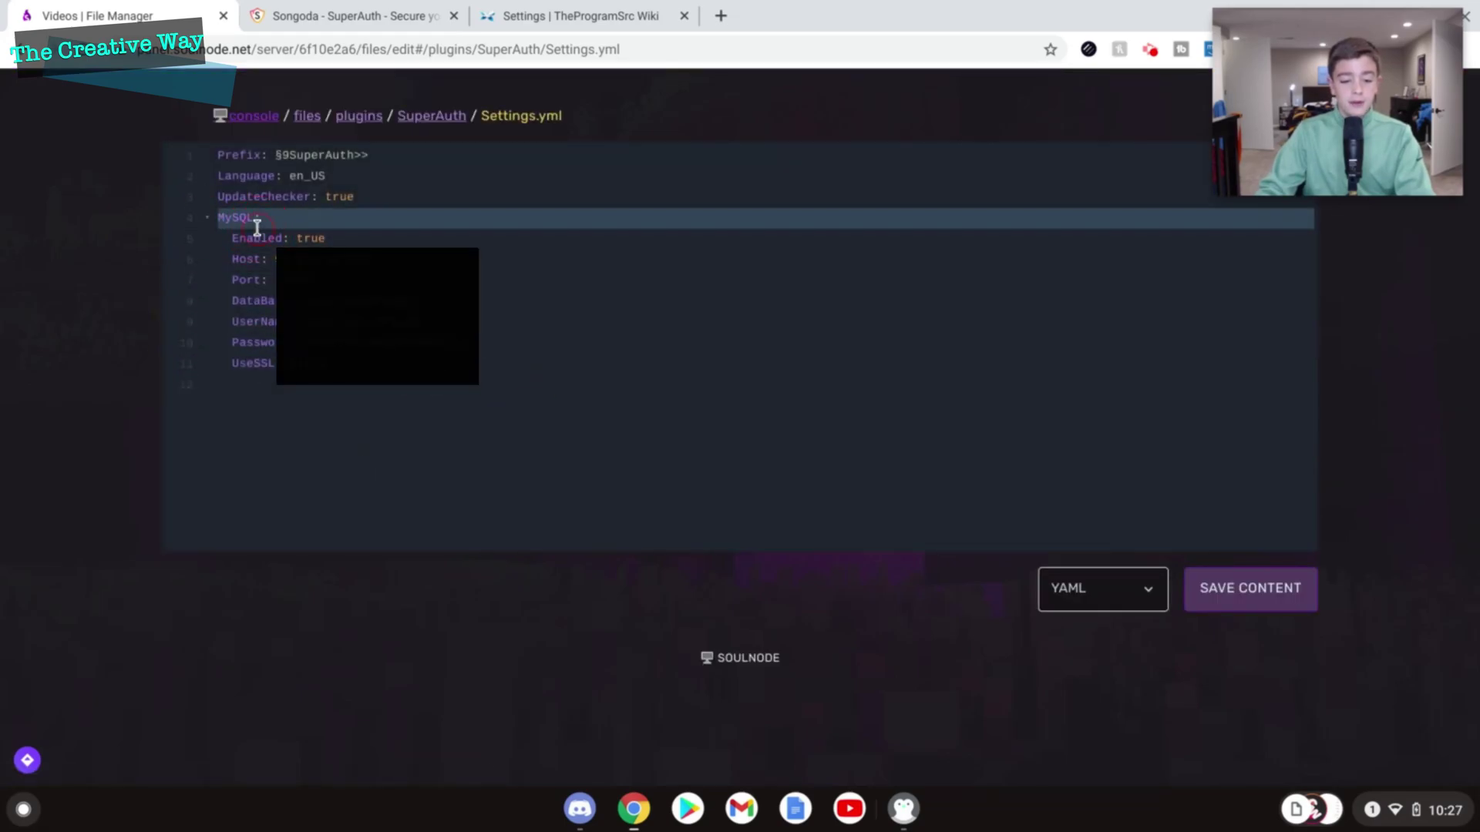
- Examine the MySQL section of Settings.yml, from the Enabled entry to the connection details
left_click_drag(280, 237, 611, 272)
left_click(558, 367)
left_click_drag(558, 368, 159, 222)
left_click(317, 241)
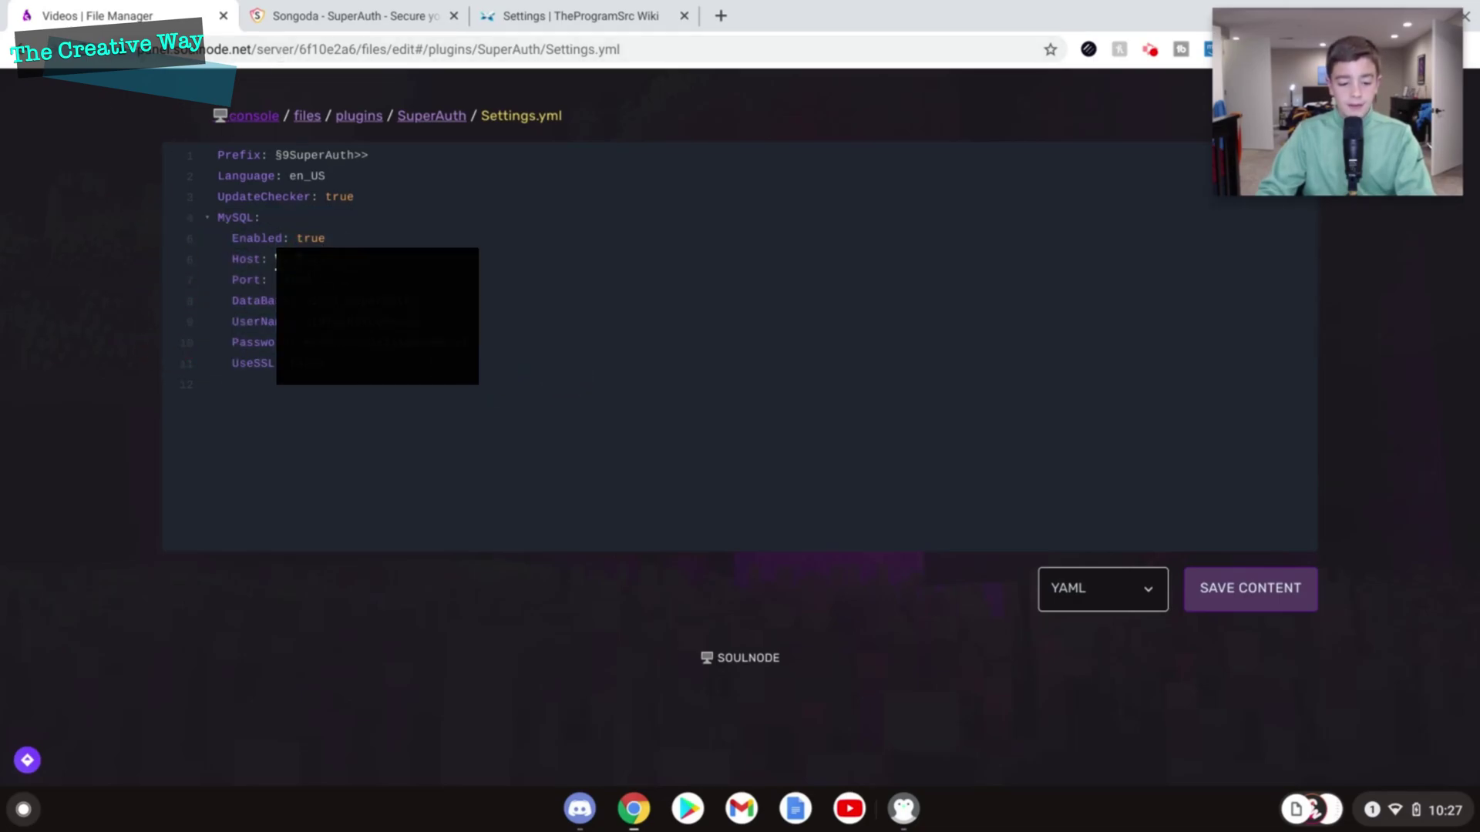
left_click_drag(565, 383, 132, 212)
left_click(410, 218)
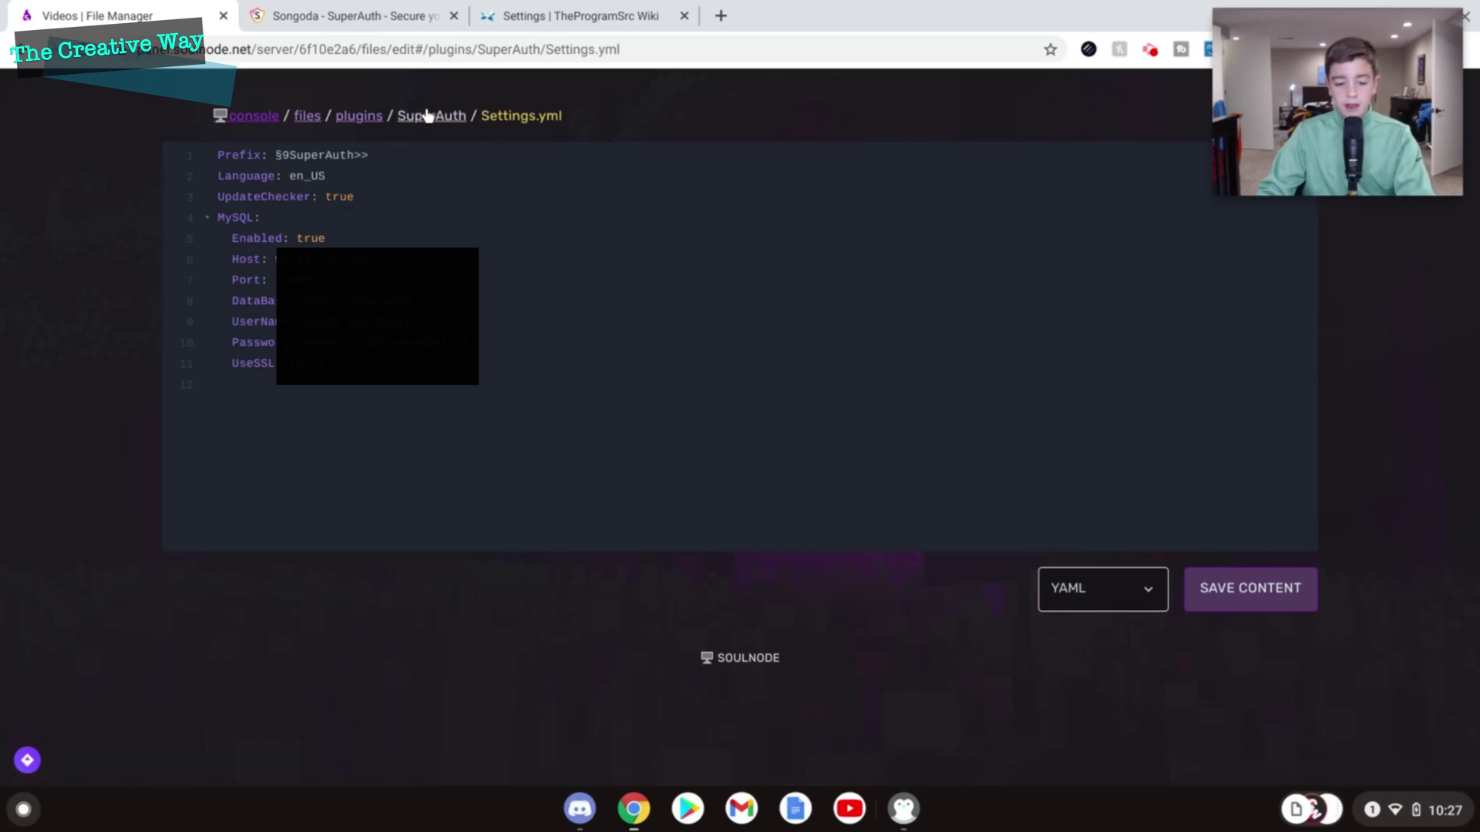
- Open AuthActions.yml from the SuperAuth folder and examine its msg and cmd entries
left_click(431, 116)
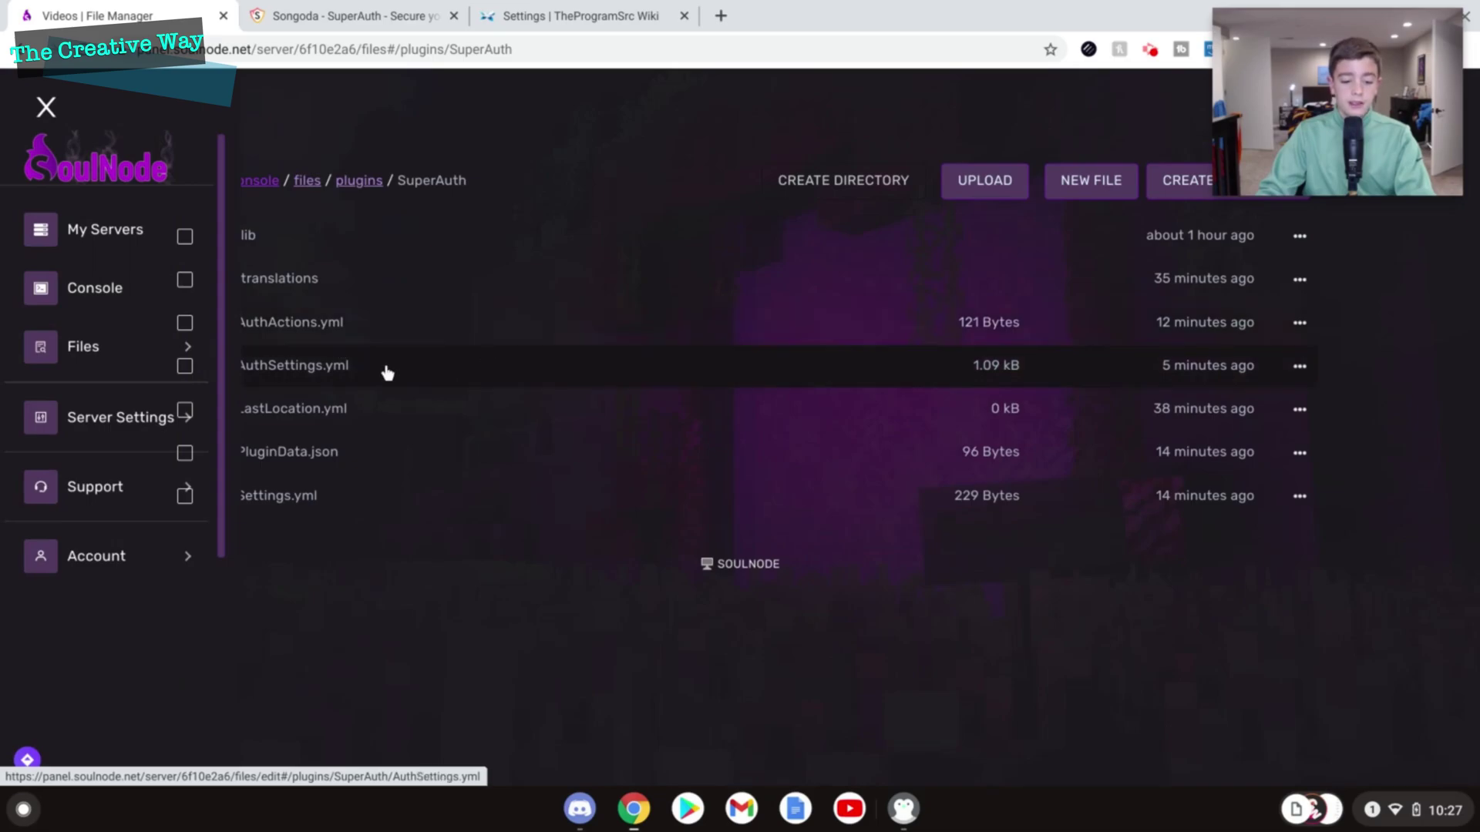
left_click(361, 325)
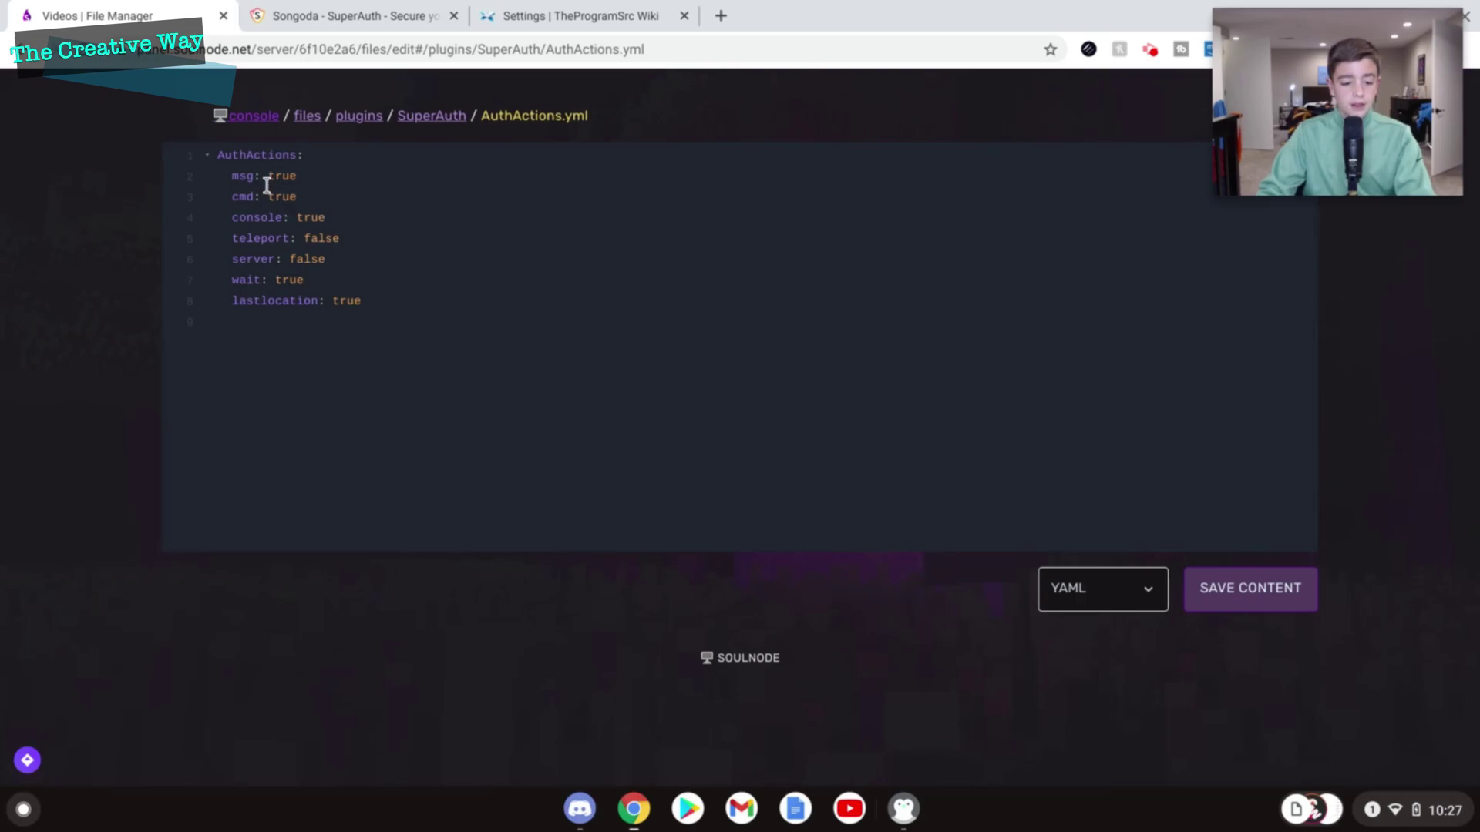
double_click(281, 180)
left_click(281, 181)
double_click(281, 179)
double_click(278, 200)
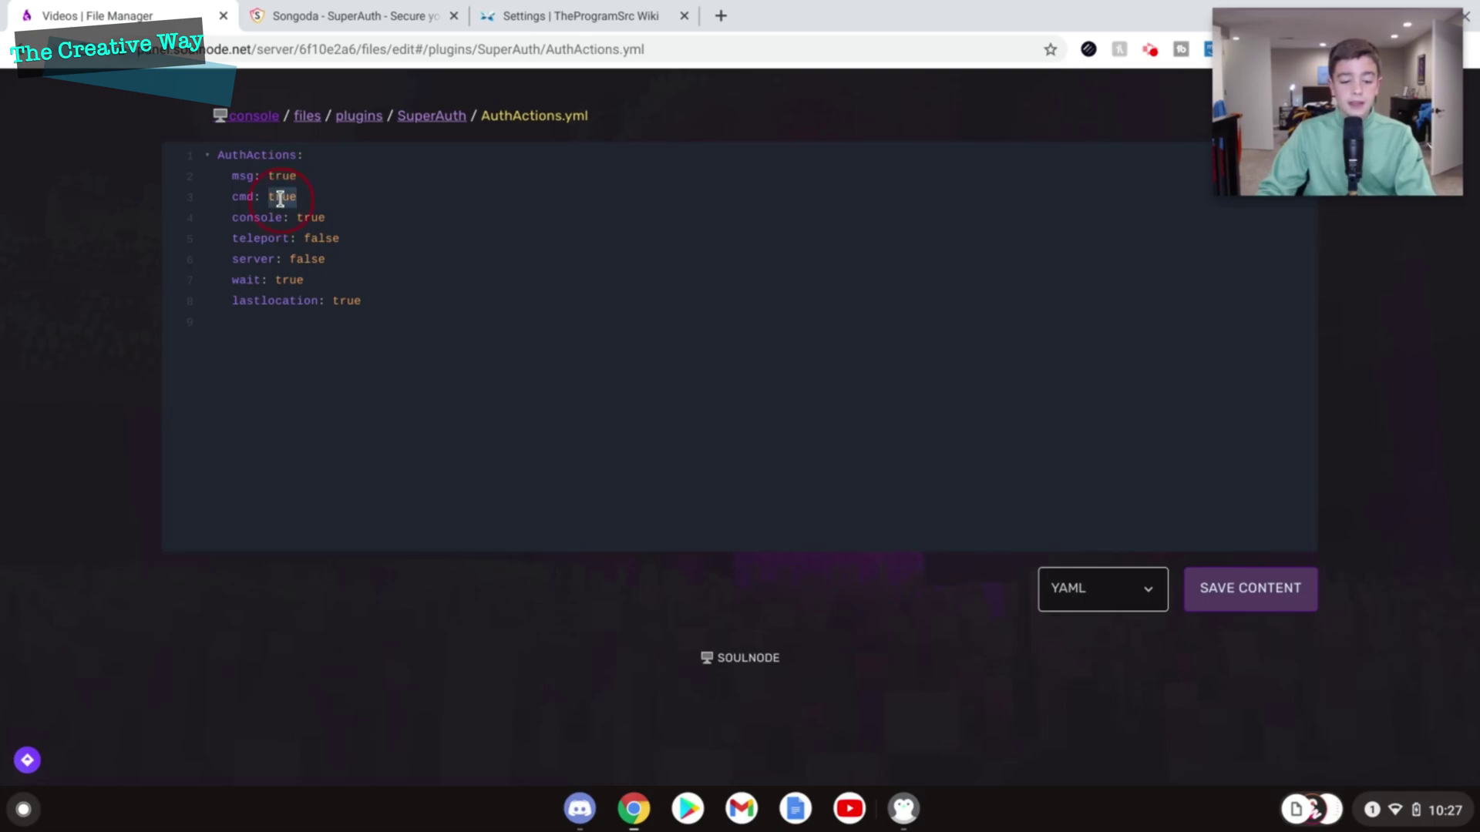
left_click(280, 199)
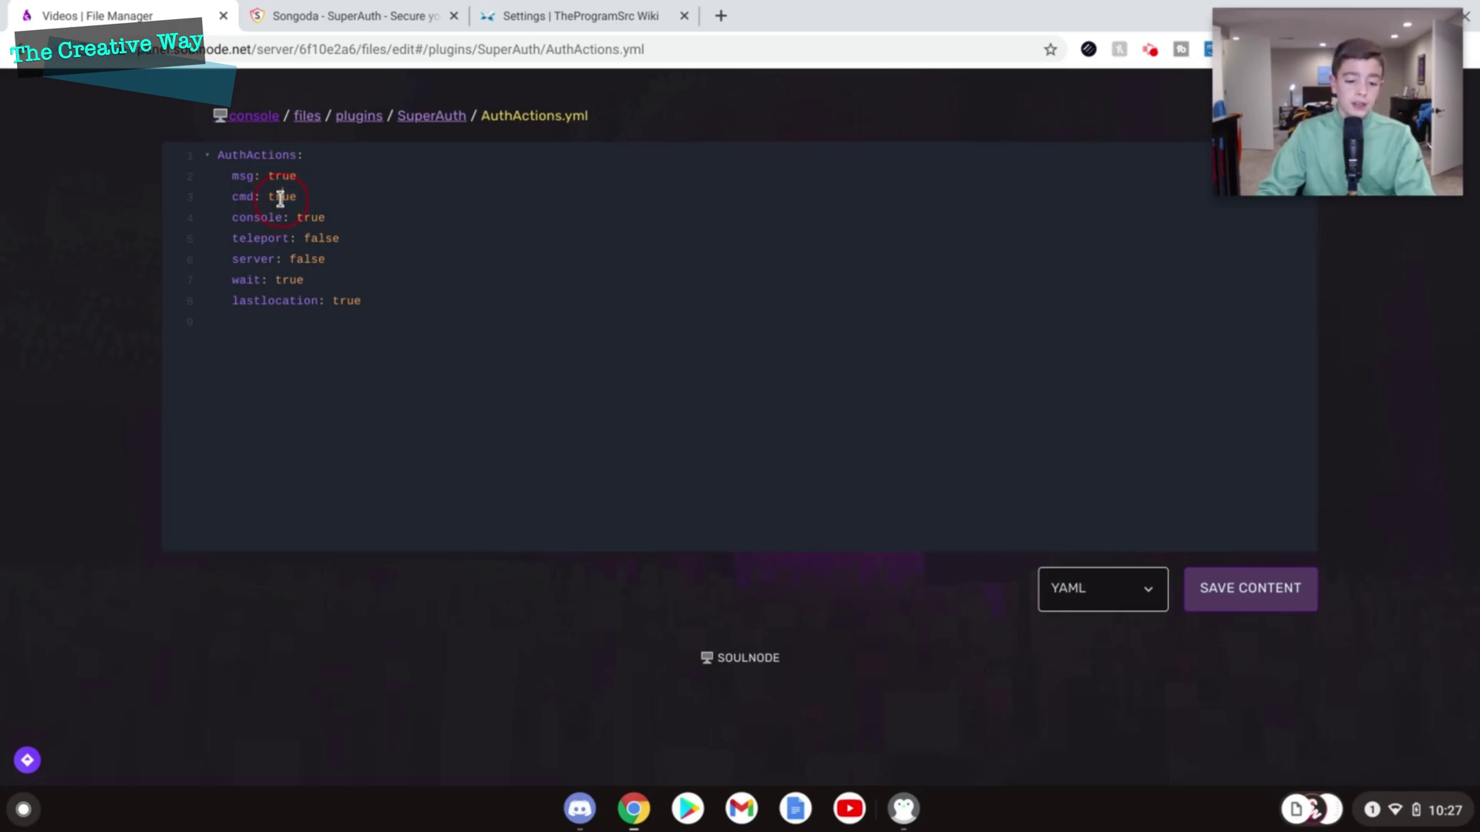
- Examine the console, teleport, server and wait entries in AuthActions.yml
left_click_drag(241, 216, 6, 217)
left_click(594, 216)
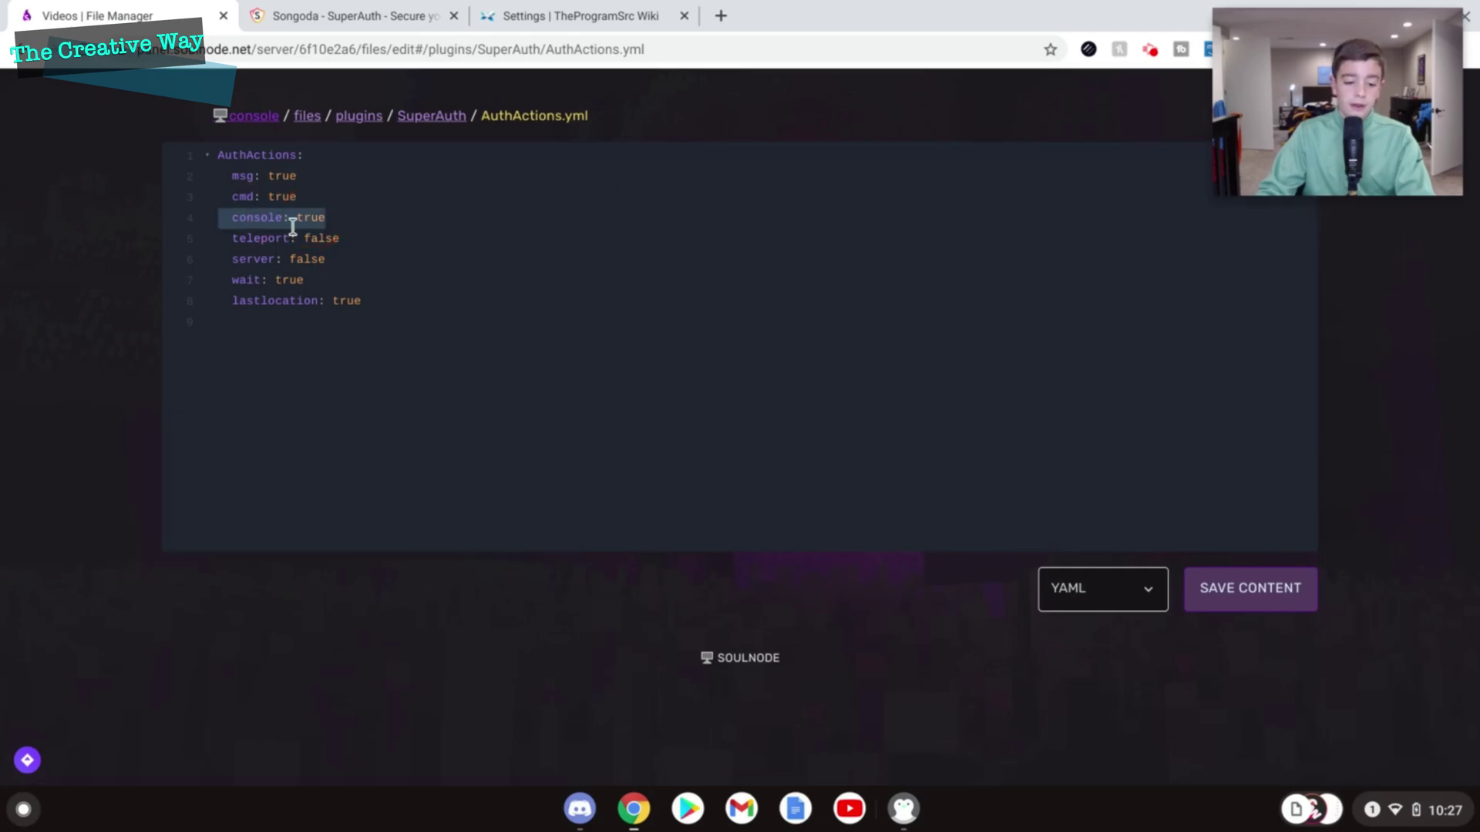
left_click(316, 217)
left_click_drag(378, 238, 4, 247)
left_click_drag(383, 261, 221, 267)
left_click(281, 258)
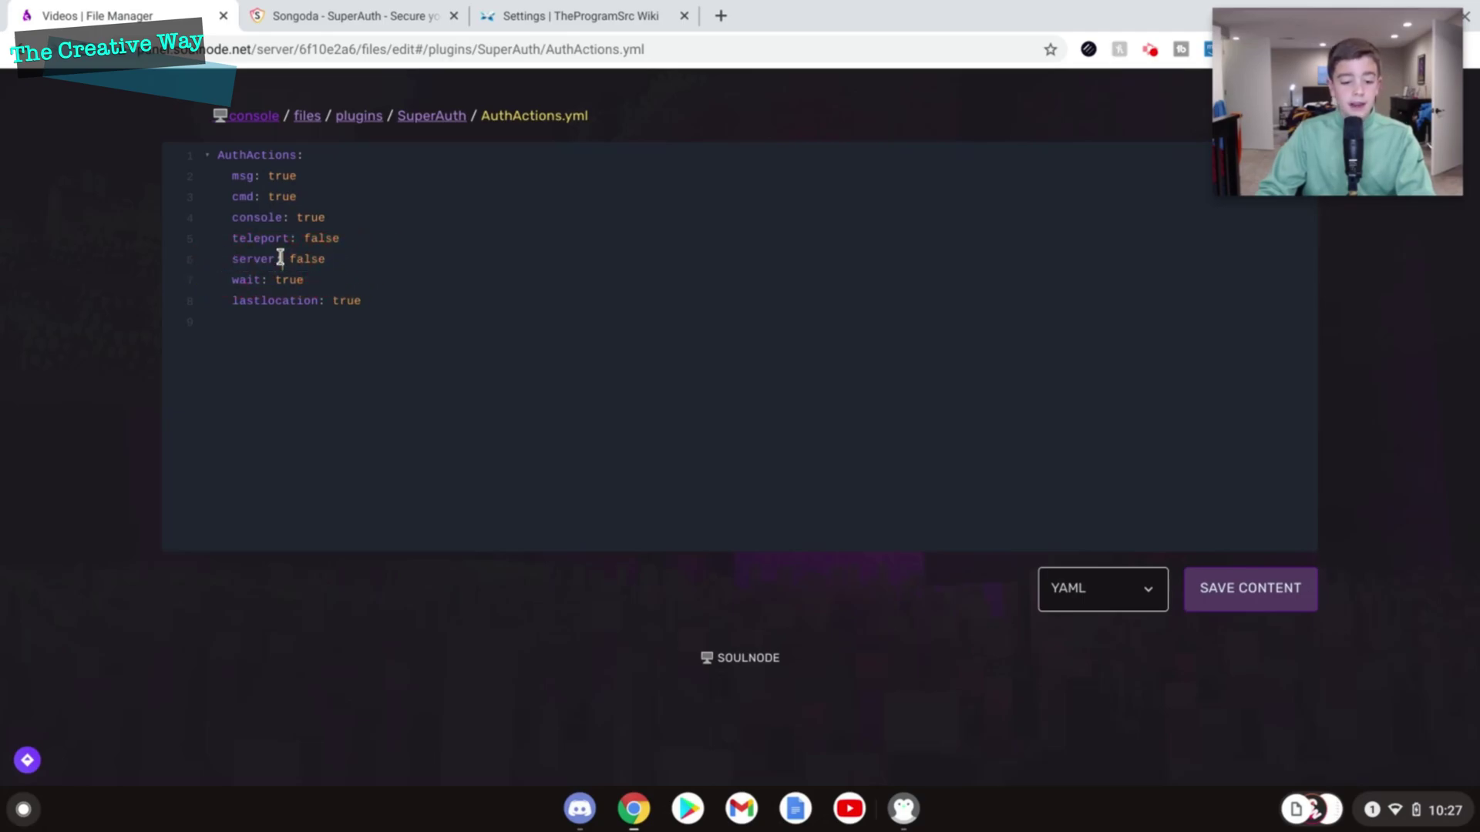
left_click_drag(347, 258, 195, 261)
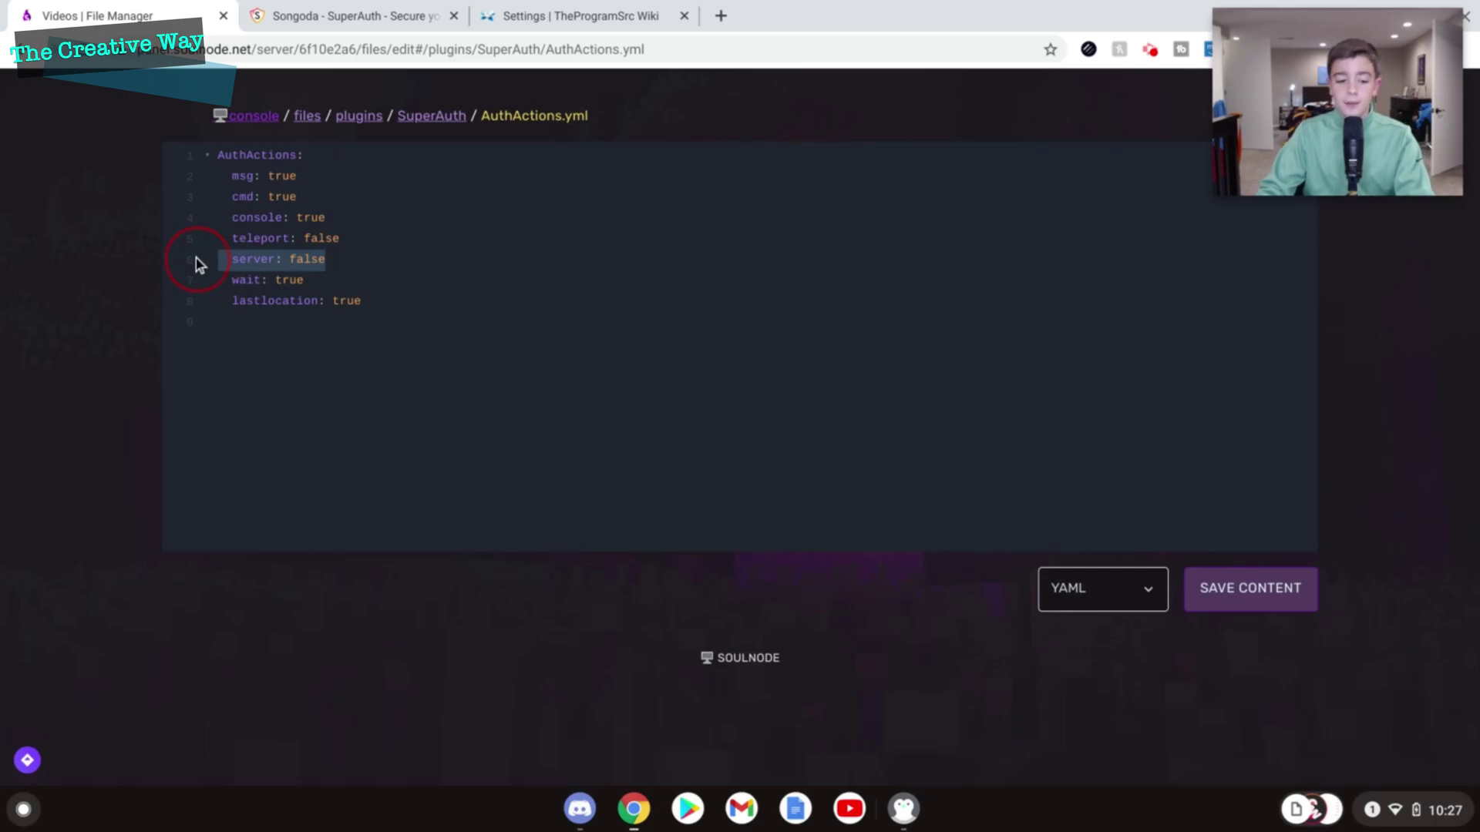
left_click(328, 265)
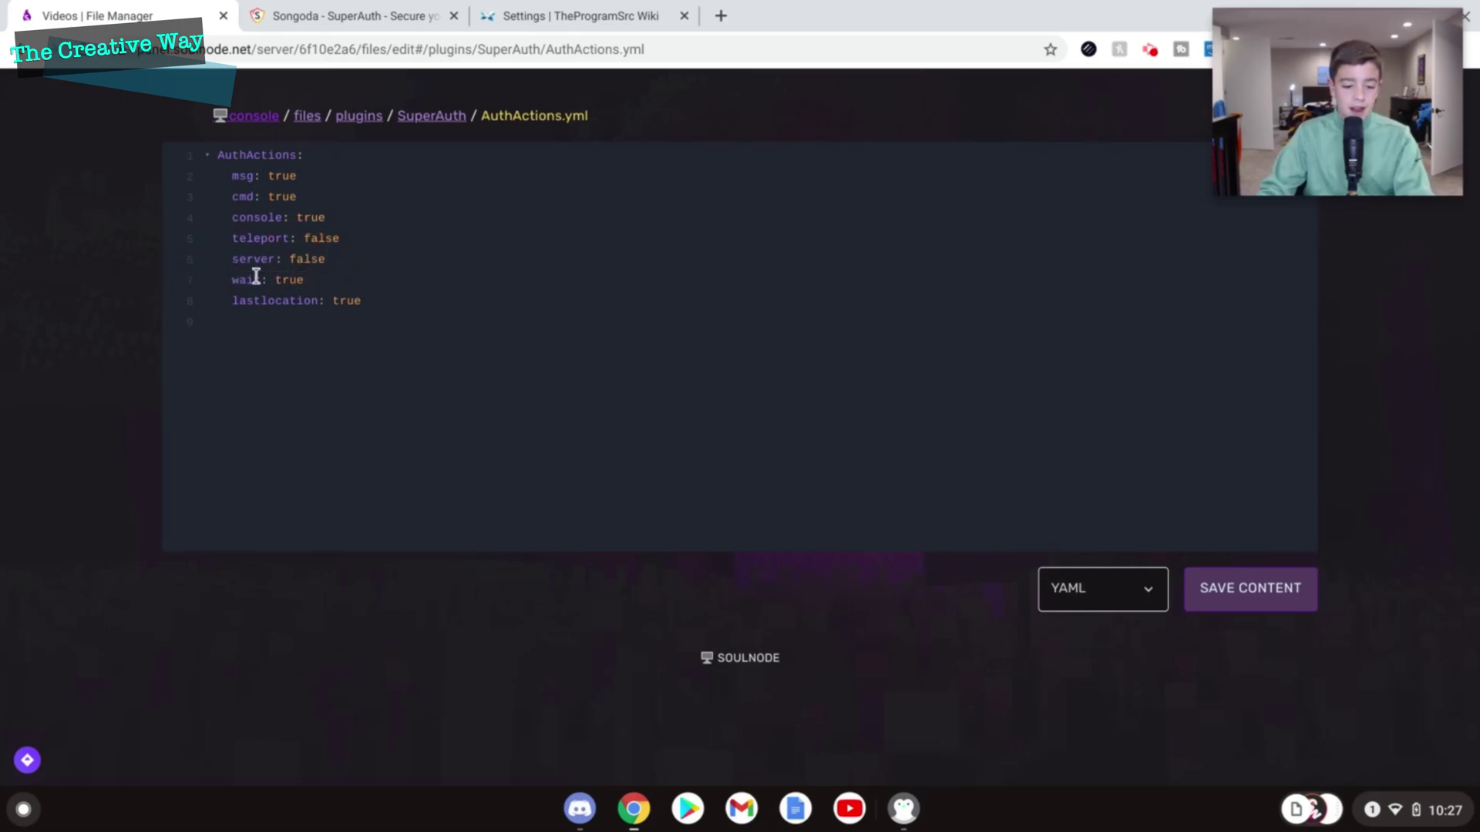
left_click_drag(305, 282, 232, 280)
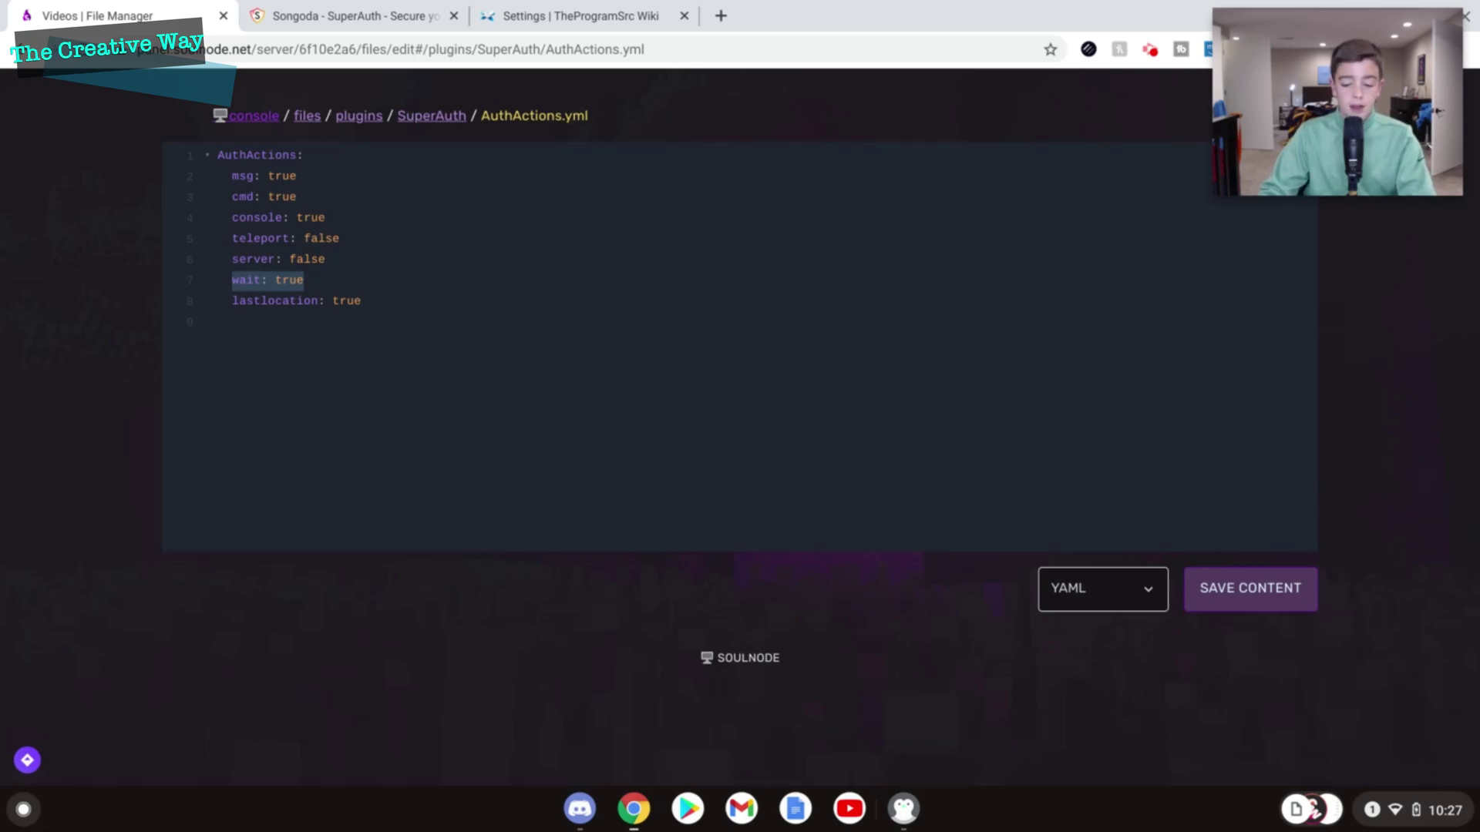
- Save AuthActions.yml and open AuthSettings.yml from the SuperAuth folder
left_click(1254, 586)
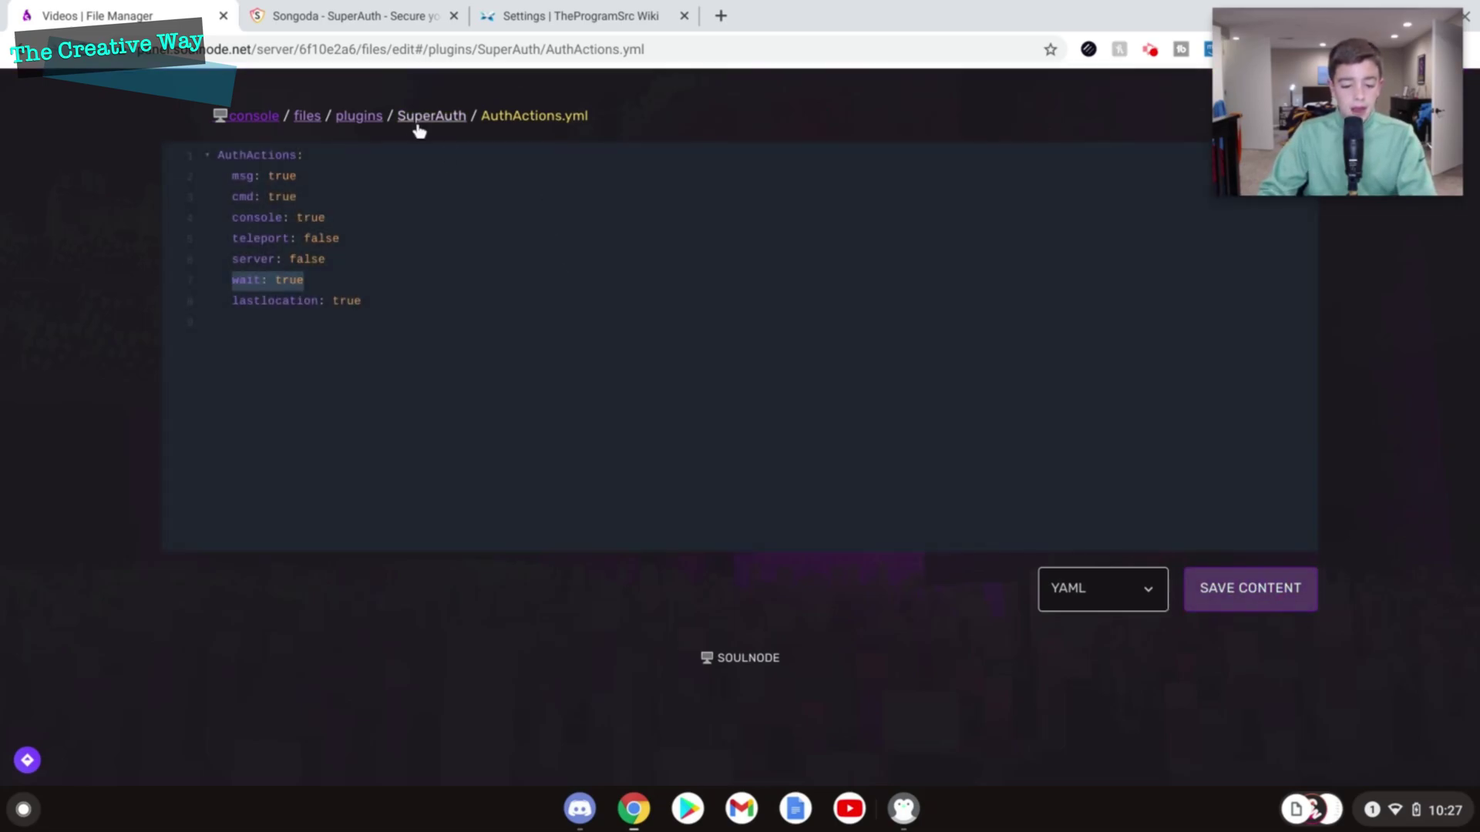
left_click(423, 120)
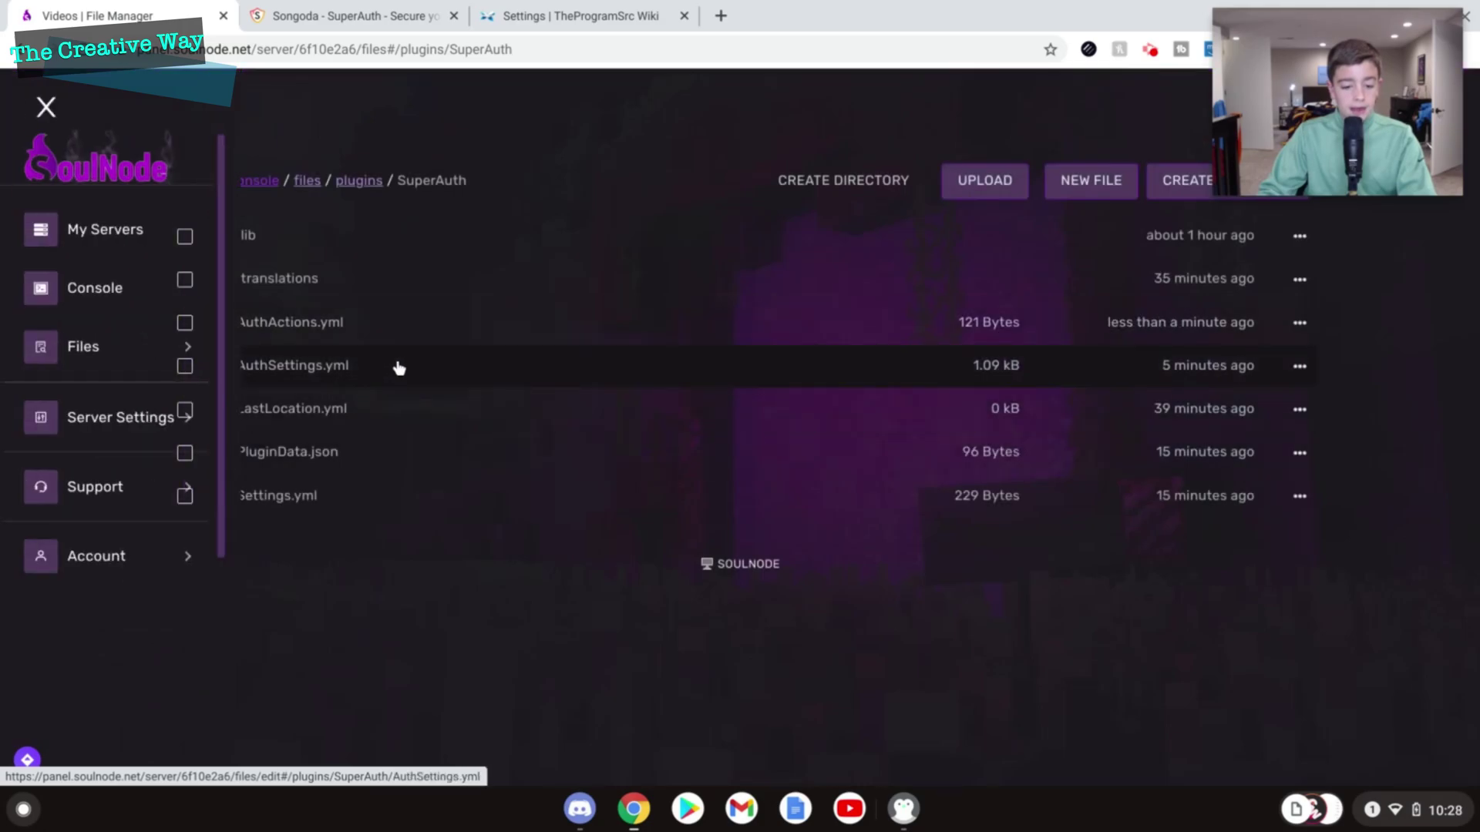
left_click(399, 368)
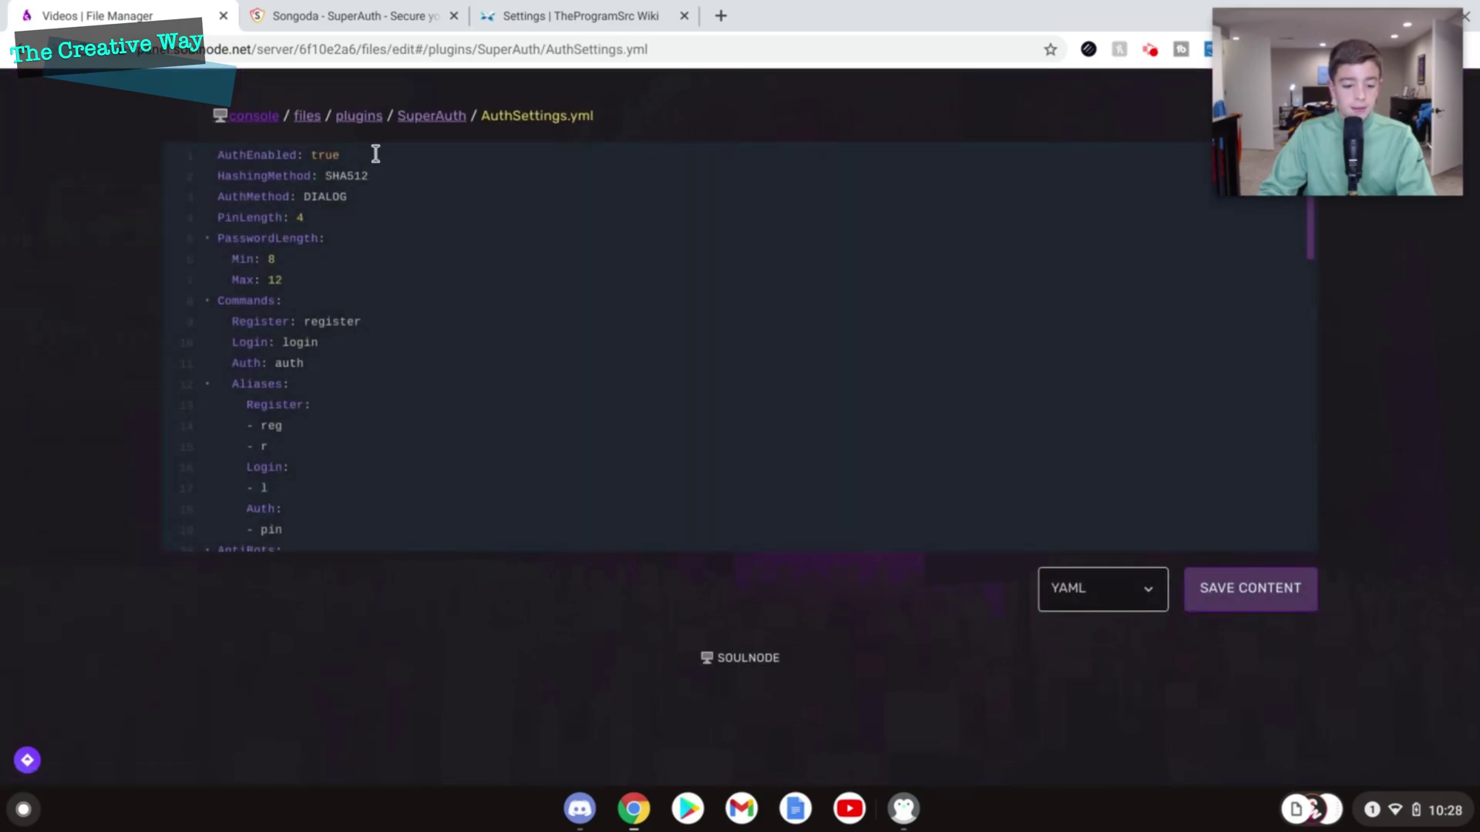
- Set AuthMethod to GUI in AuthSettings.yml and review the AuthEnabled entry
double_click(316, 198)
type("GUI")
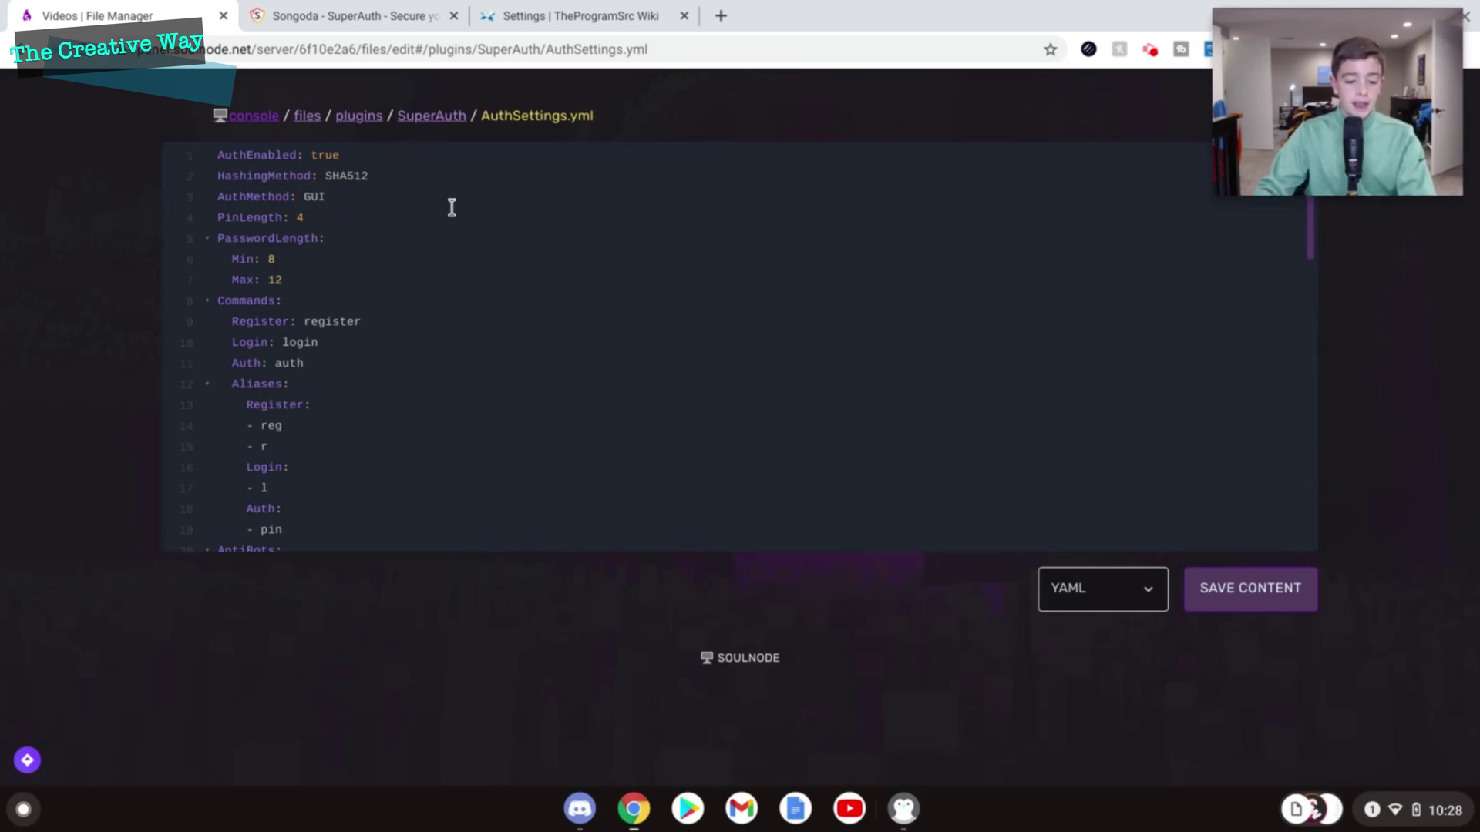
double_click(295, 150)
left_click(296, 150)
left_click_drag(371, 154, 124, 160)
left_click(301, 155)
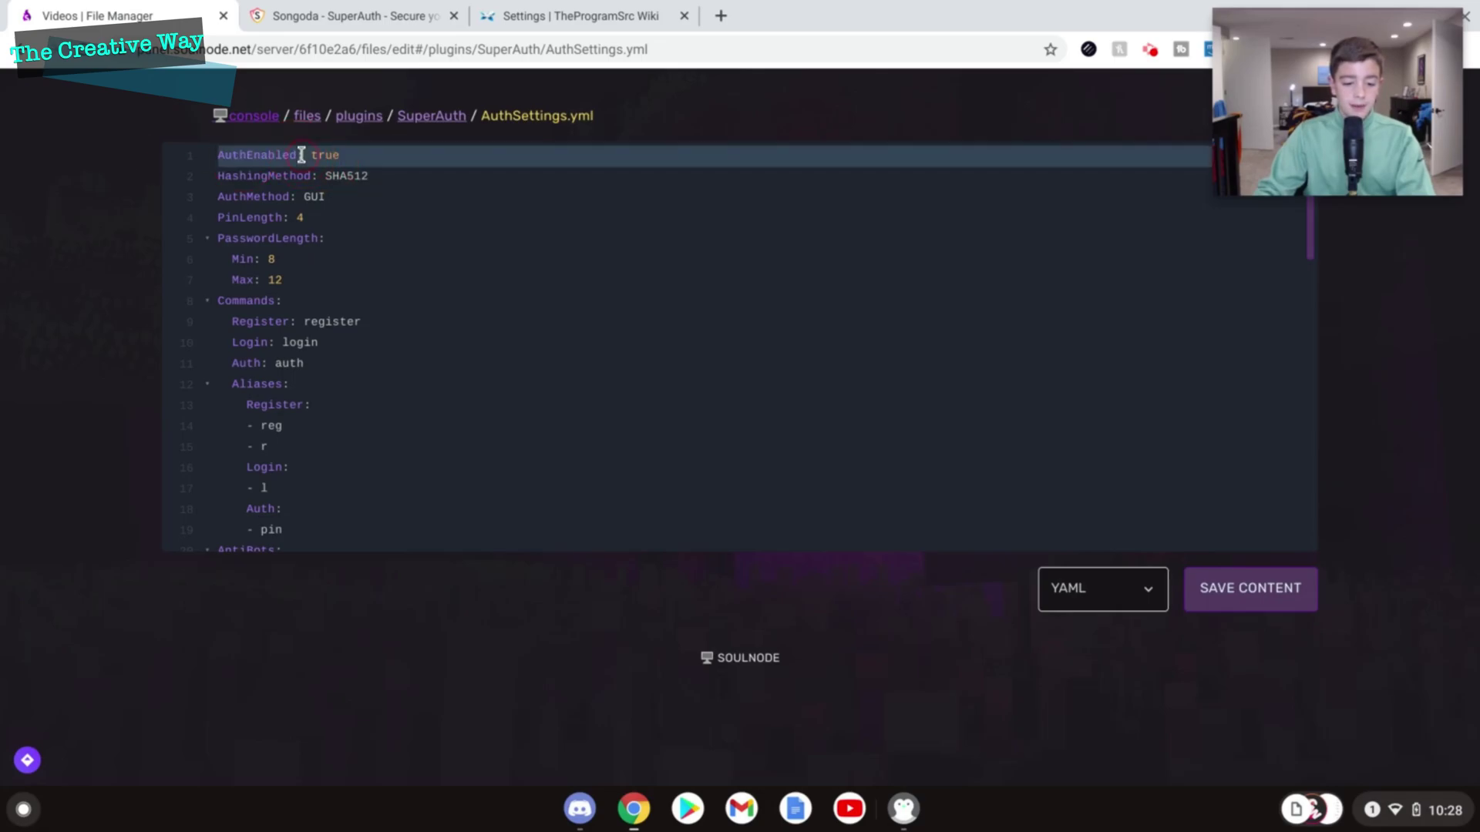
- Change the AuthMethod value to DIALOG
double_click(319, 199)
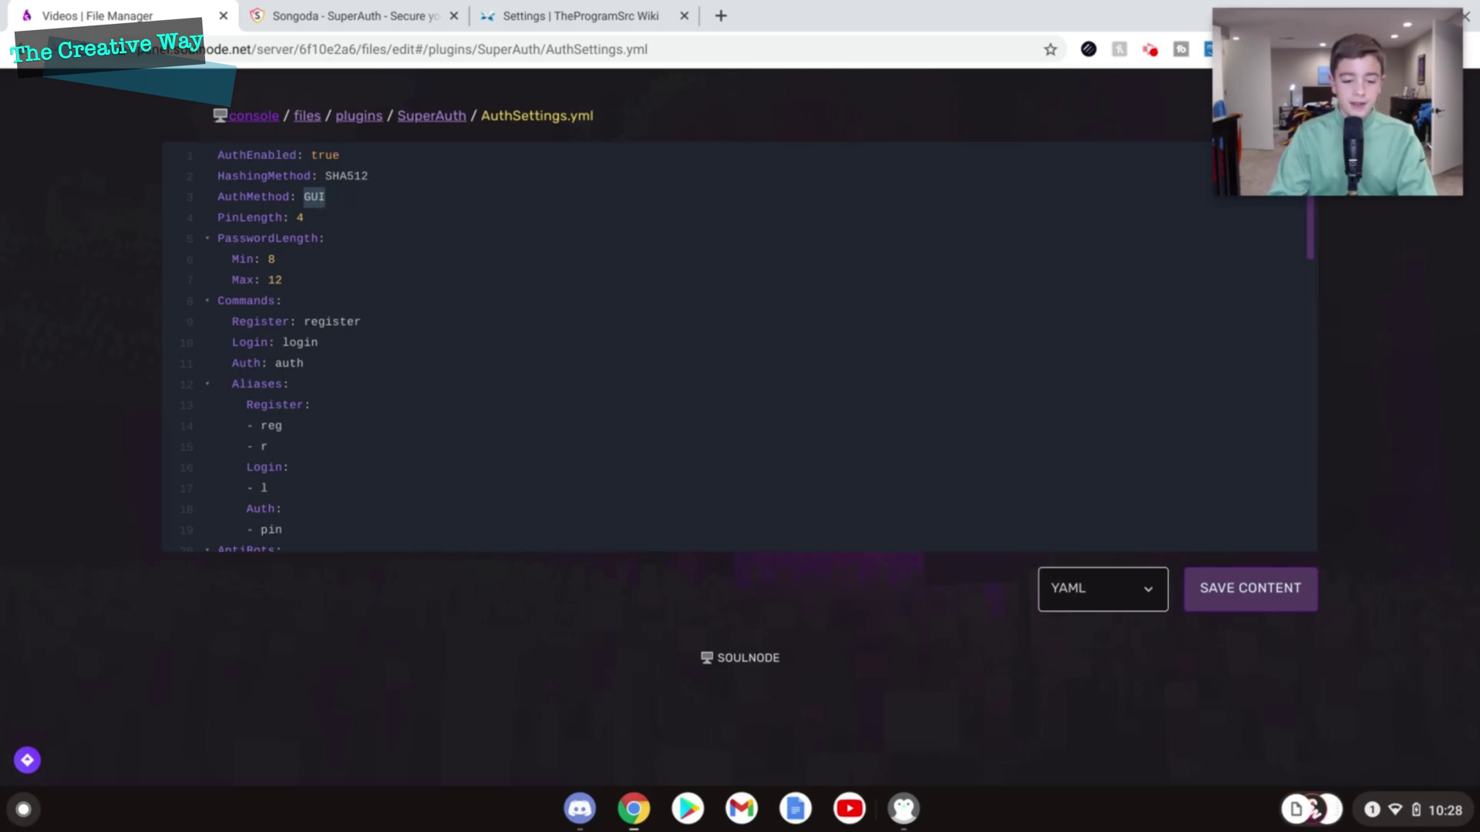
type("DIA")
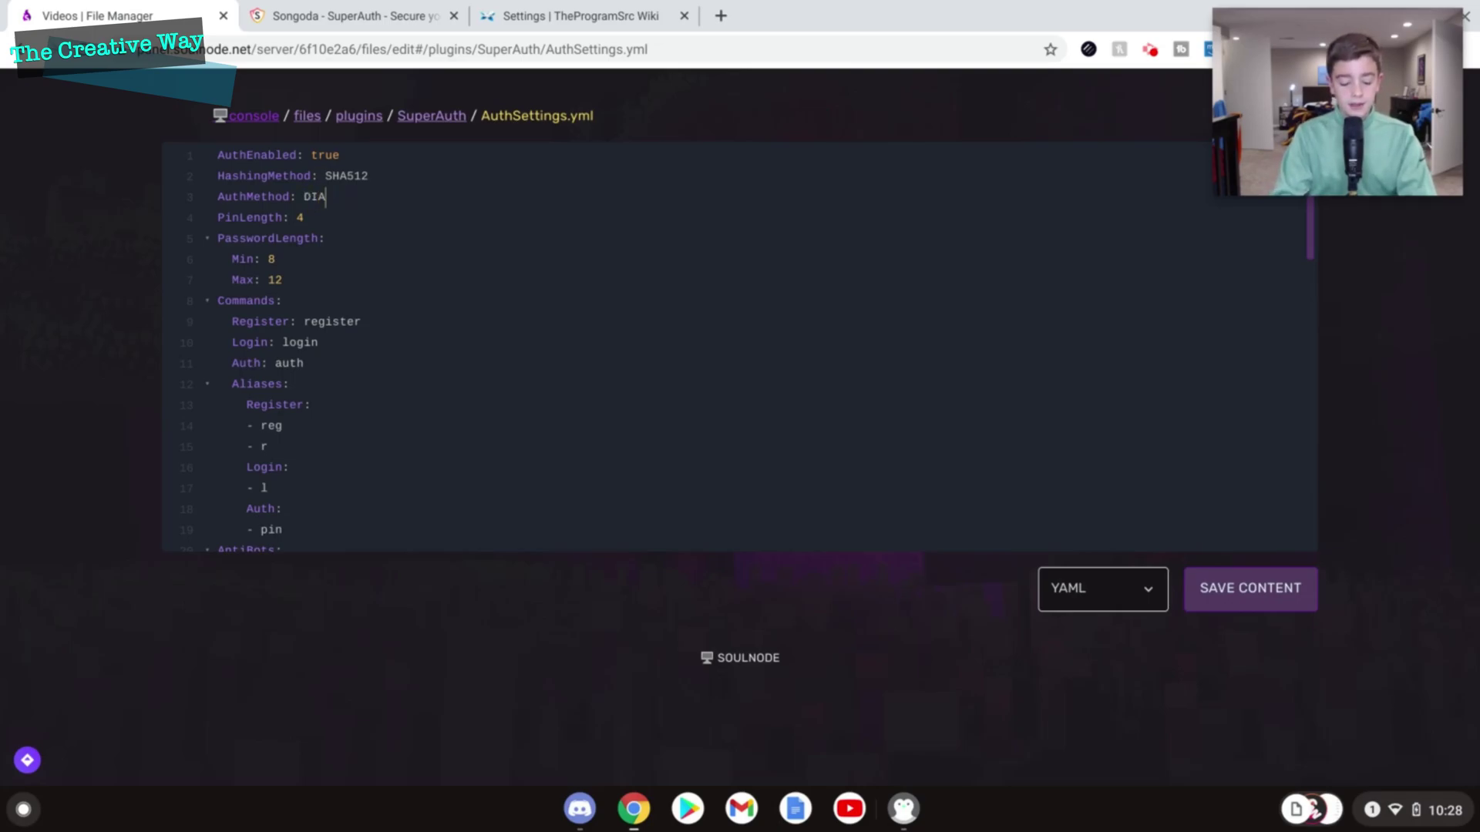
key("ctrl+shift+Left")
key("ctrl+shift+Left")
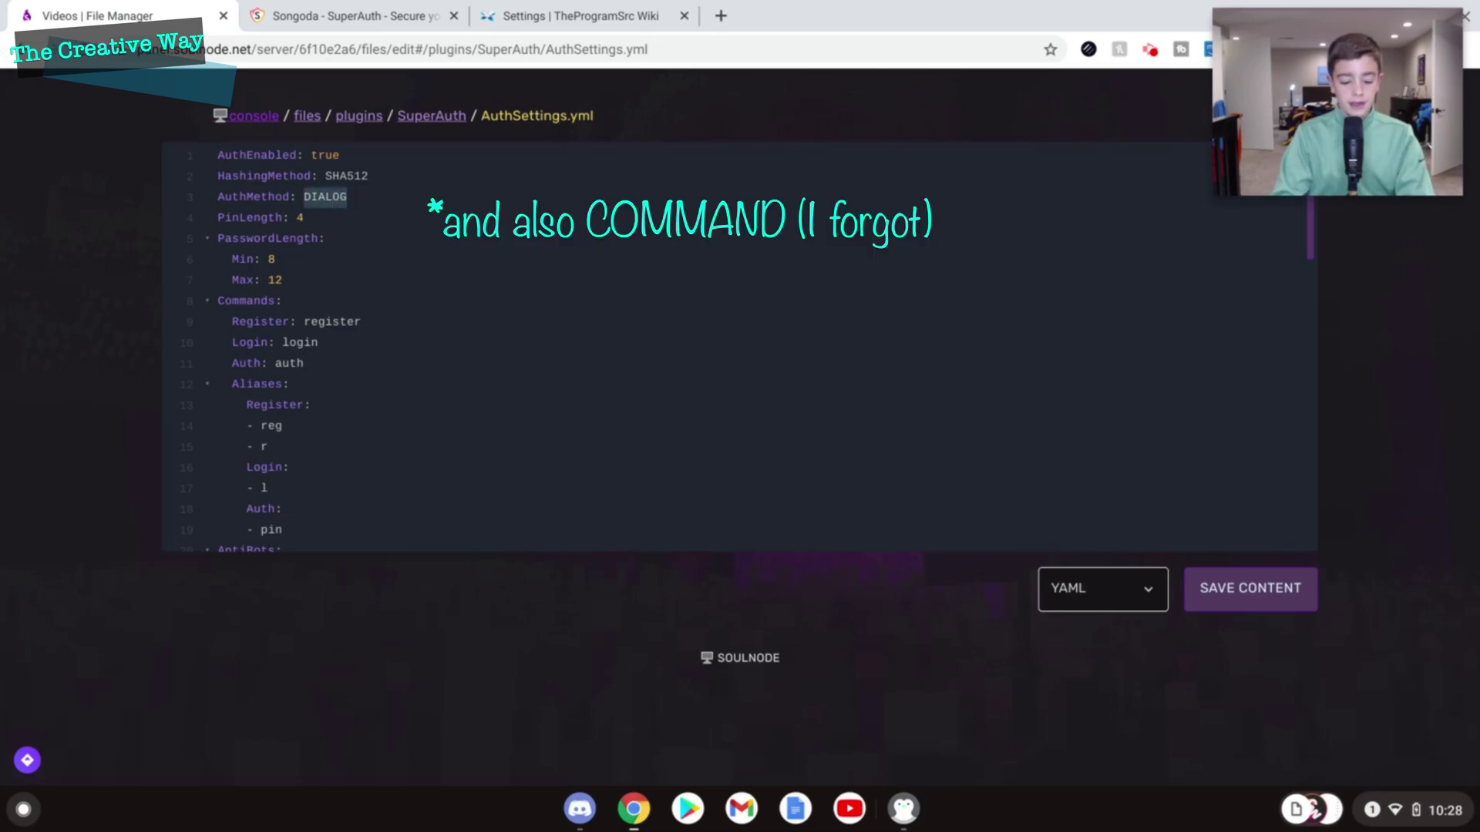
type("G")
key("BackSpace")
key("BackSpace")
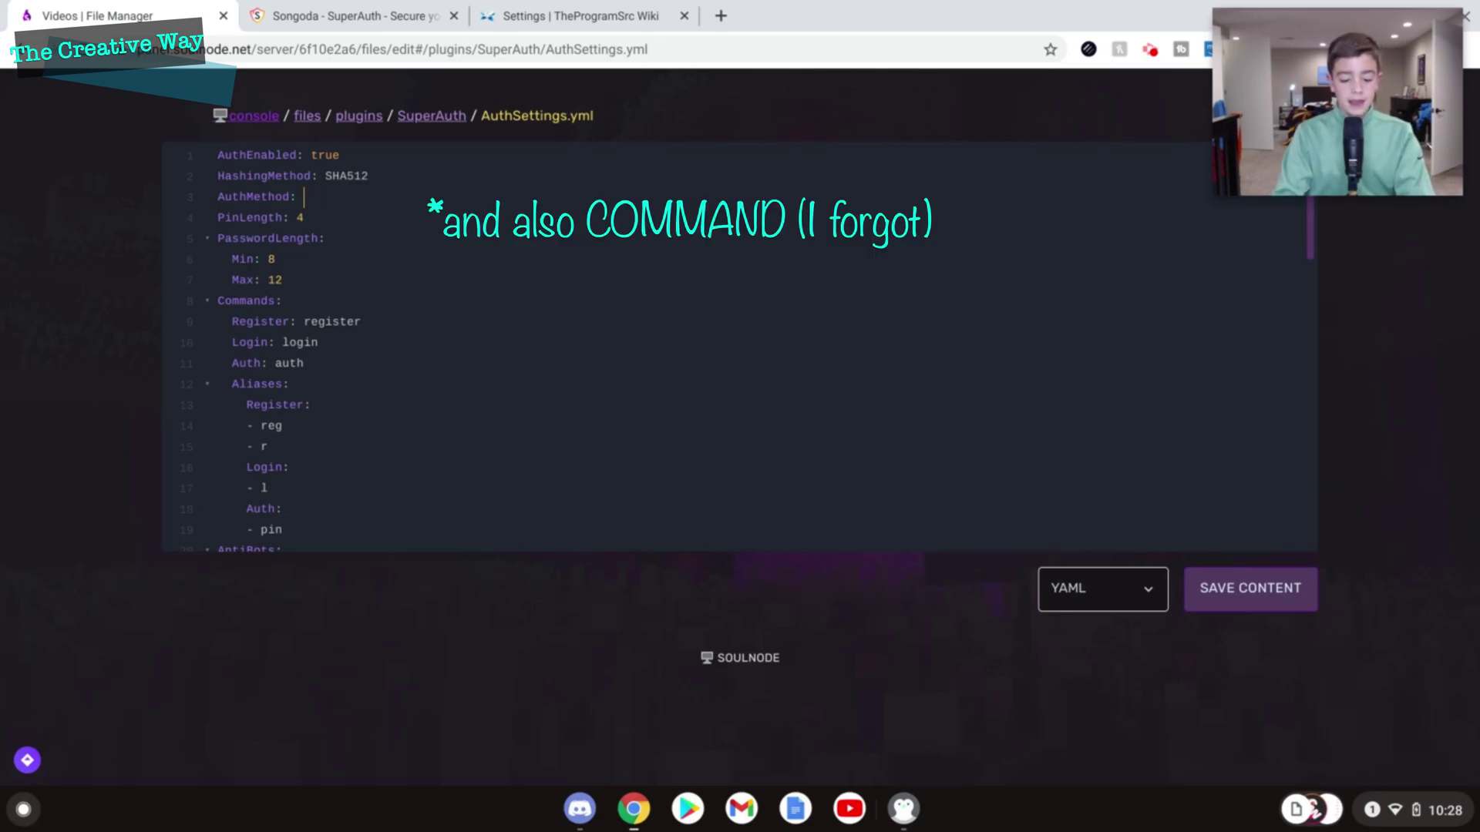
type("DIALOG")
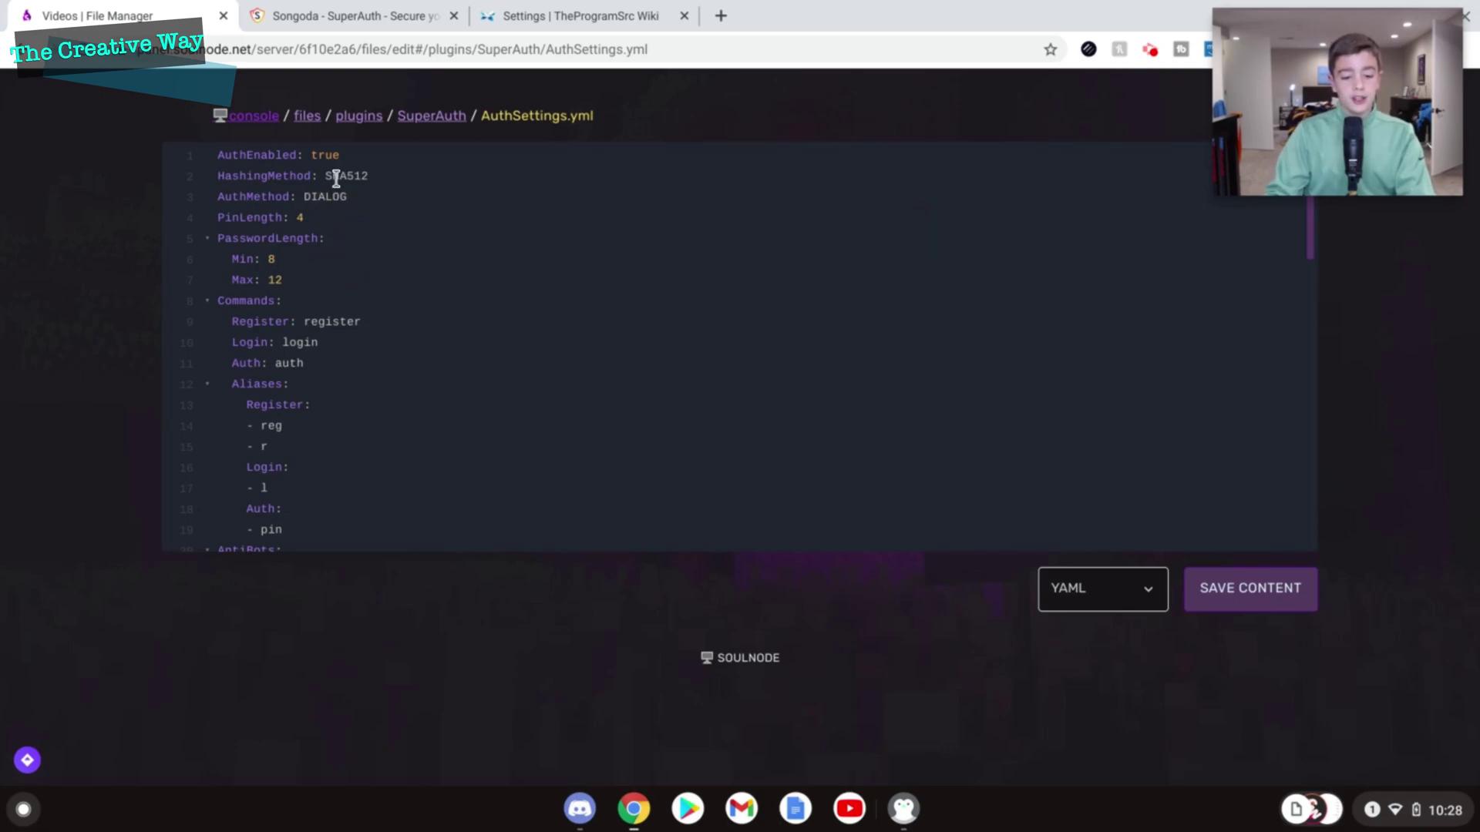
- Replace the AuthMethod value with GUI
double_click(316, 198)
type("GUI")
key("BackSpace")
key("BackSpace")
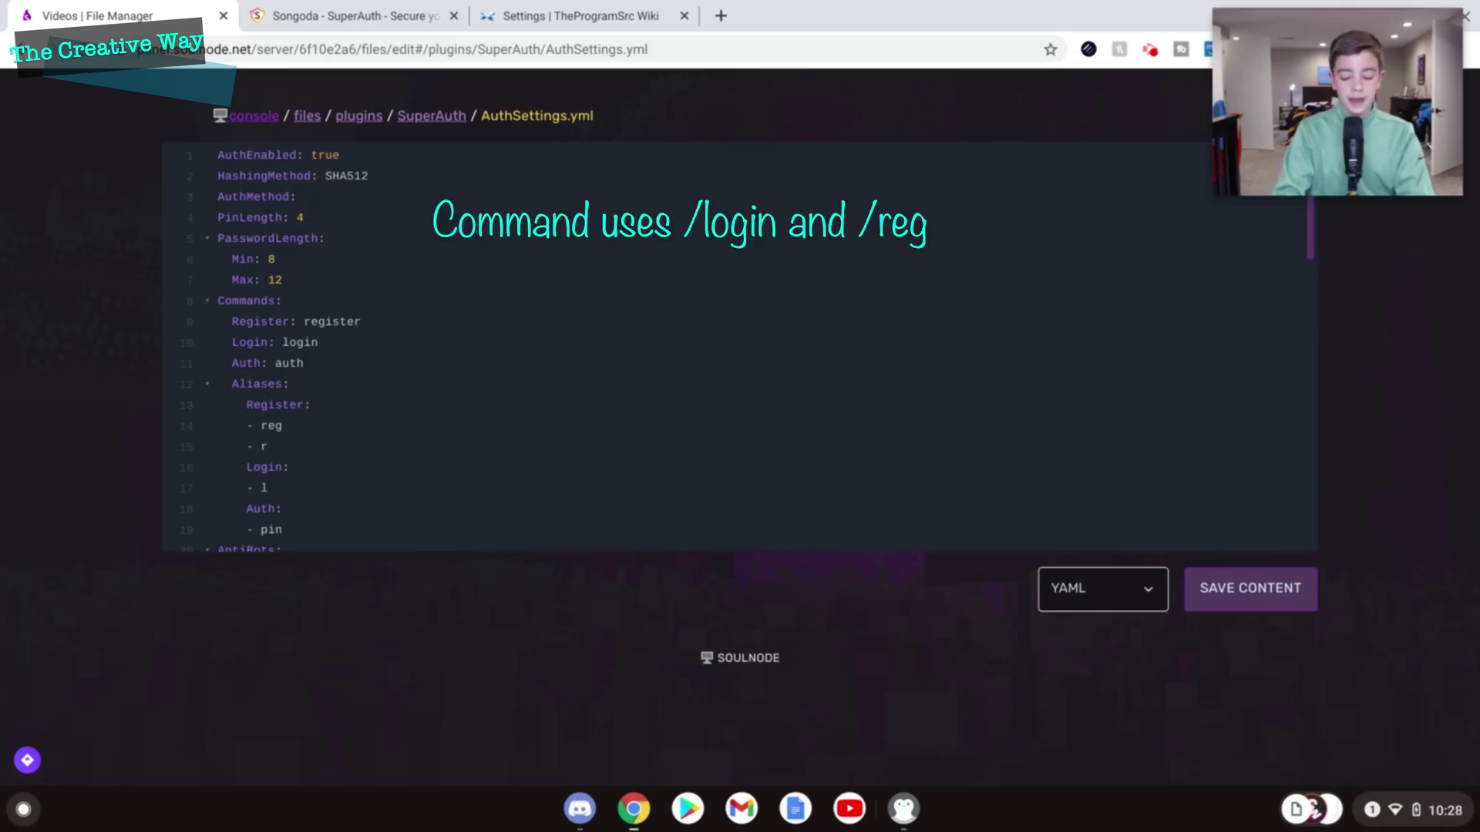
type("GUI")
- Set the maximum PasswordLength to 24 in AuthSettings.yml
left_click(305, 253)
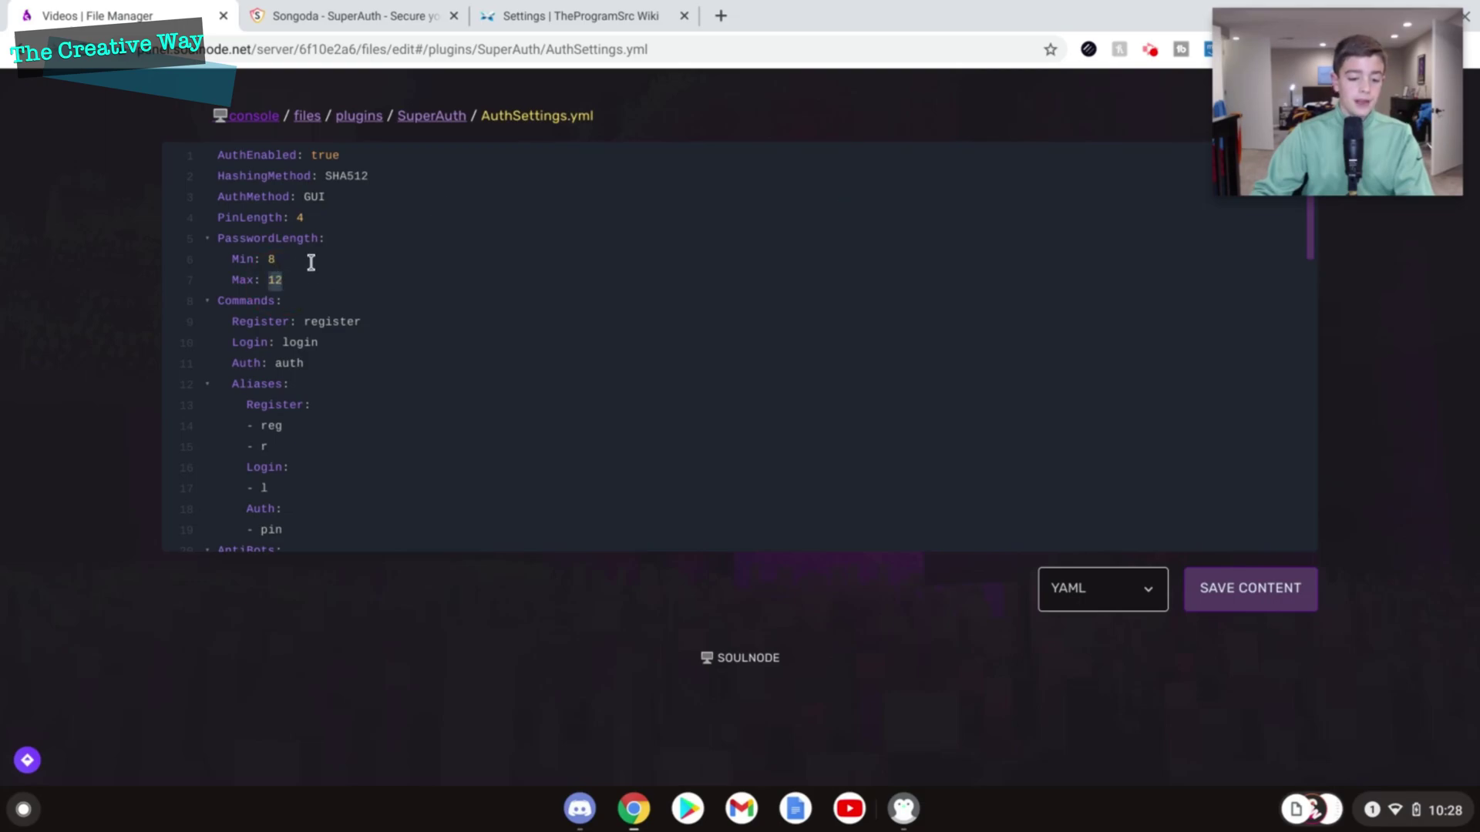
left_click(311, 262)
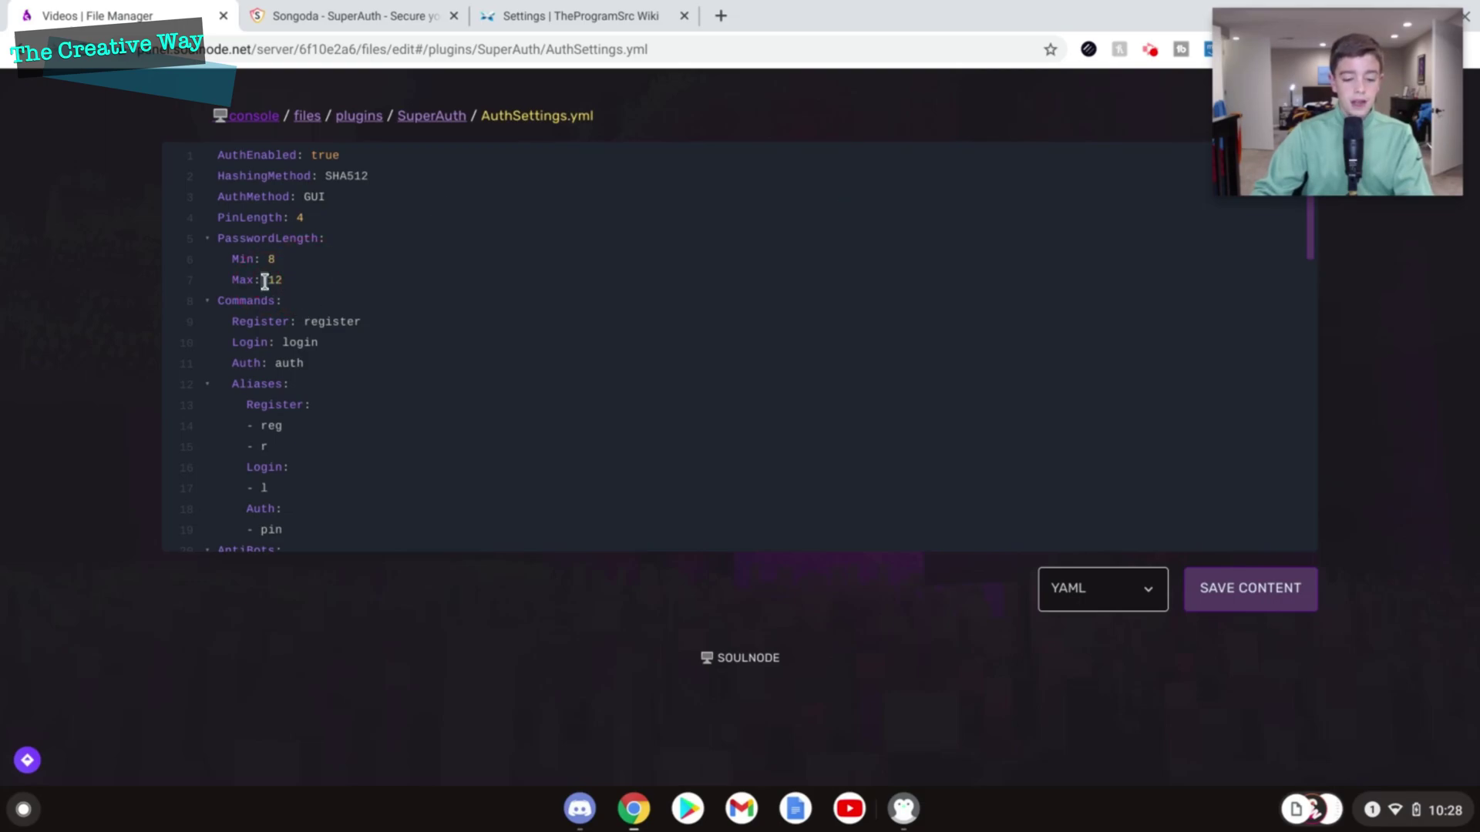
type("24")
scroll(409, 293, "down", 3)
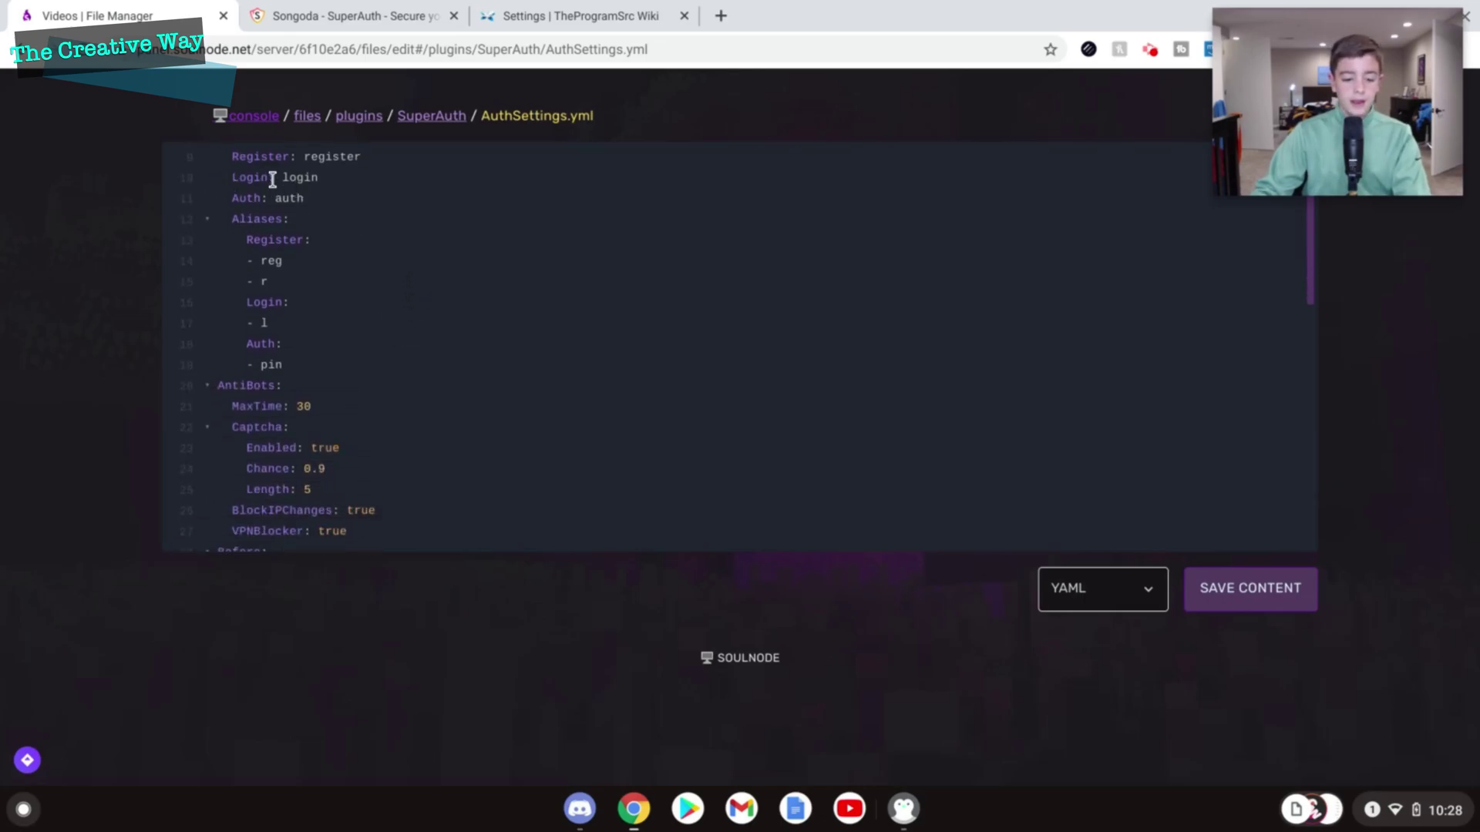
- Review the Commands entries and the AntiBots captcha, IP change and VPN blocker settings in AuthSettings.yml
scroll(262, 193, "up", 3)
left_click_drag(231, 267, 333, 288)
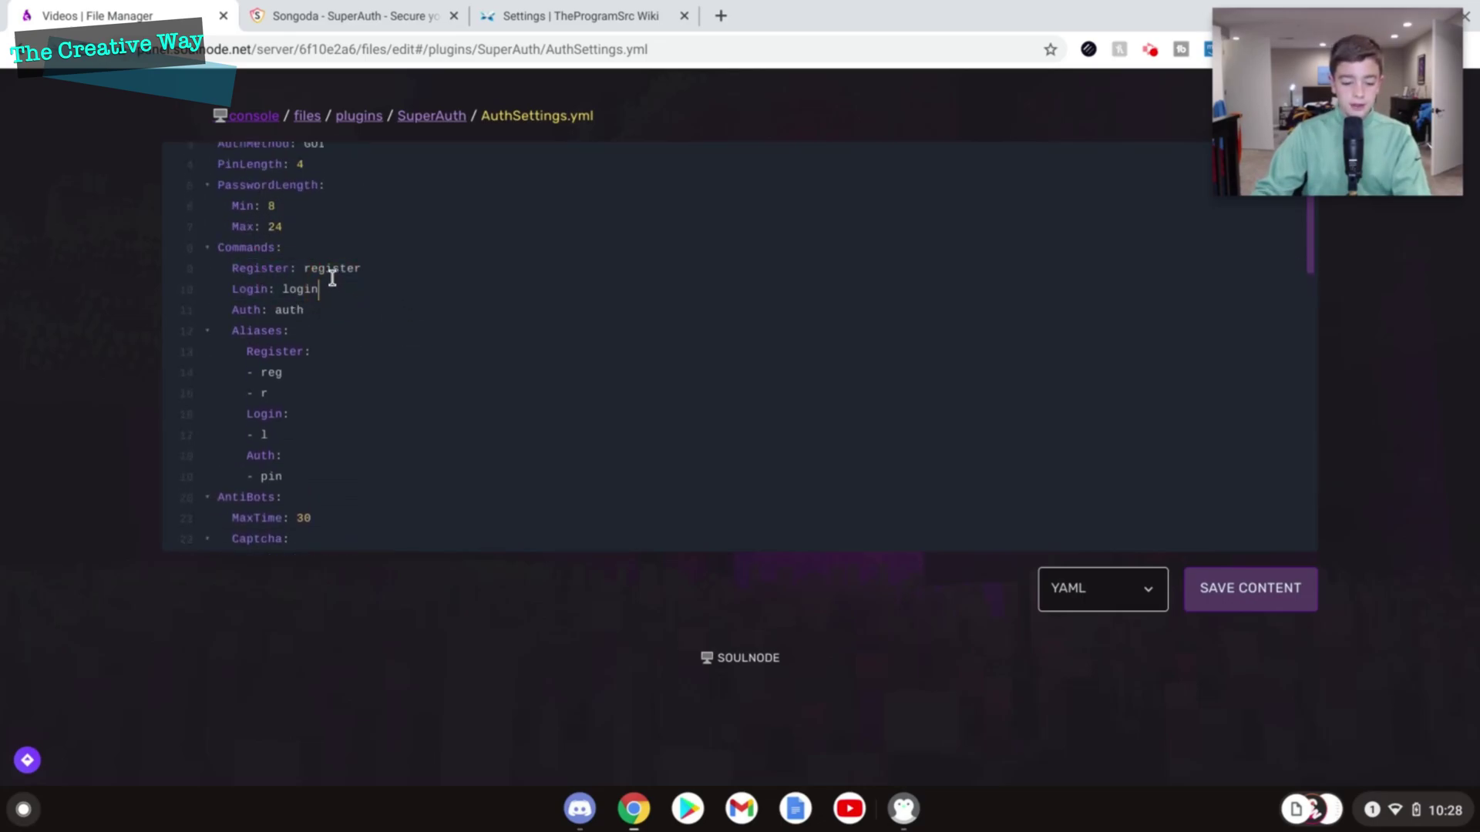
double_click(330, 275)
scroll(331, 293, "down", 4)
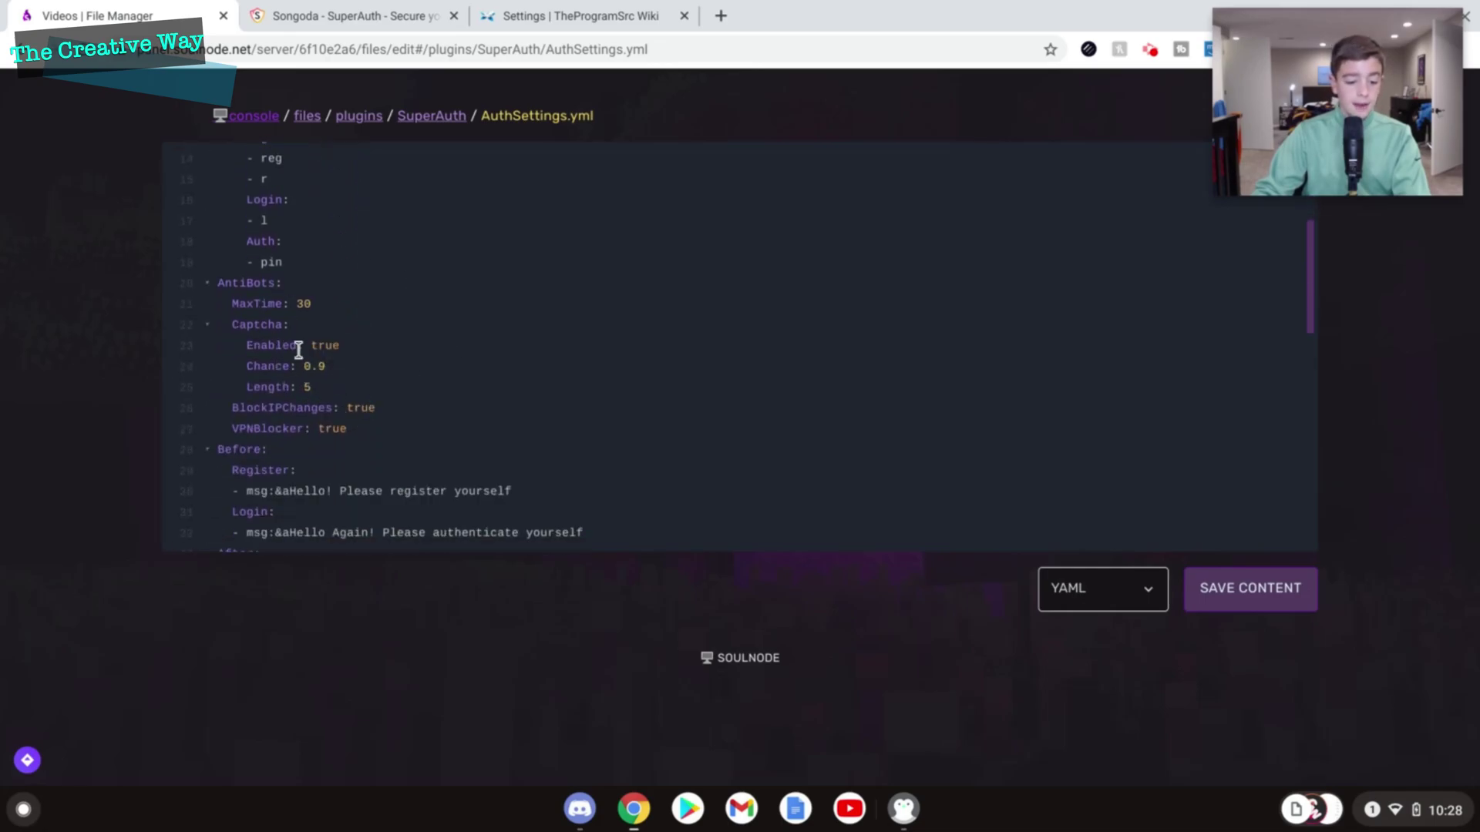
scroll(310, 383, "down", 3)
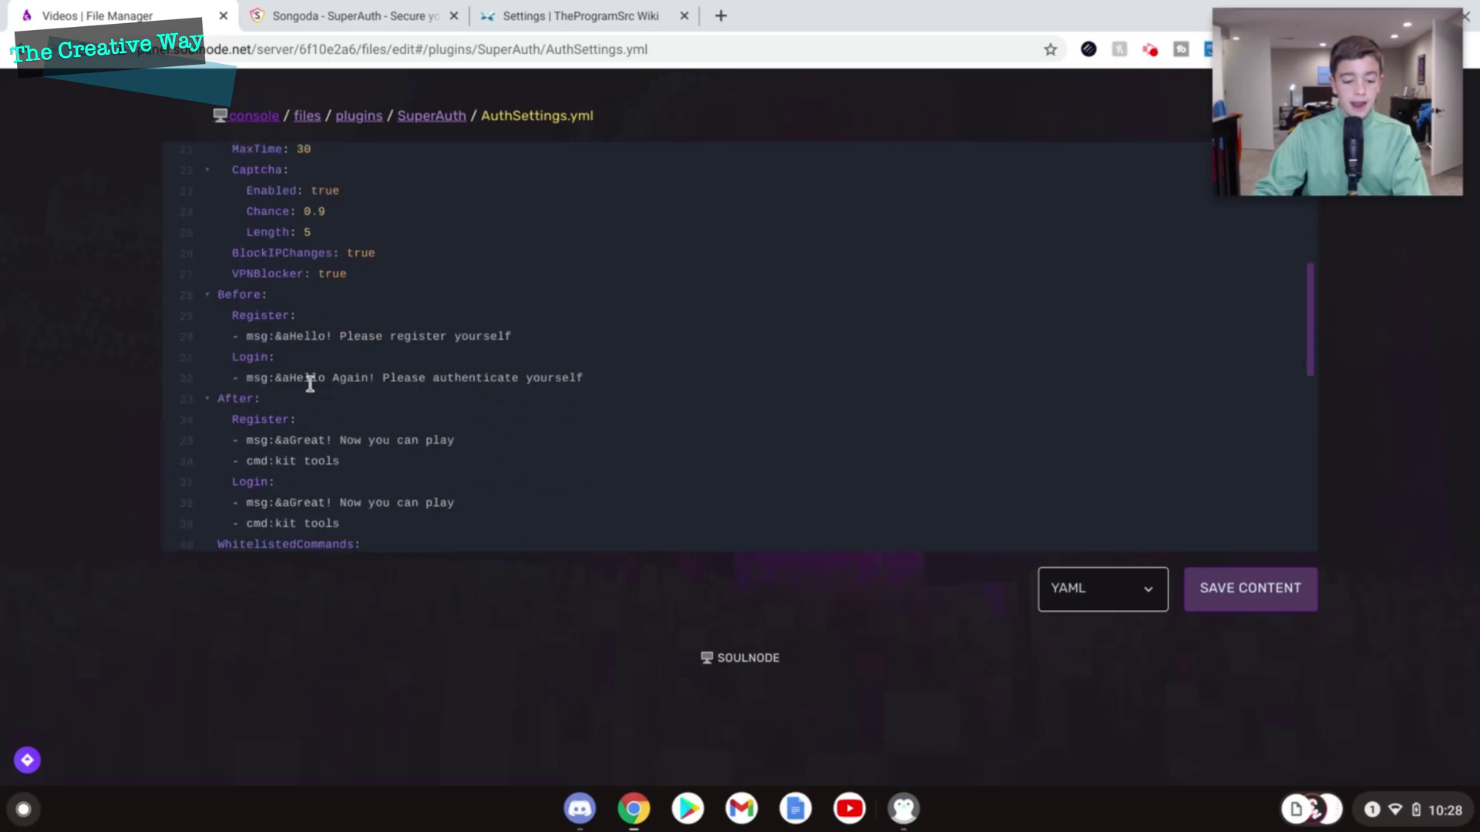
left_click_drag(276, 294, 408, 288)
left_click(399, 277)
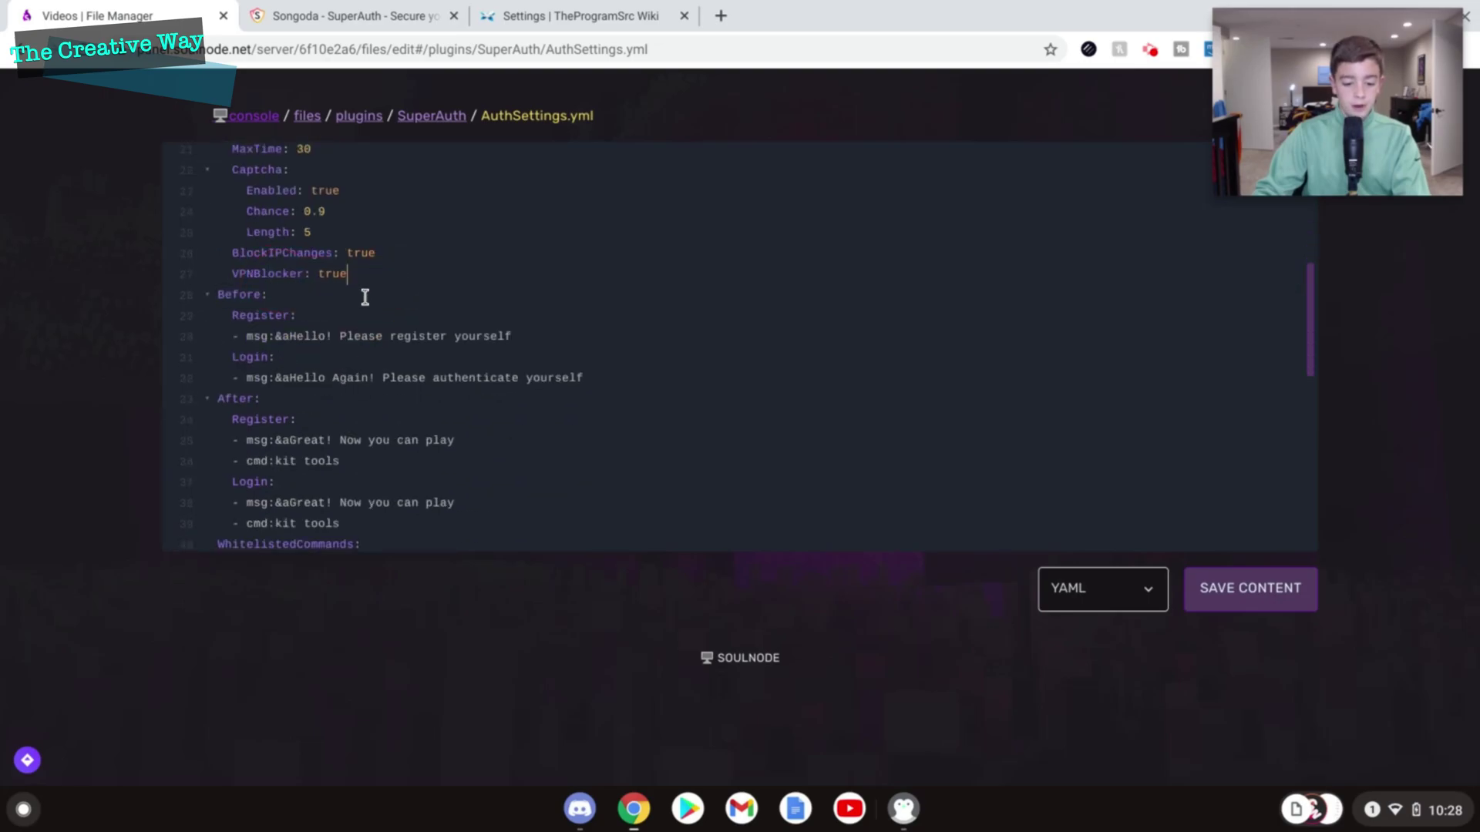
- Review the messages and kit commands that run before and after registering or logging in
scroll(238, 308, "down", 1)
left_click_drag(247, 259, 505, 281)
left_click(505, 280)
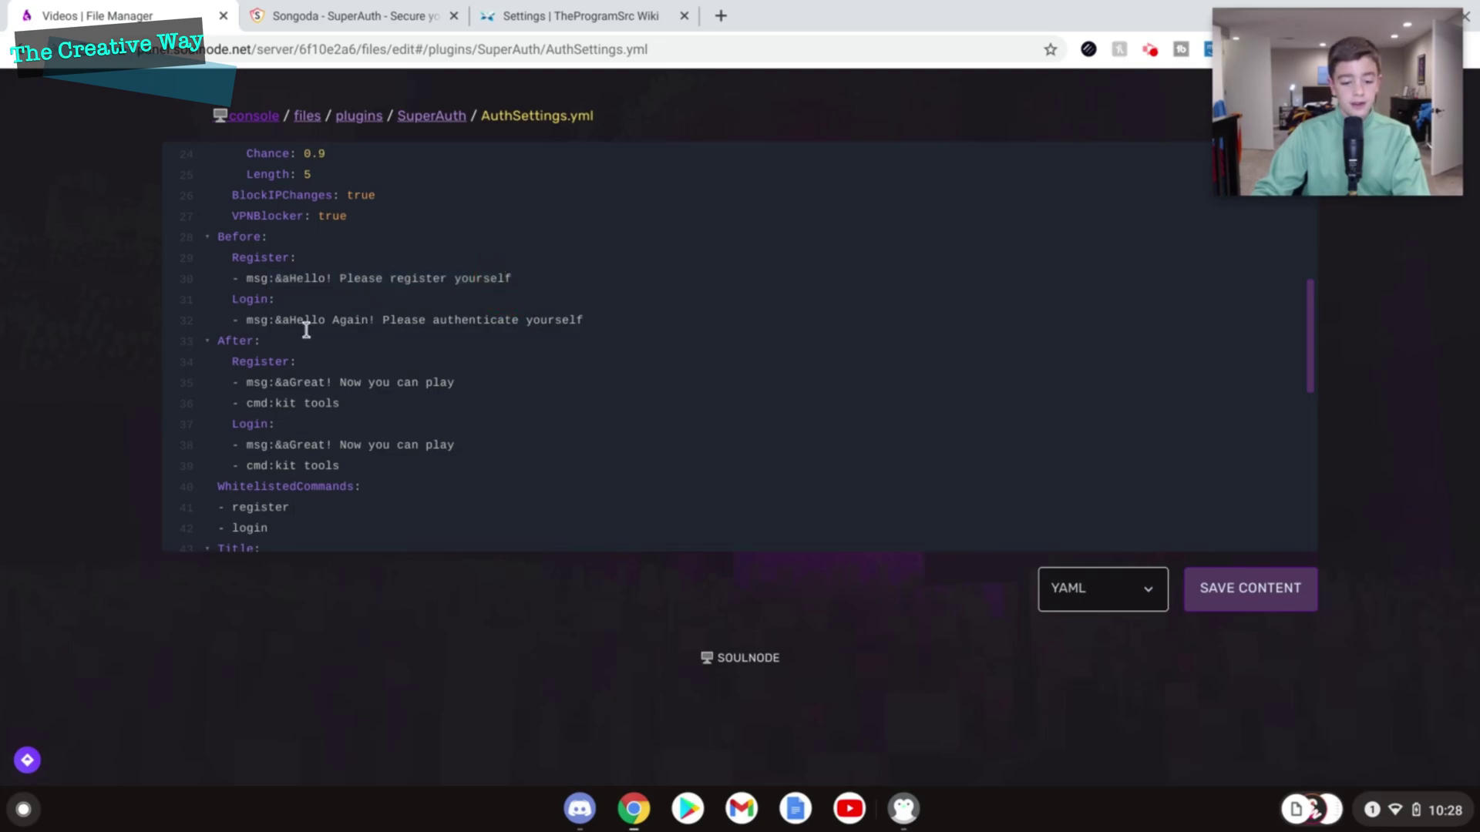
left_click_drag(297, 322, 608, 324)
left_click(463, 322)
scroll(429, 320, "down", 3)
left_click_drag(319, 258, 410, 252)
left_click(317, 274)
left_click(278, 279)
double_click(325, 279)
double_click(320, 335)
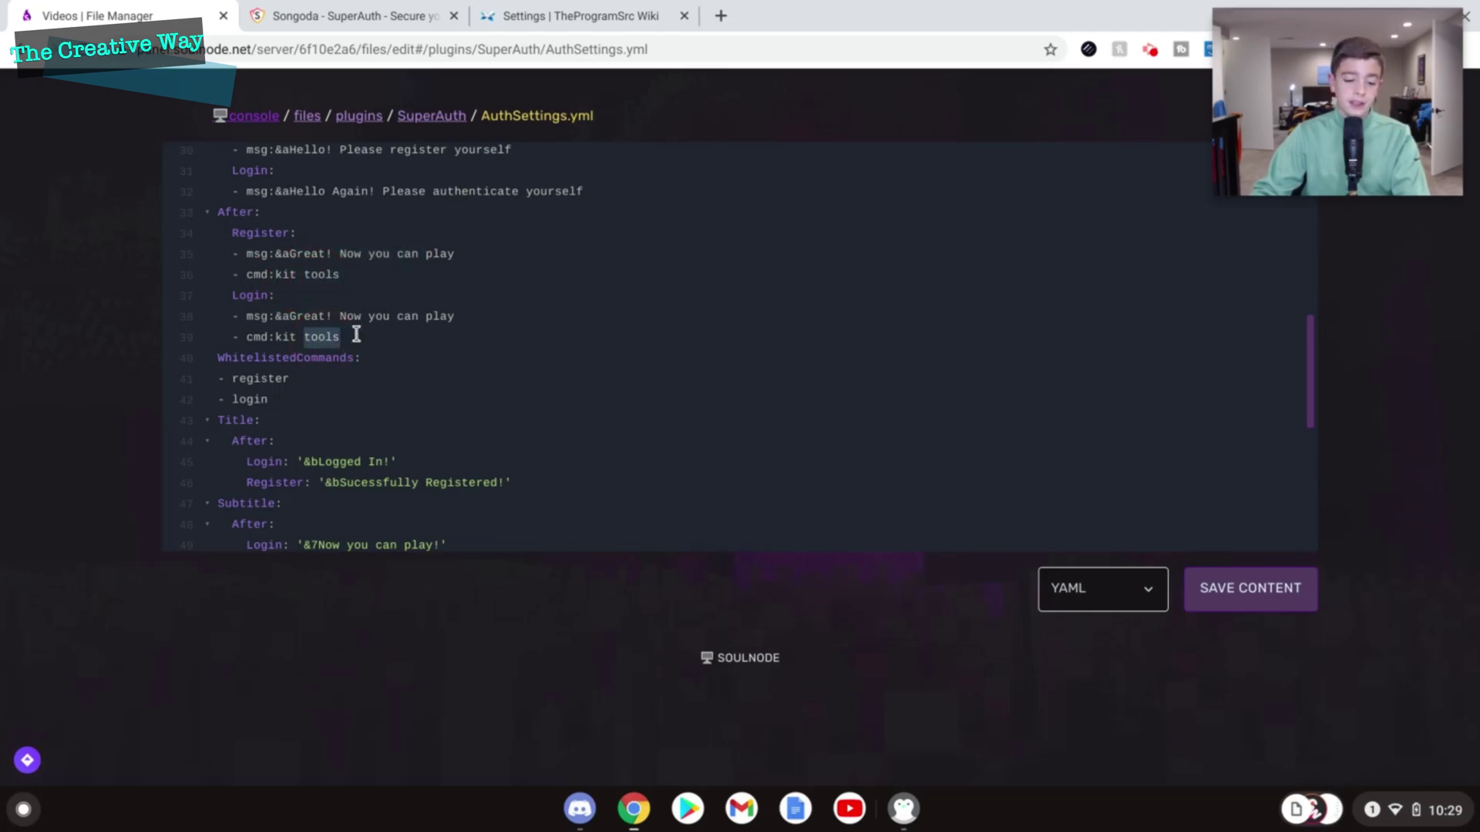
left_click_drag(271, 324, 463, 320)
- Review the Title, Subtitle and Title-Time entries shown after login and registration
scroll(362, 316, "down", 1)
scroll(362, 316, "down", 3)
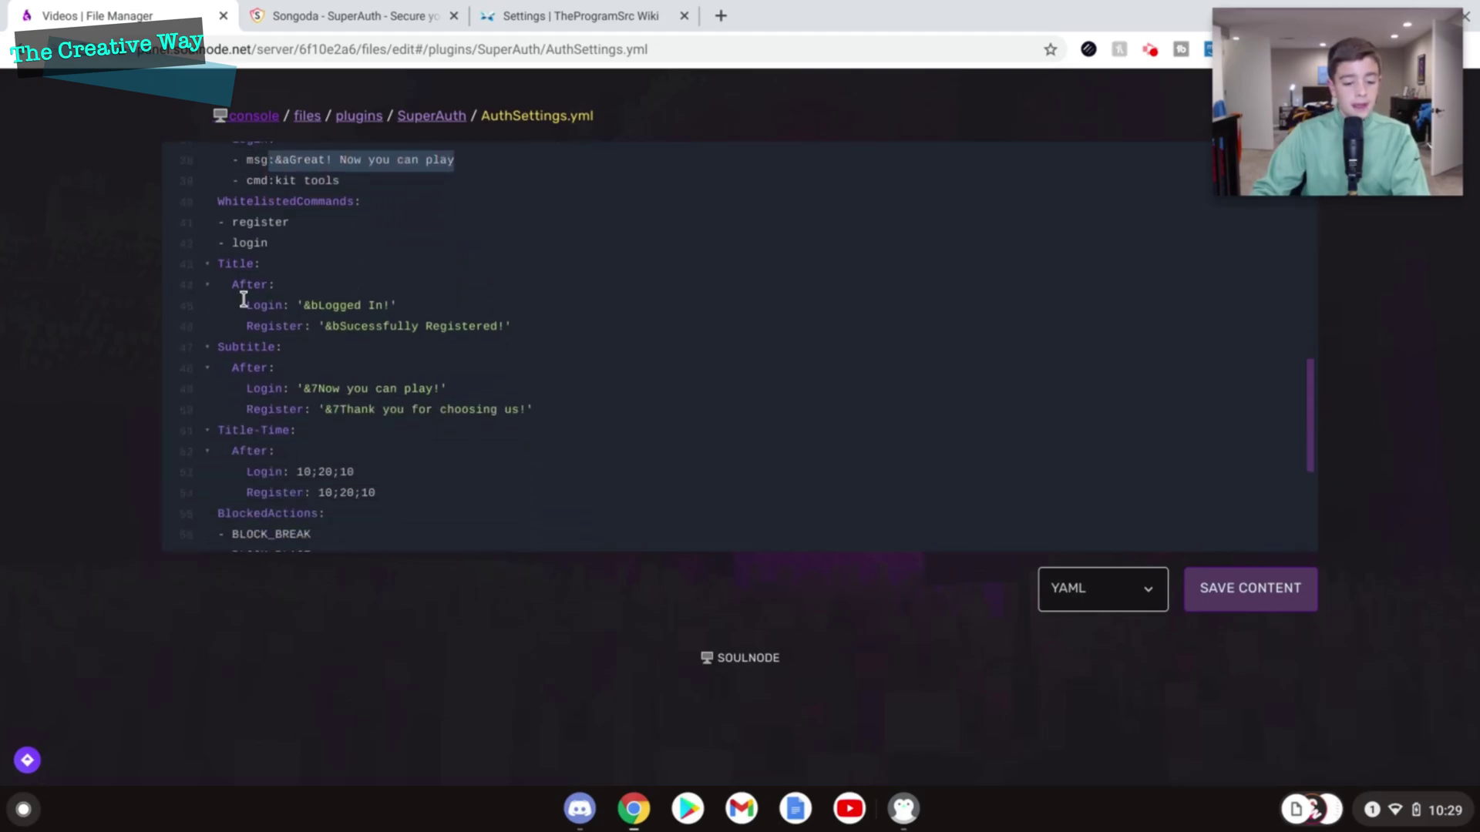
left_click_drag(240, 285, 432, 306)
left_click_drag(319, 326, 330, 326)
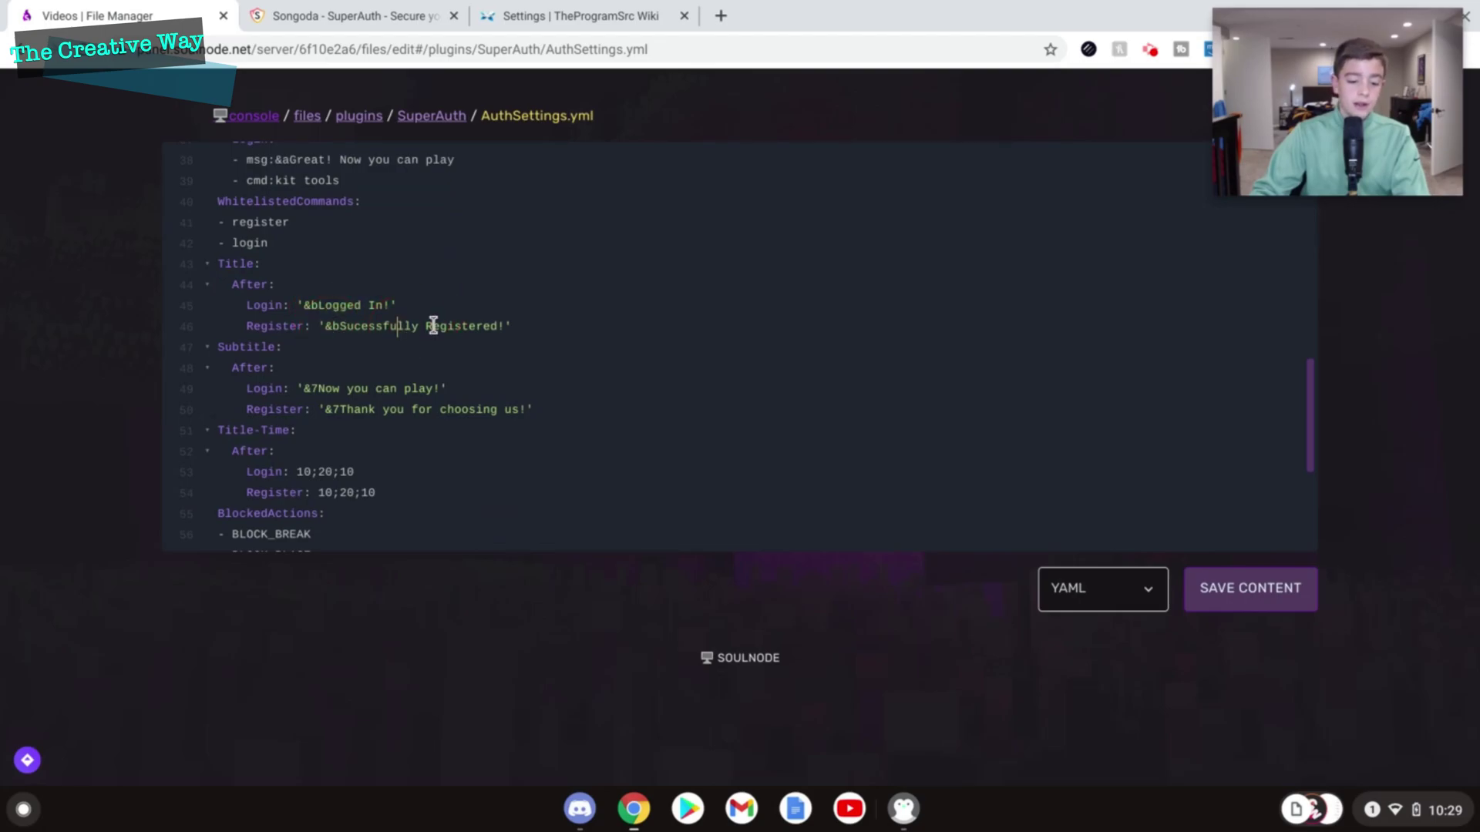
scroll(489, 323, "down", 1)
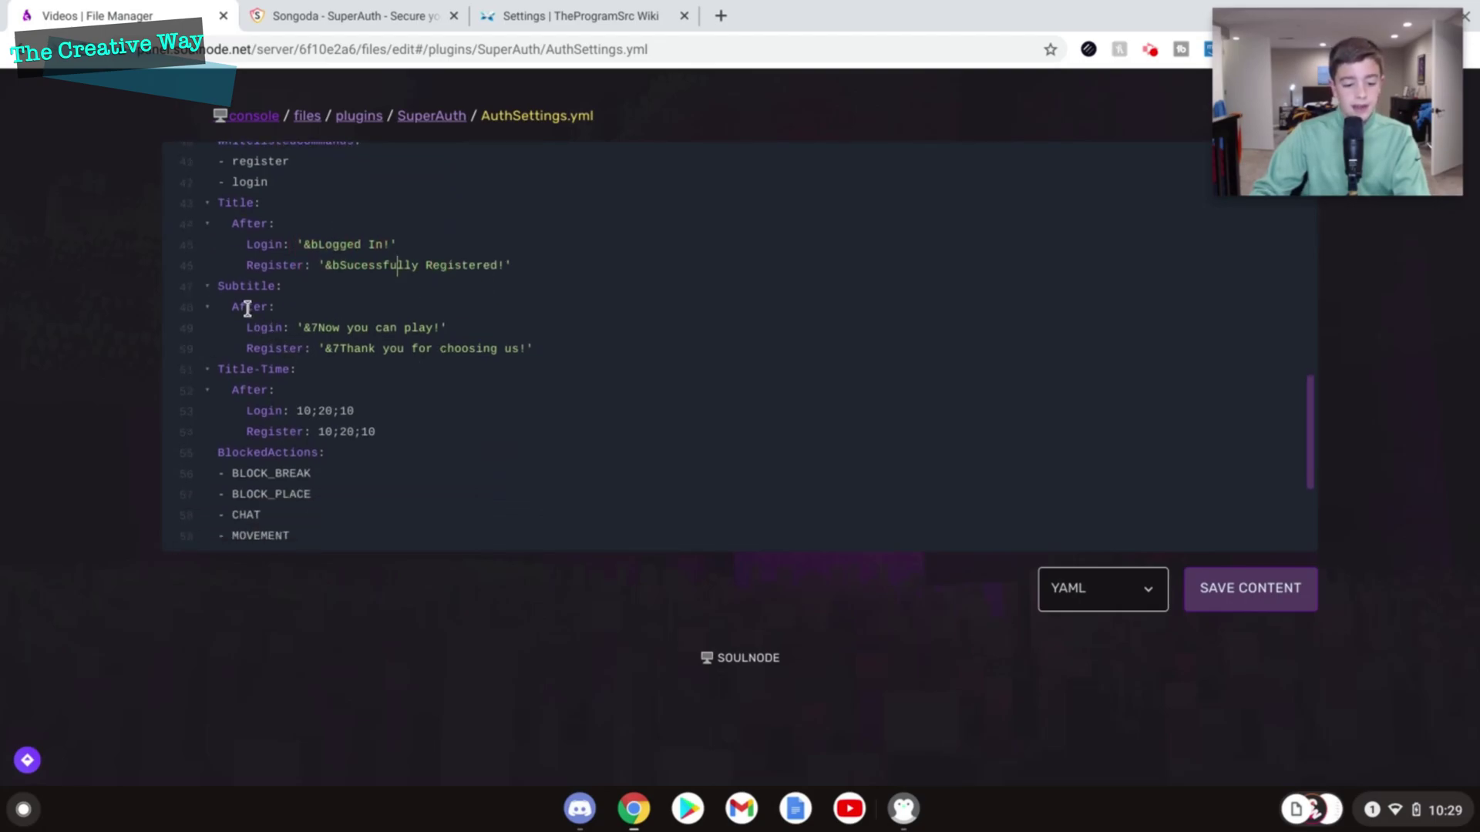
left_click_drag(337, 330, 435, 327)
left_click_drag(353, 348, 512, 346)
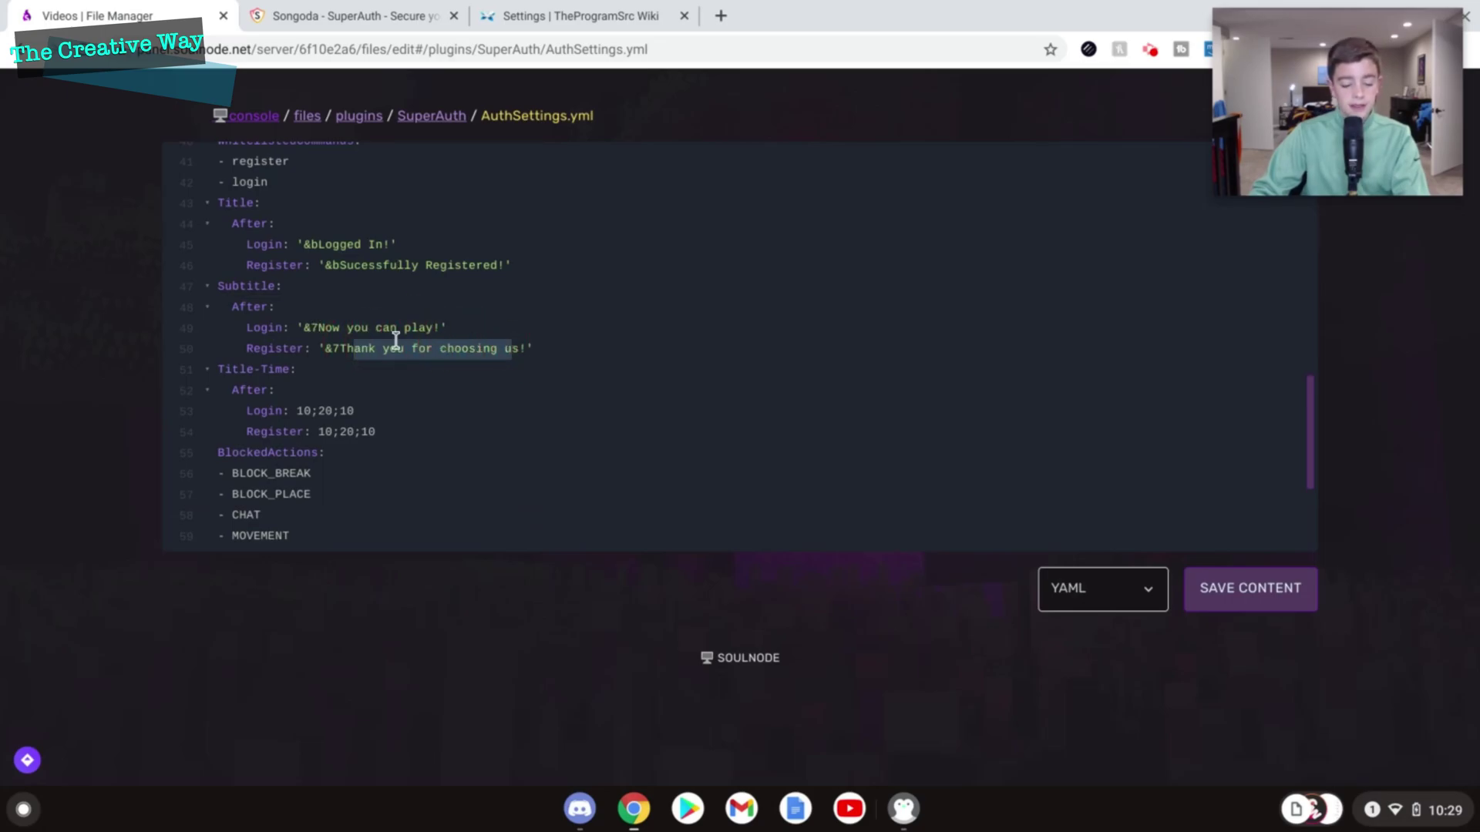
scroll(323, 339, "down", 1)
left_click(306, 335)
scroll(359, 323, "down", 1)
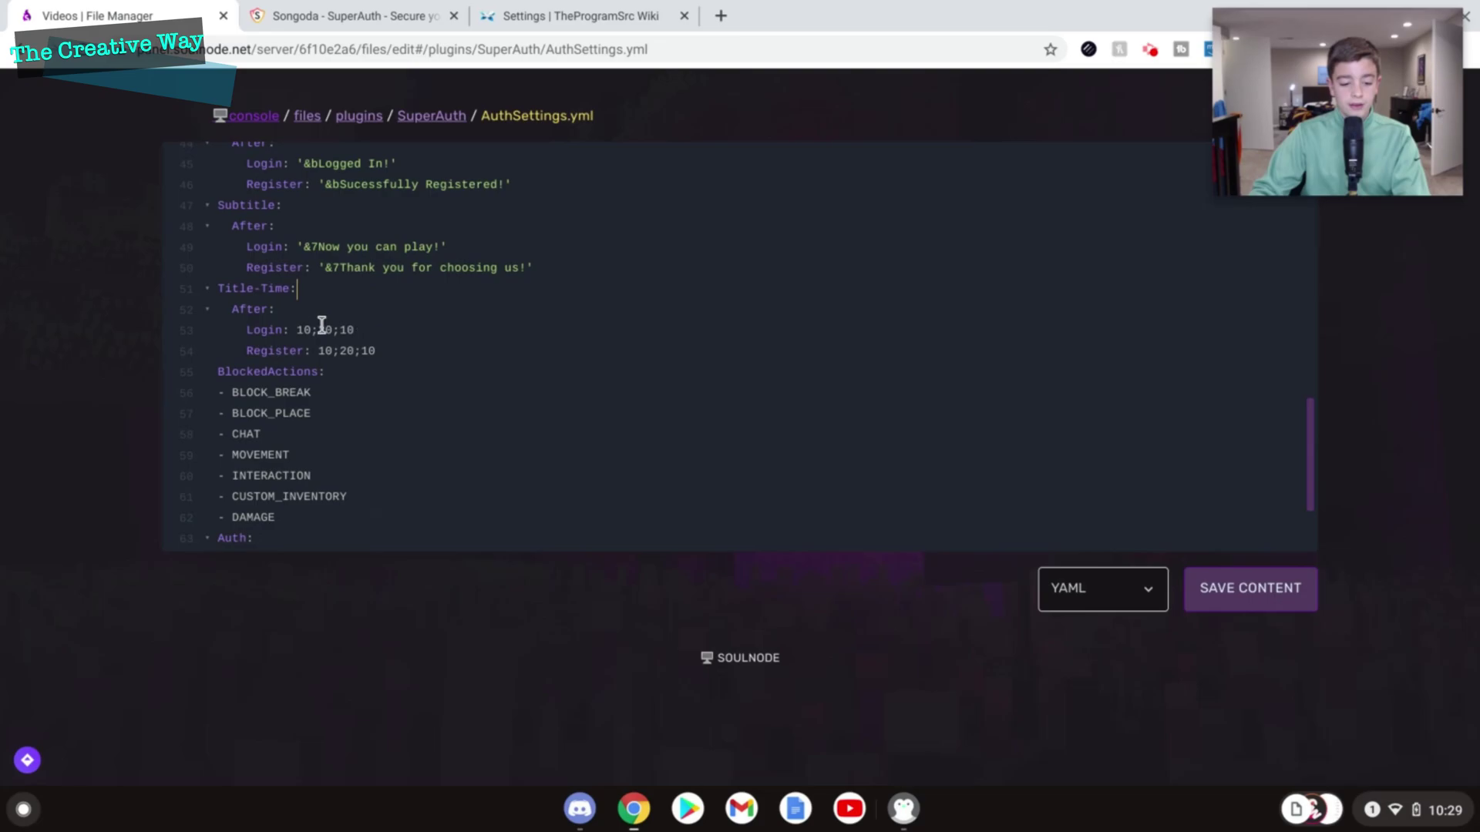
scroll(316, 302, "up", 1)
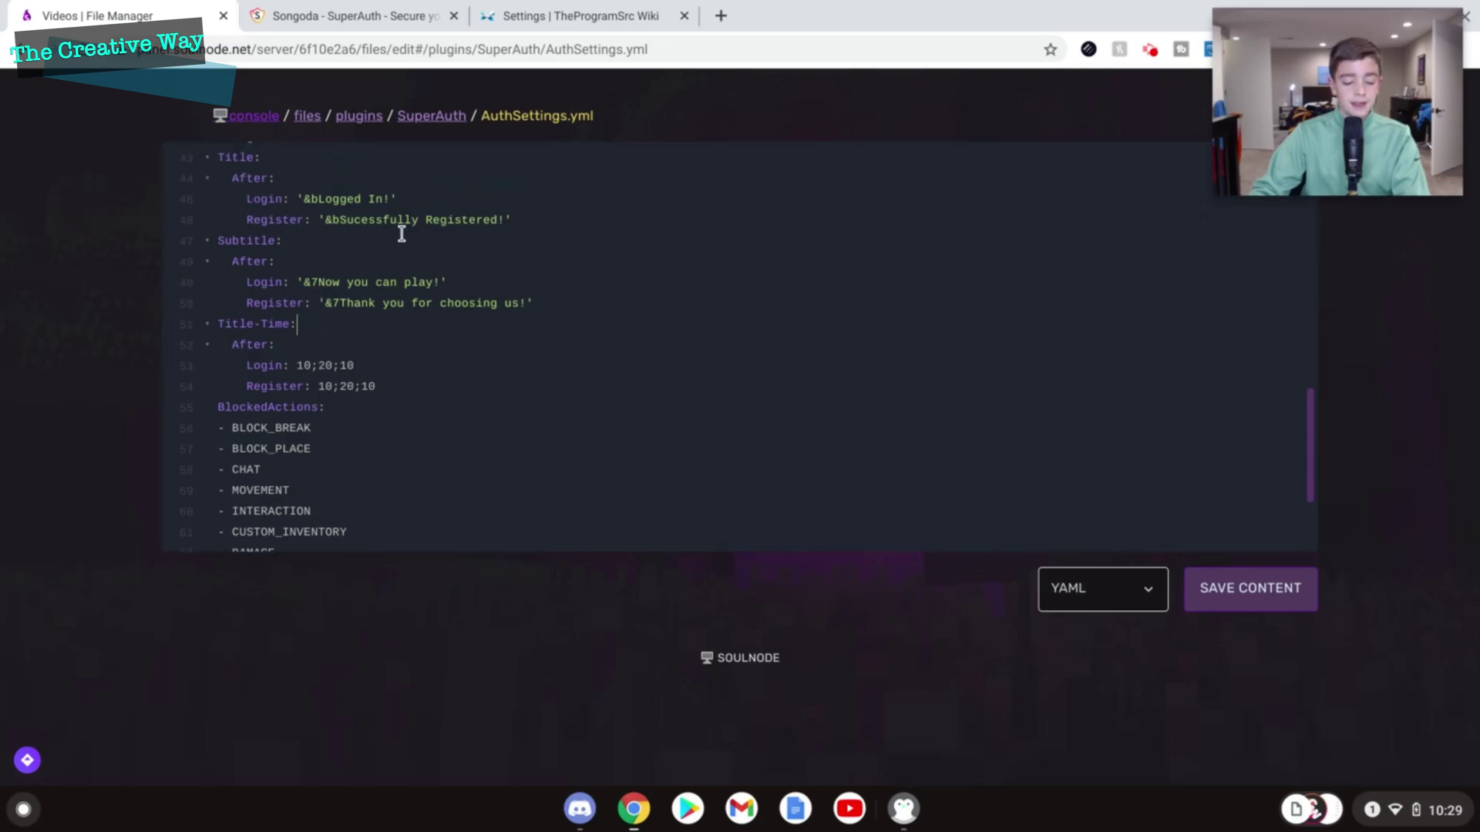
left_click_drag(261, 200, 628, 208)
left_click_drag(540, 219, 197, 205)
left_click(332, 205)
scroll(346, 327, "down", 1)
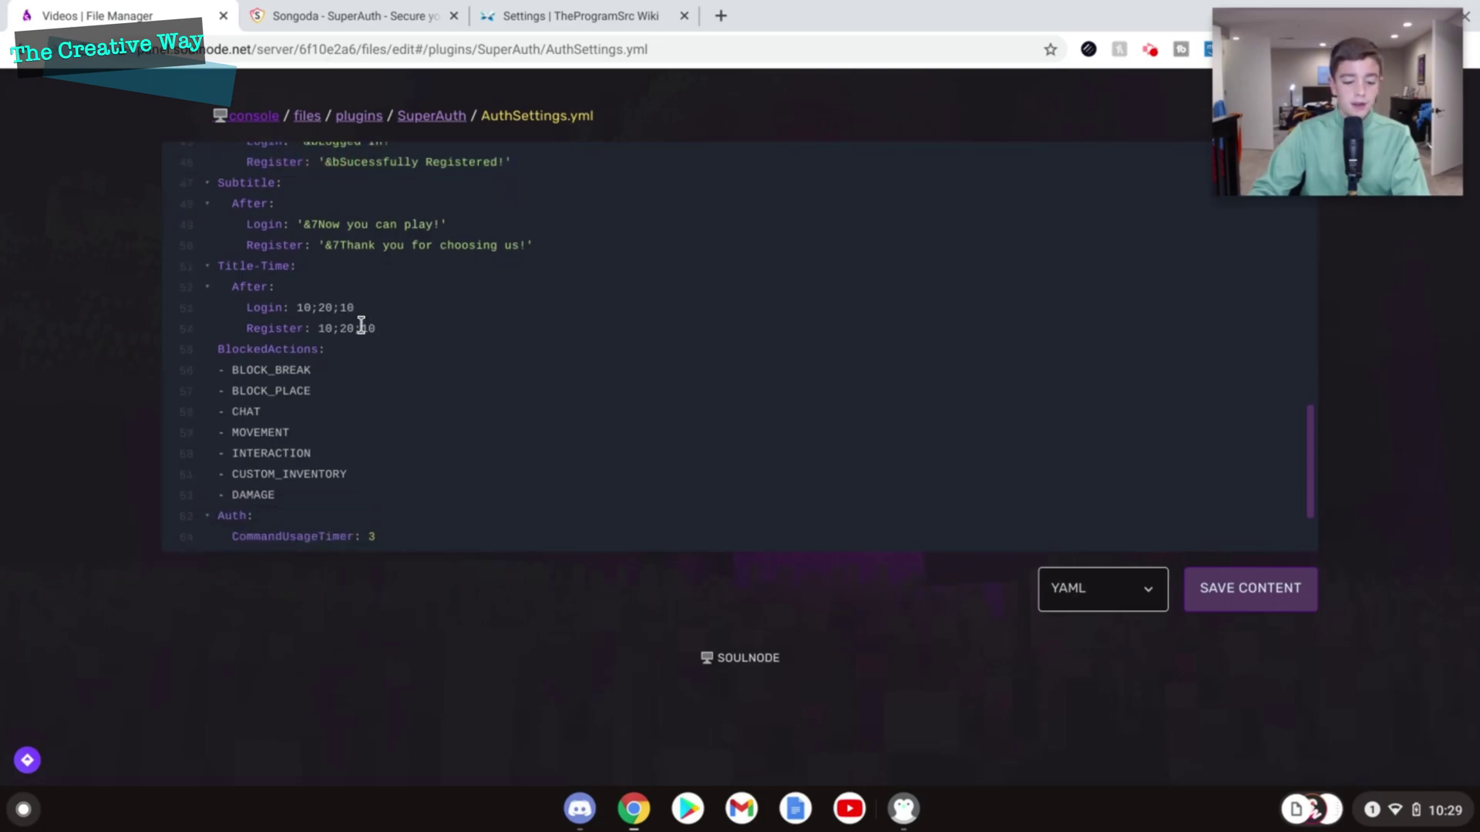
- Examine the Auth section's Sessions and PremiumAutoLogin settings at the end of AuthSettings.yml
scroll(347, 316, "down", 3)
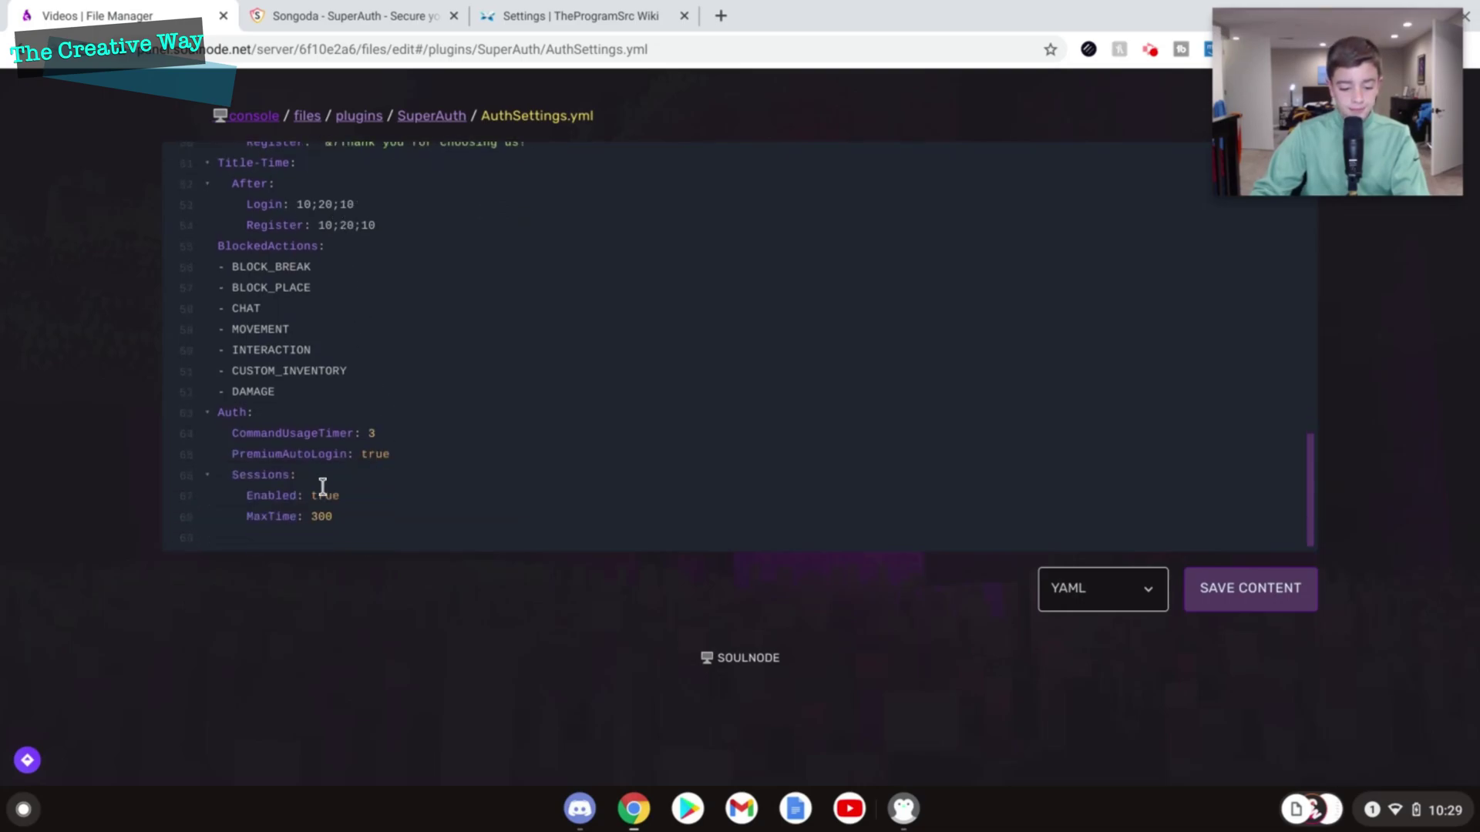
double_click(324, 496)
left_click(393, 456)
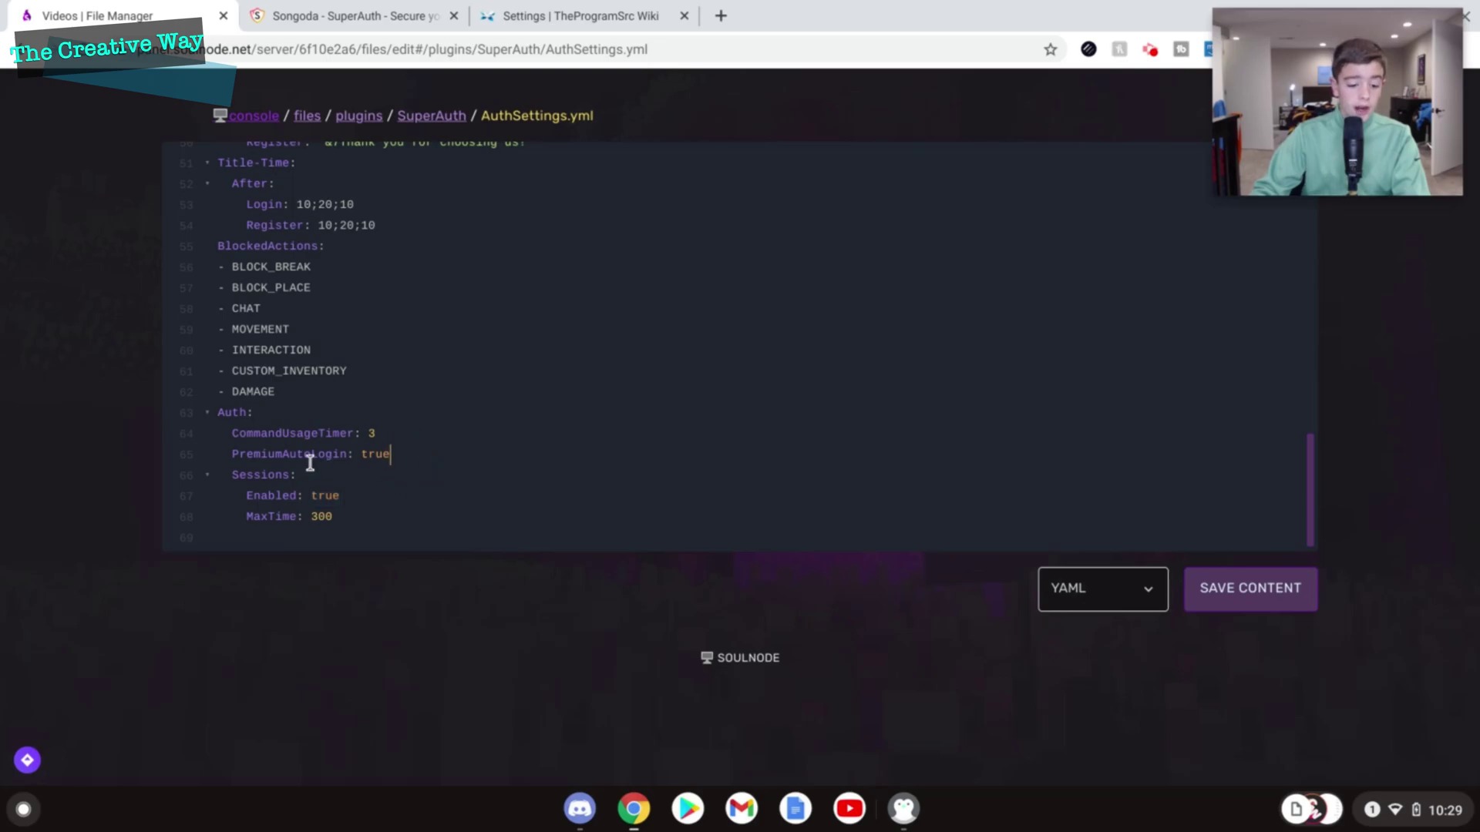
double_click(245, 474)
left_click(361, 497)
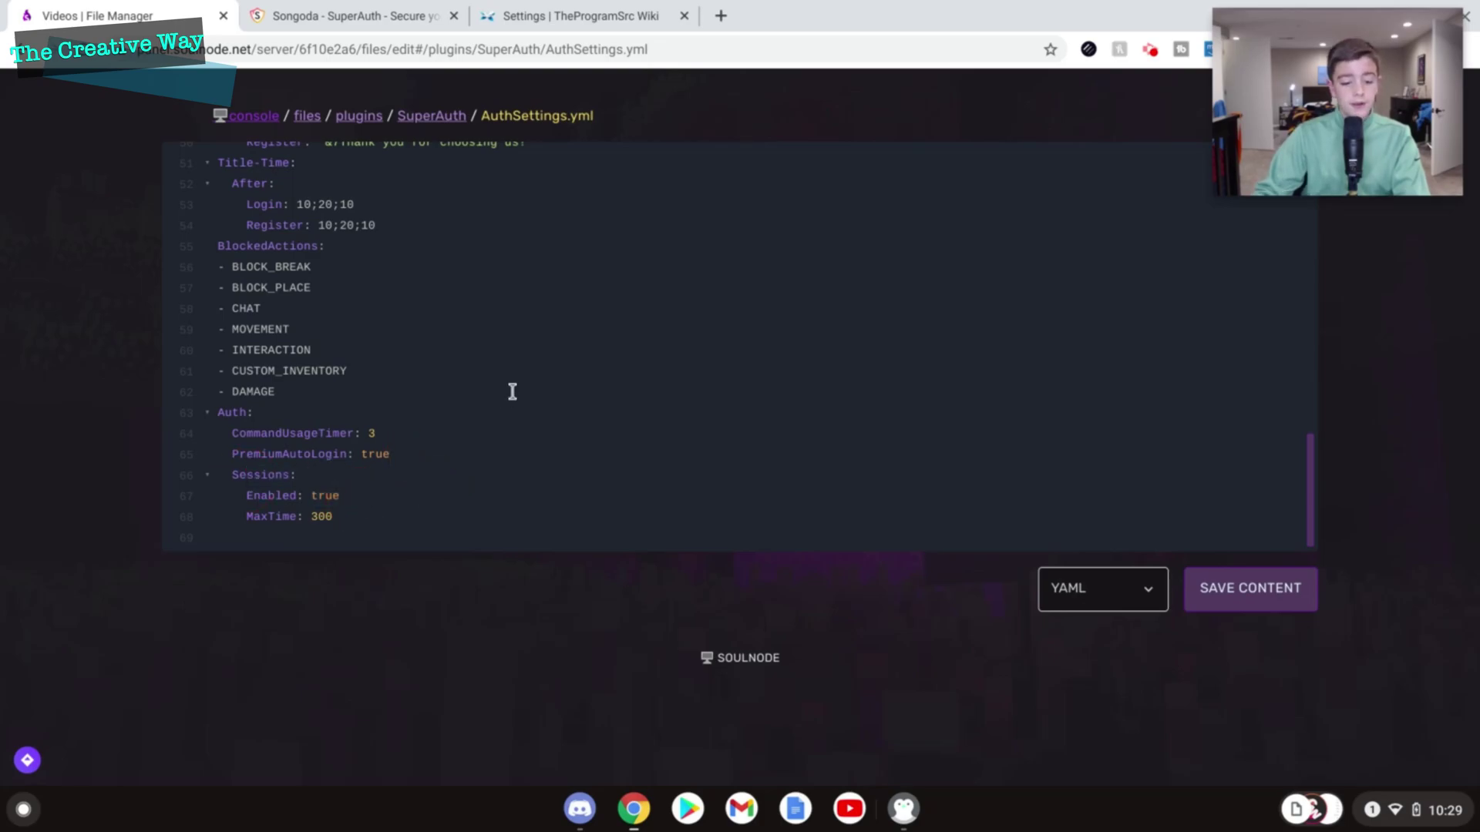
double_click(317, 518)
left_click(319, 518)
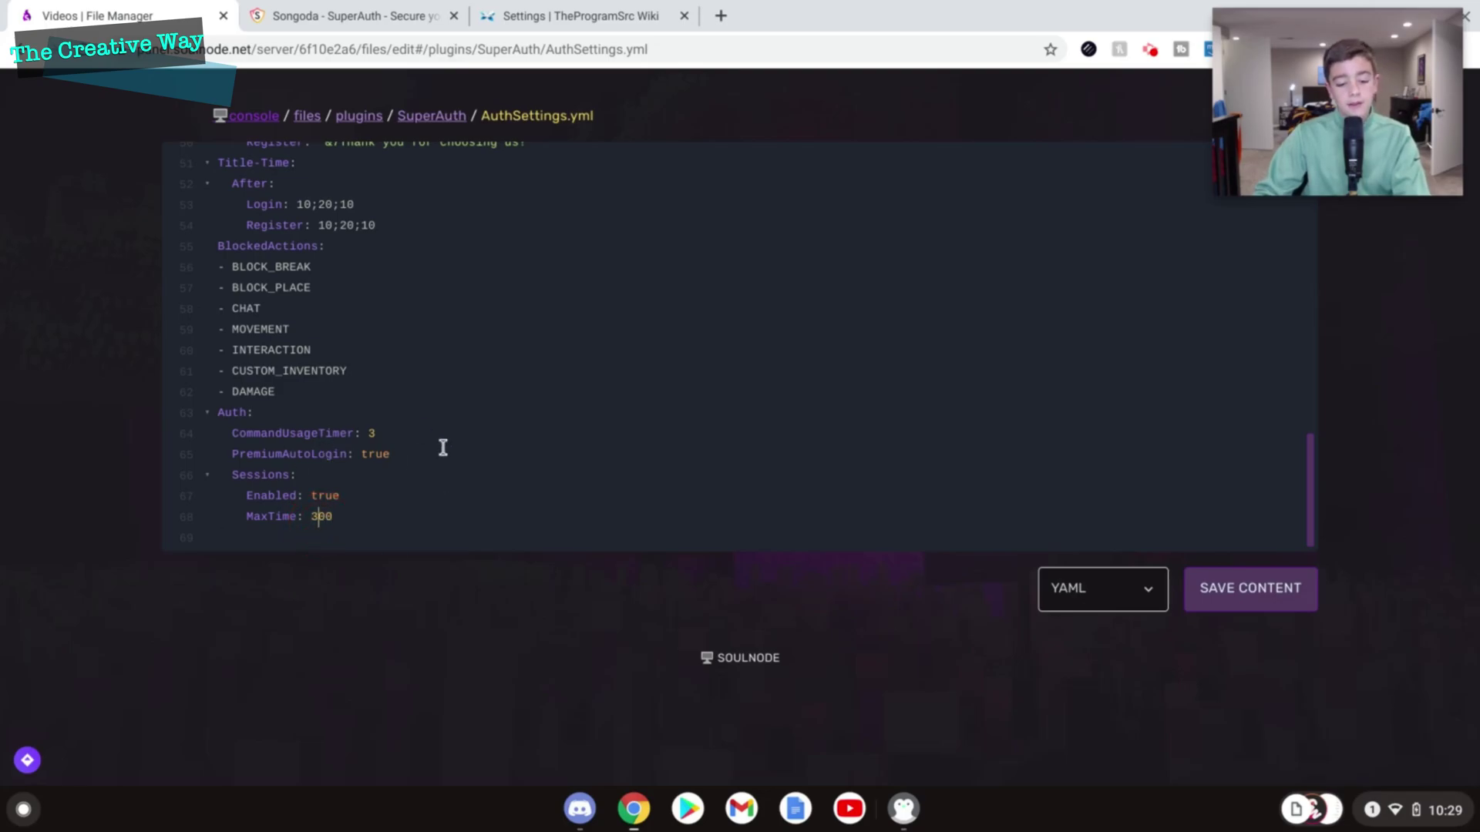
double_click(331, 517)
left_click(456, 481)
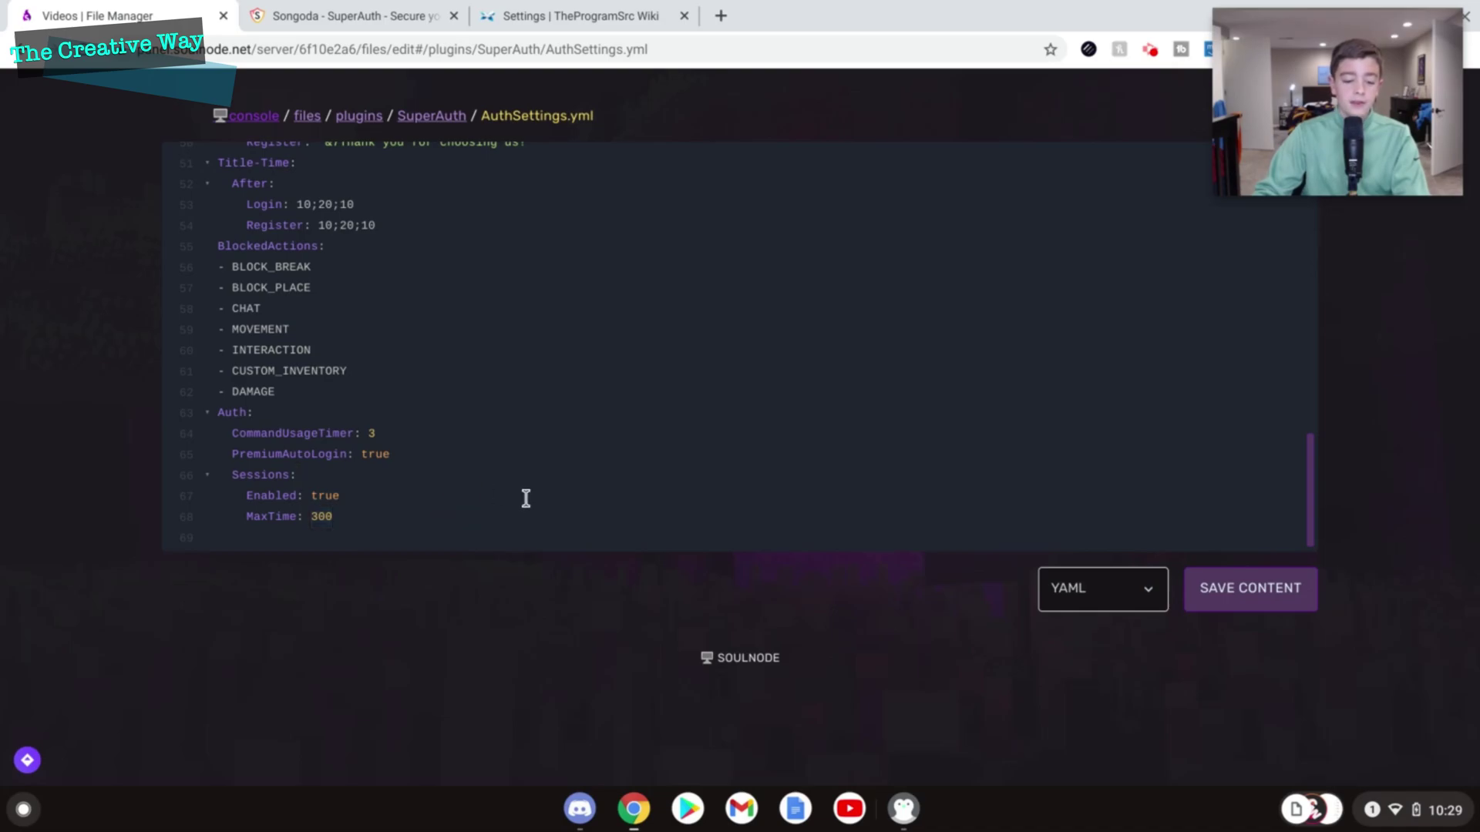
double_click(373, 458)
left_click(403, 455)
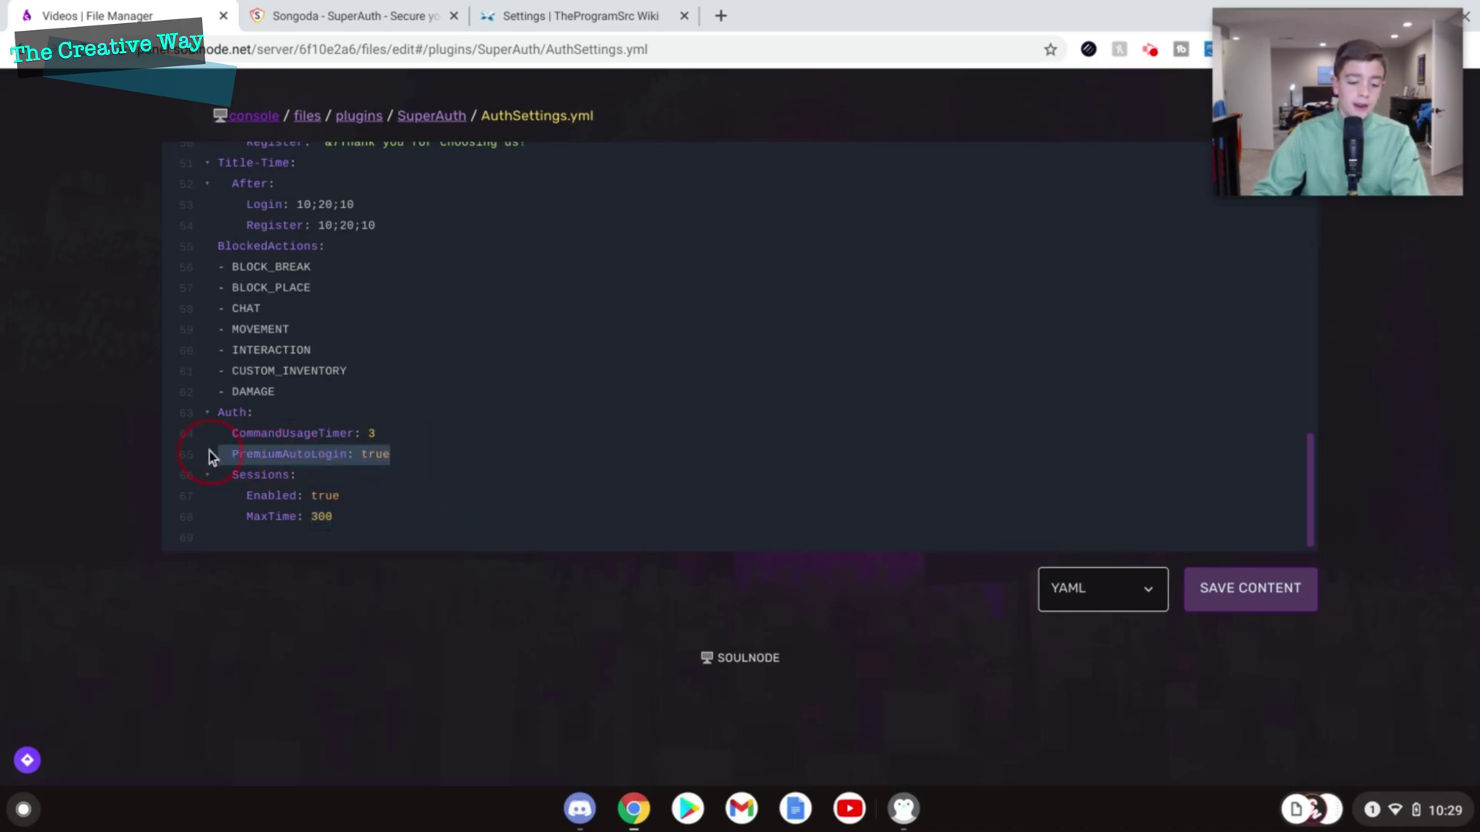
left_click_drag(210, 454, 210, 442)
left_click(351, 448)
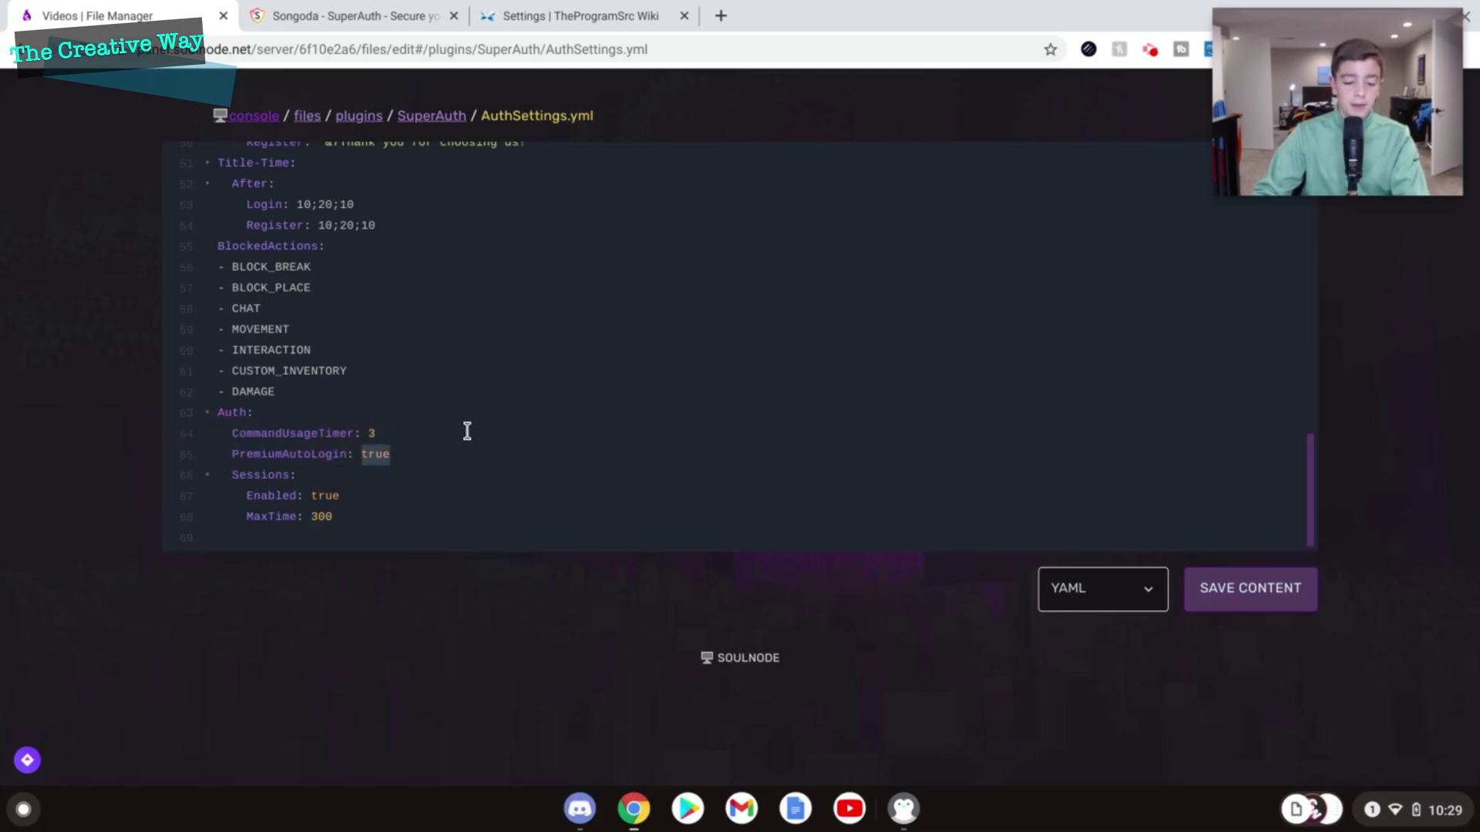
- Save AuthSettings.yml and go back through the SuperAuth folder to the server console
scroll(494, 363, "up", 15)
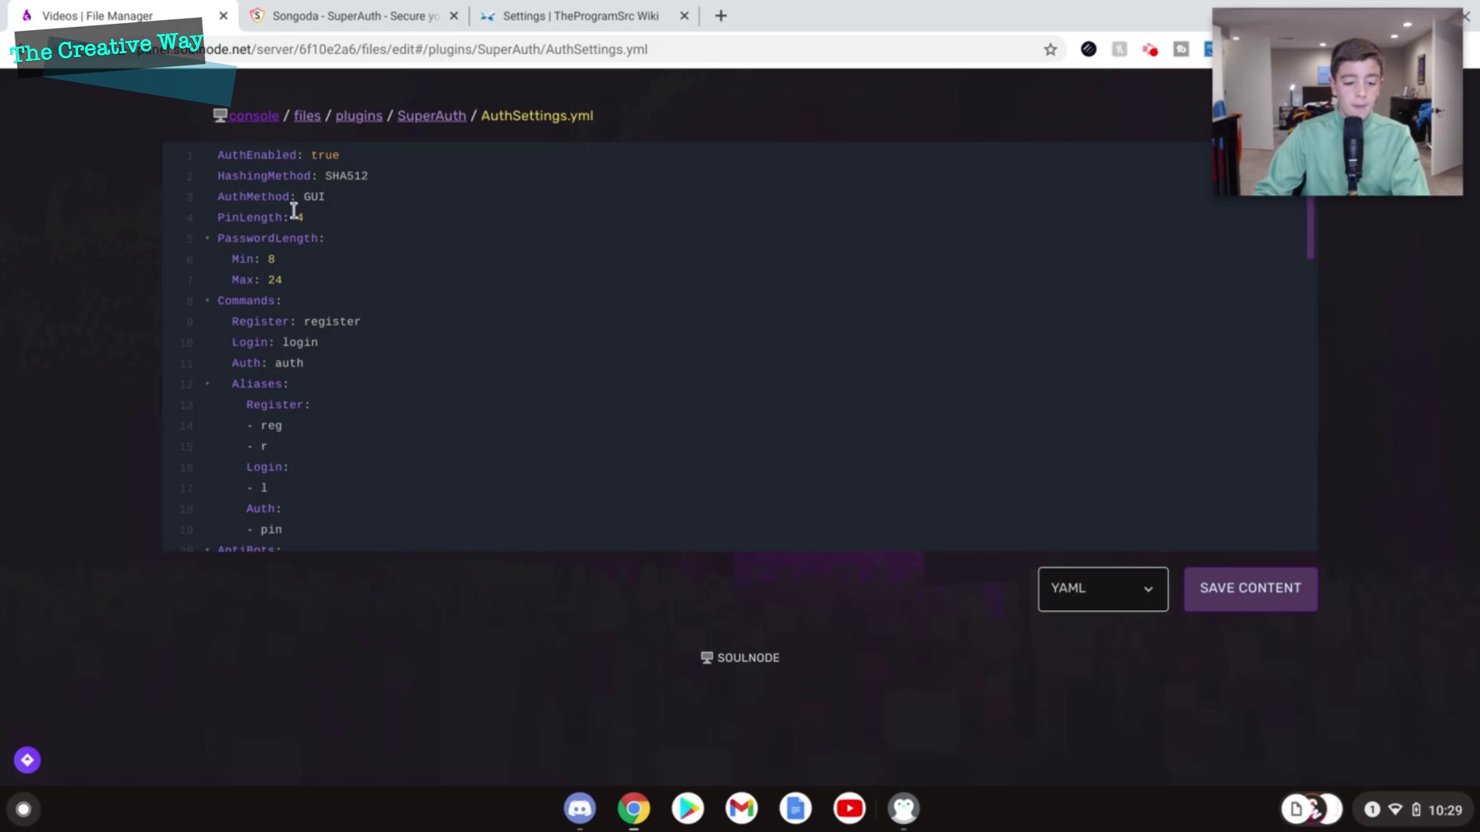
left_click(1284, 605)
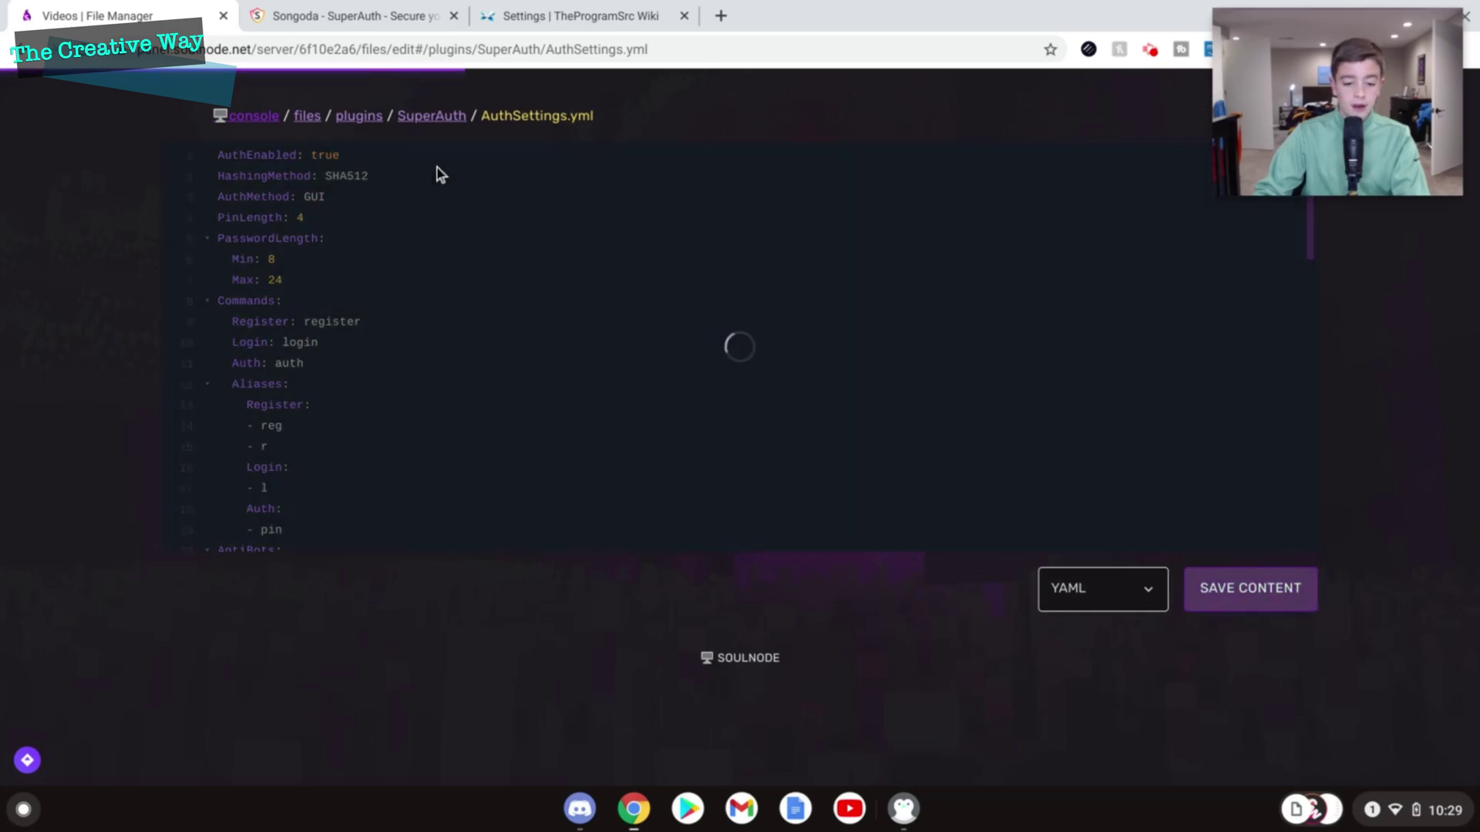
left_click(449, 125)
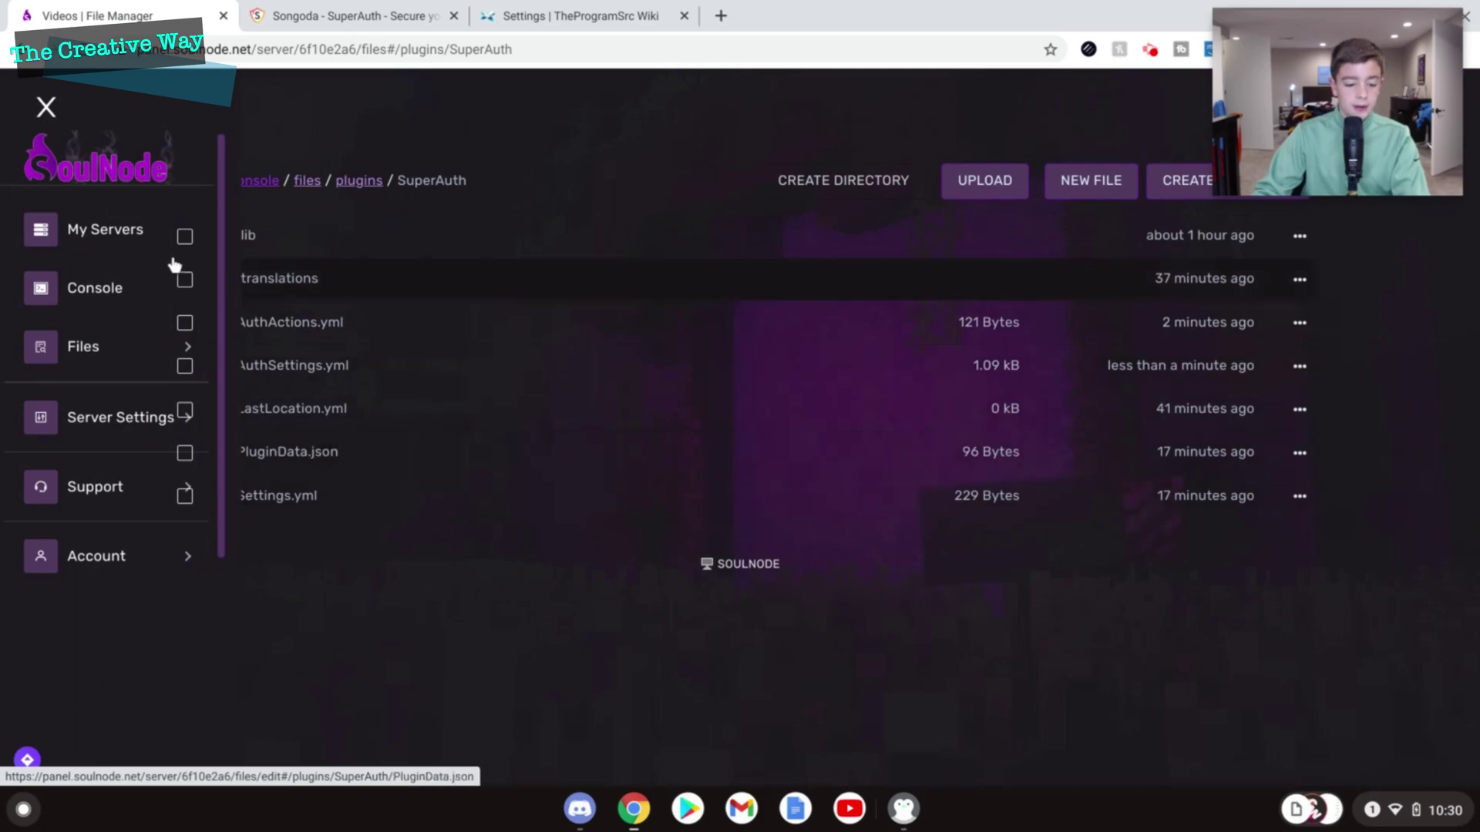
left_click(70, 307)
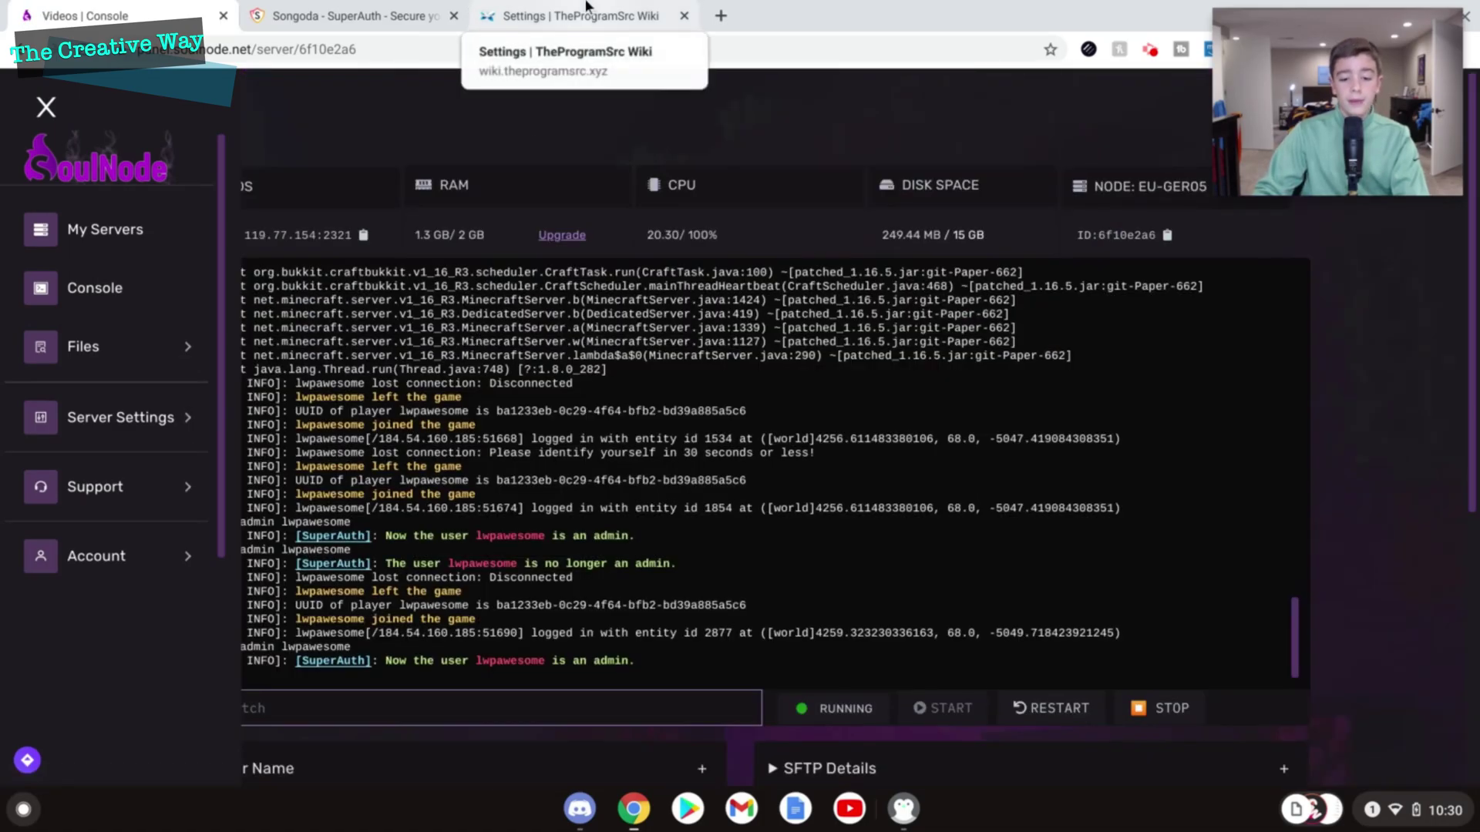
- Look up the plugin reload command among the console commands on the SuperAuth wiki's Commands page
left_click(577, 15)
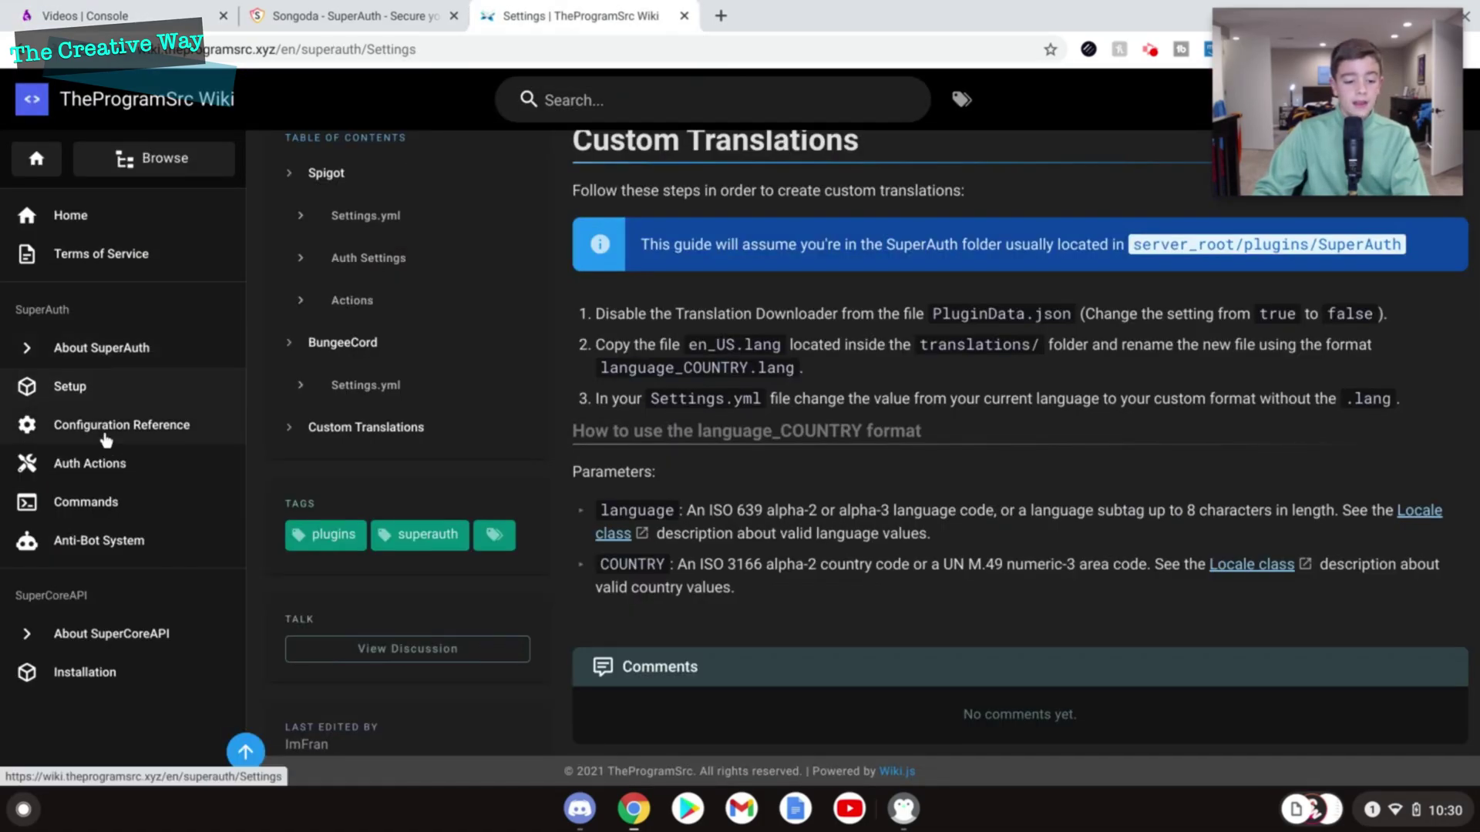
left_click(74, 533)
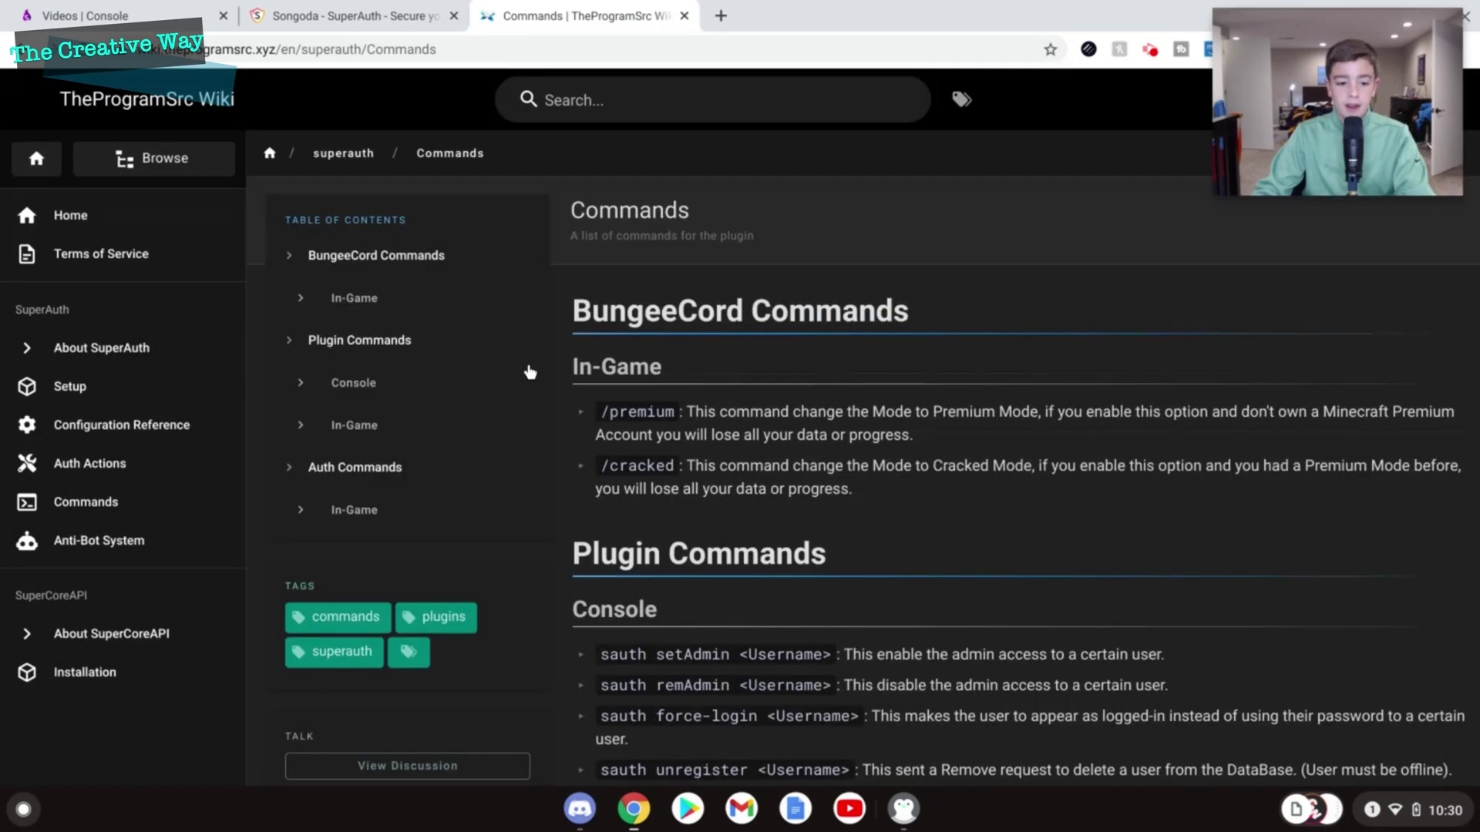
scroll(965, 344, "down", 1)
scroll(987, 370, "down", 5)
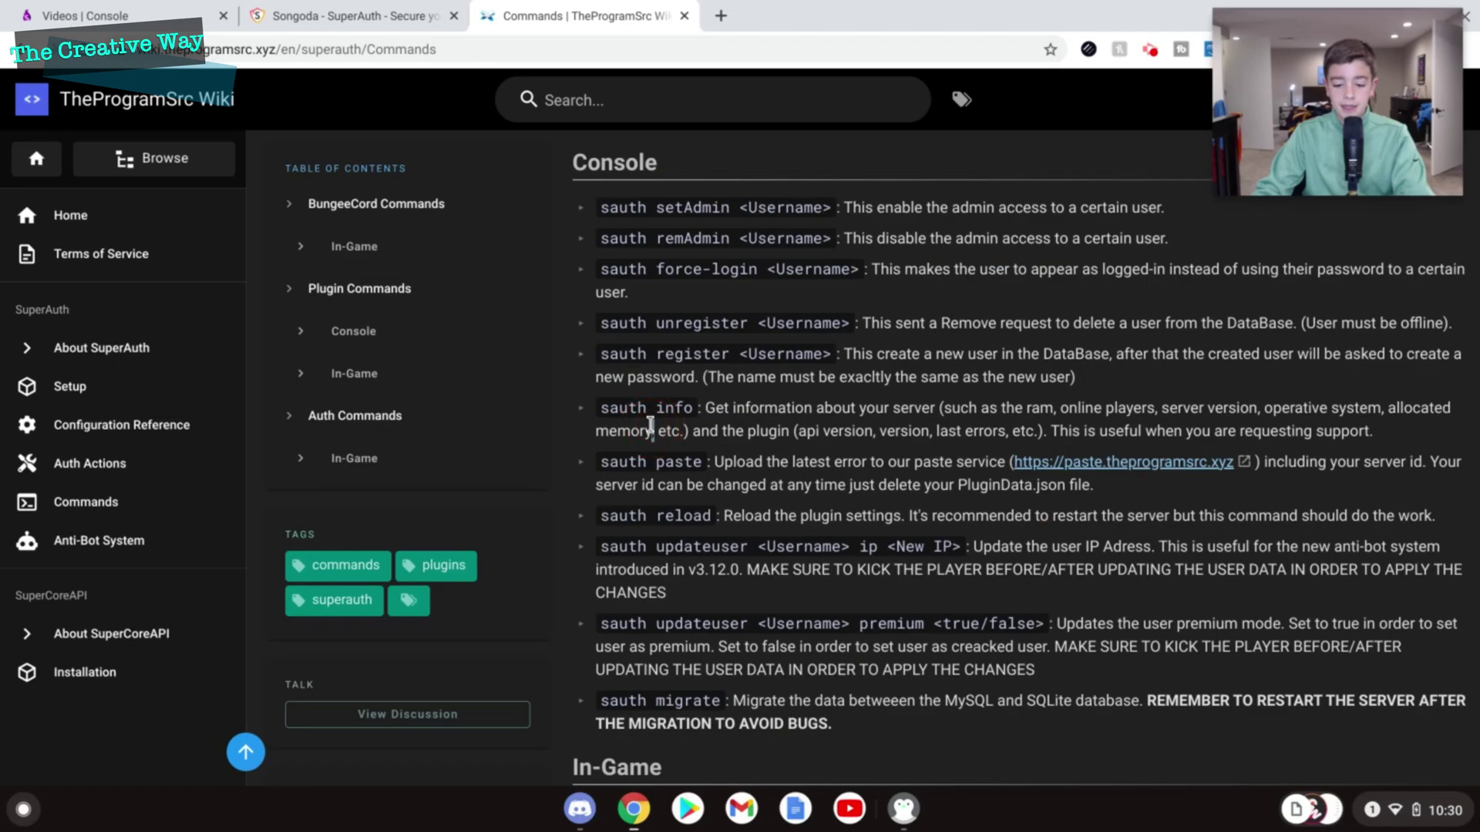
triple_click(652, 426)
left_click(717, 497)
left_click_drag(661, 521, 724, 521)
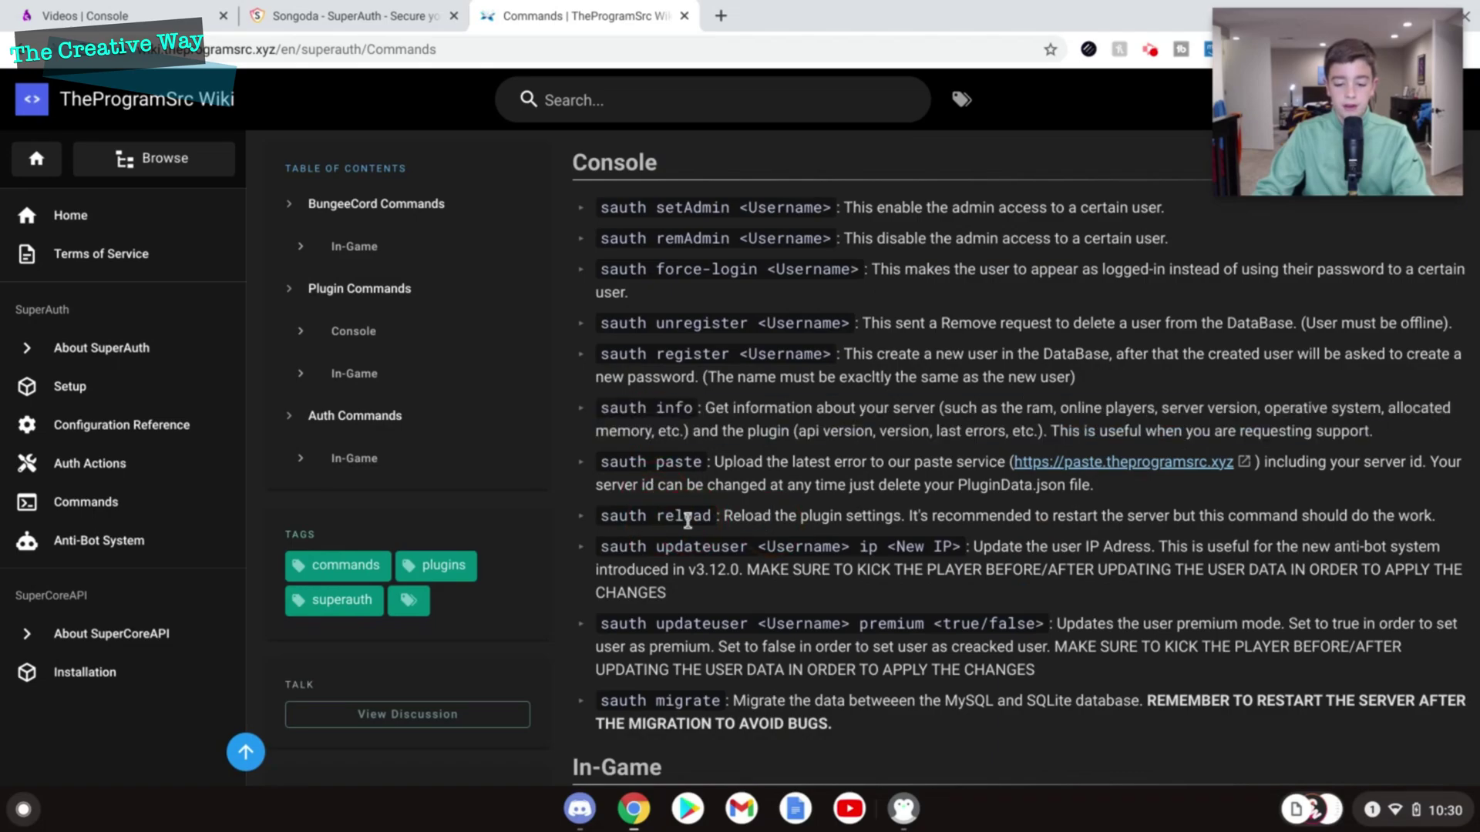
- Return to the SoulNode server console and run the command "sauth reload"
key("ctrl+Tab")
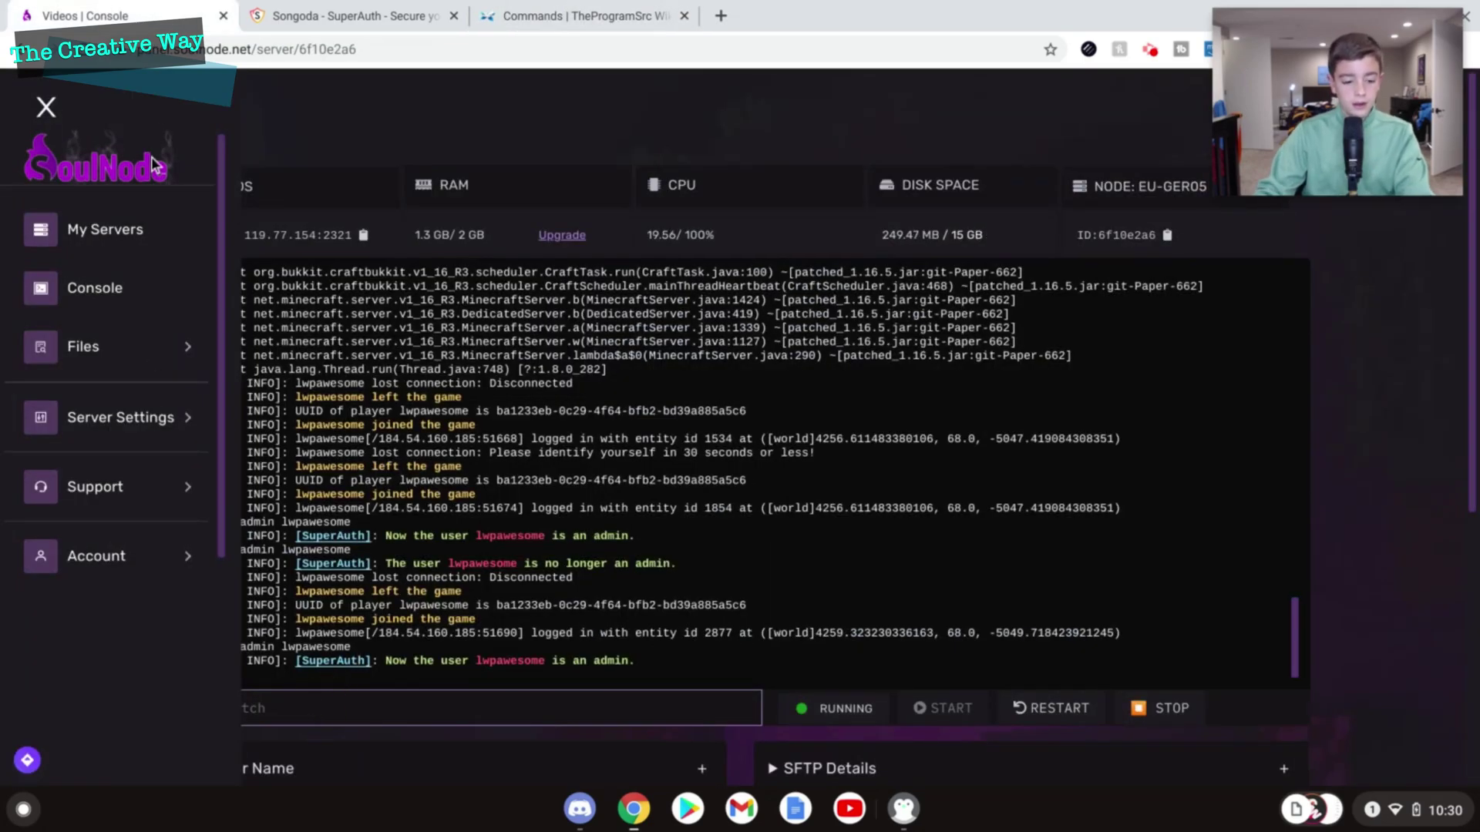
left_click(47, 106)
type("sa")
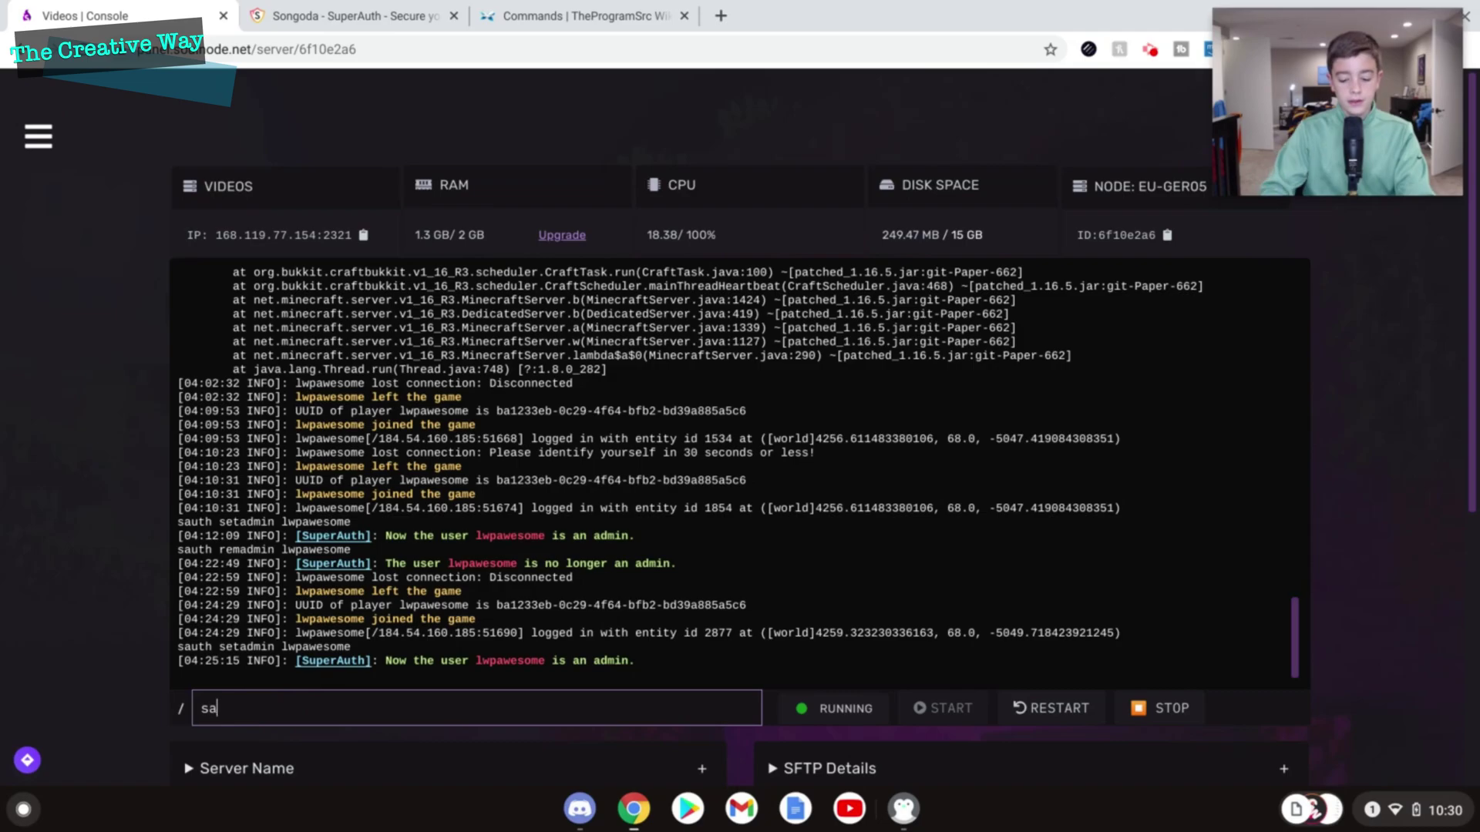
type("uth reload")
key("Return")
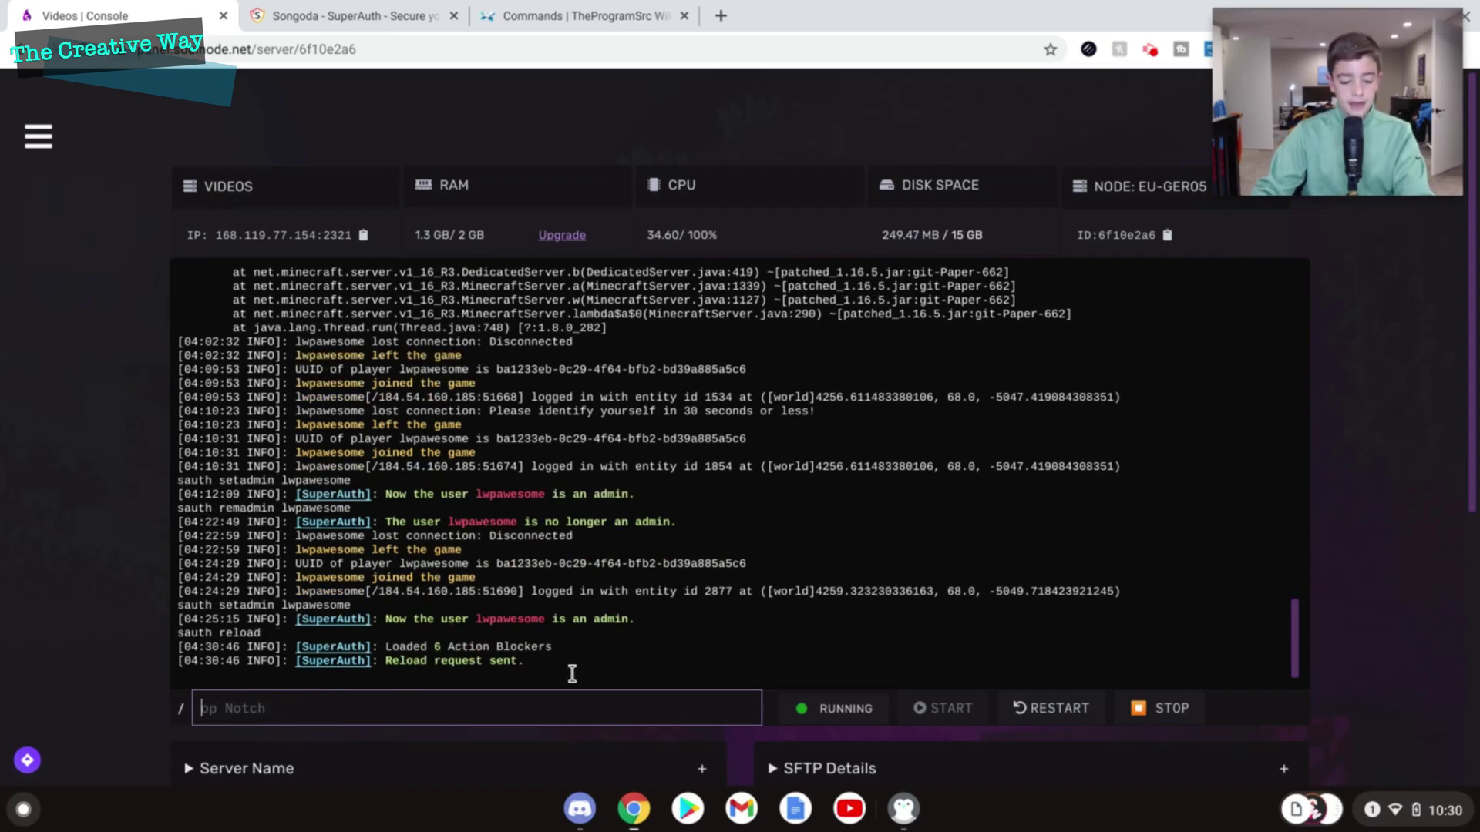
scroll(602, 635, "down", 3)
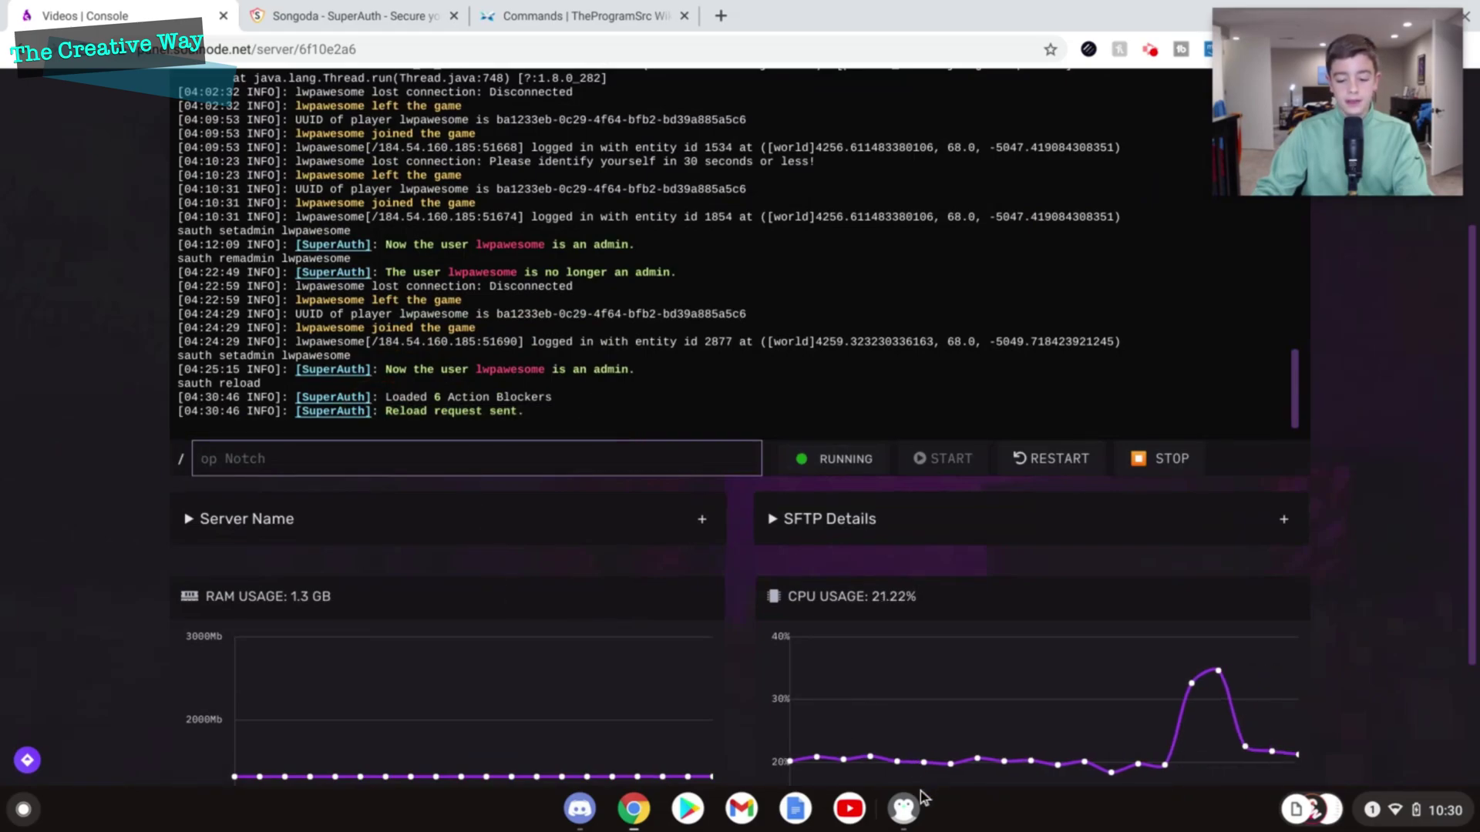
scroll(655, 311, "down", 1)
scroll(1172, 717, "down", 2)
scroll(1257, 548, "up", 2)
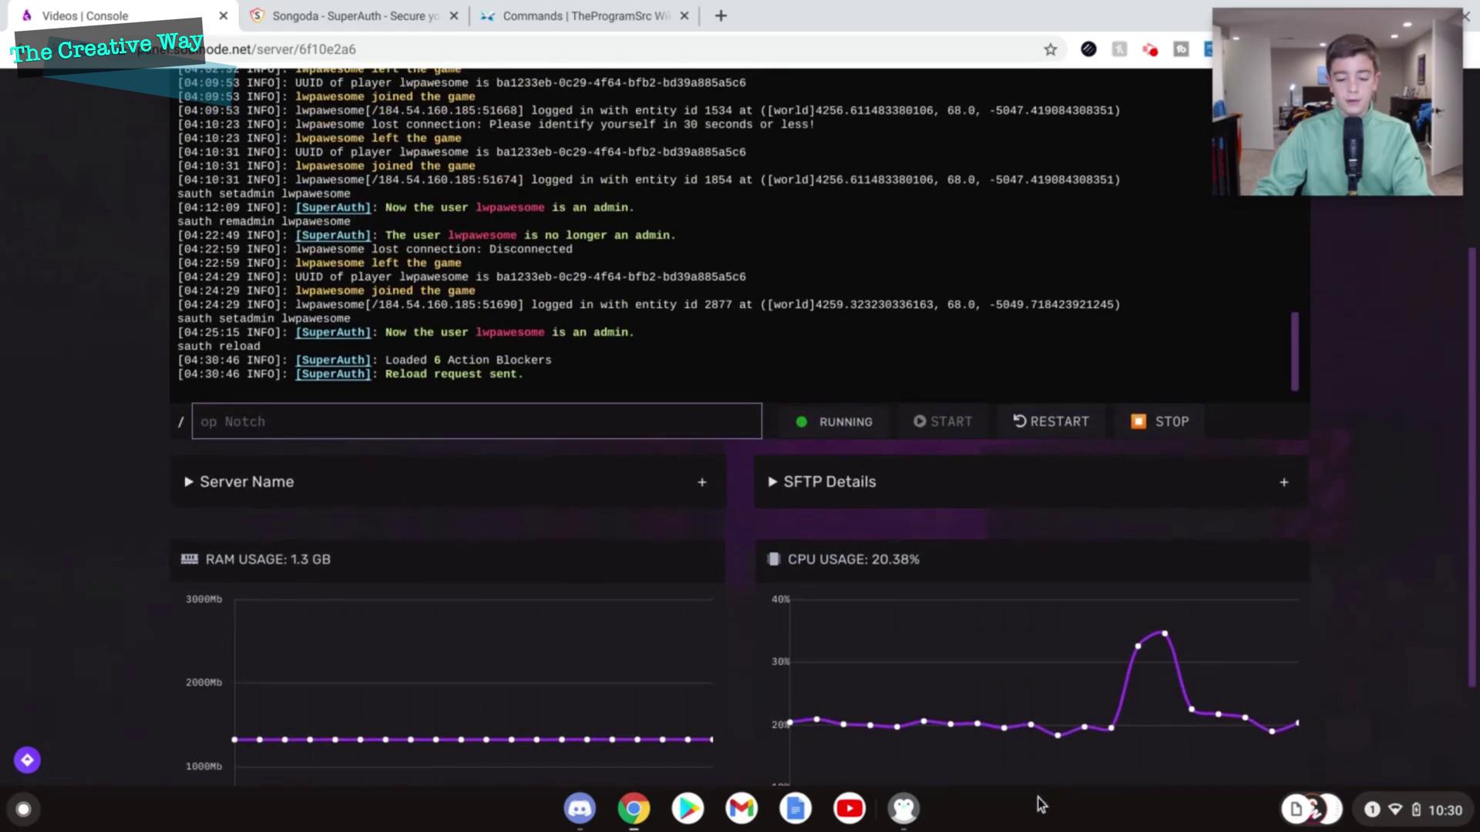
- Switch to Minecraft, resume the game and cycle through the kit's four stone tools in the hotbar
left_click(902, 809)
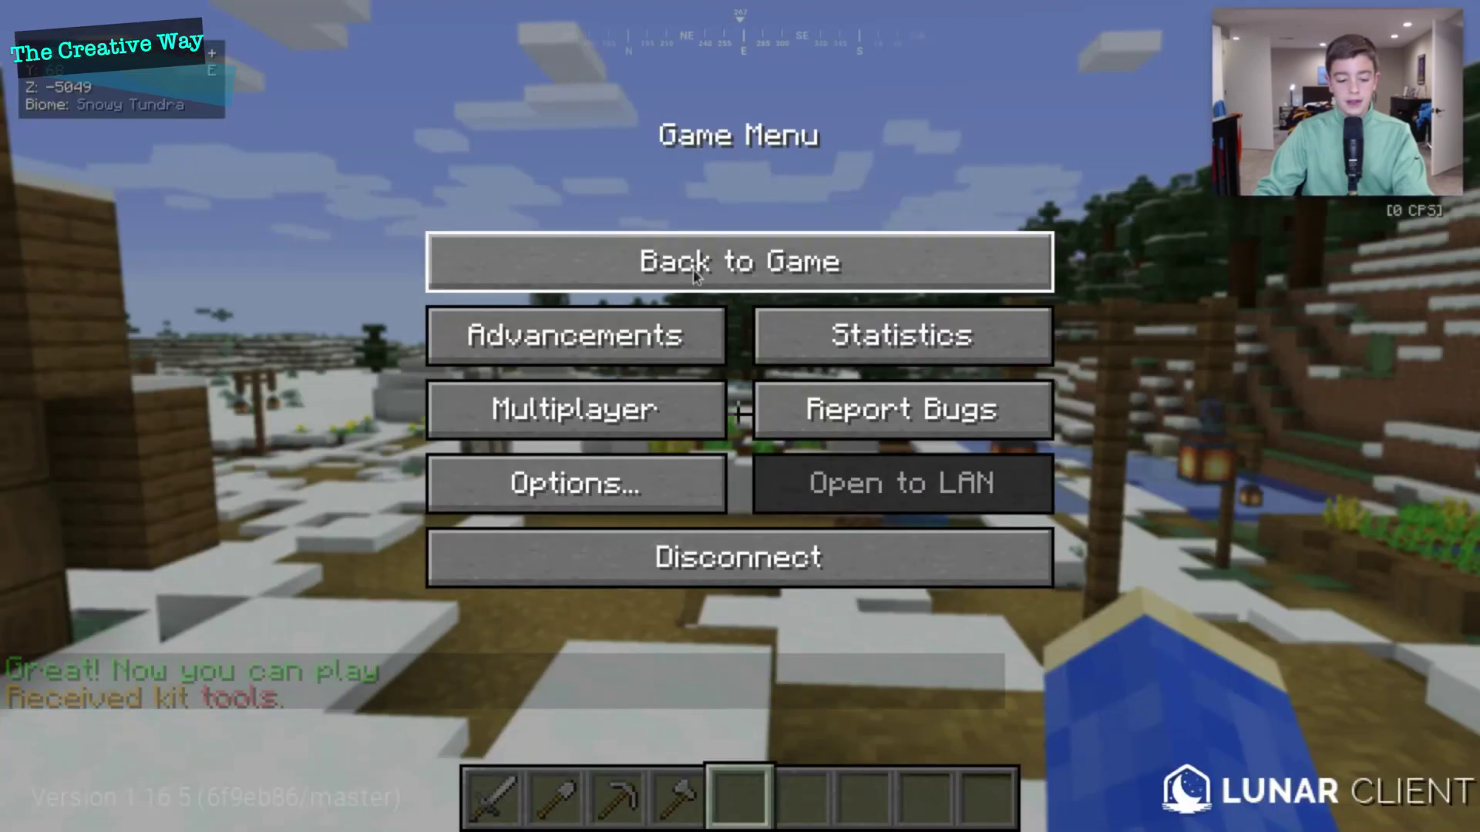
left_click(696, 276)
key("w")
key("1")
key("2")
key("3")
key("4")
key("slash")
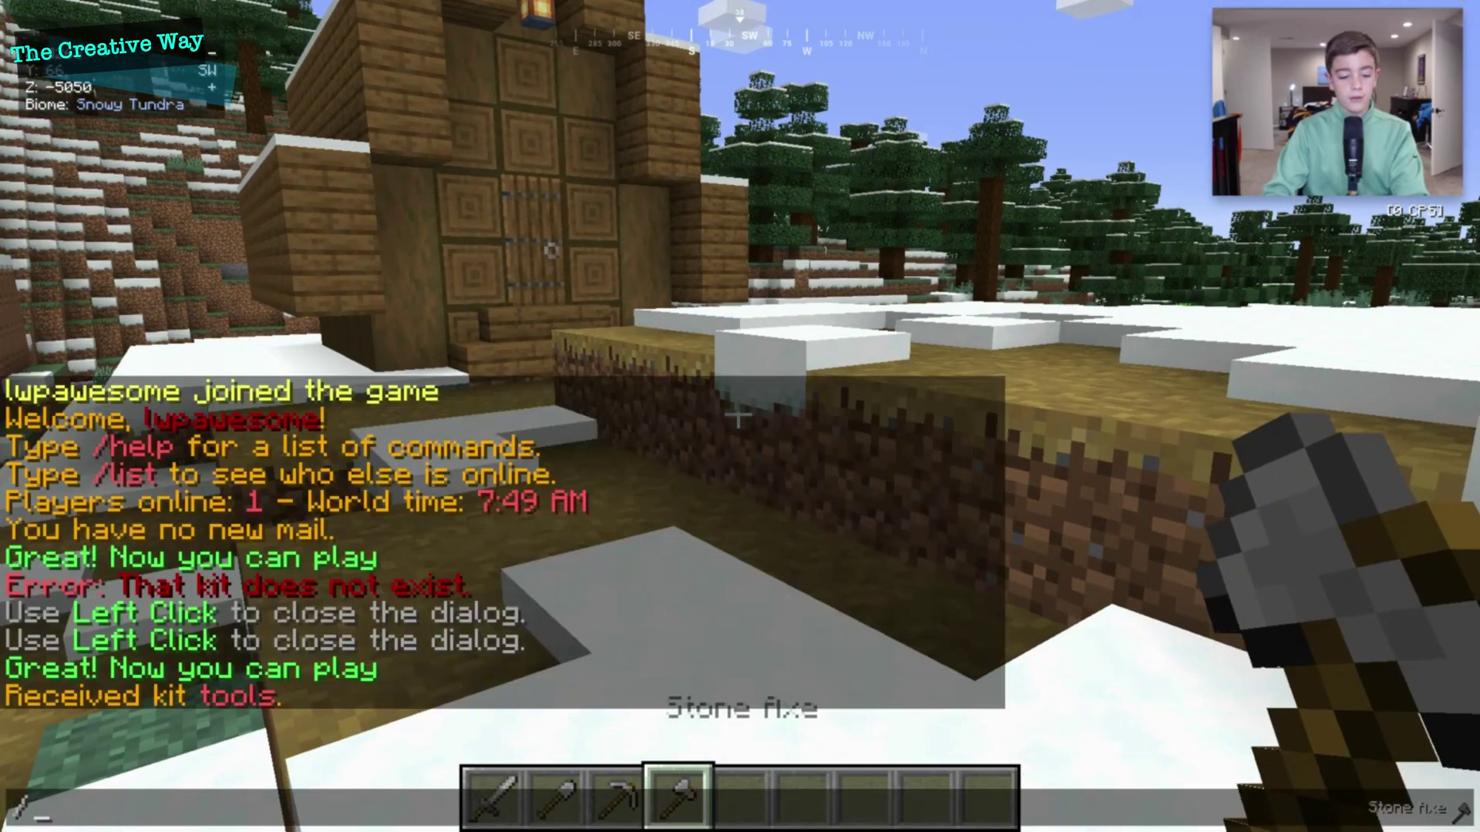
key("Escape")
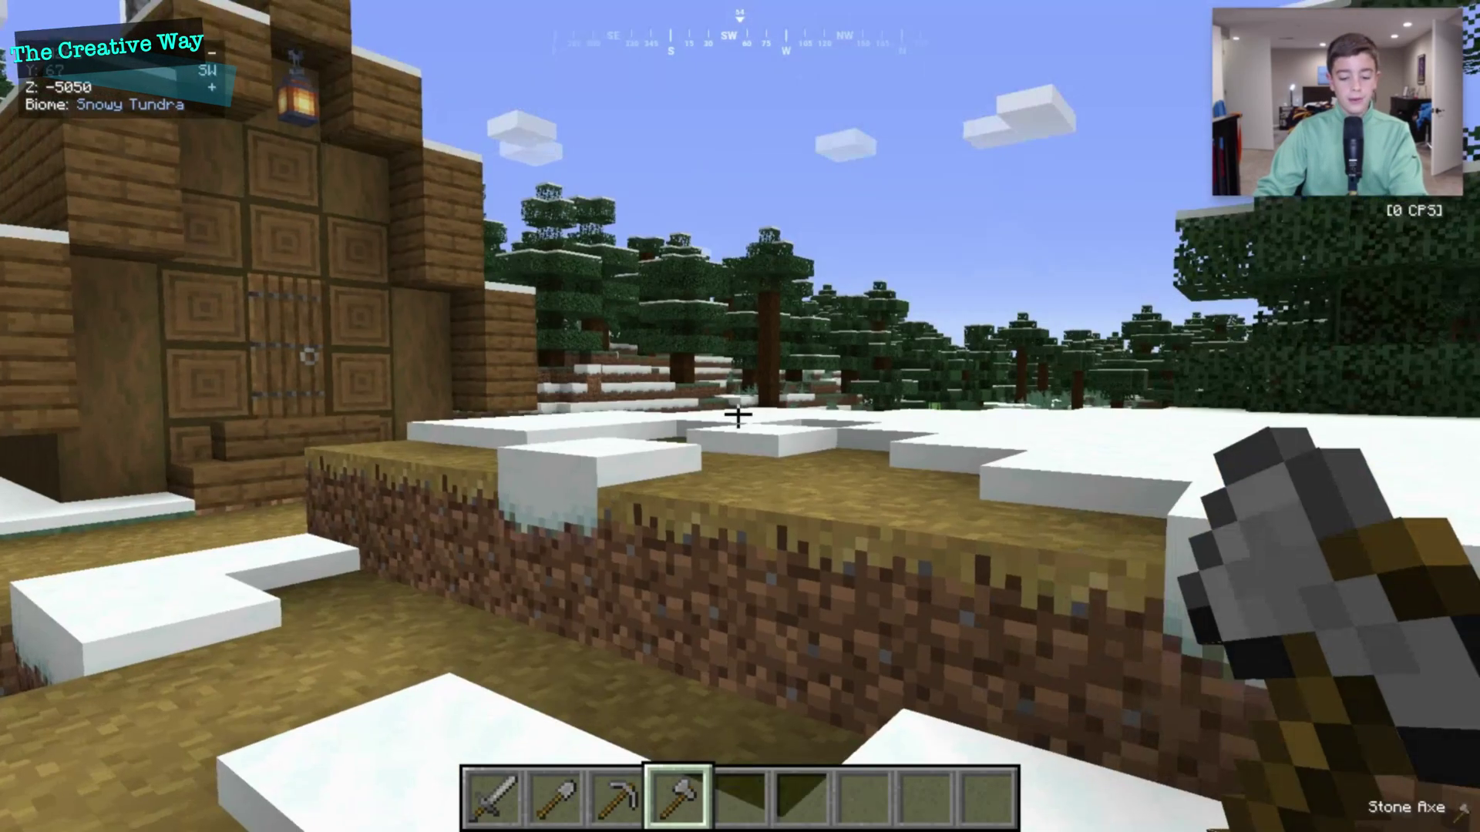
key("1")
key("4")
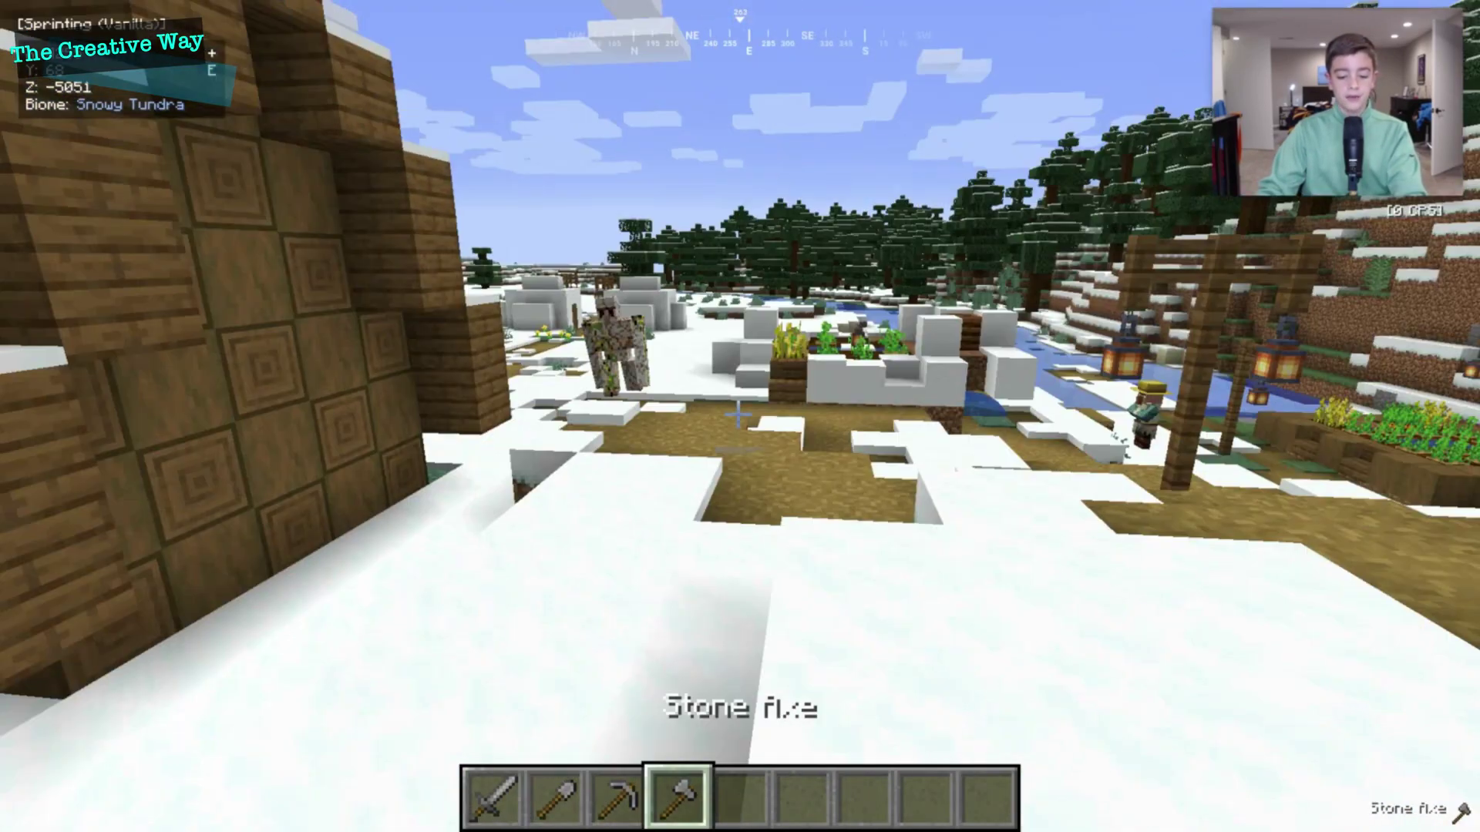
key("Escape")
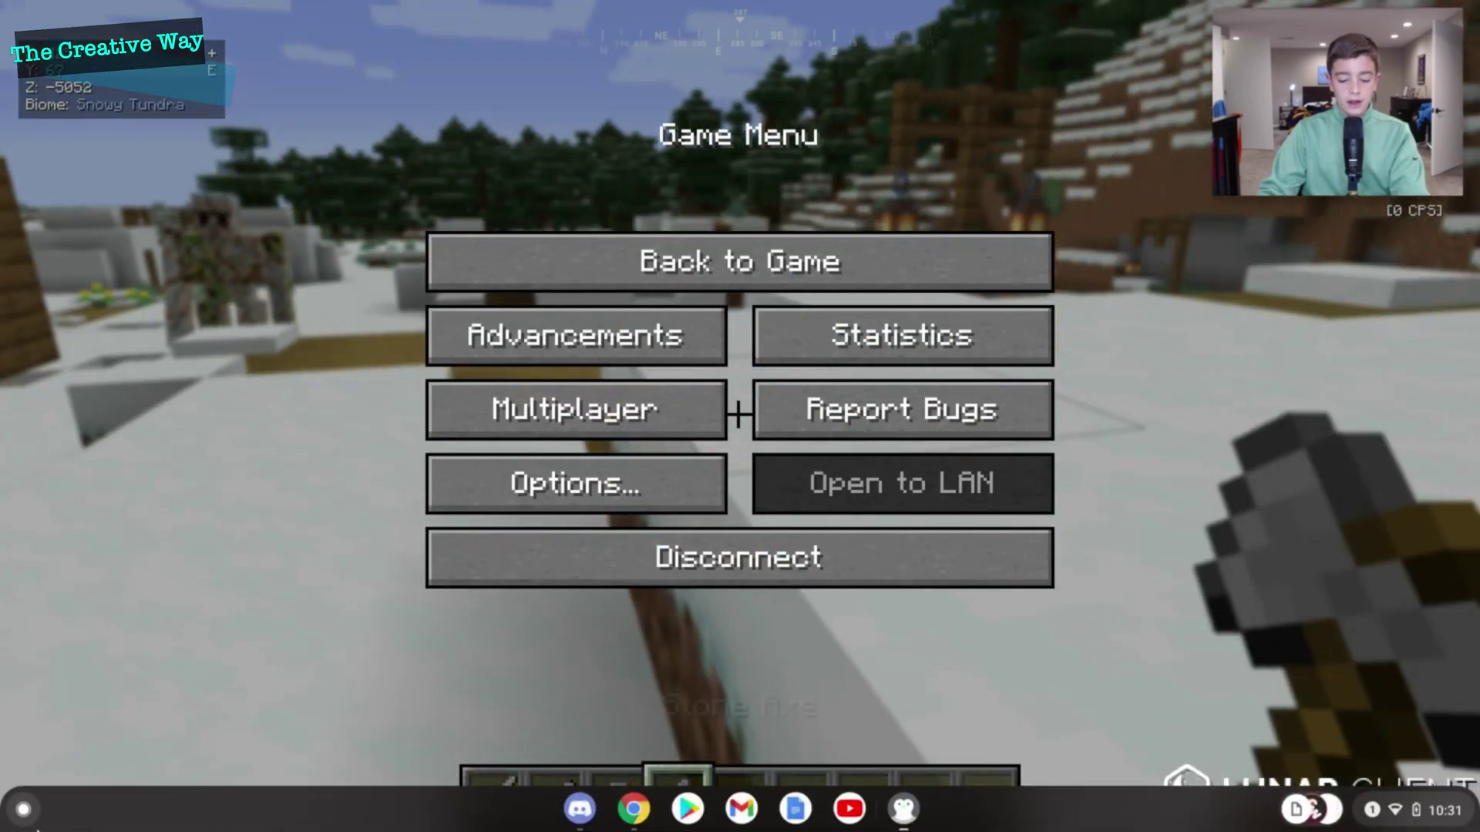
left_click(628, 813)
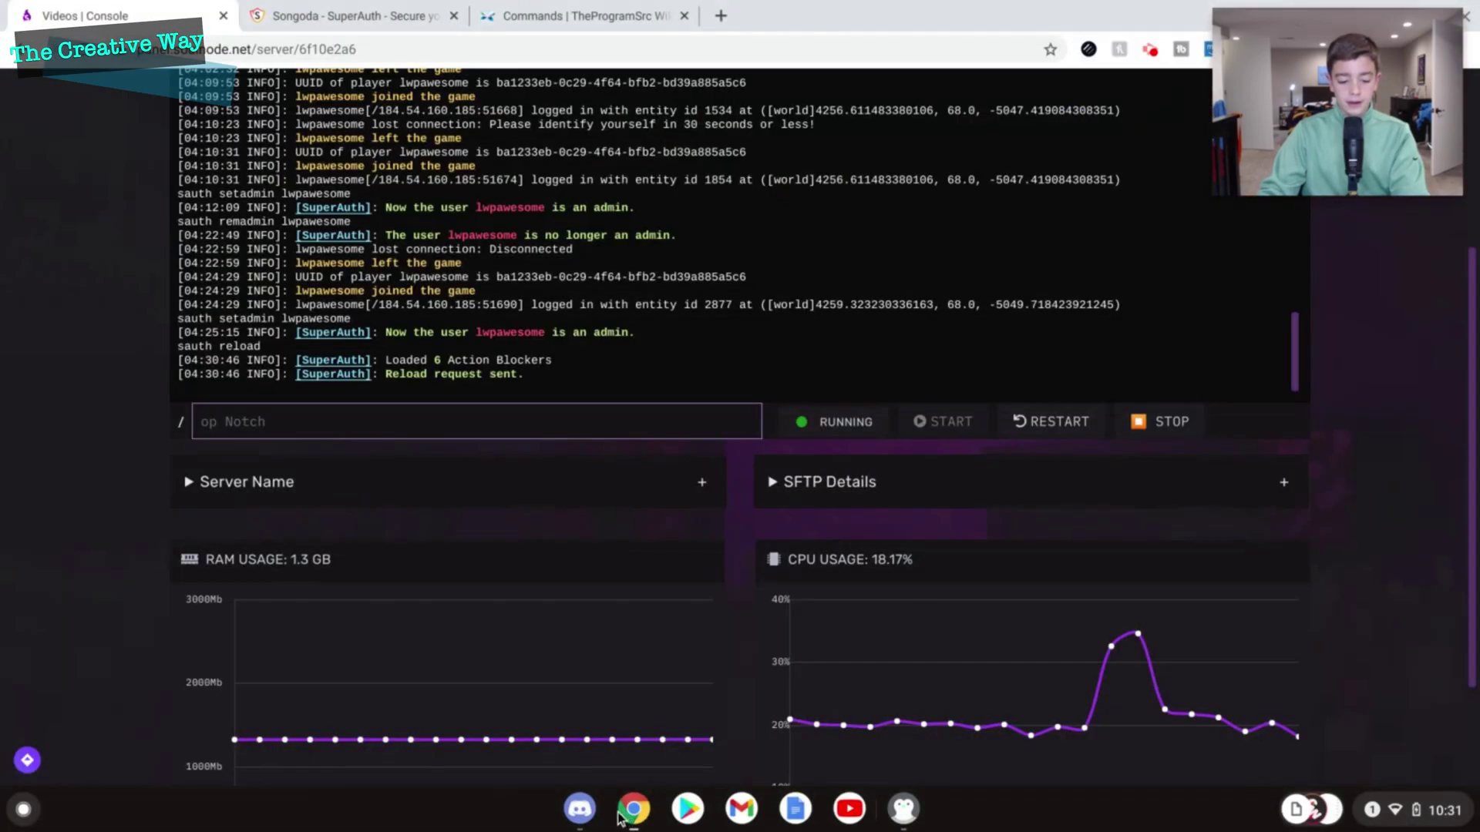
- Switch back to Minecraft, resume the game and run the command "/auth" in chat
left_click(894, 819)
left_click(501, 287)
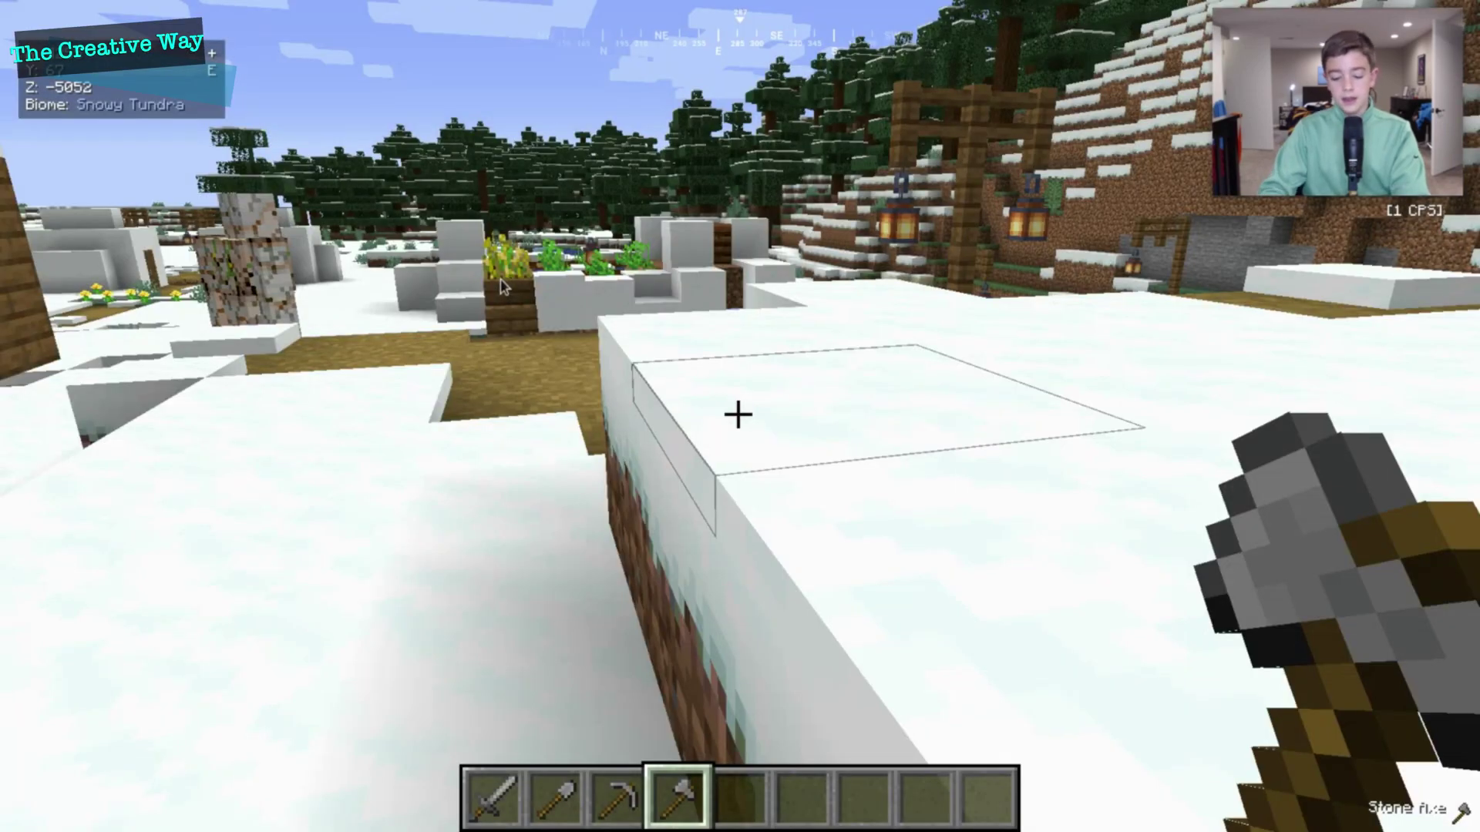
type("/auth")
key("Return")
key("w")
key("w")
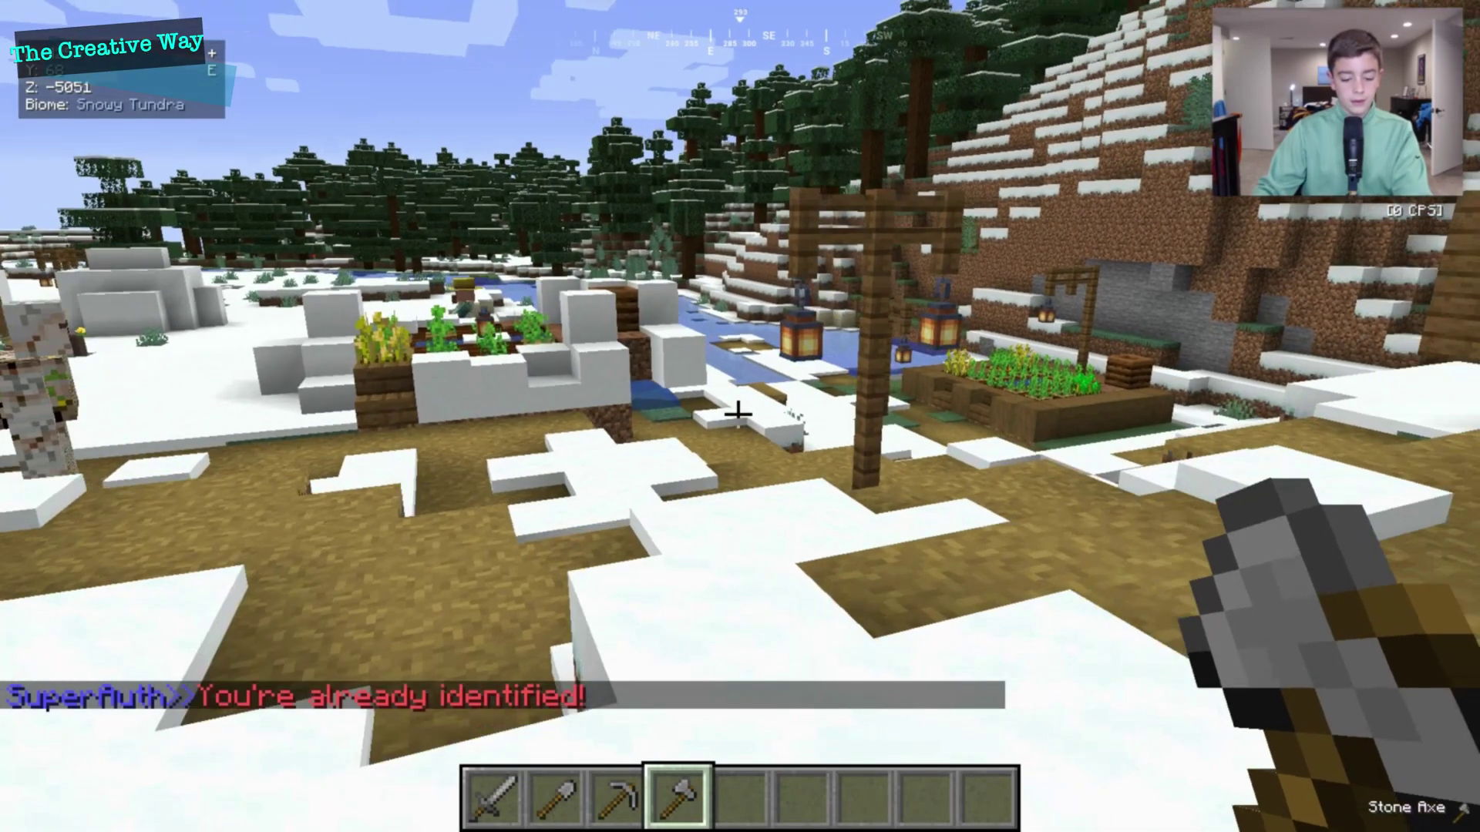
key("space")
key("w")
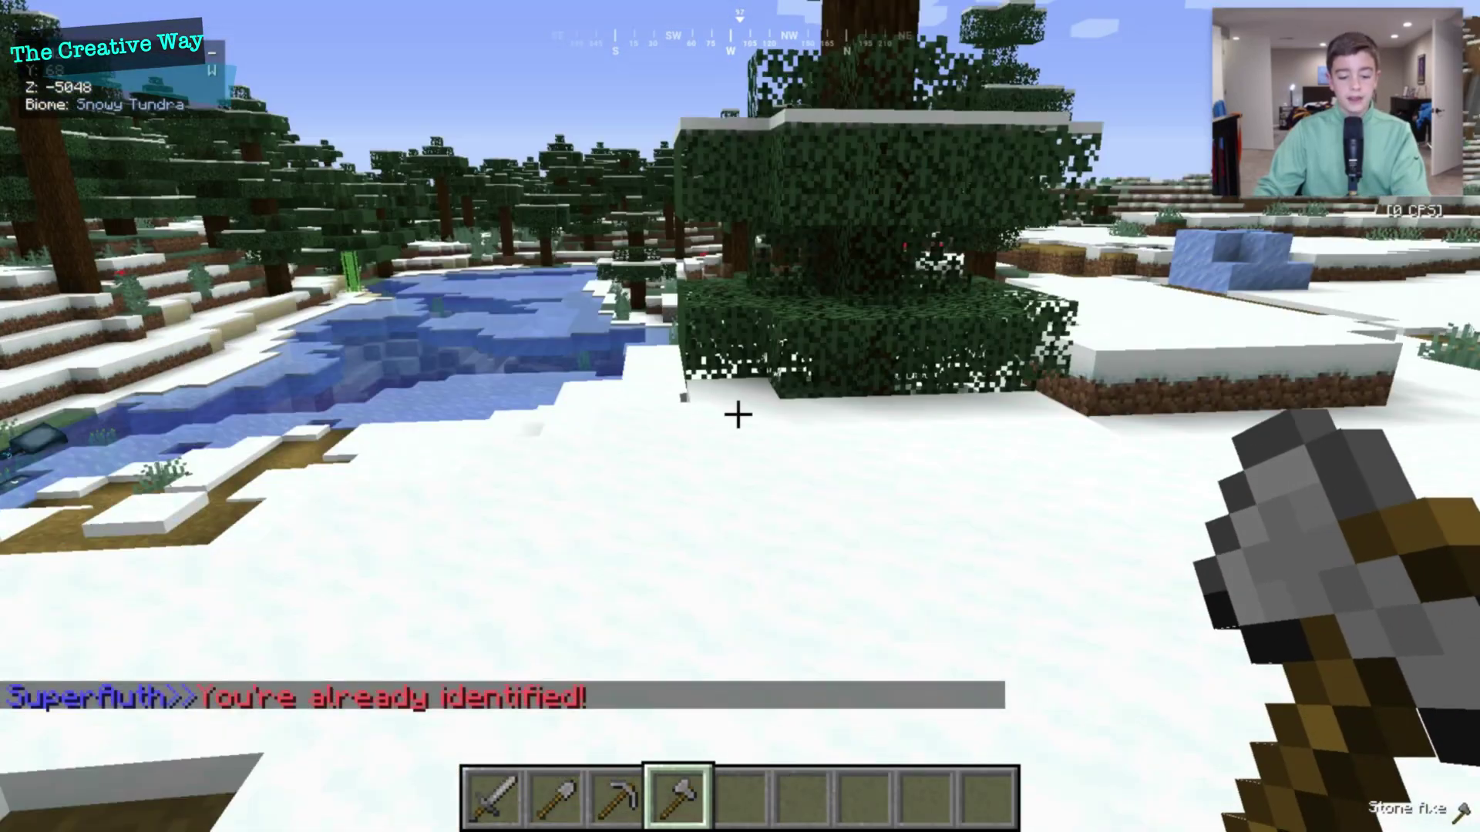
- Open the SuperAuth menu in game with the chat command "/sauth"
key("slash")
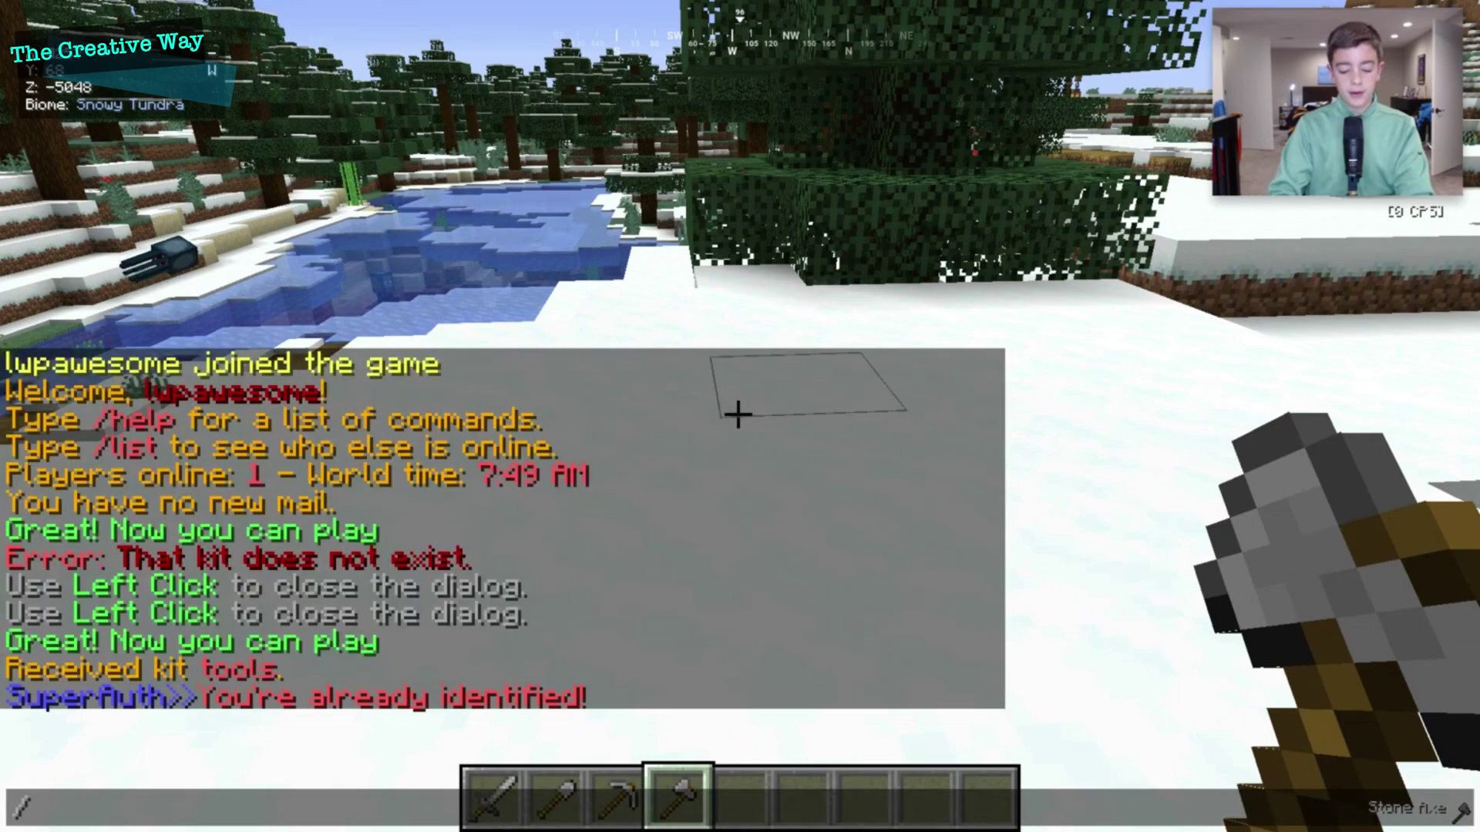
type("gui")
key("BackSpace")
key("BackSpace")
key("BackSpace")
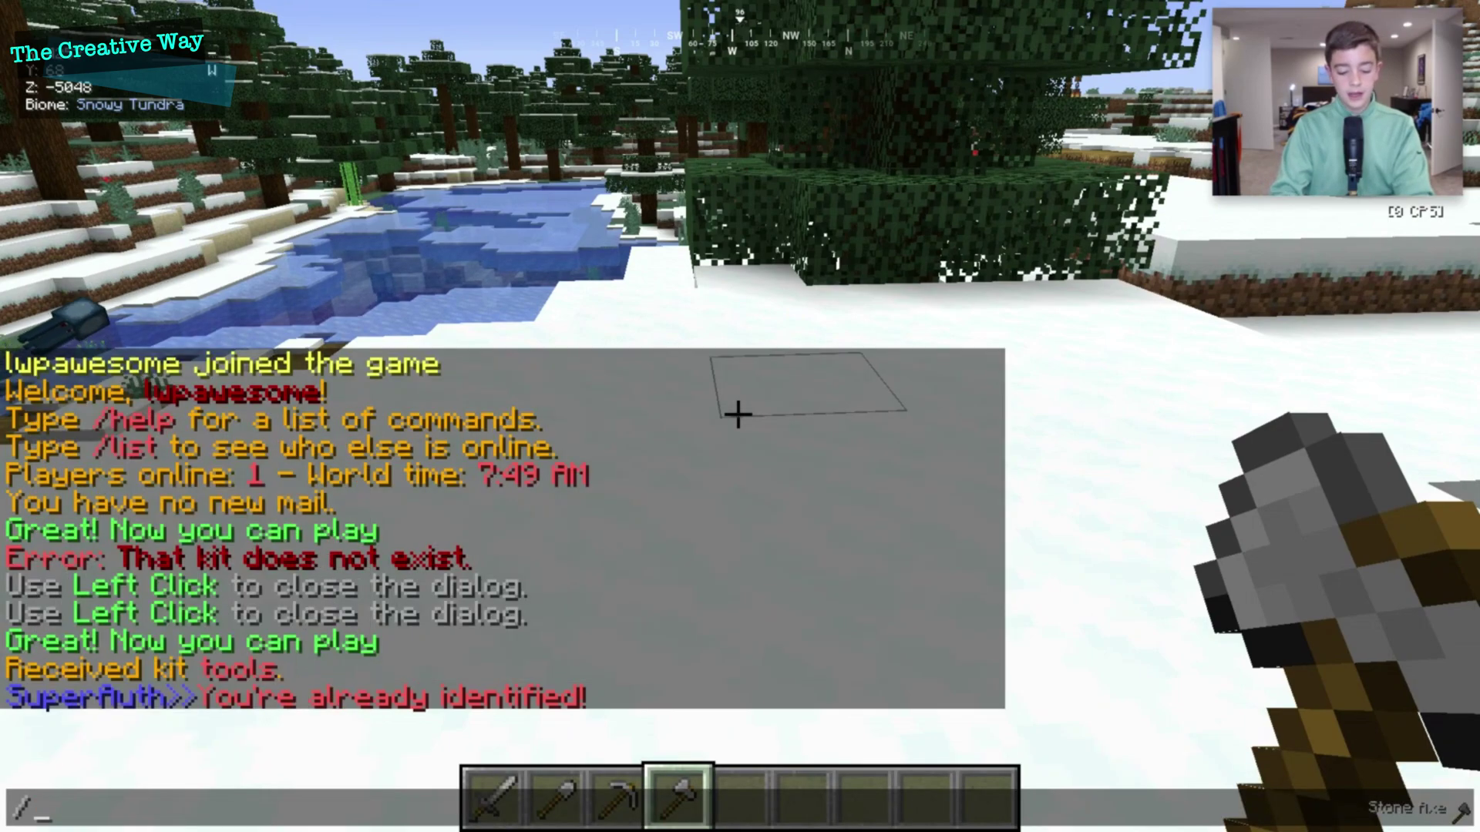
type("sauth")
key("Return")
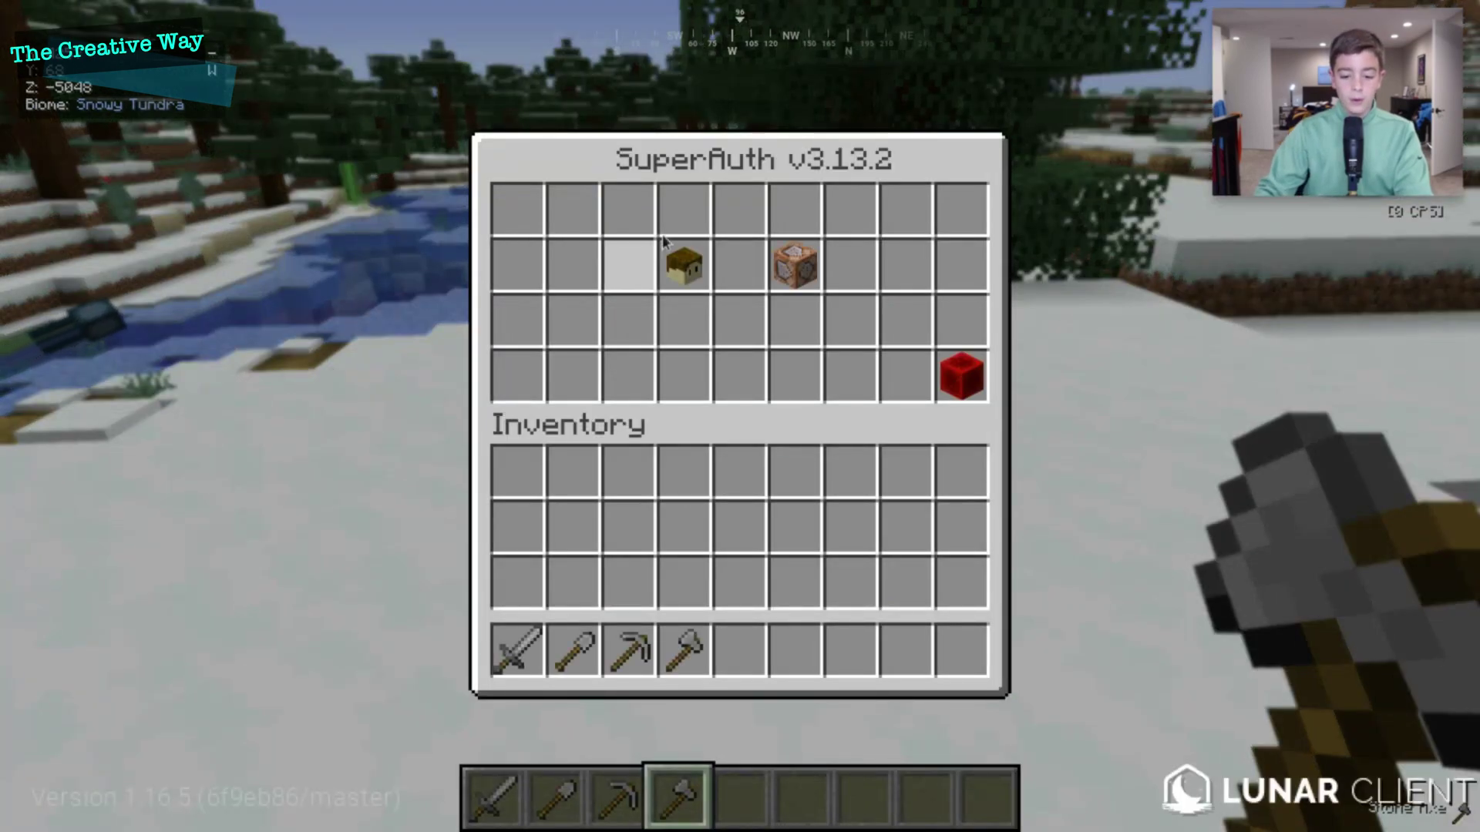
- Open the Users list in the SuperAuth menu, refresh its cache and close the menu
left_click(696, 271)
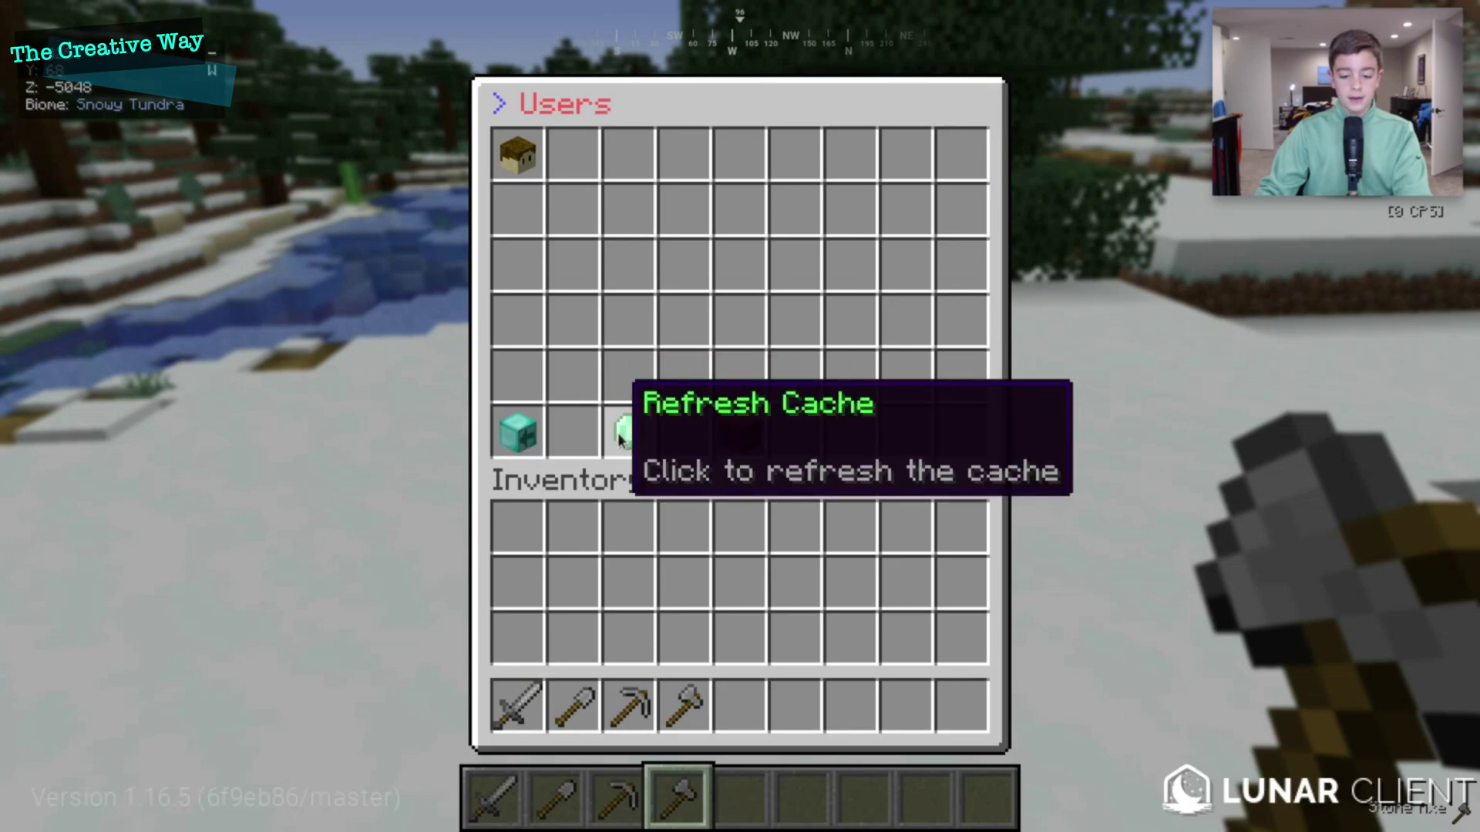
left_click(626, 433)
key("Escape")
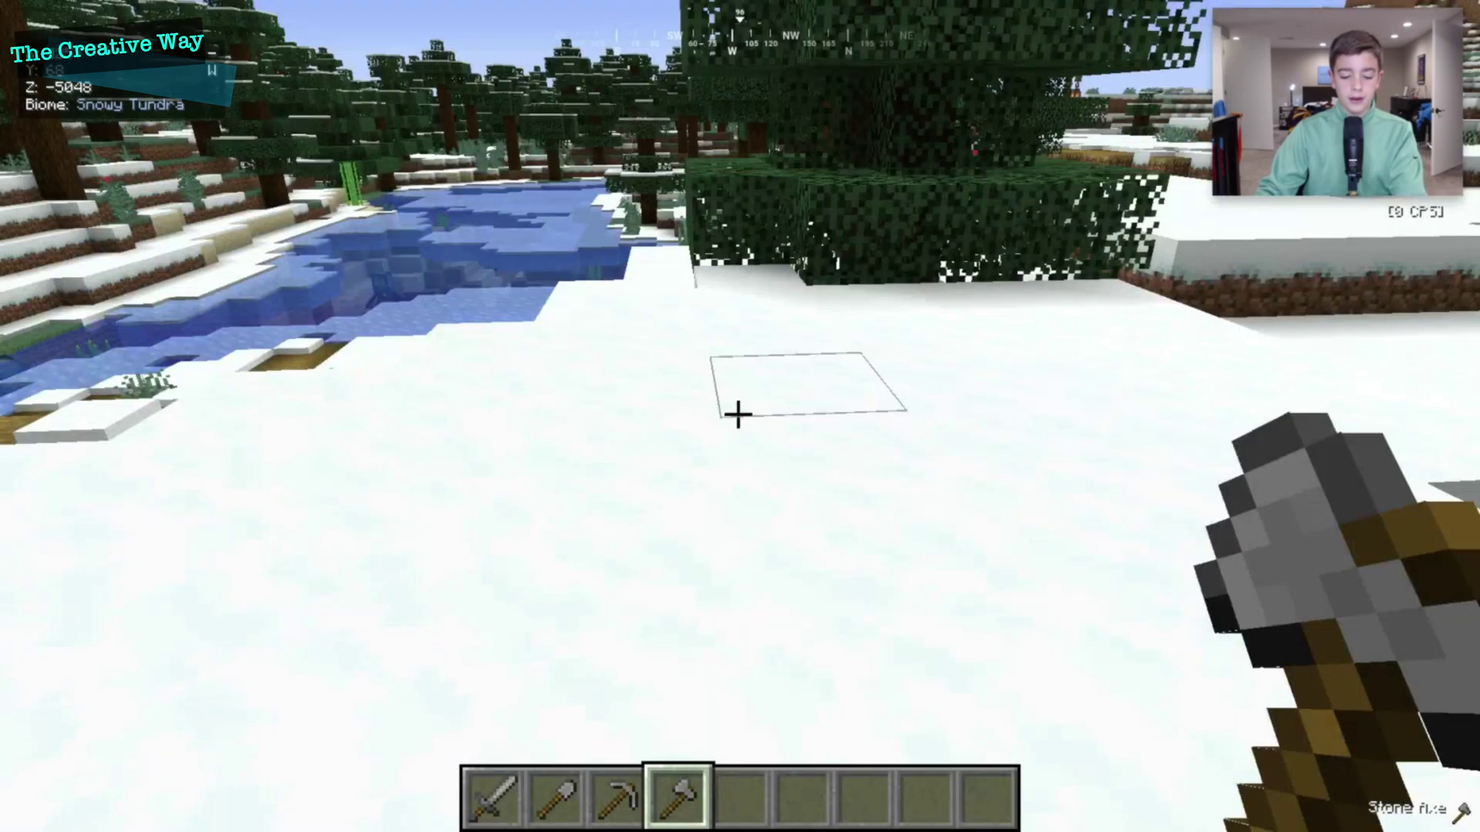
- Disconnect from the server and rejoin The Creative Way from the multiplayer server list
key("Escape")
left_click(622, 558)
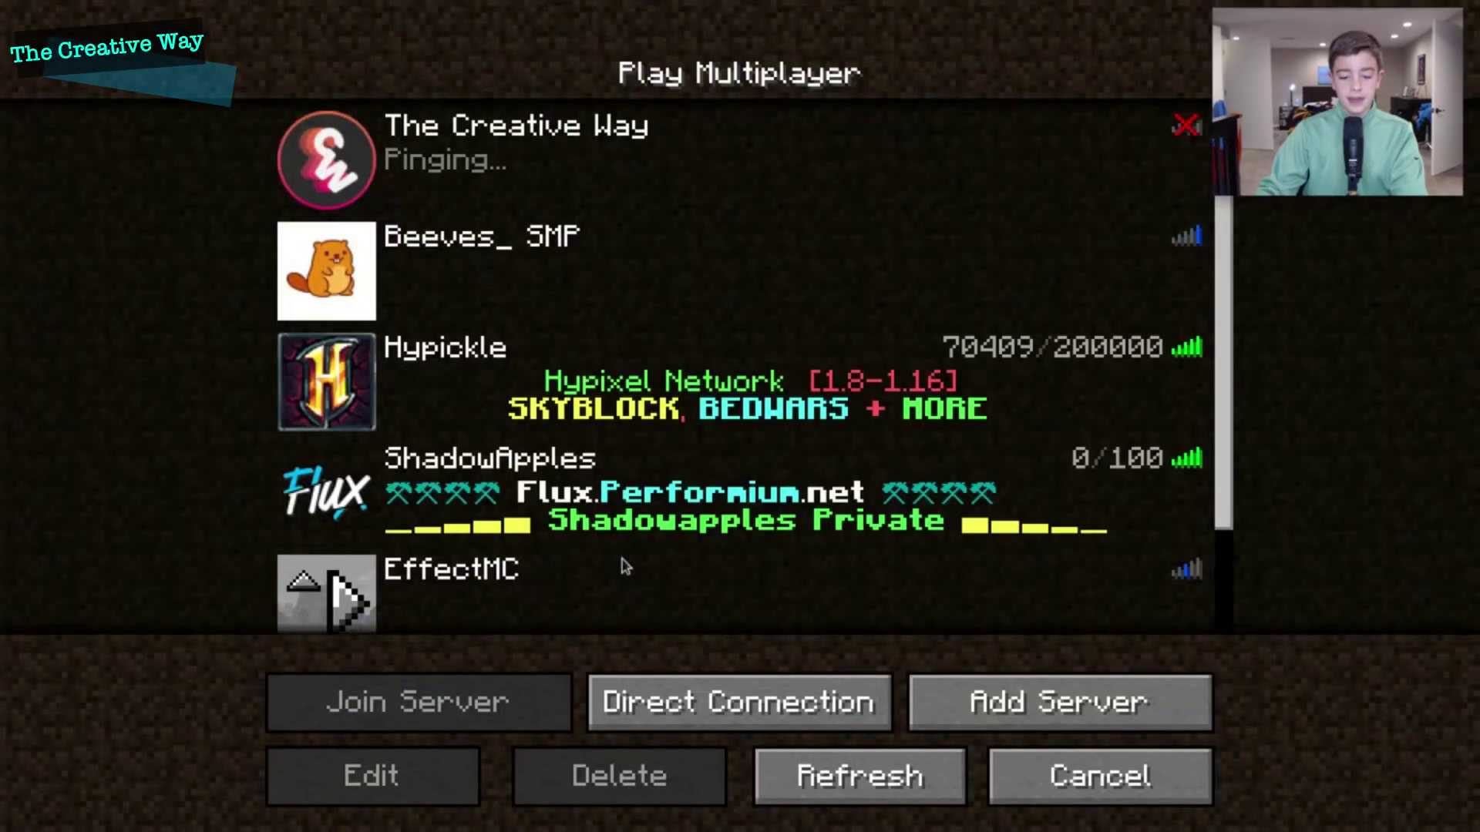
double_click(621, 193)
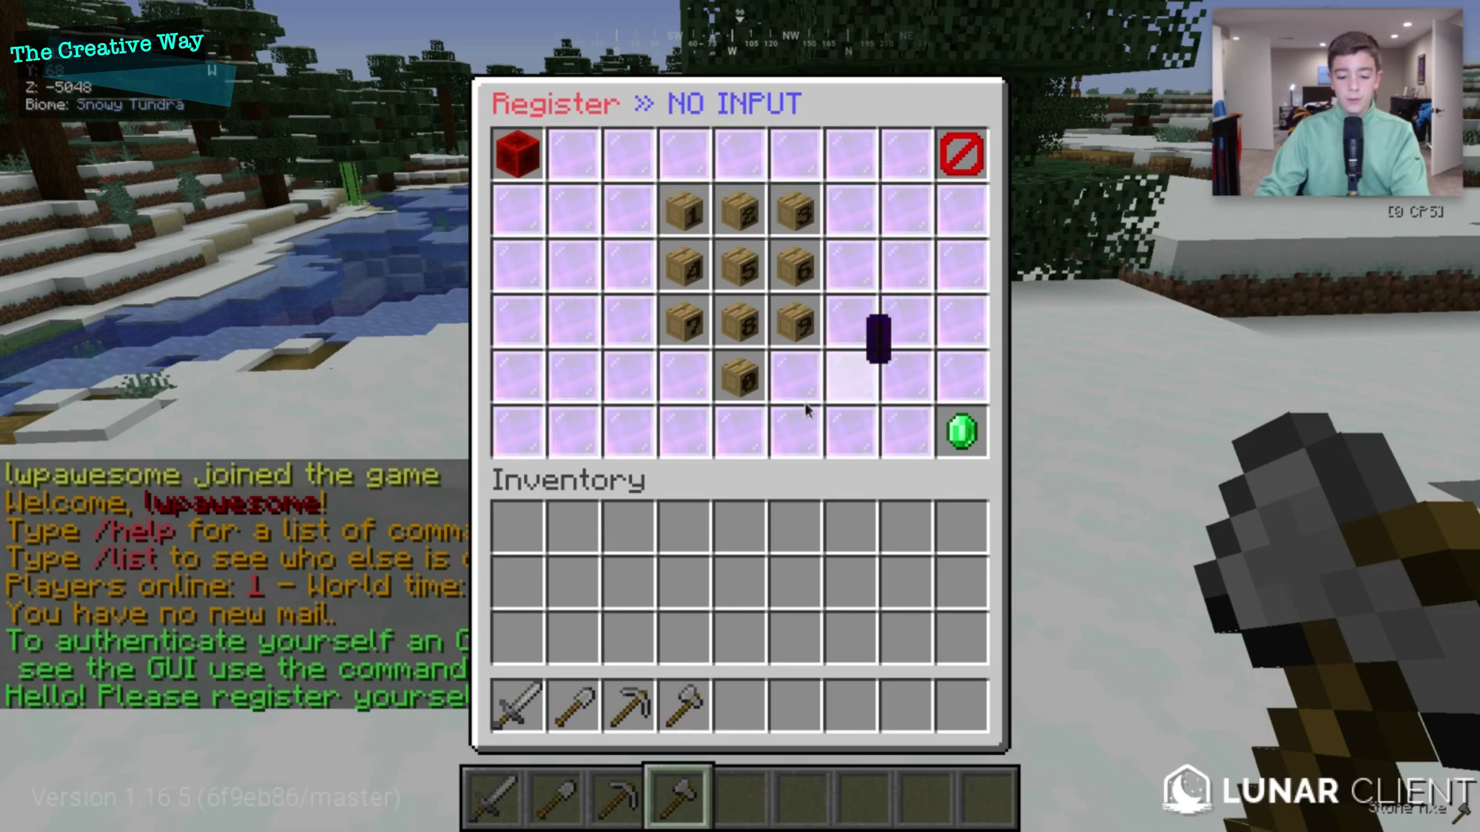
- Register with a PIN on the SuperAuth keypad, save it and complete the captcha by choosing the requested number
left_click(705, 216)
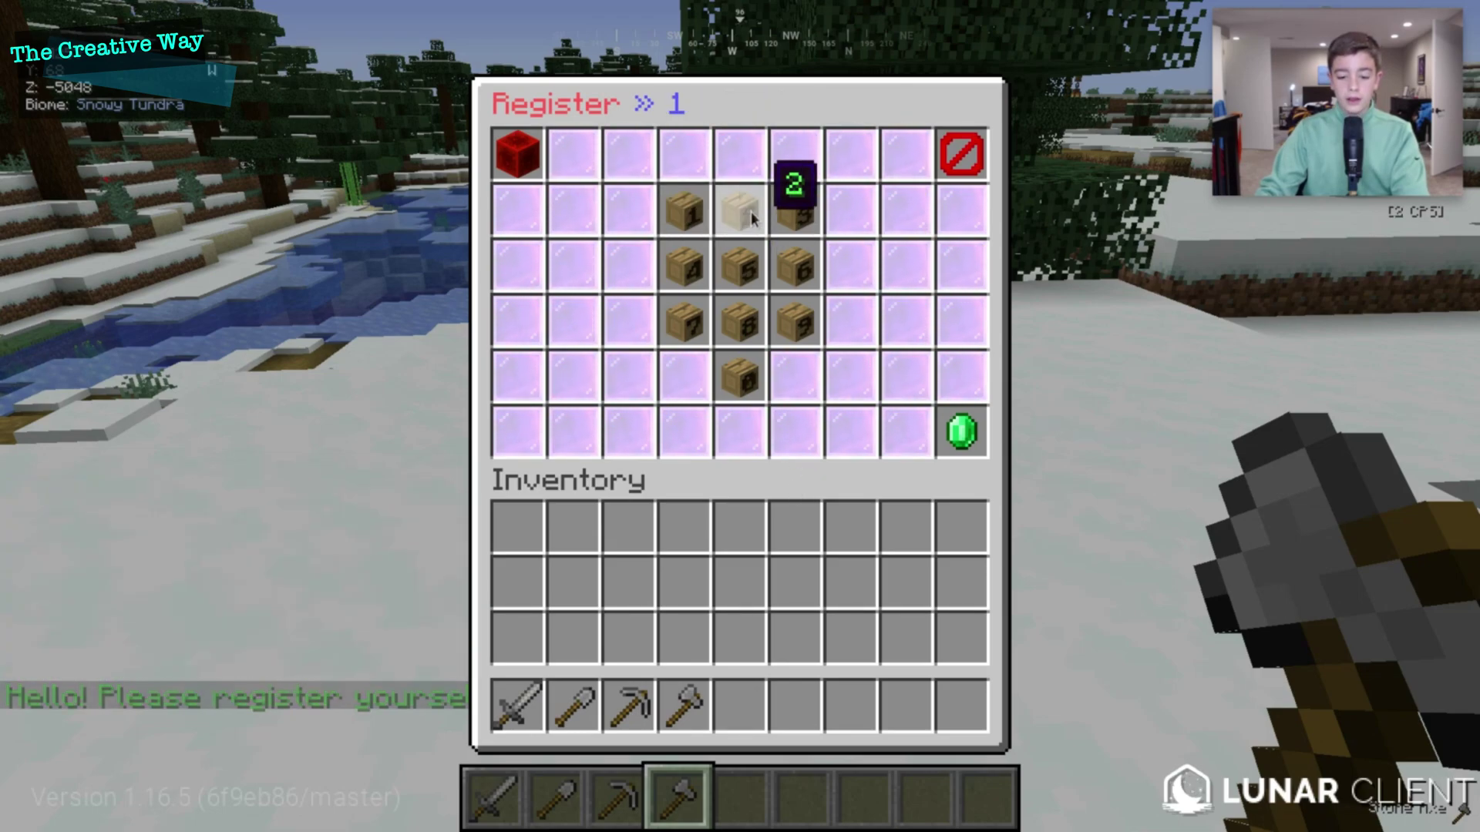
left_click(750, 211)
left_click(799, 213)
left_click(708, 285)
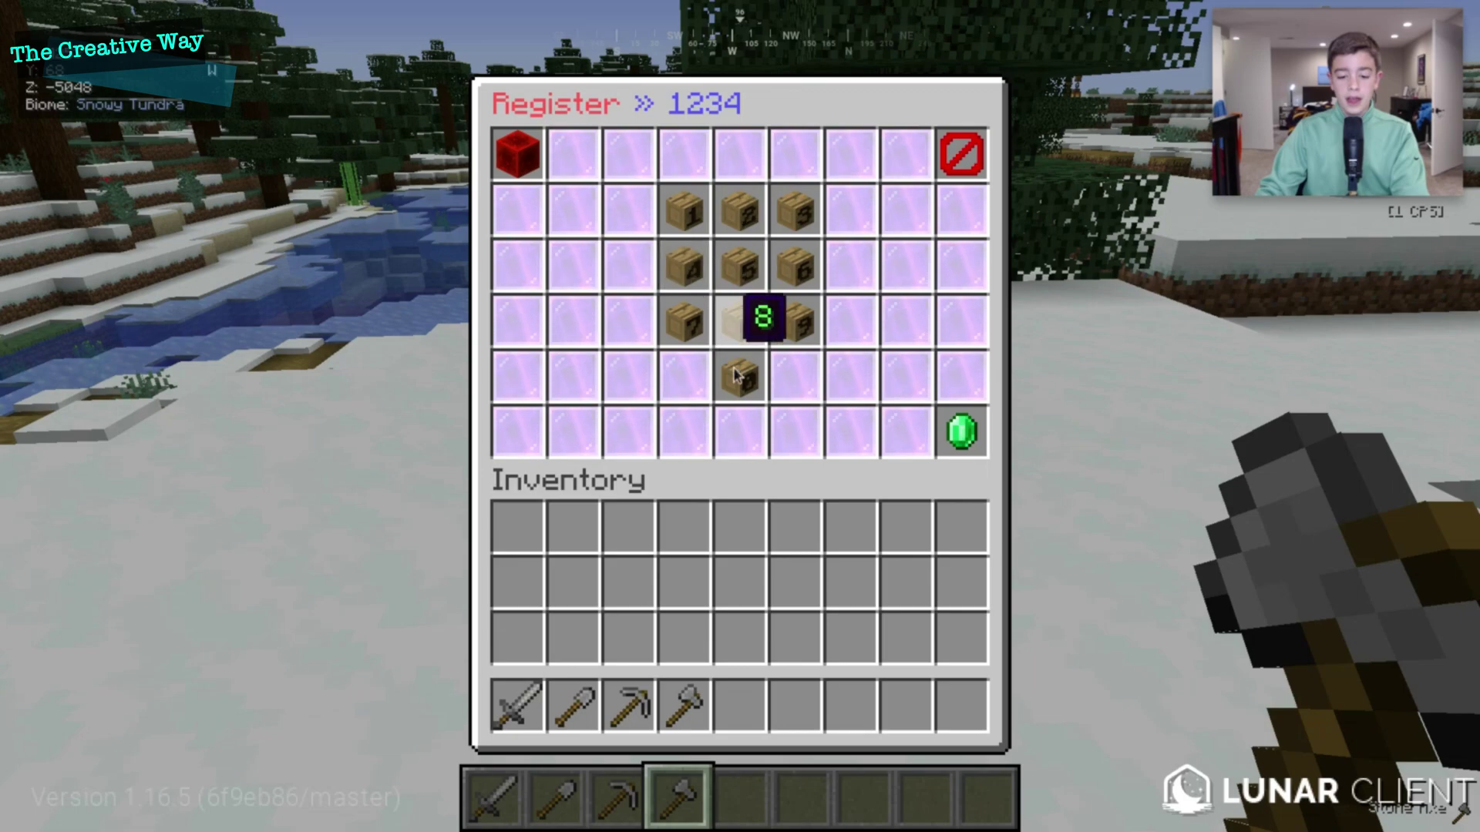
left_click(962, 430)
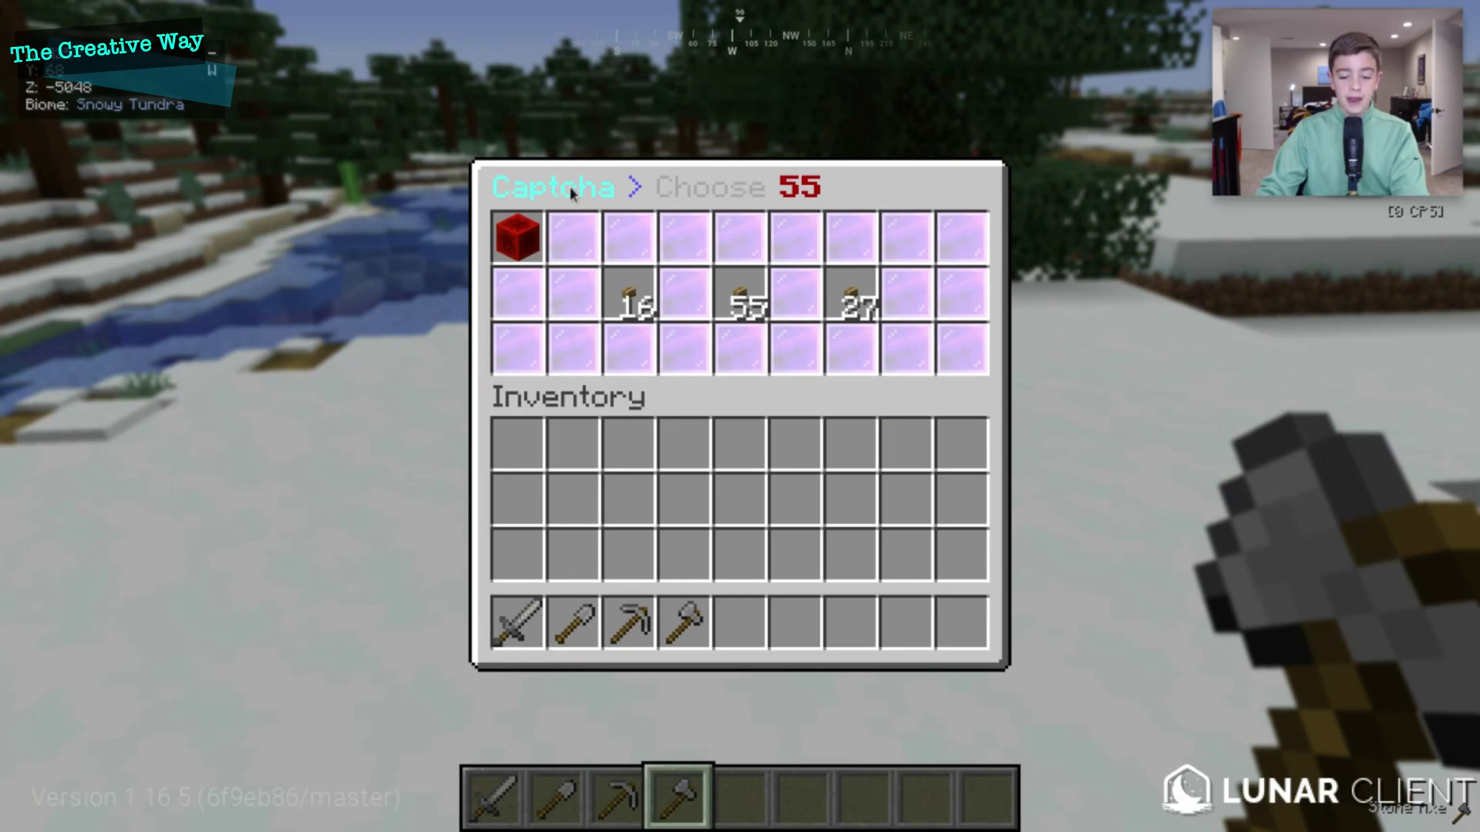
left_click(744, 282)
key("w")
key("w")
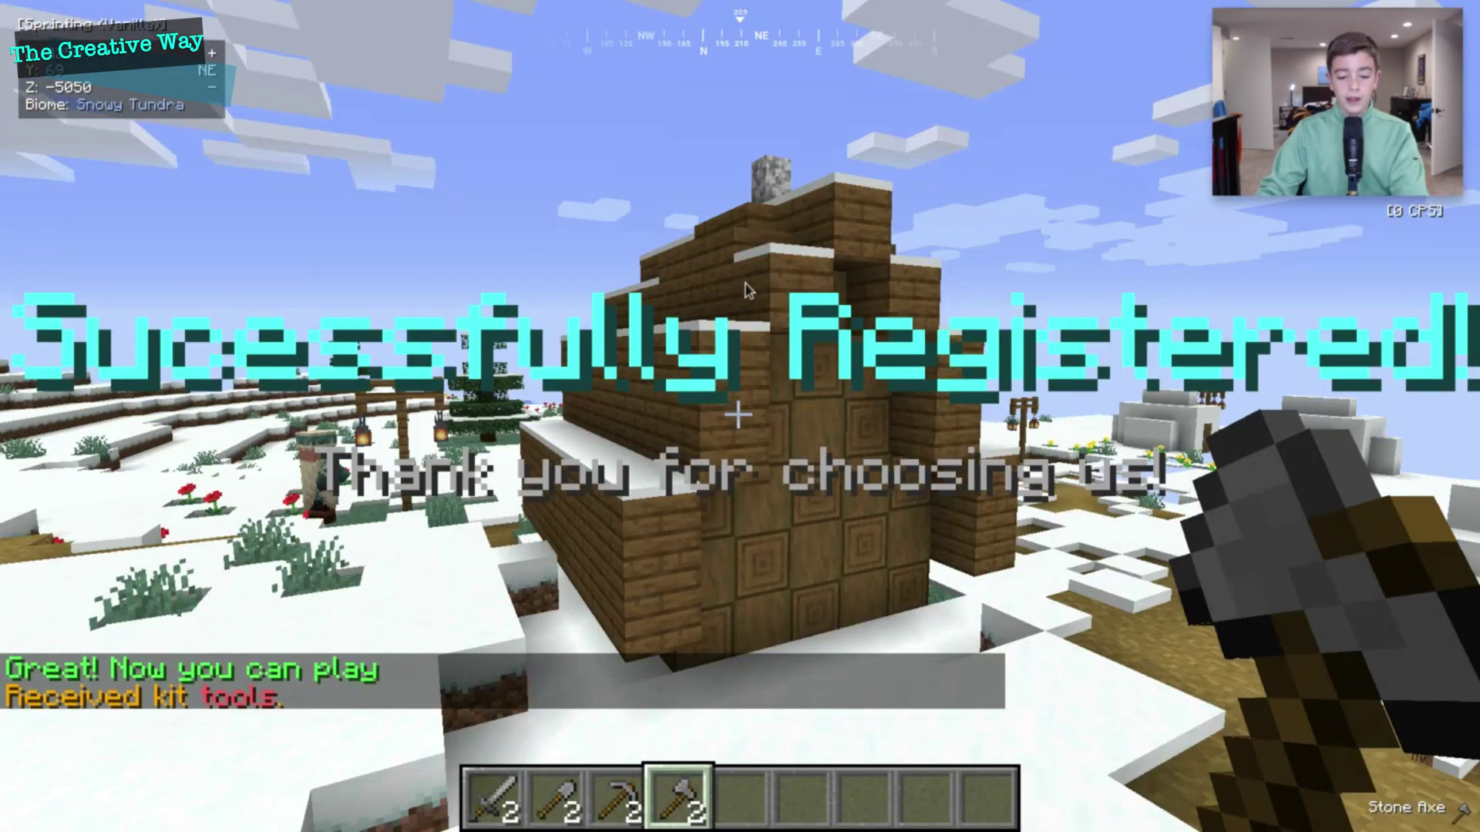
key("w")
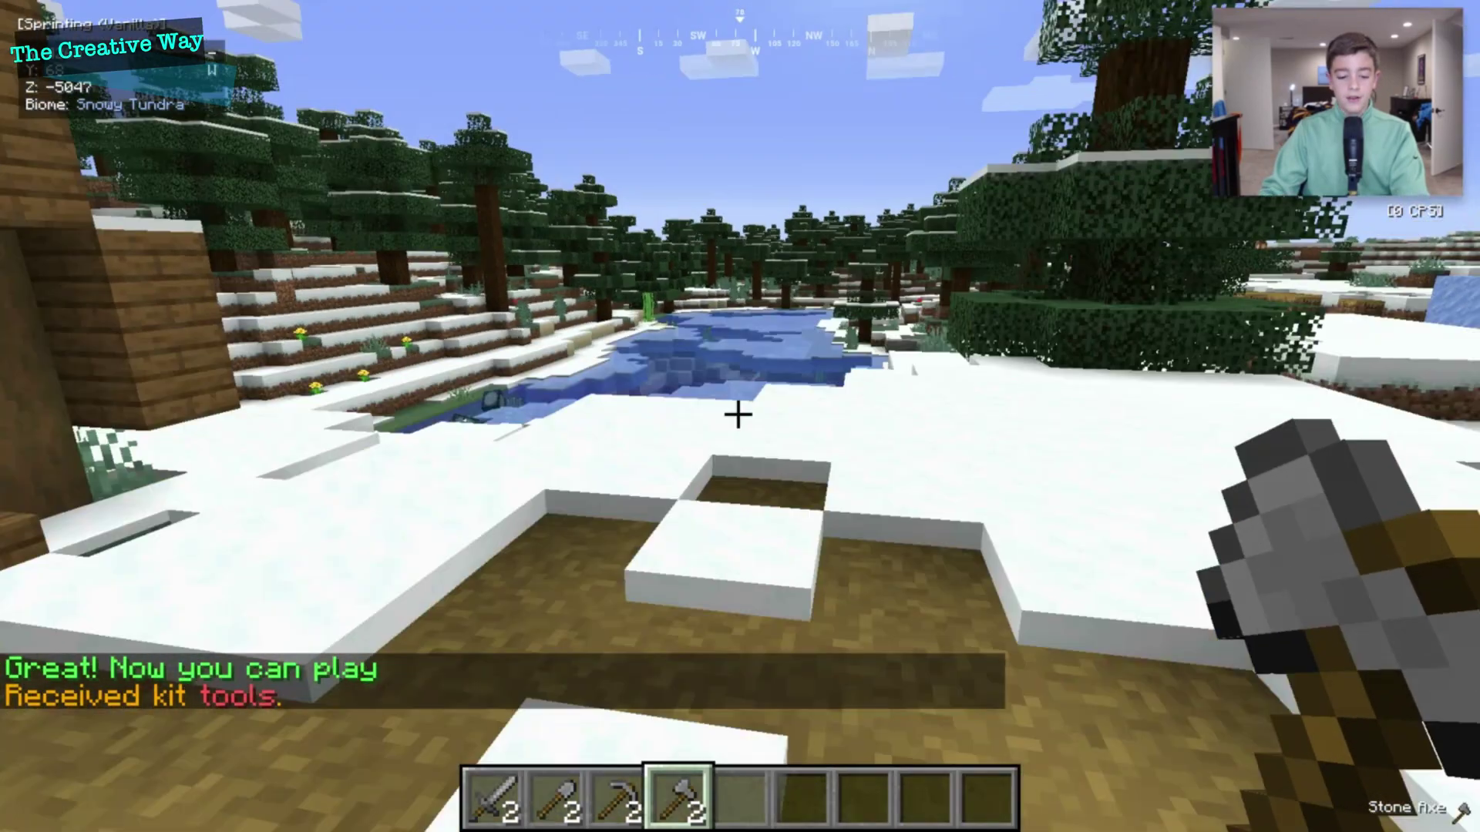
- Run the "/auth" command again in chat after registering and walk on past the house
key("slash")
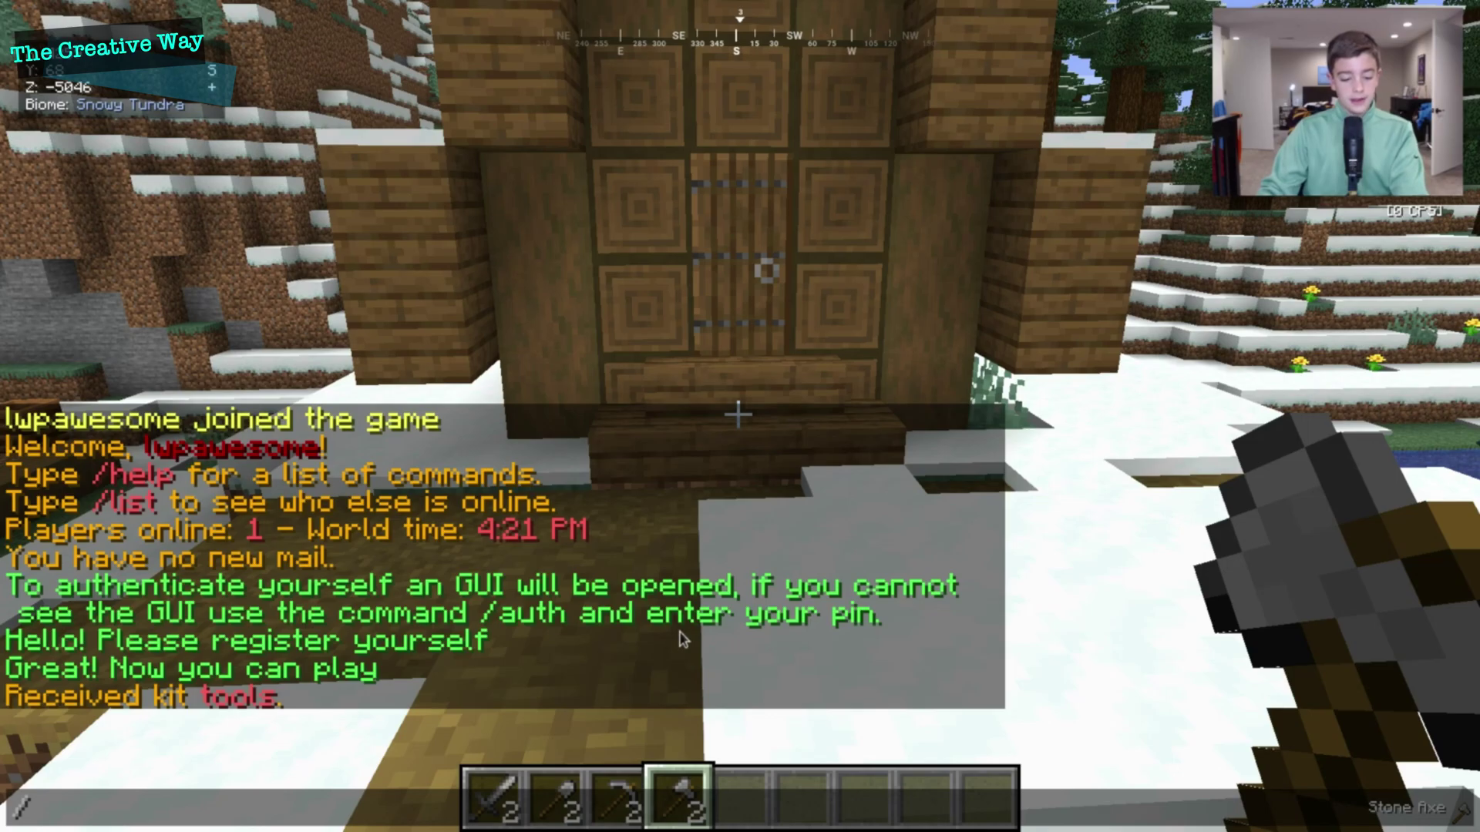
key("Return")
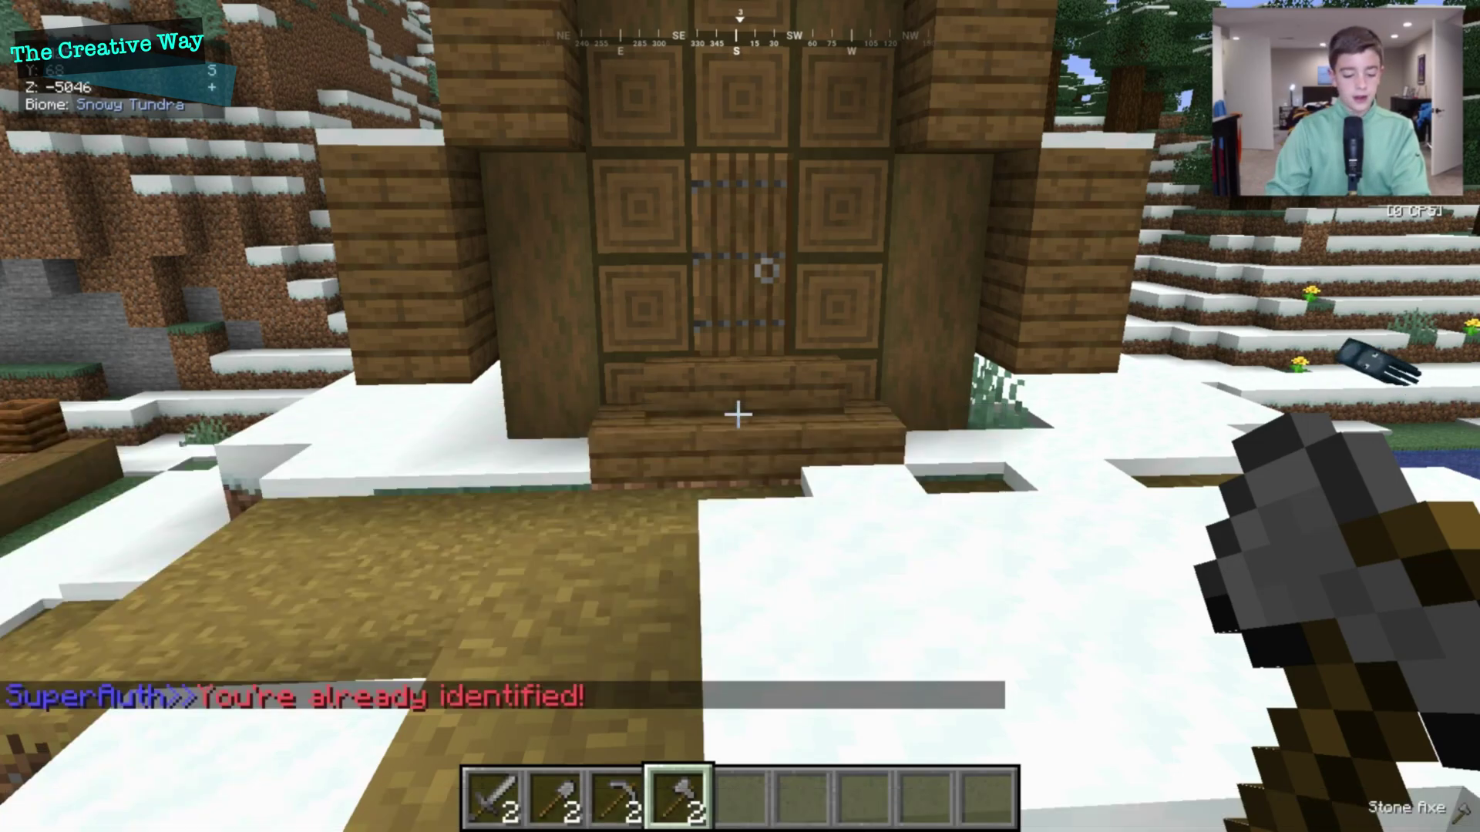
key("w")
key("w")
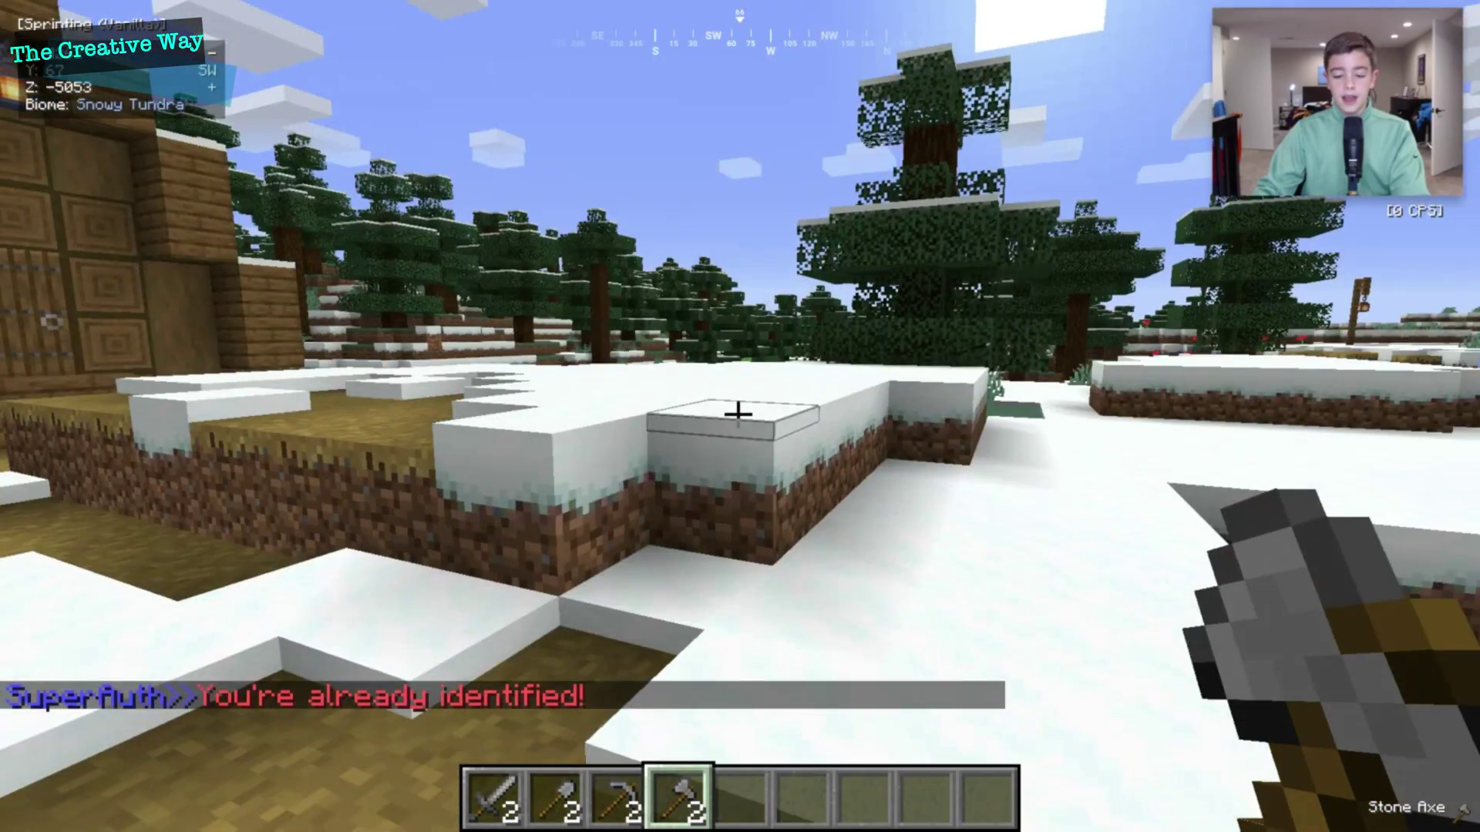
- Reduce the doubled stone axe, pickaxe, shovel and sword in the creative inventory to one of each
key("e")
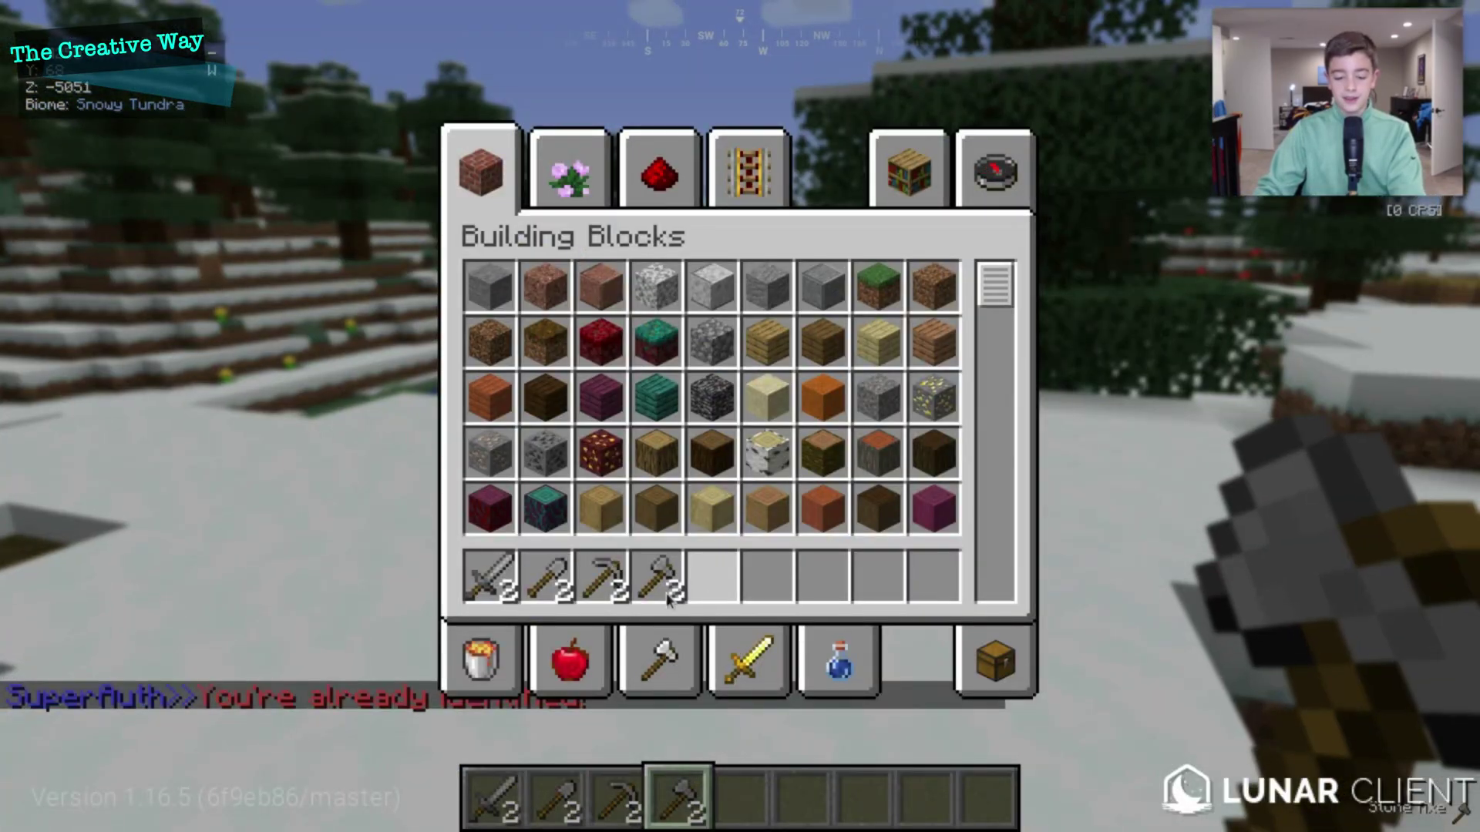
right_click(660, 586)
left_click(712, 509)
right_click(604, 578)
left_click(601, 511)
left_click(552, 587)
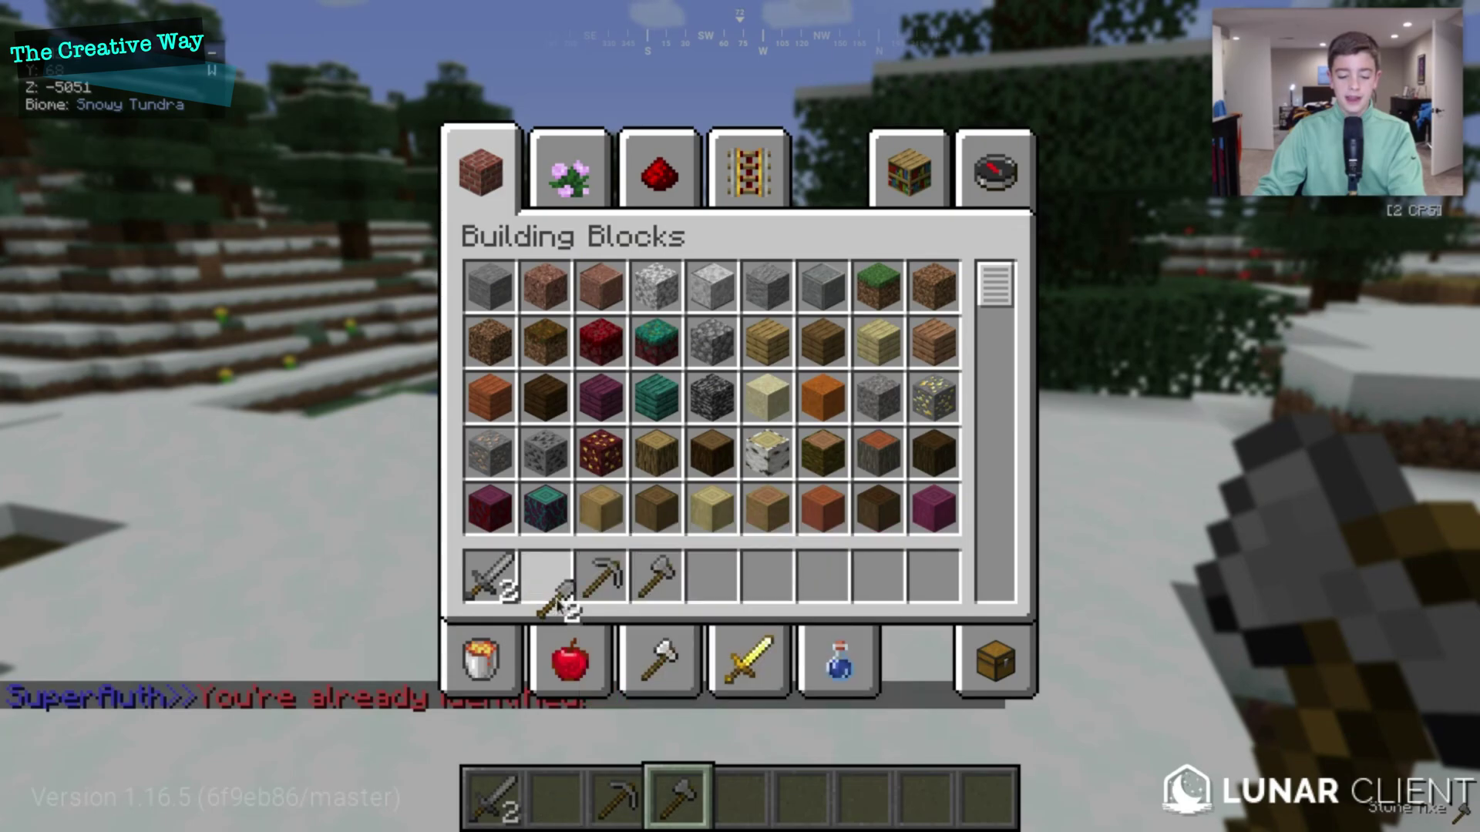
left_click(556, 595)
right_click(551, 587)
left_click(552, 527)
right_click(489, 583)
left_click(488, 512)
key("e")
- Equip the stone sword and walk through the village
key("w")
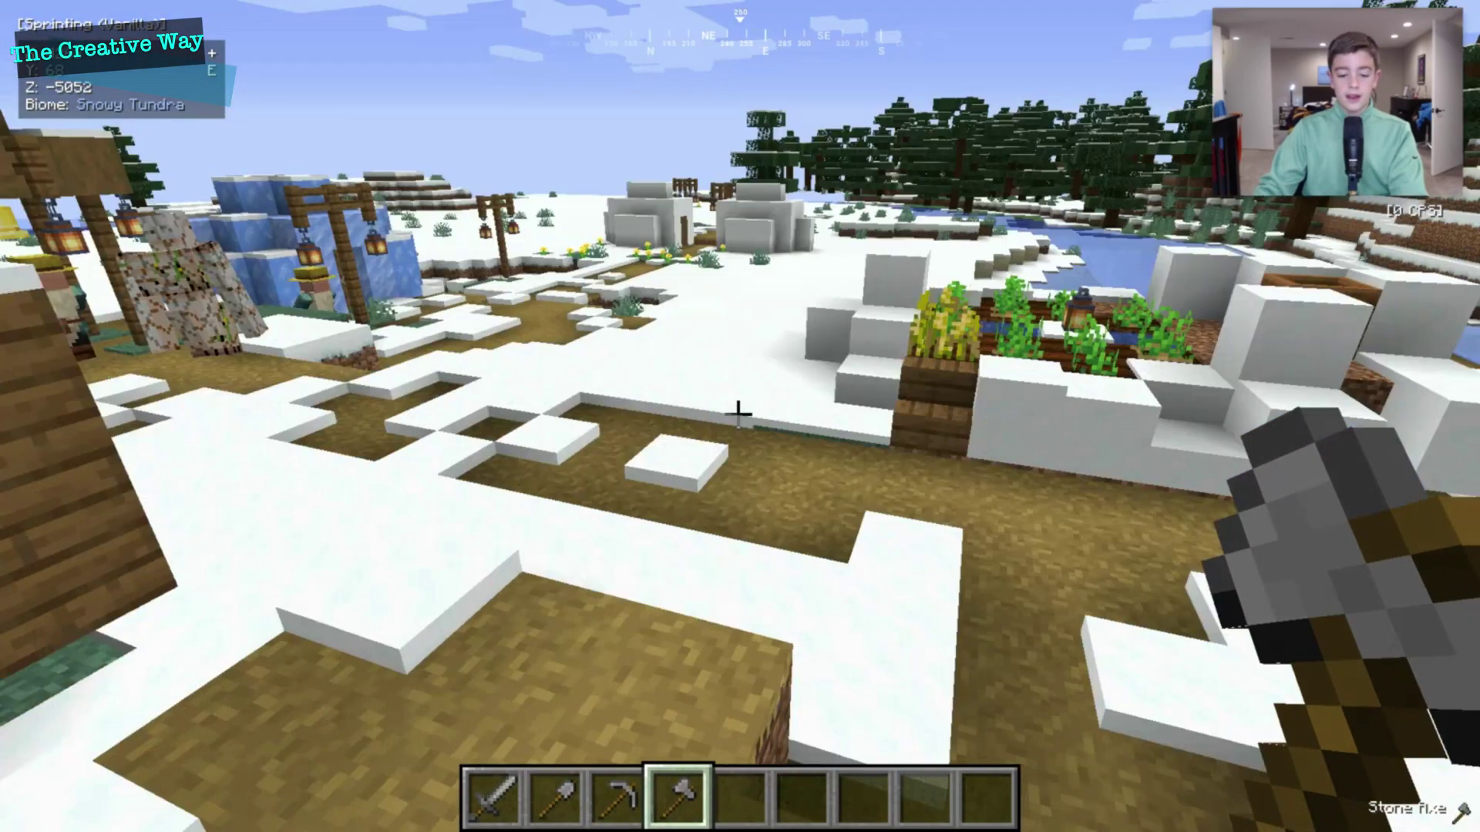
key("1")
key("w")
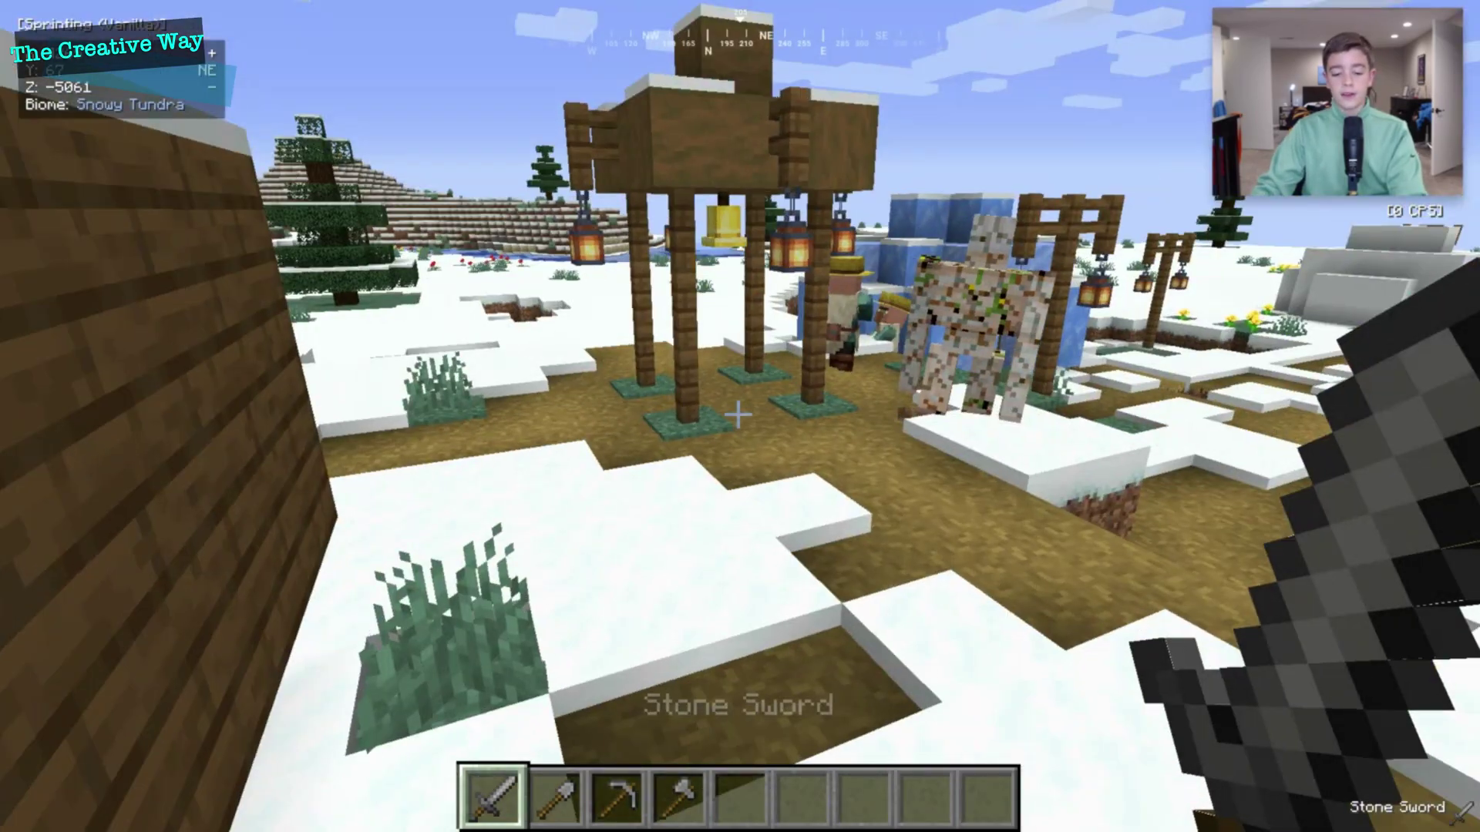
key("w")
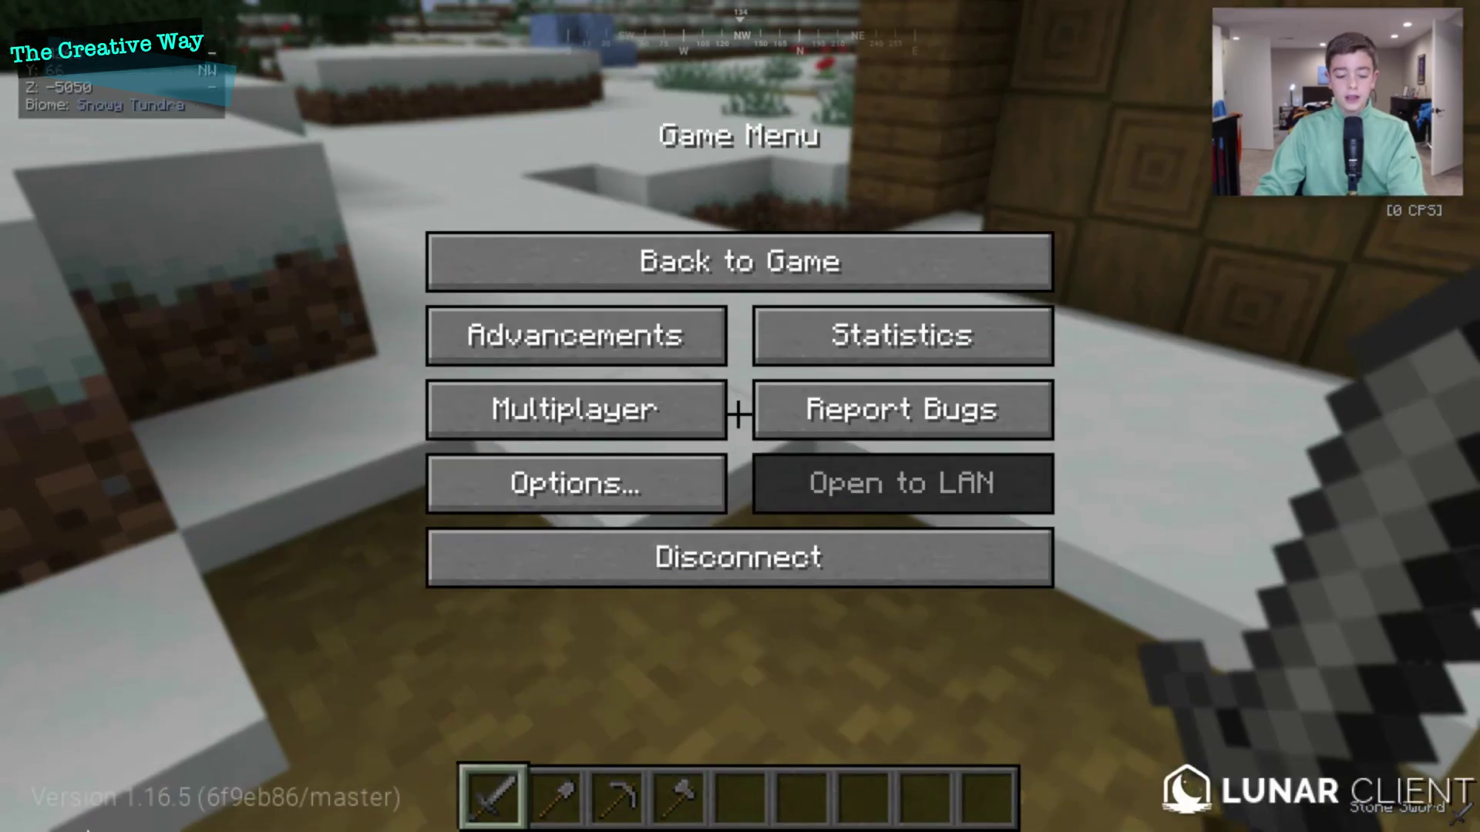
- Switch to Chrome and look up the setAdmin console command on the SuperAuth wiki's Commands page
key("Escape")
mouse_move(524, 829)
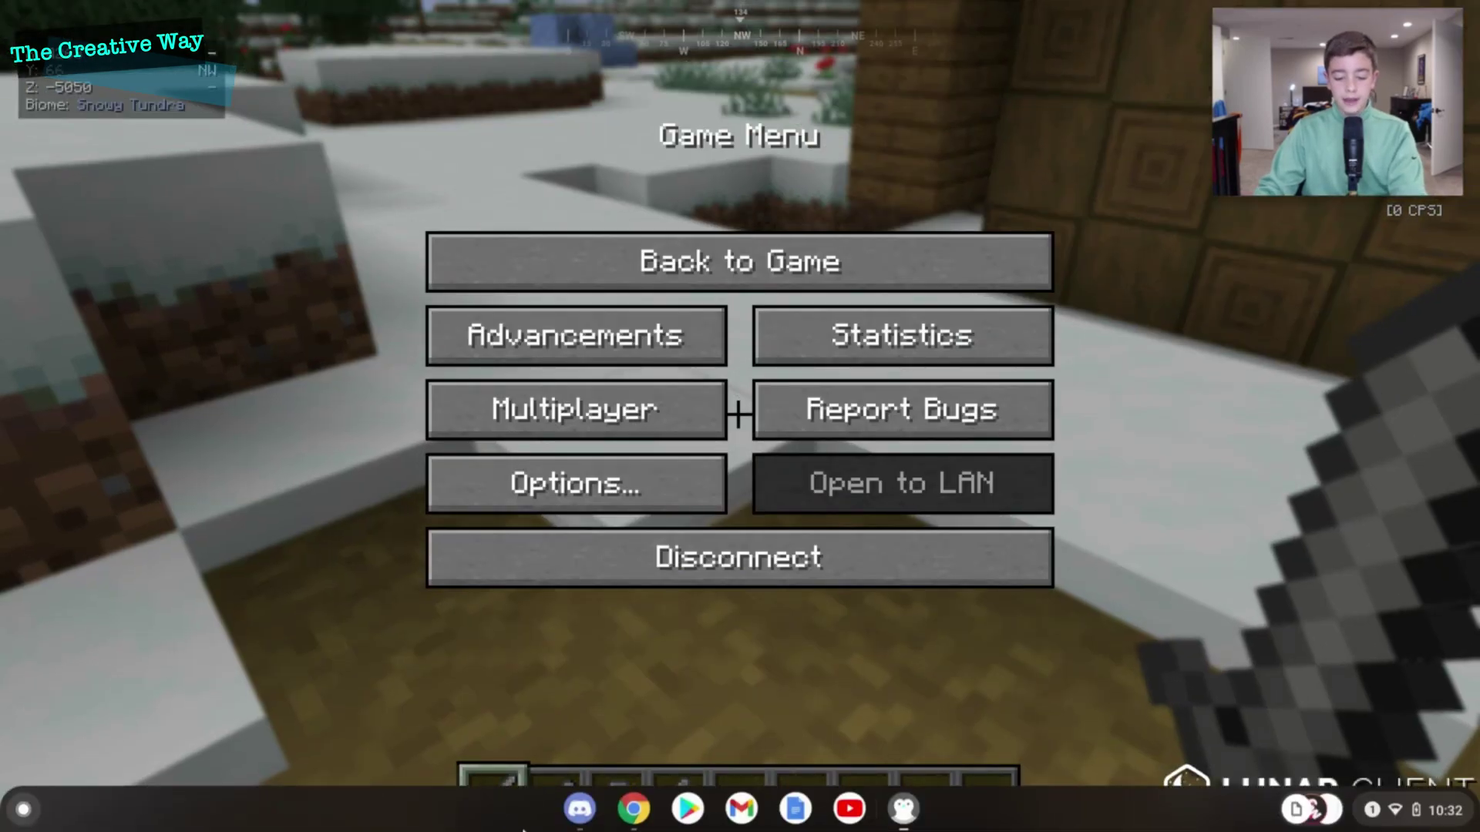
left_click(631, 810)
left_click(594, 17)
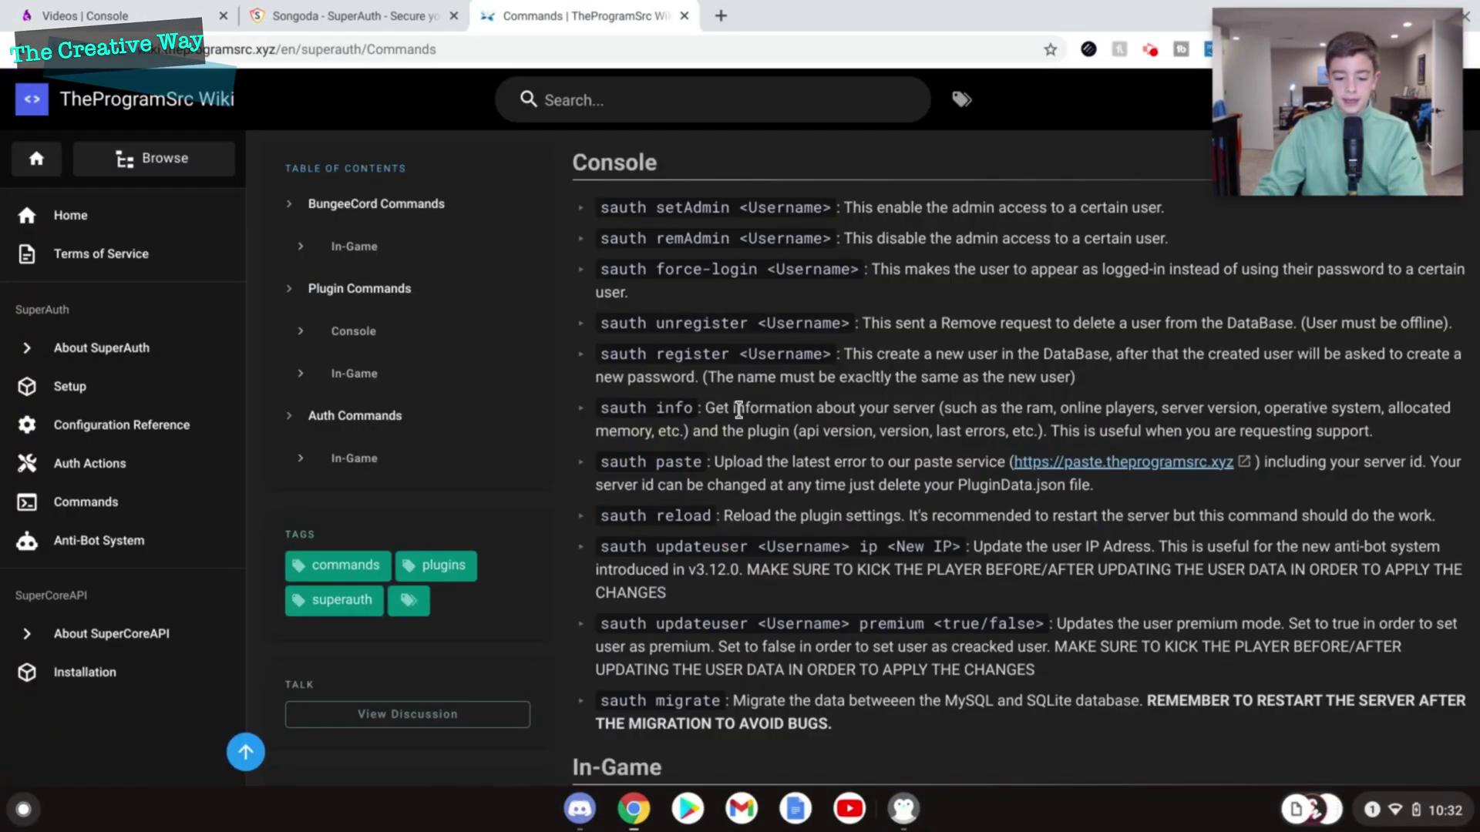
left_click_drag(615, 210, 717, 213)
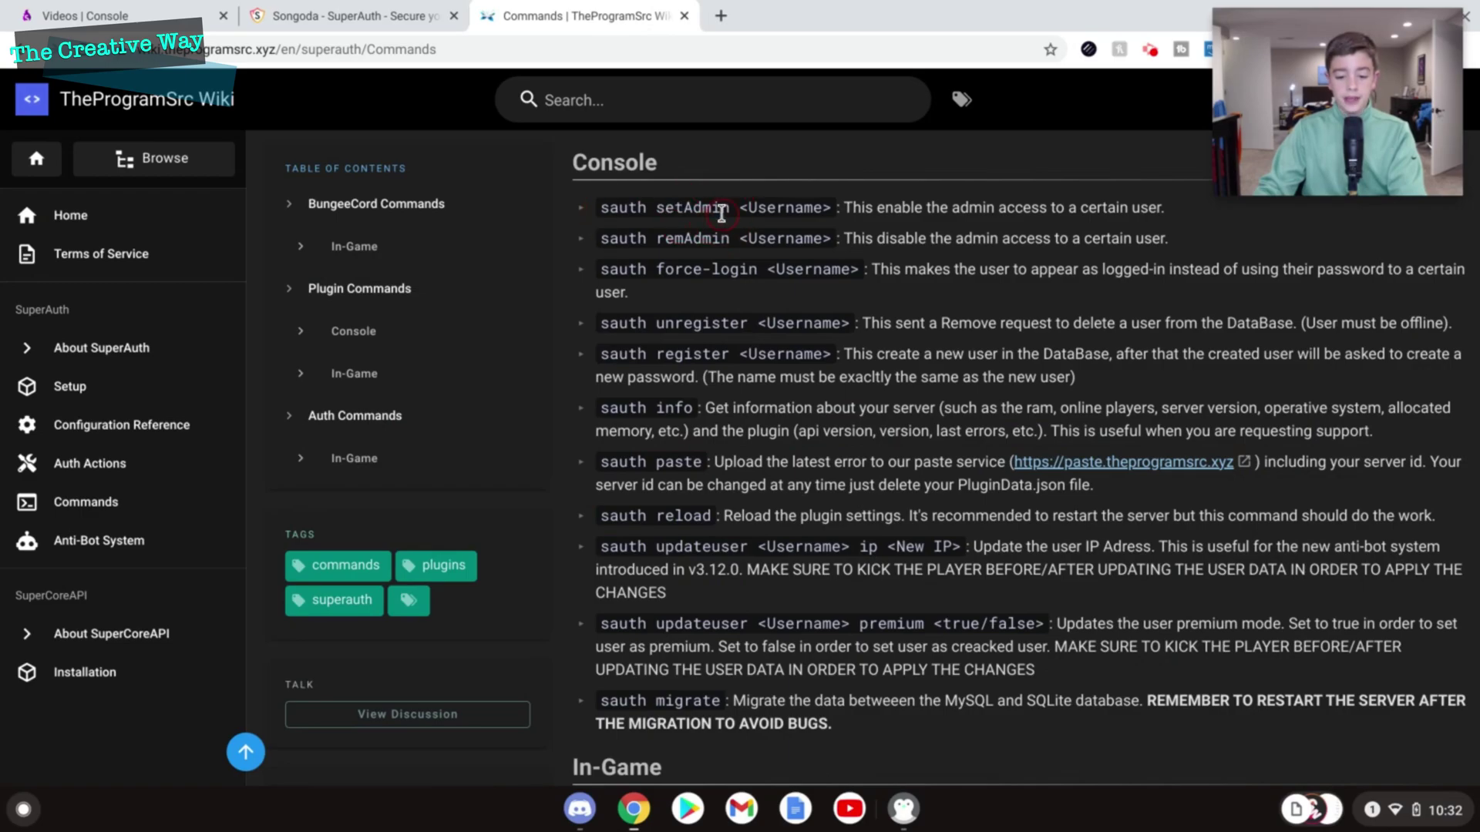
- Grant the player SuperAuth admin access by running "sauth setadmin" with their username in the server console
left_click(85, 16)
left_click(494, 430)
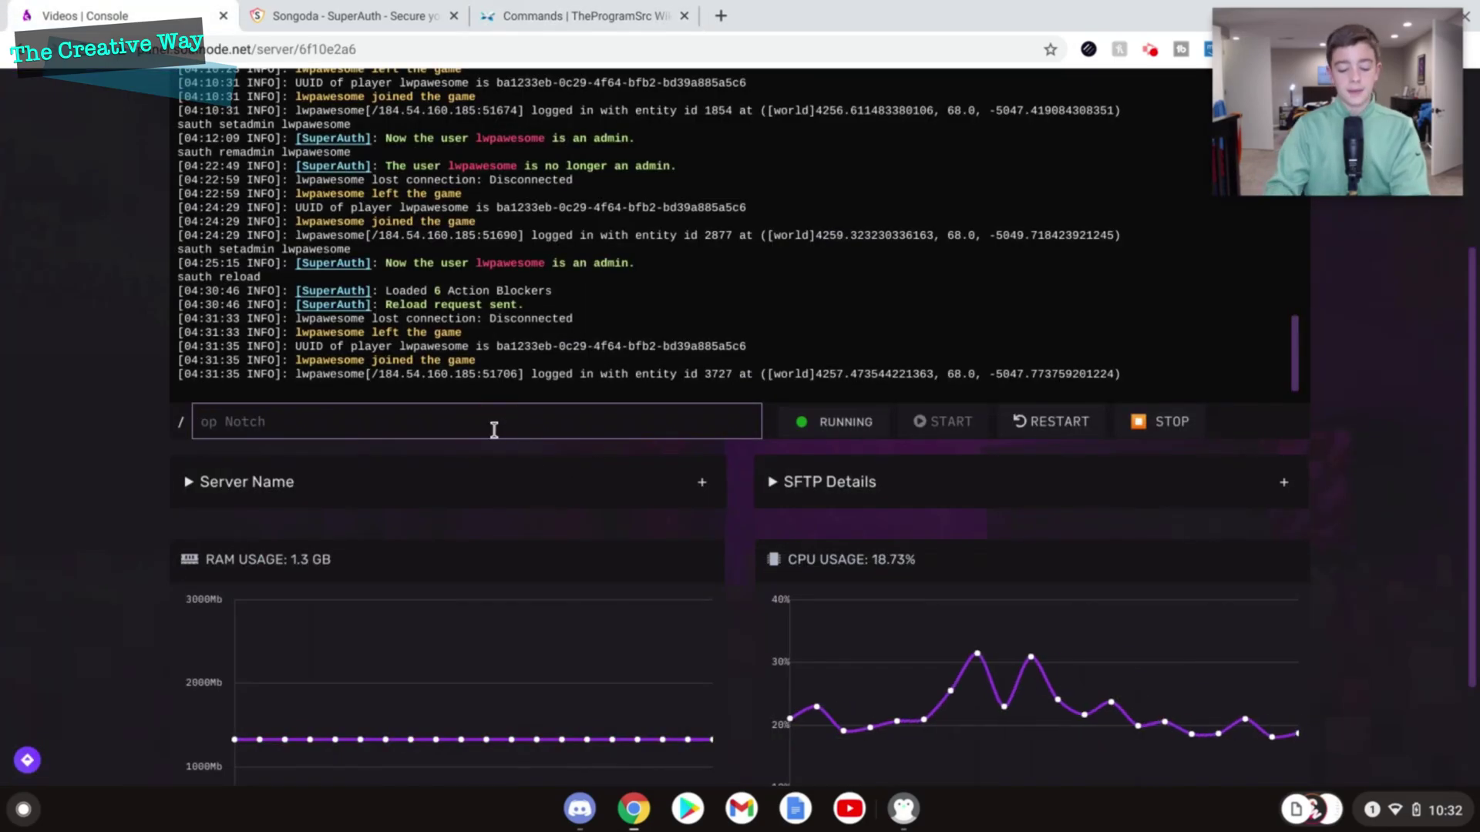
type("sauth")
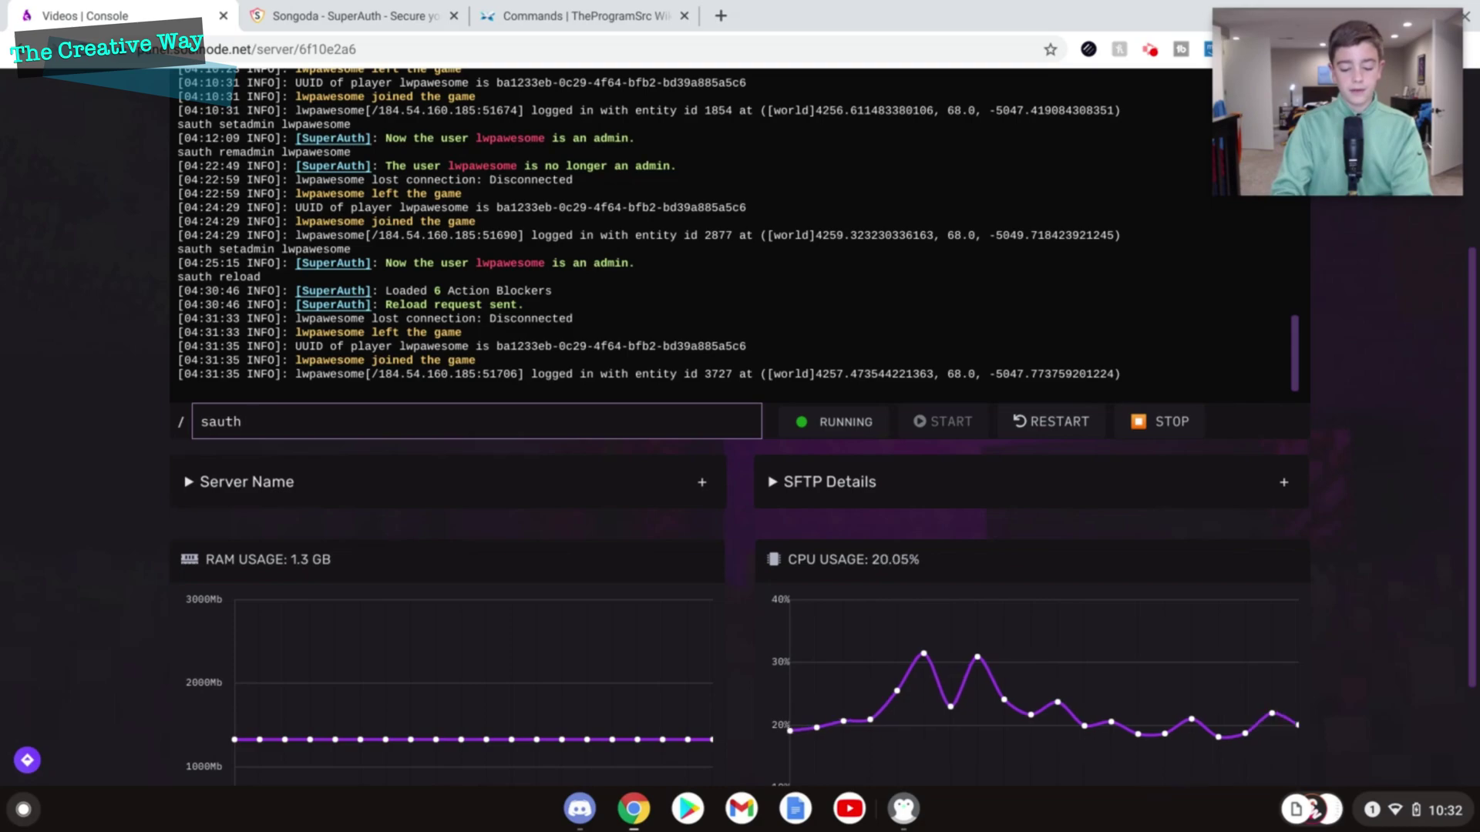
type(" setadmin ")
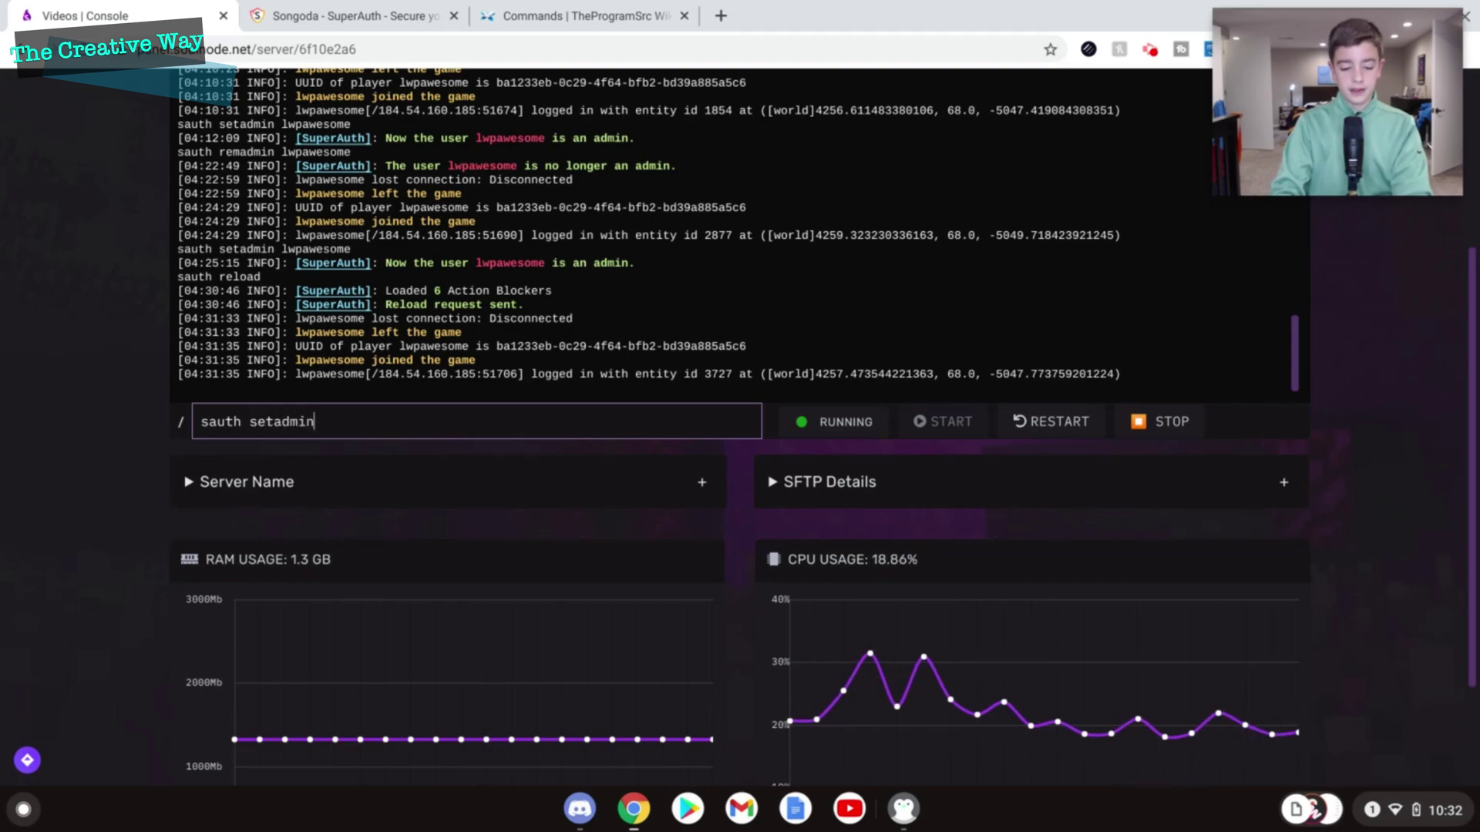
type("lwpawesome")
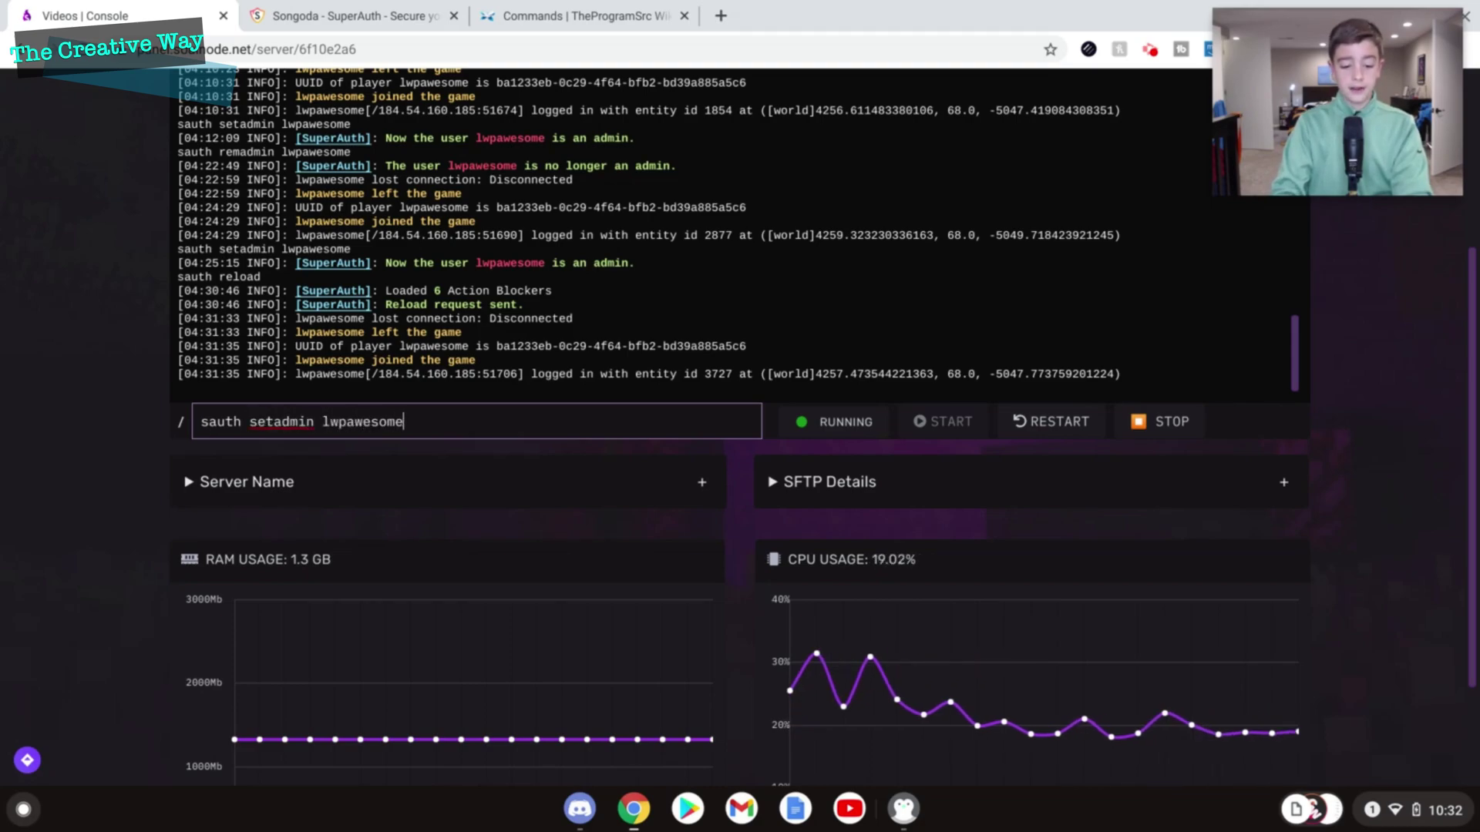
key("Return")
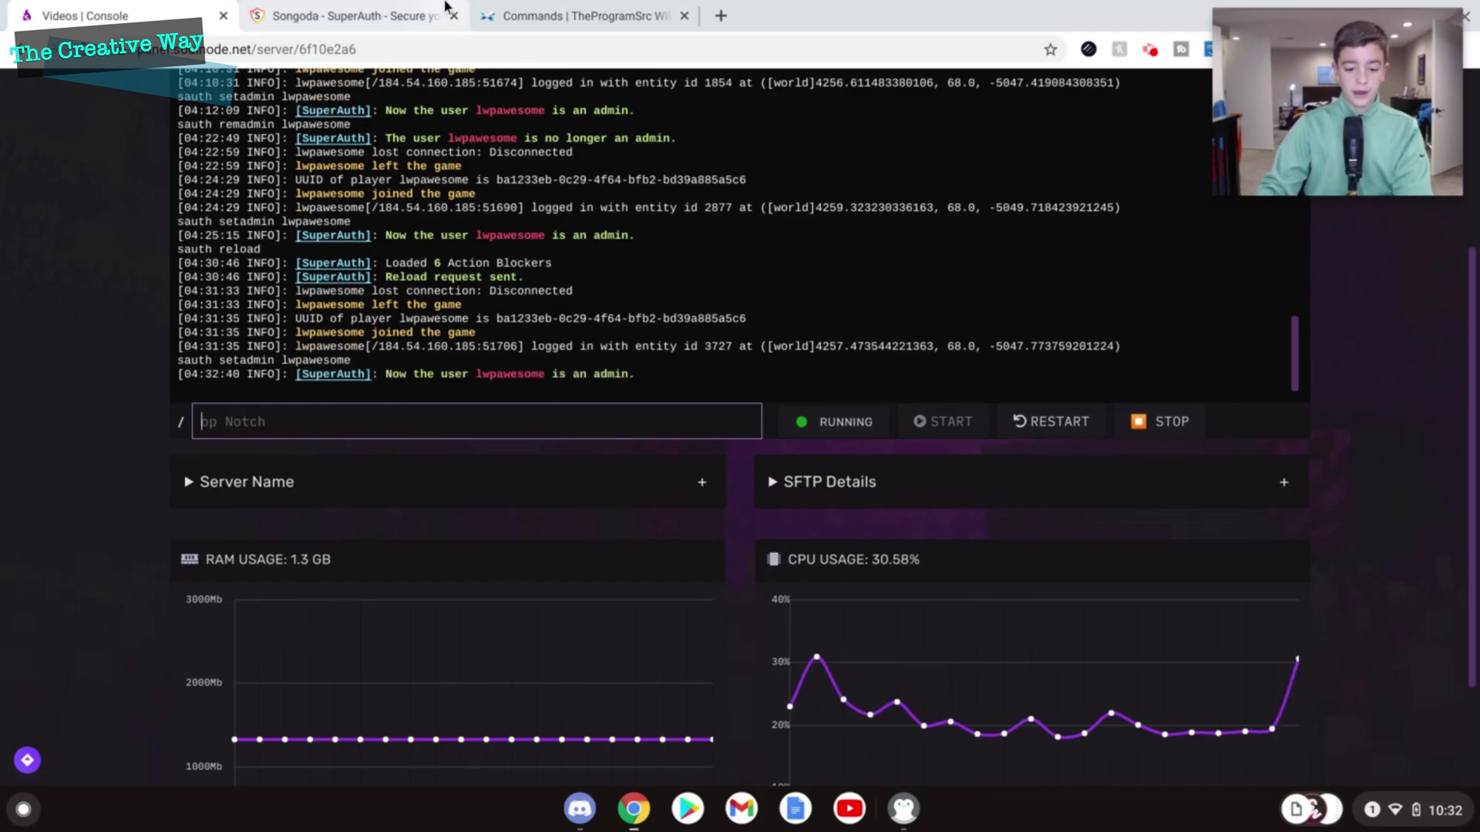
- Return to the wiki's Commands page and read the console entries from sauth force-login through sauth info
left_click(461, 9)
left_click(6, 815)
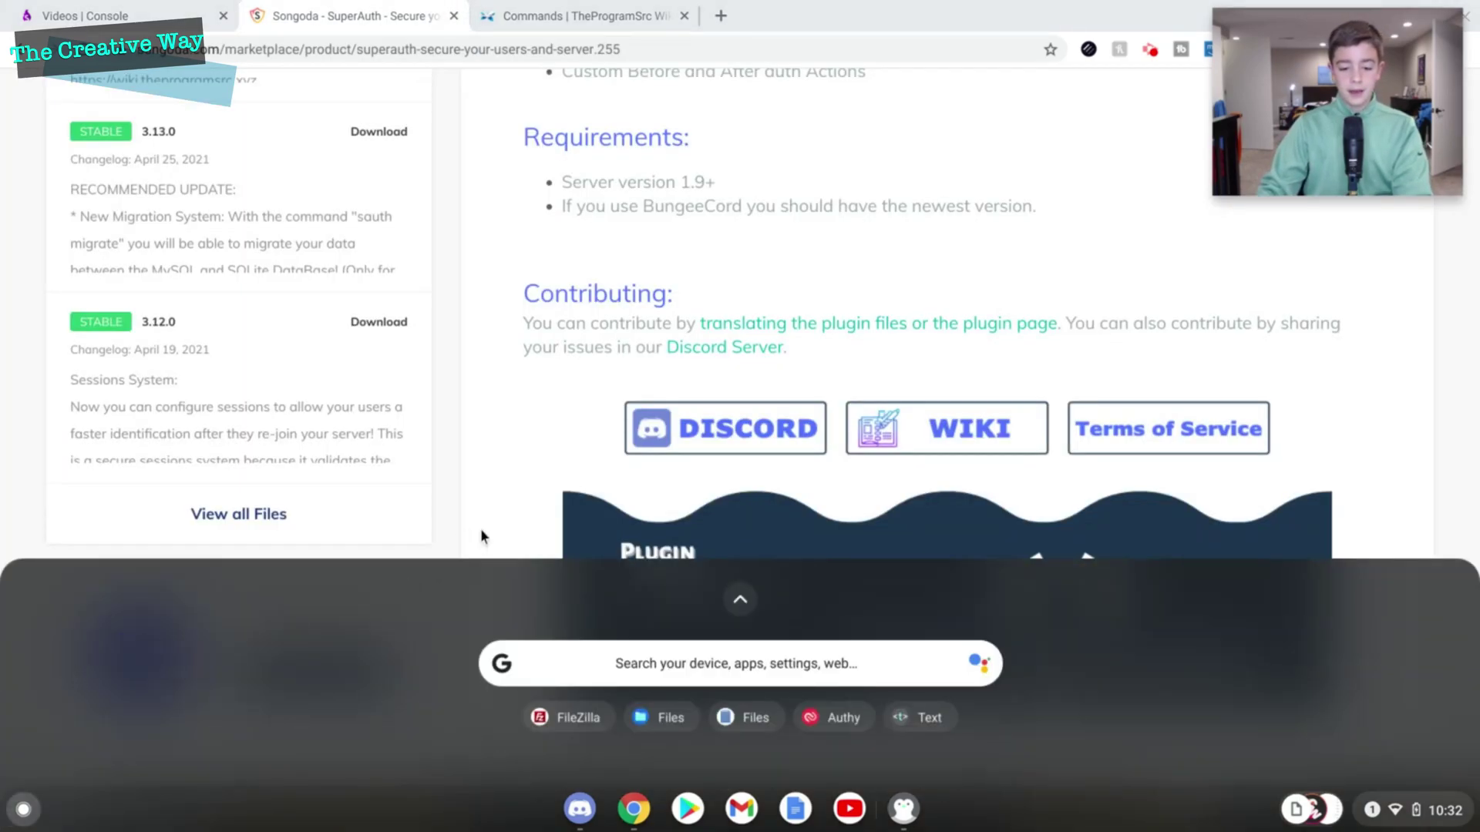
left_click(621, 9)
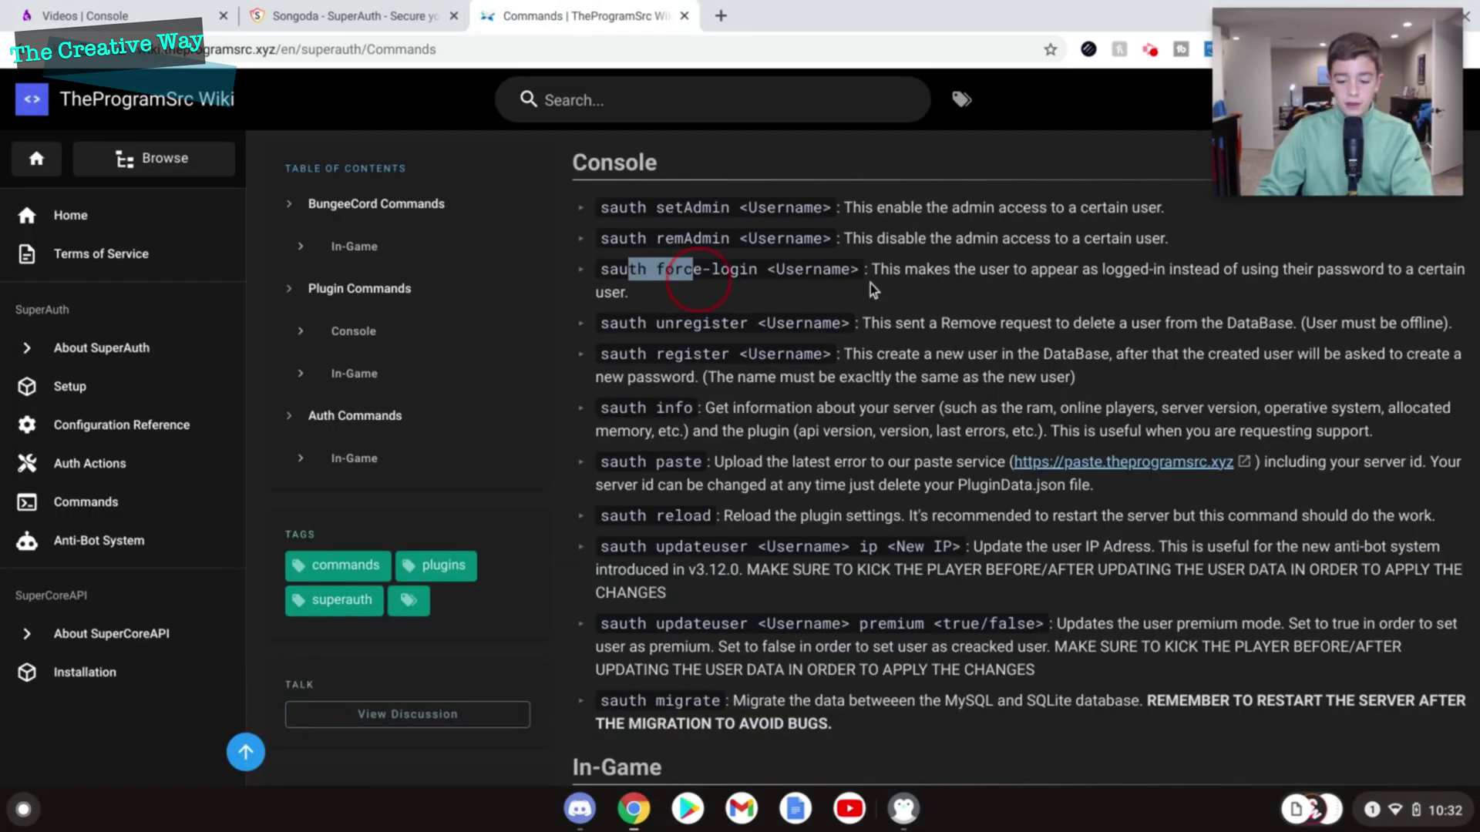
left_click_drag(873, 291, 859, 277)
double_click(729, 270)
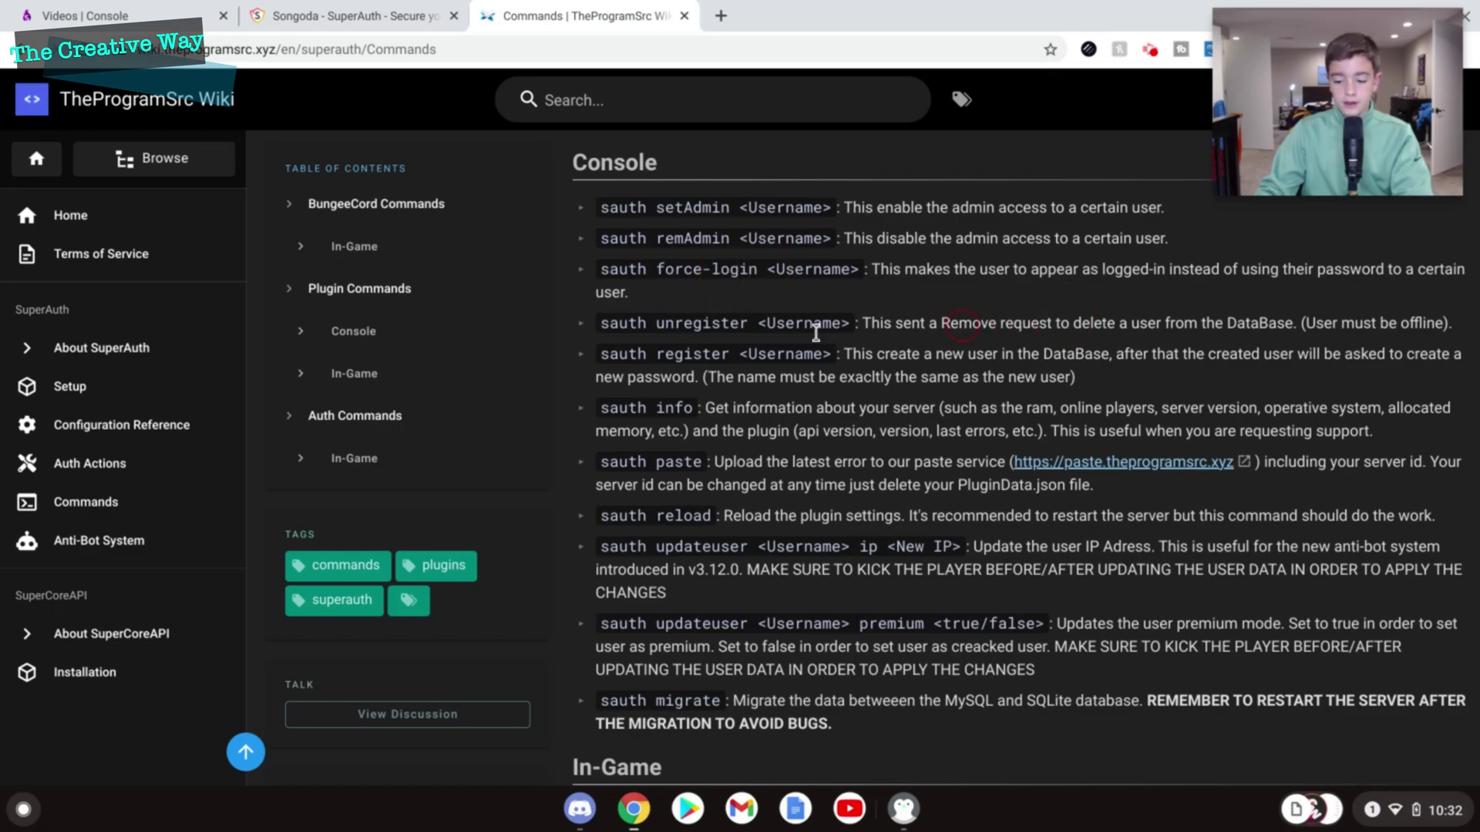
scroll(678, 338, "down", 1)
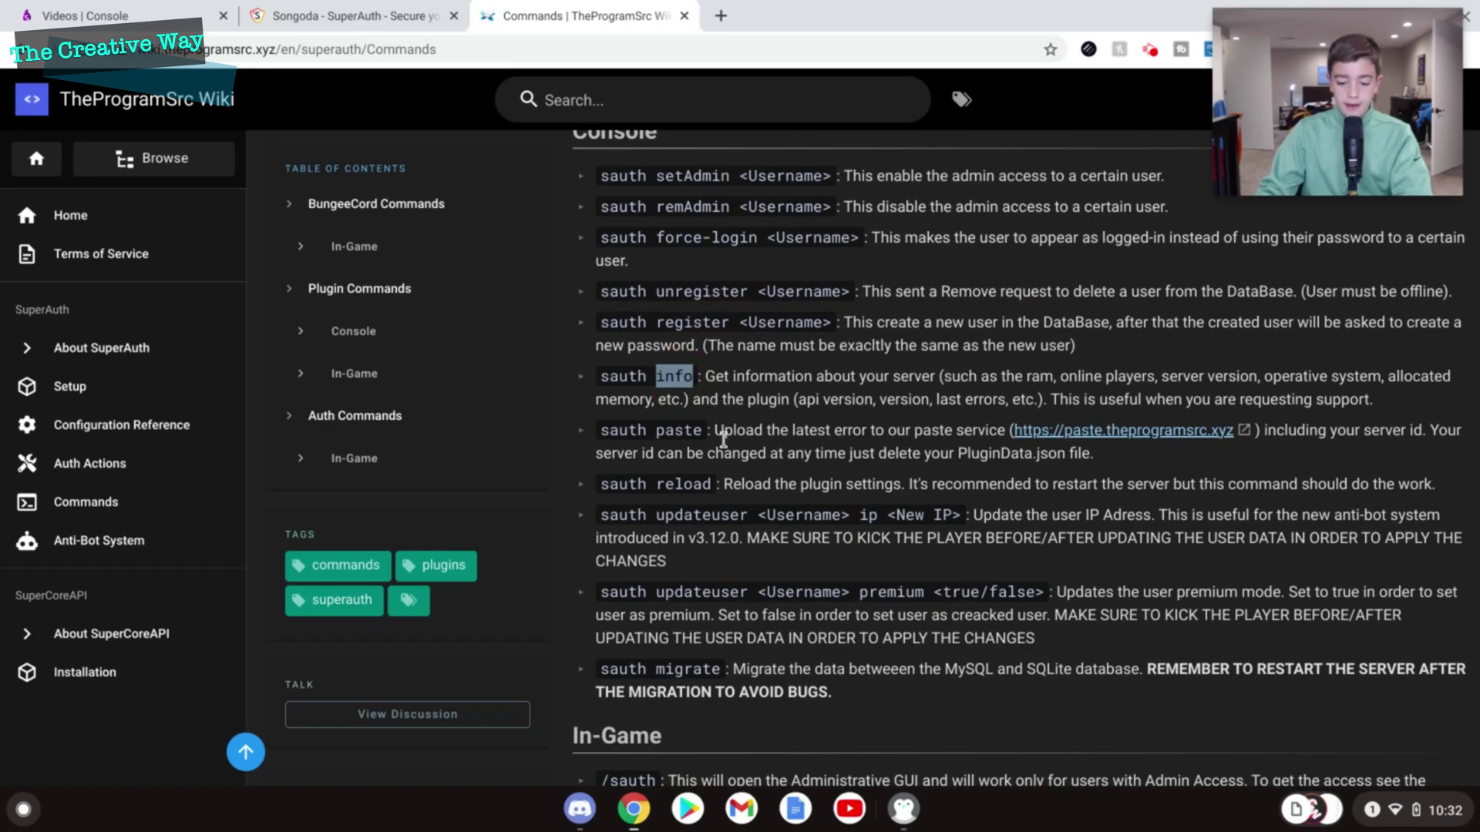
- Run "sauth info" in the server console
left_click(85, 15)
type("sauth")
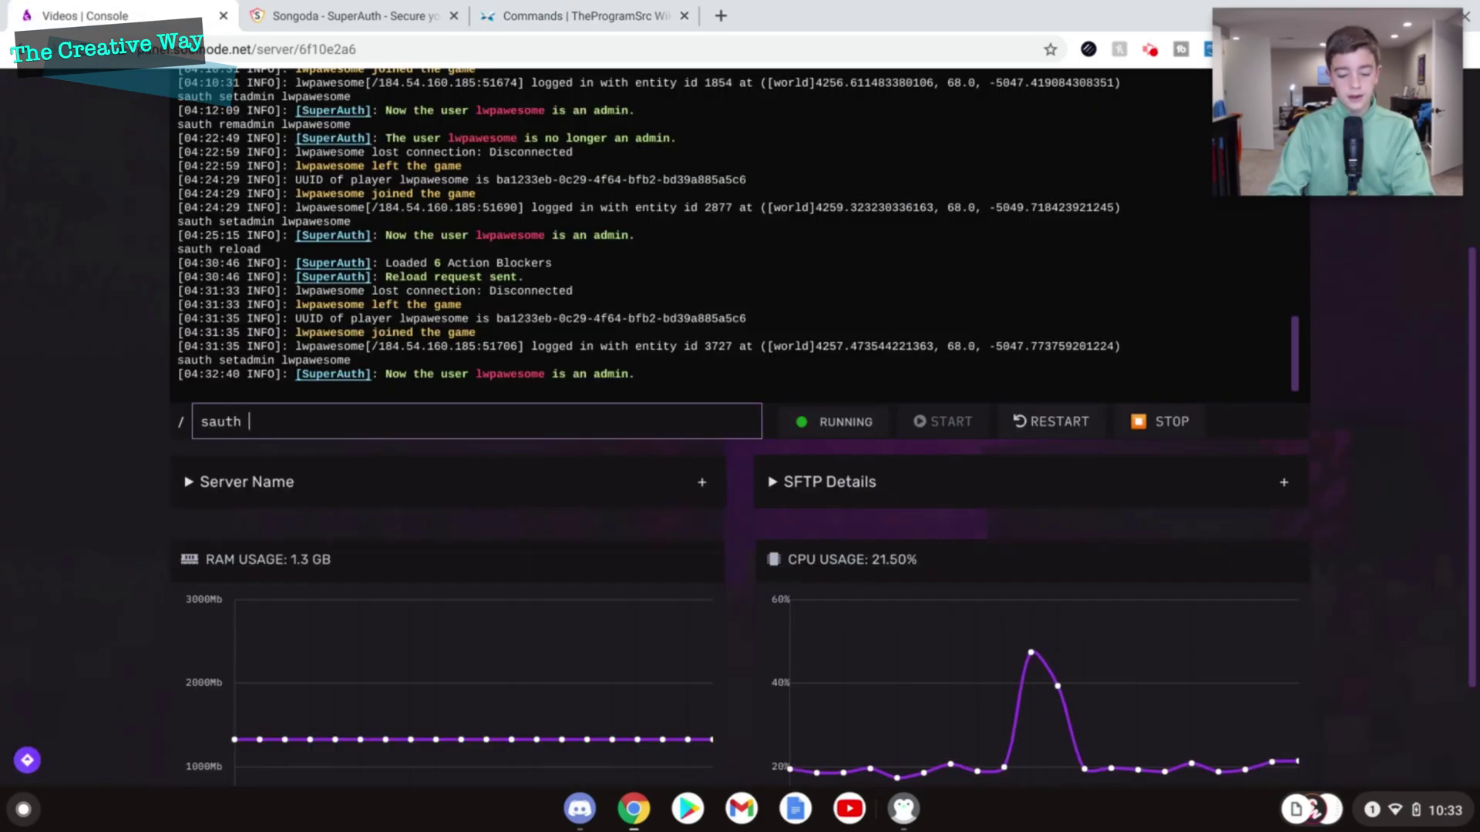
type(" info")
key("Return")
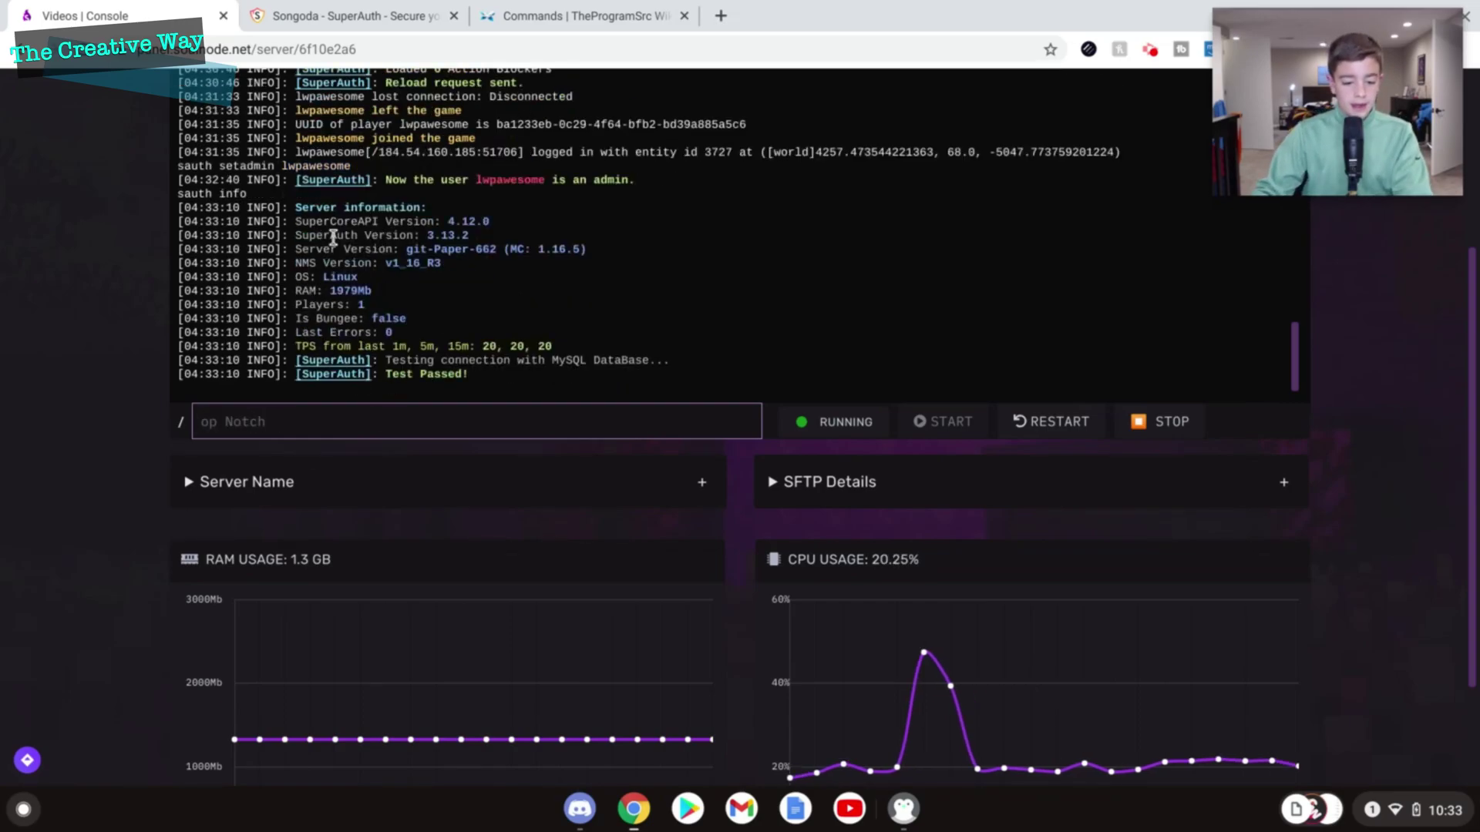
- Examine the server information output in the console: plugin and server versions, OS, RAM, players, errors, TPS and the MySQL connection test
left_click_drag(301, 236, 539, 236)
left_click(448, 235)
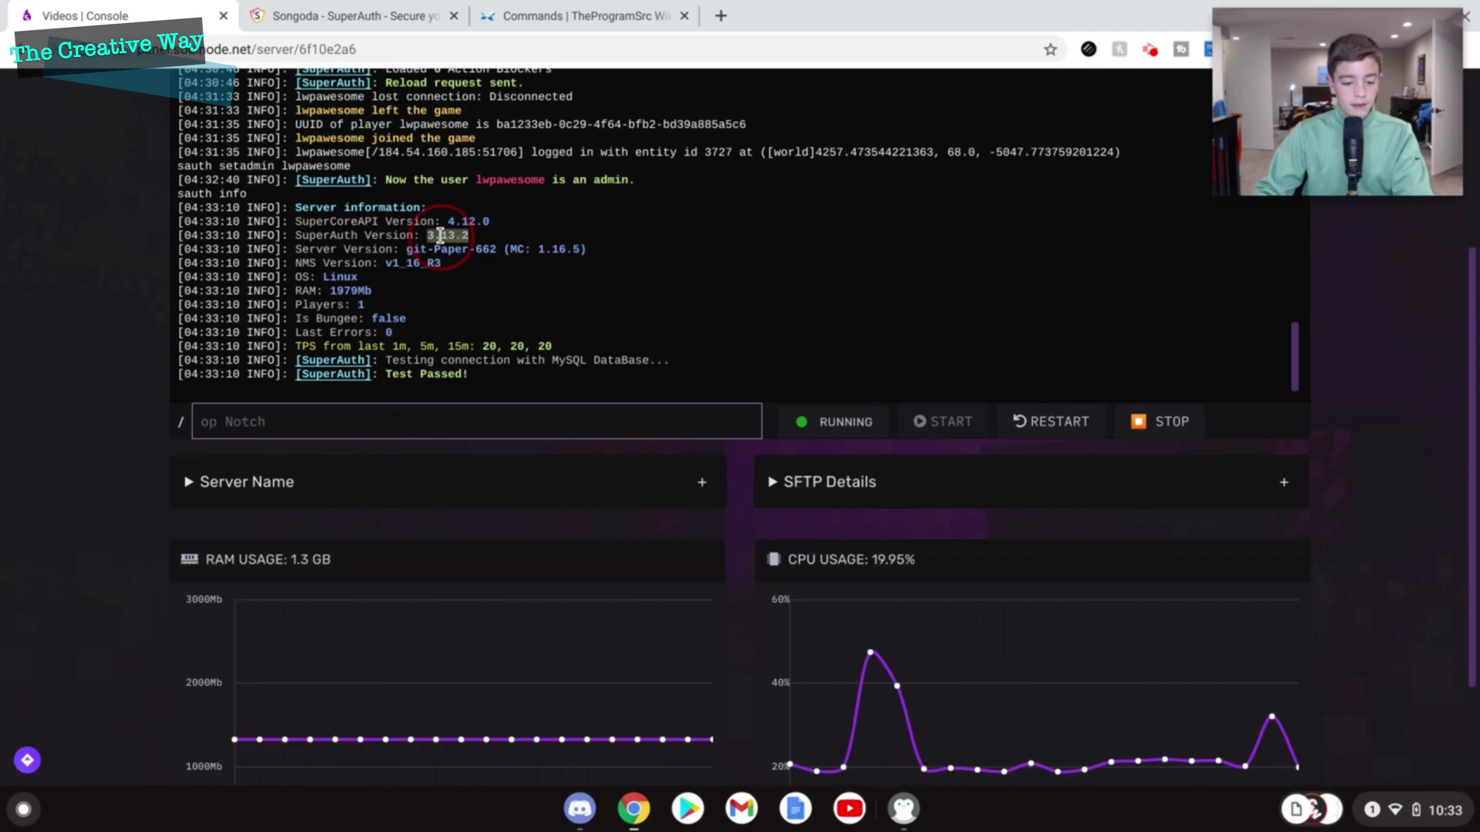
left_click(380, 241)
left_click_drag(428, 250, 511, 248)
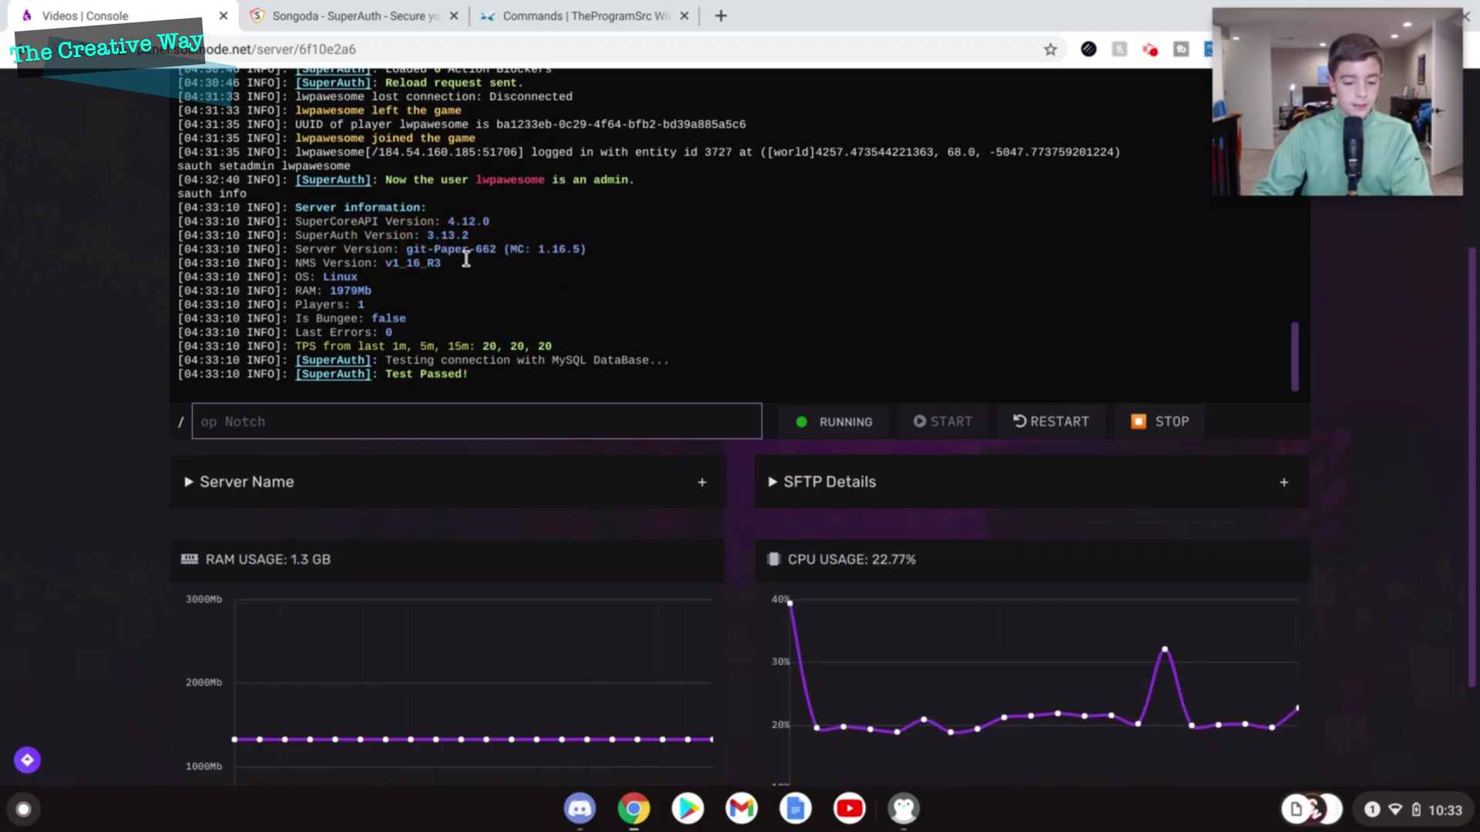
left_click(344, 275)
double_click(345, 291)
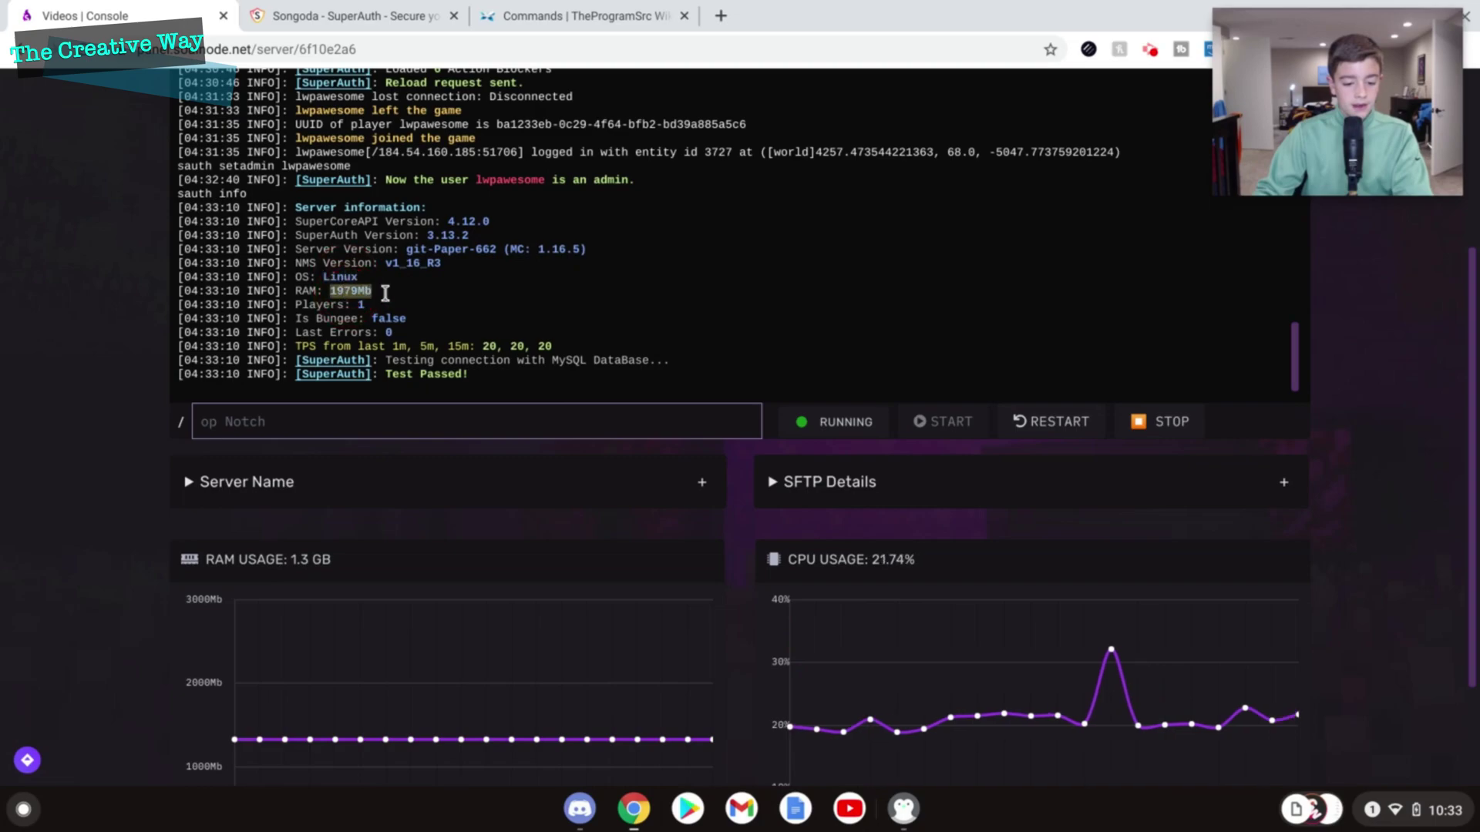
left_click(473, 319)
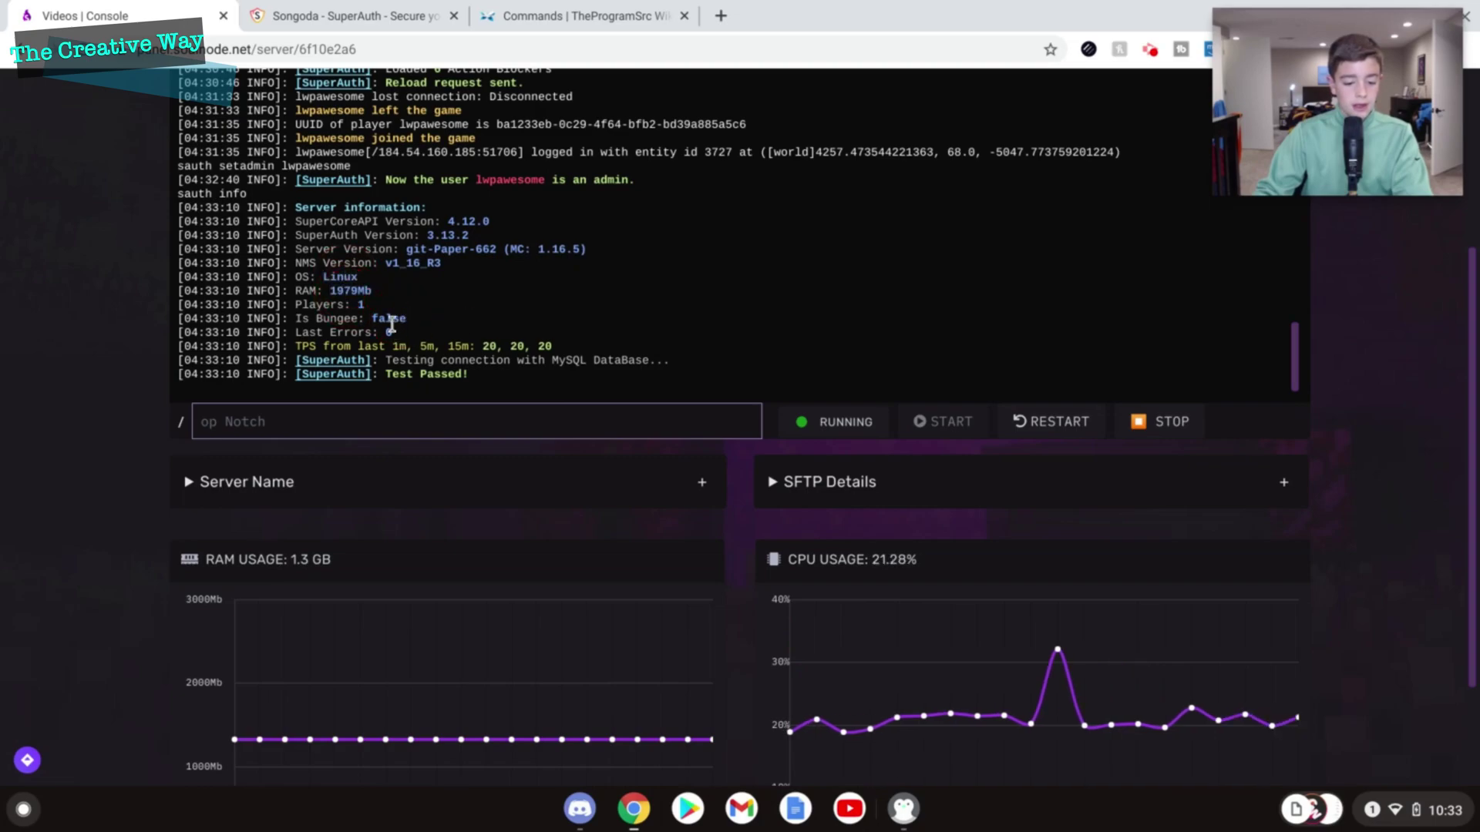
left_click_drag(331, 291, 760, 337)
left_click(654, 339)
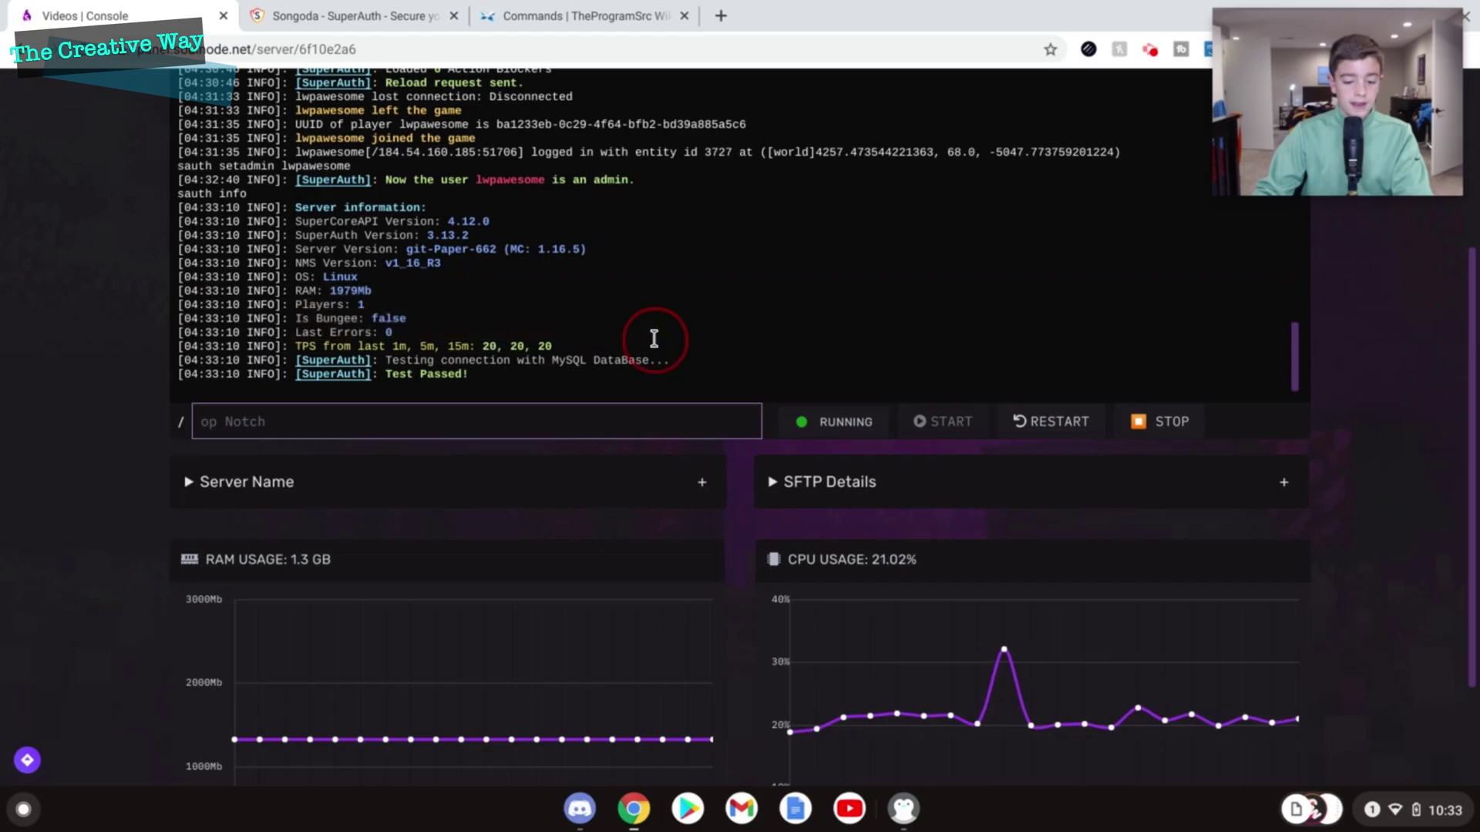
left_click_drag(467, 347, 357, 347)
left_click(588, 351)
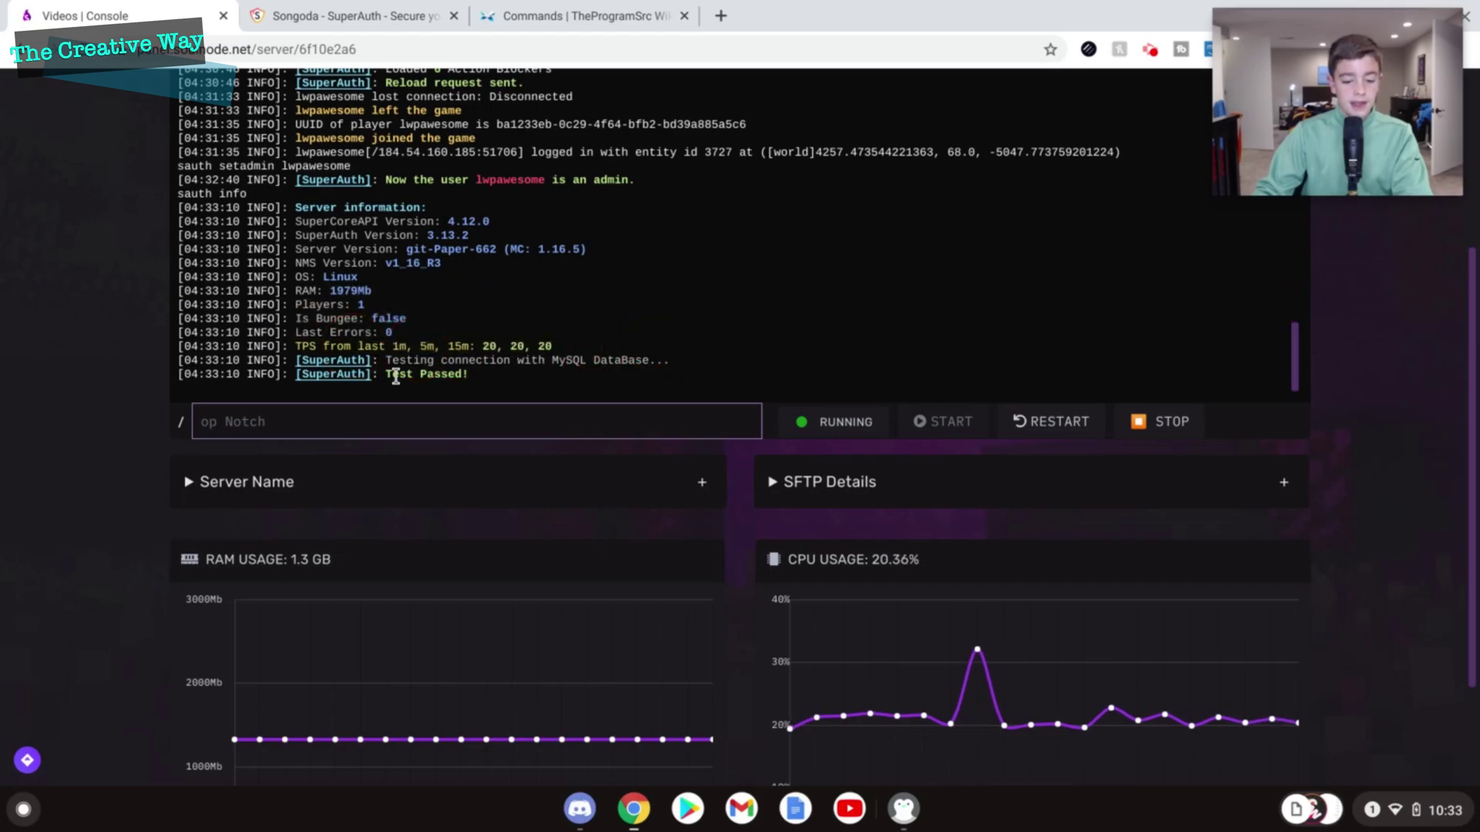
left_click_drag(388, 376, 488, 374)
double_click(616, 362)
left_click(615, 362)
- Read the wiki's sauth updateuser entries for changing a user's IP and premium mode
left_click(578, 15)
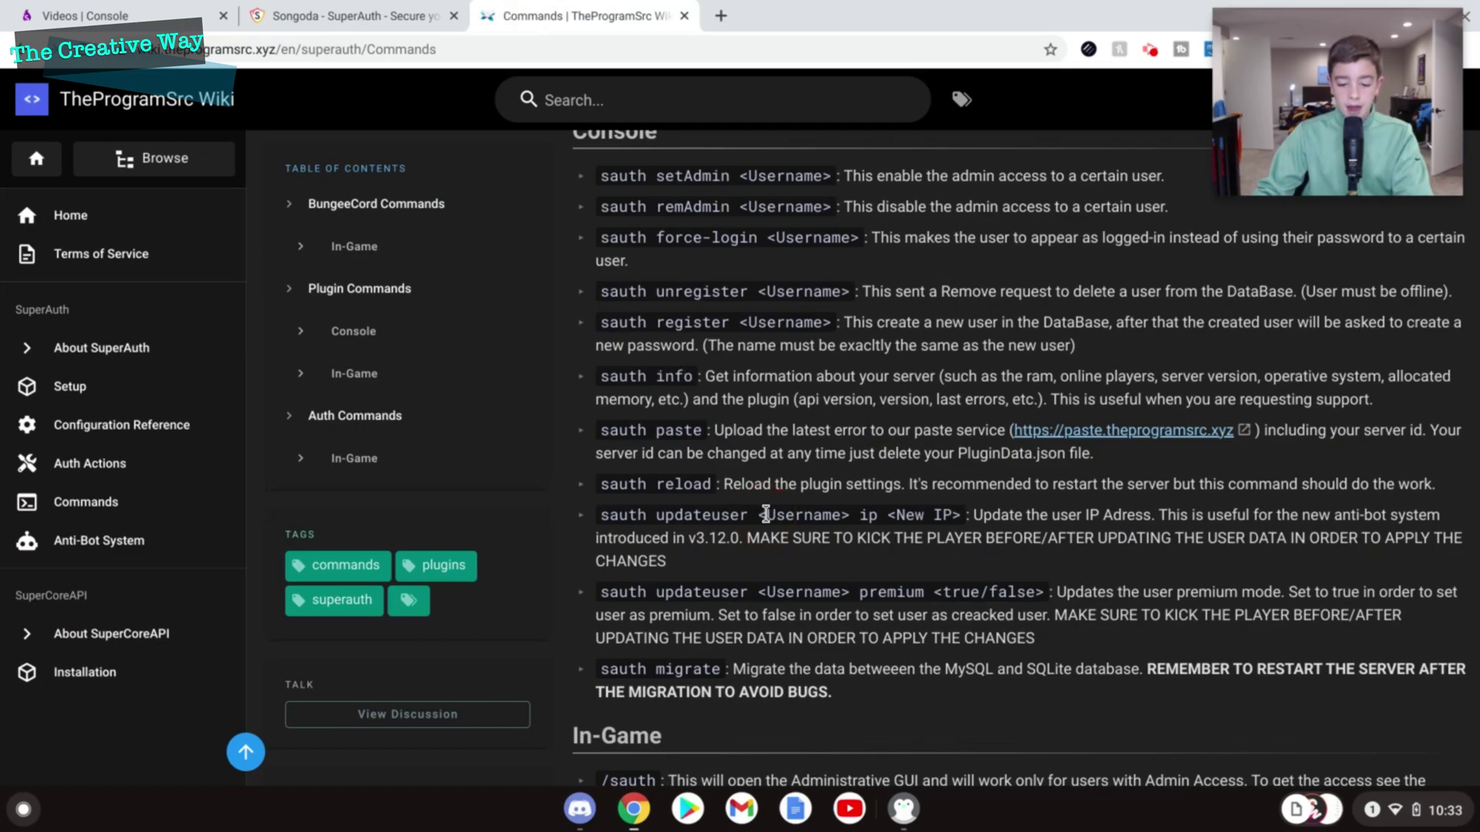
left_click_drag(683, 518, 824, 515)
left_click(847, 516)
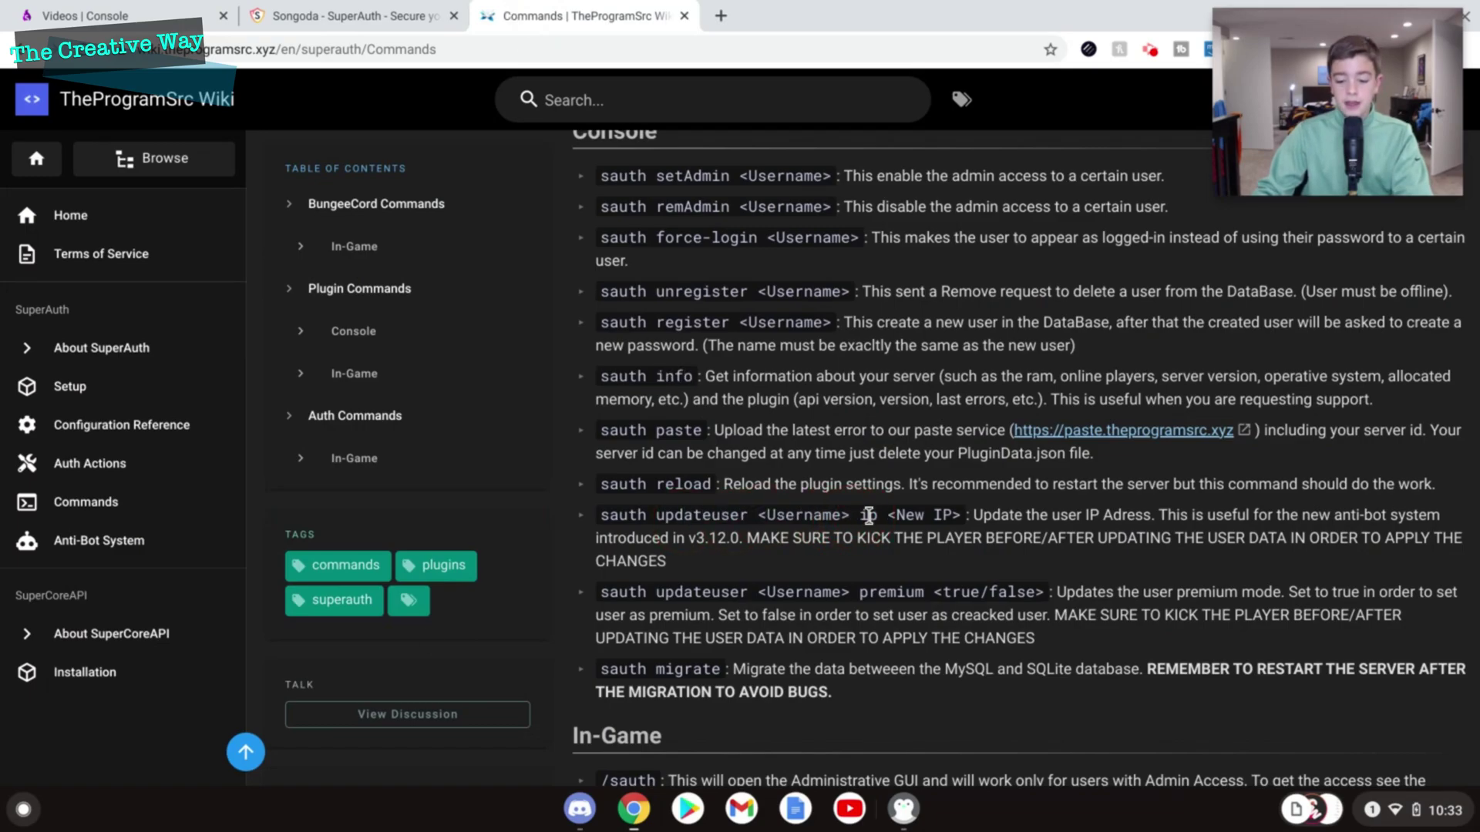
left_click_drag(961, 515, 613, 518)
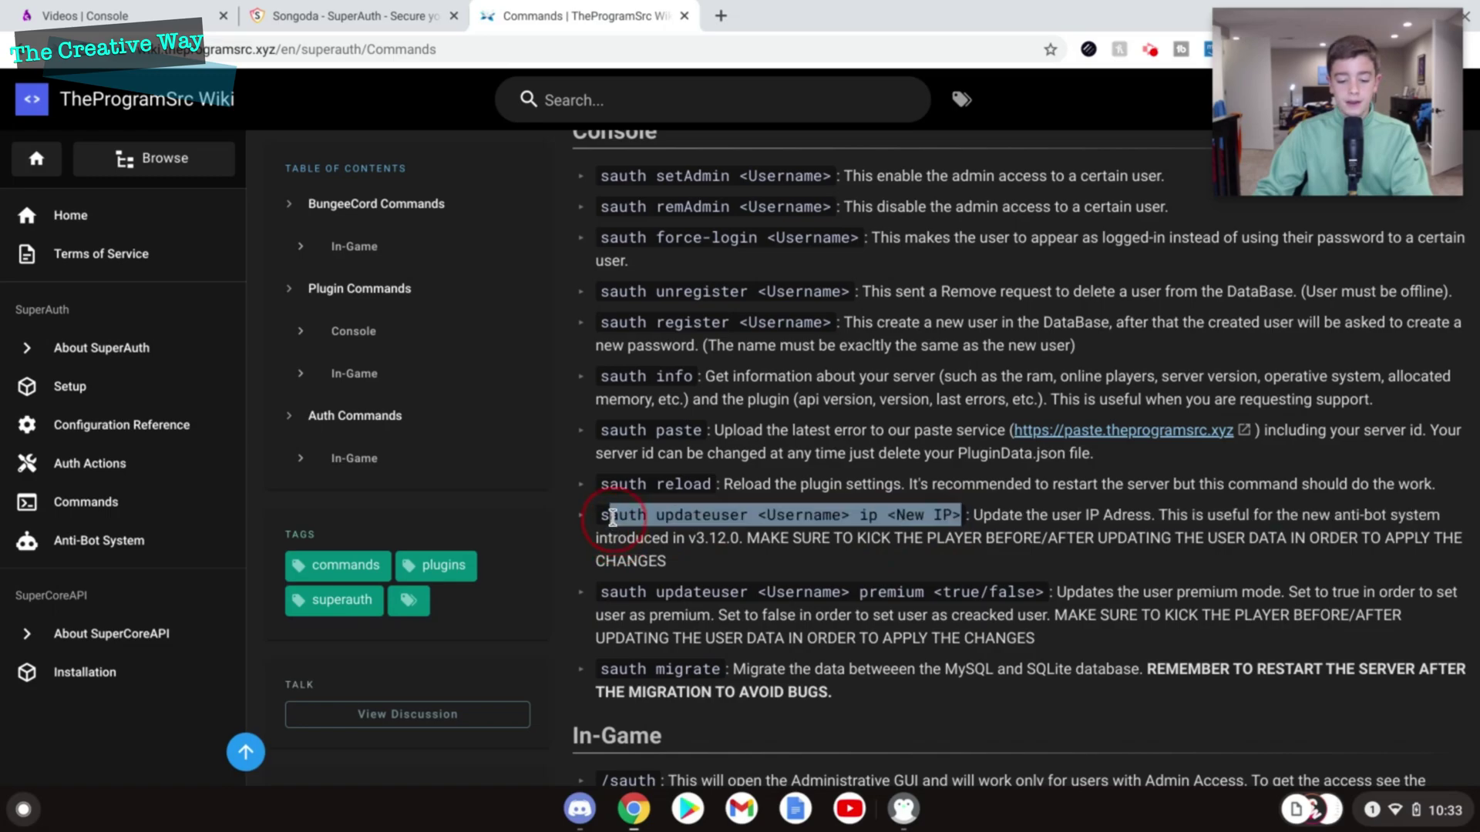
triple_click(782, 595)
left_click(781, 595)
- Try running "sauth updateuser" in the server console with the player's username and the premium option, without a true/false value
left_click(160, 10)
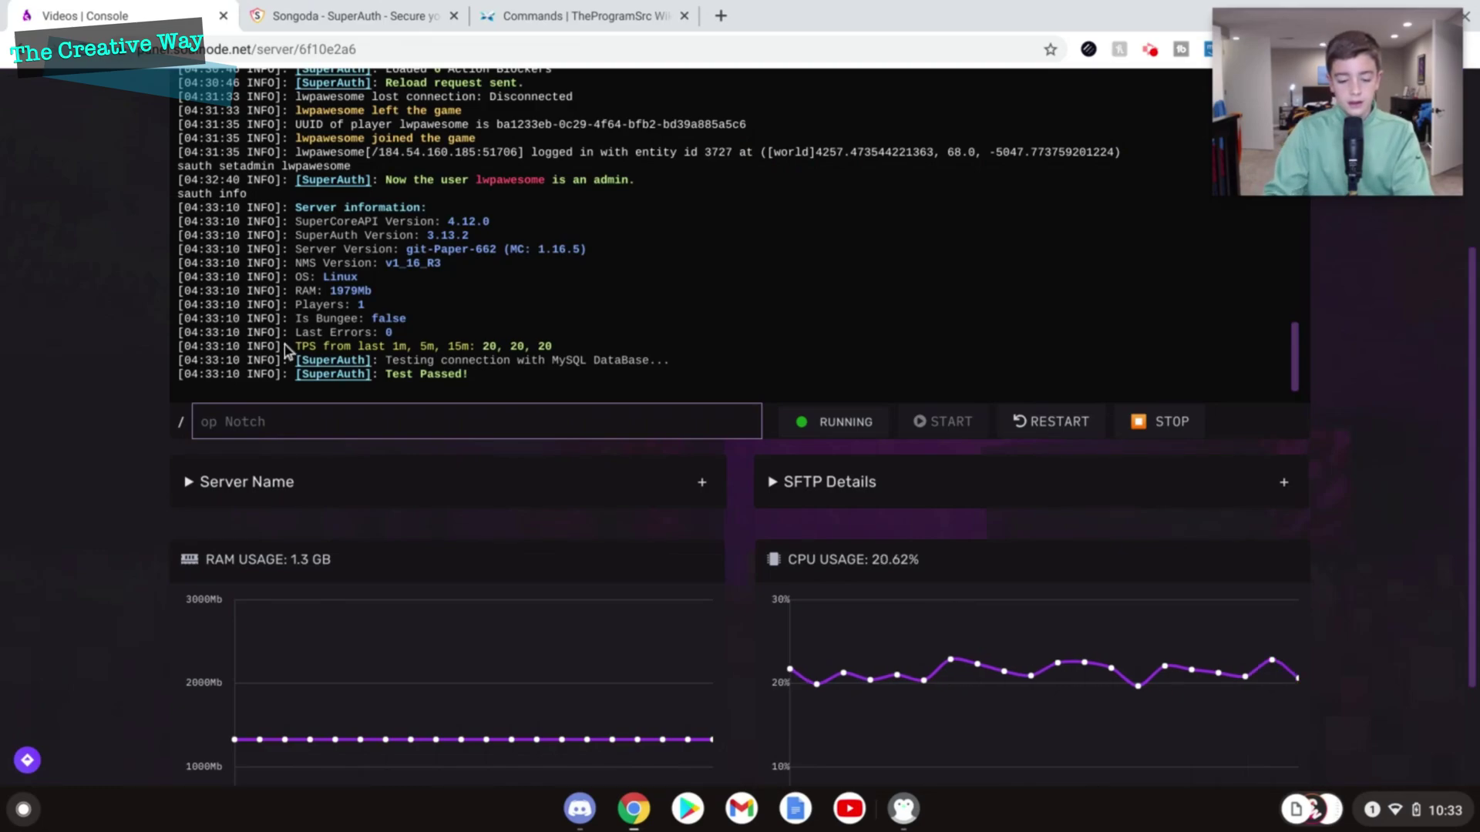
left_click(243, 436)
type("sauth ")
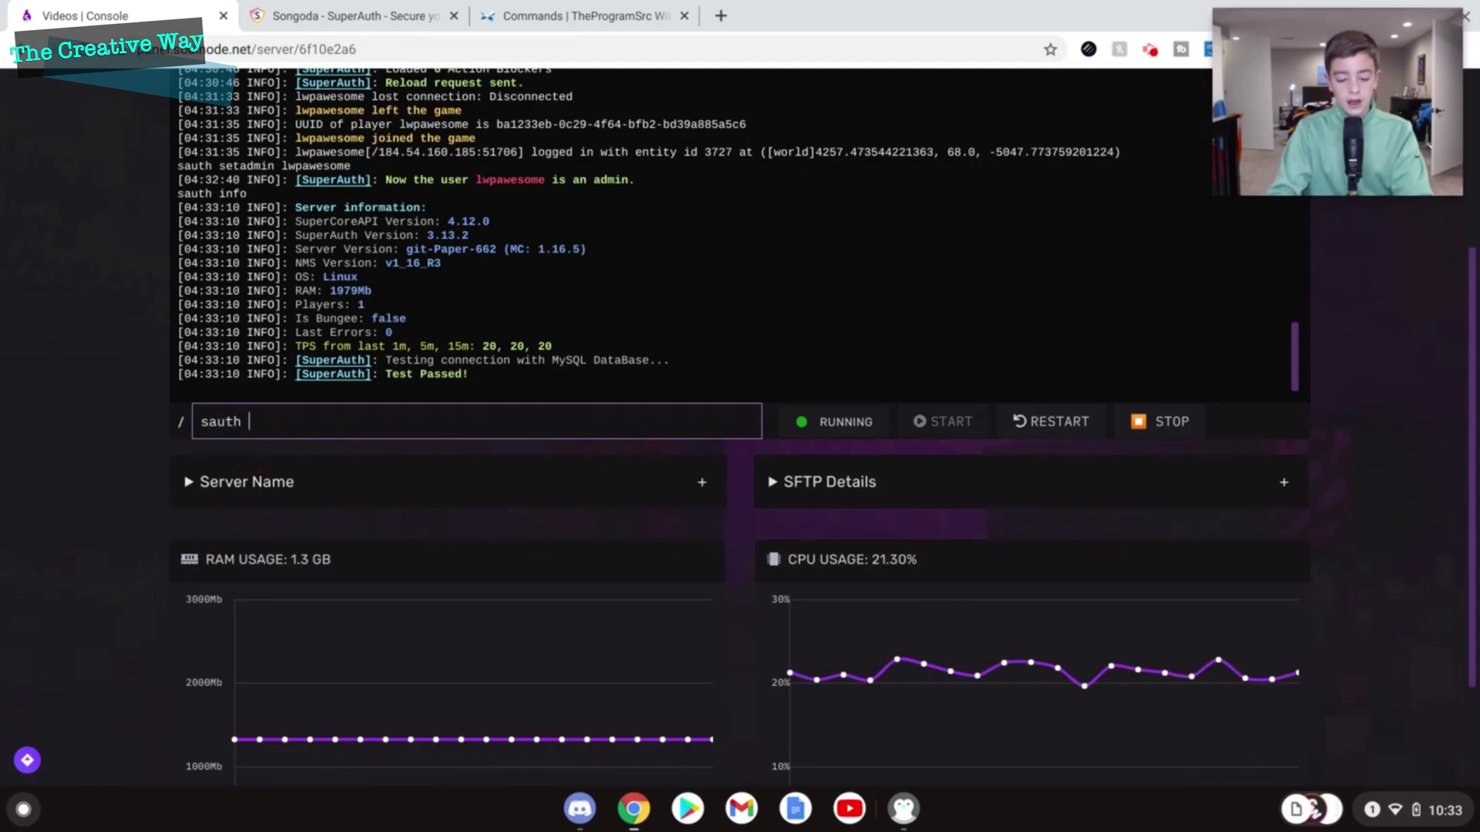
type("updateuse")
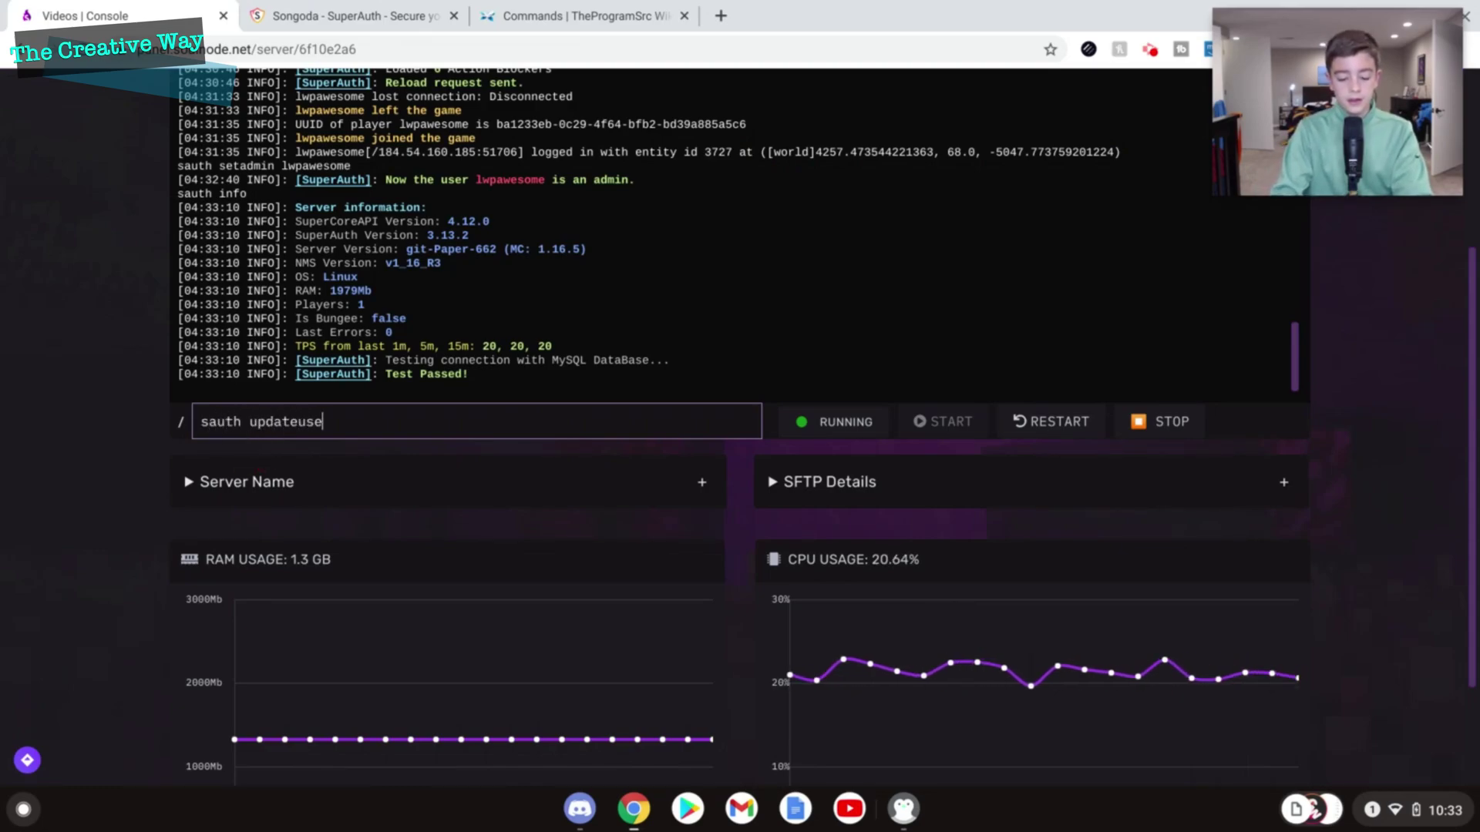
type("r lwpawes")
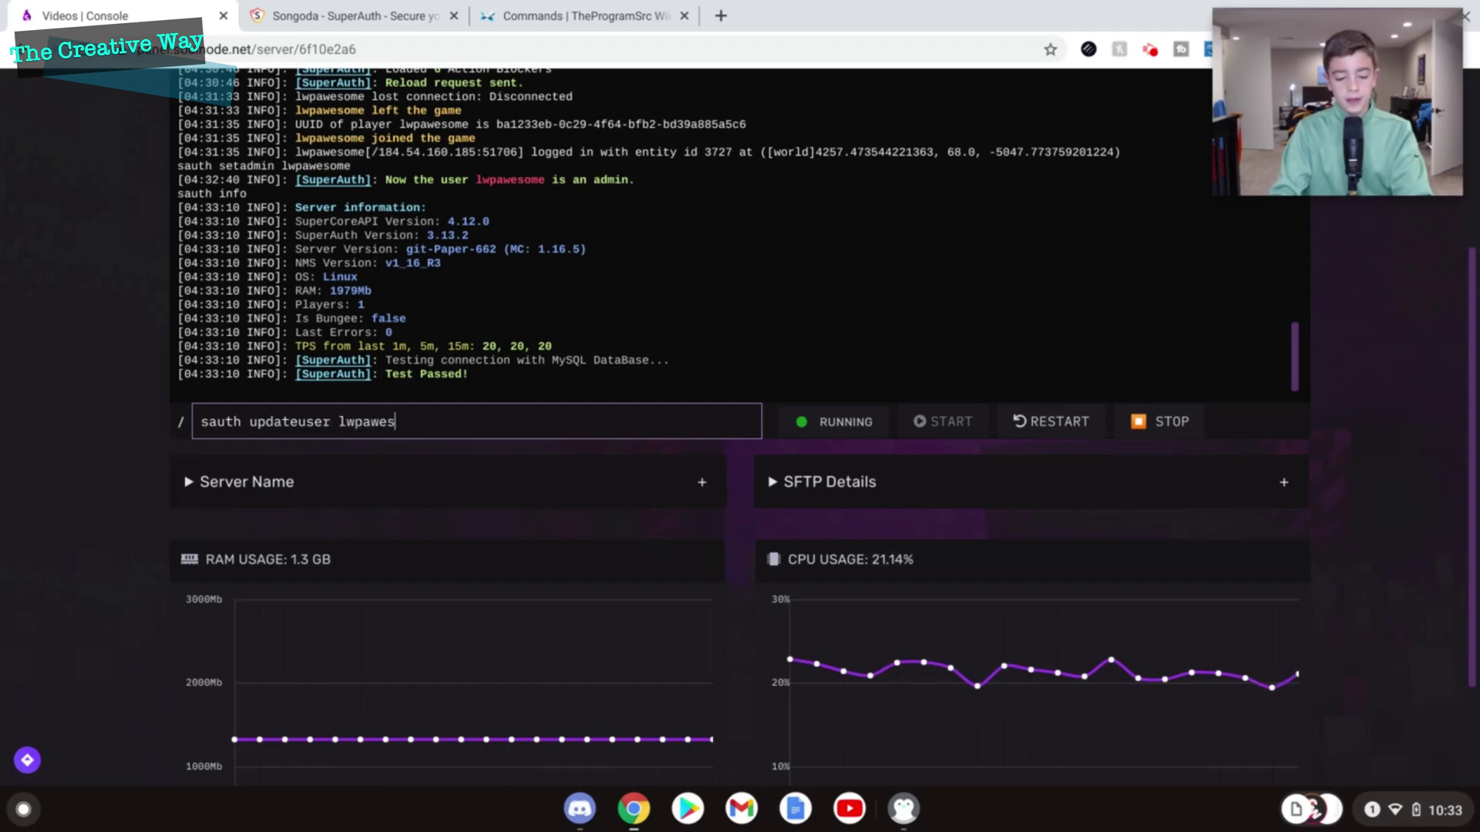
type("ome pref")
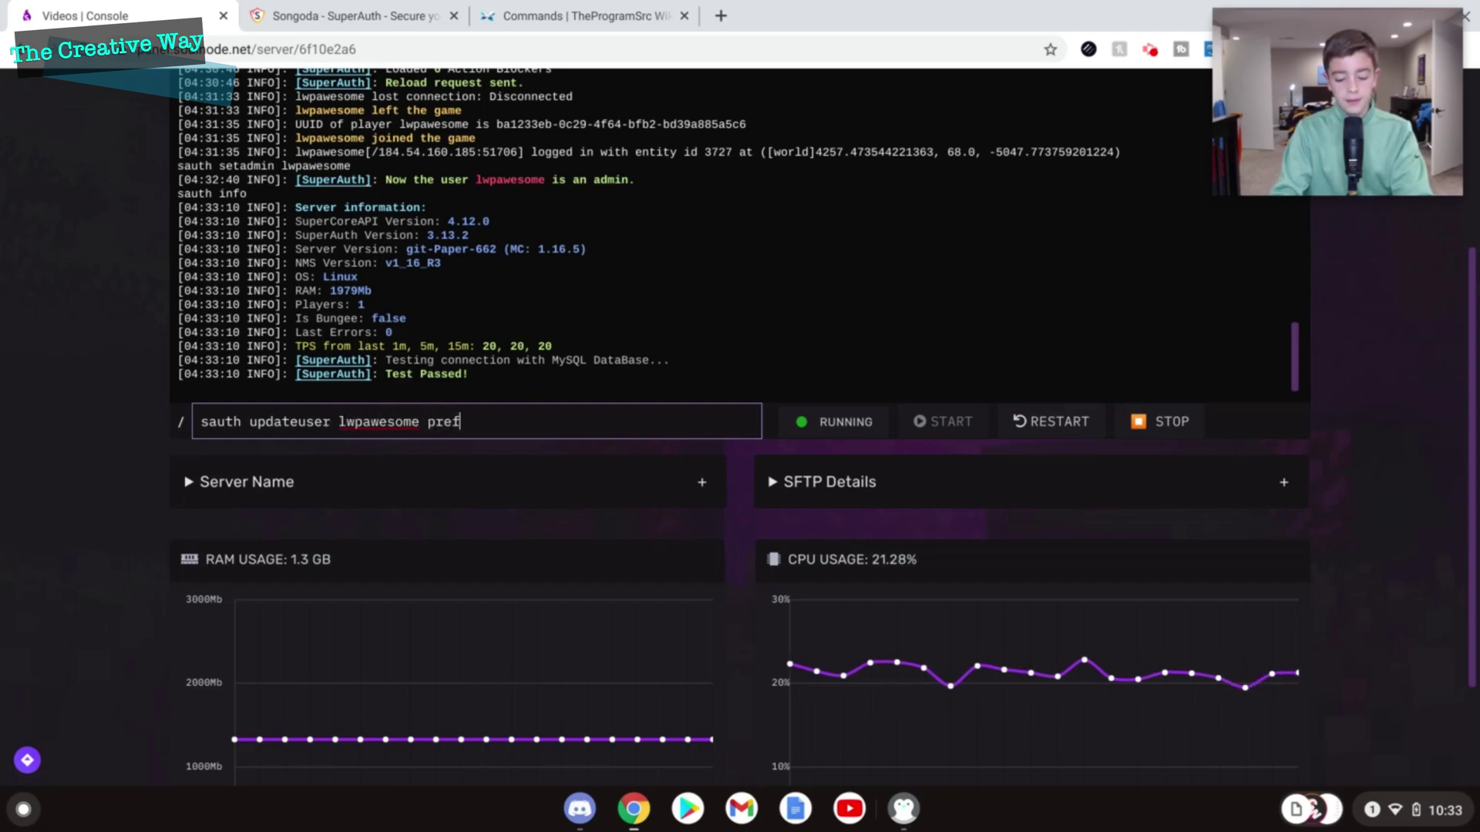
type("mu")
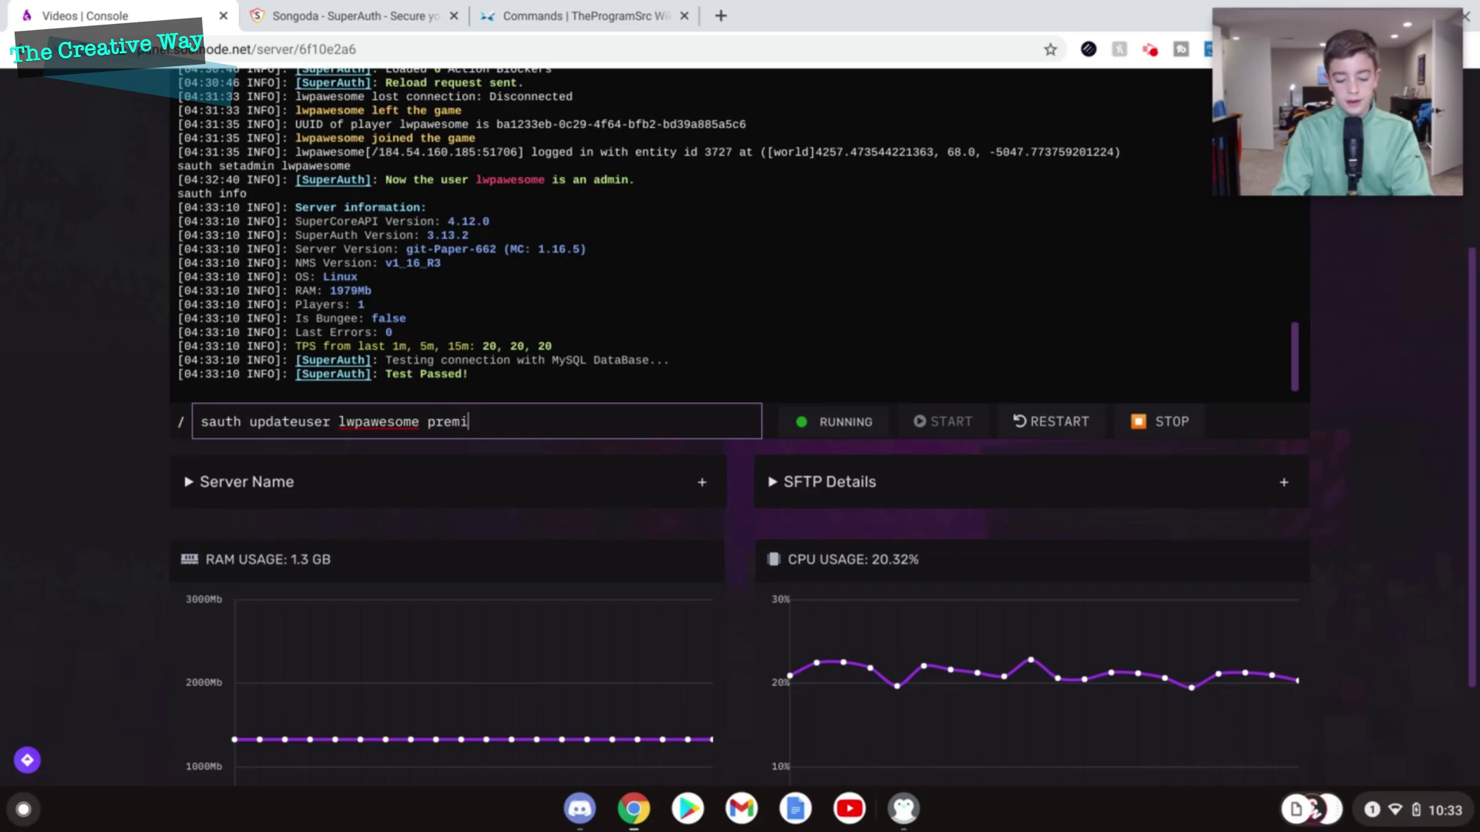
type("um")
key("Return")
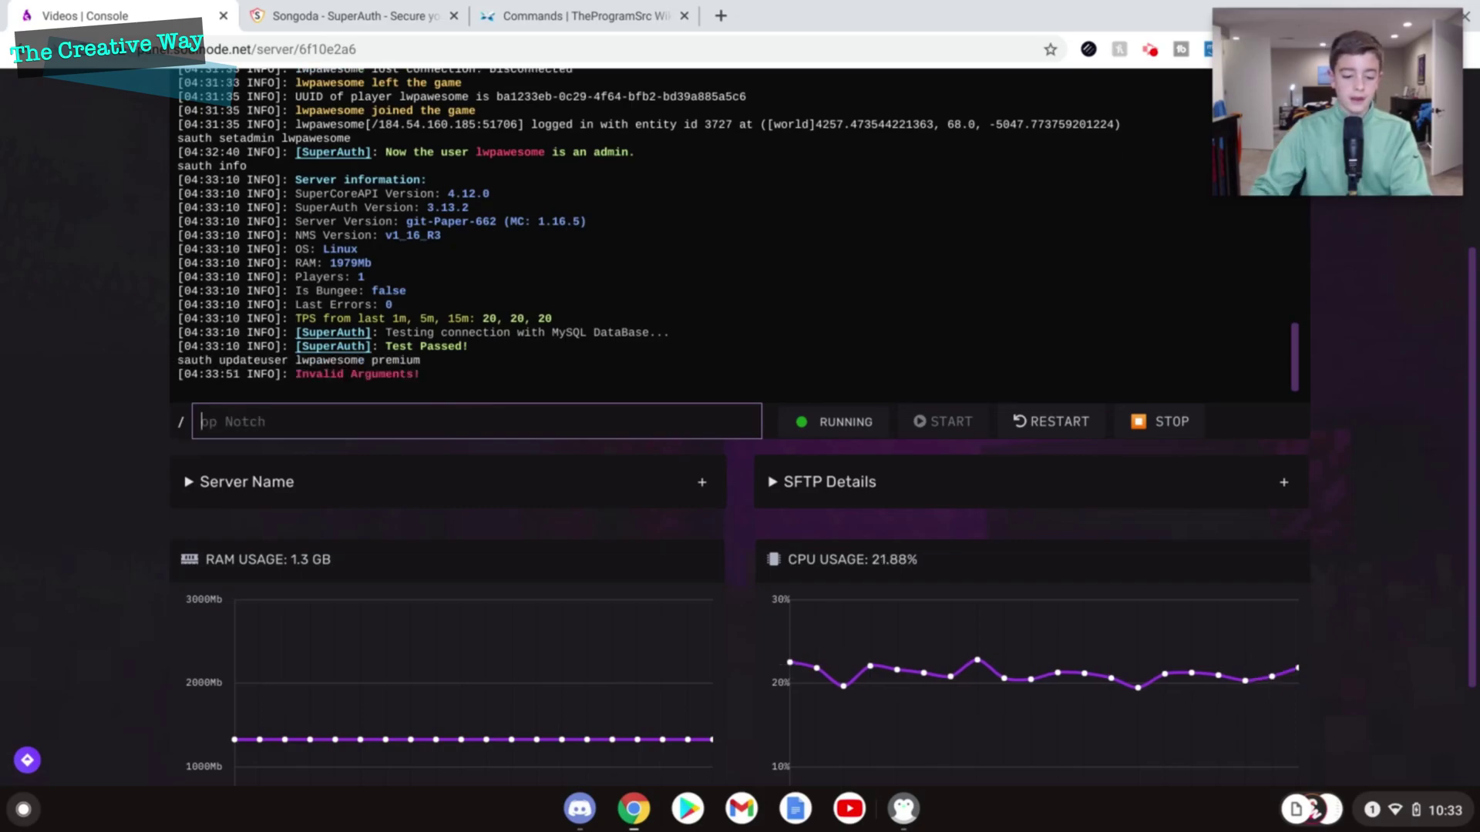
- Check the updateuser syntax on the wiki and rerun the premium command in the console with the value true
left_click(542, 10)
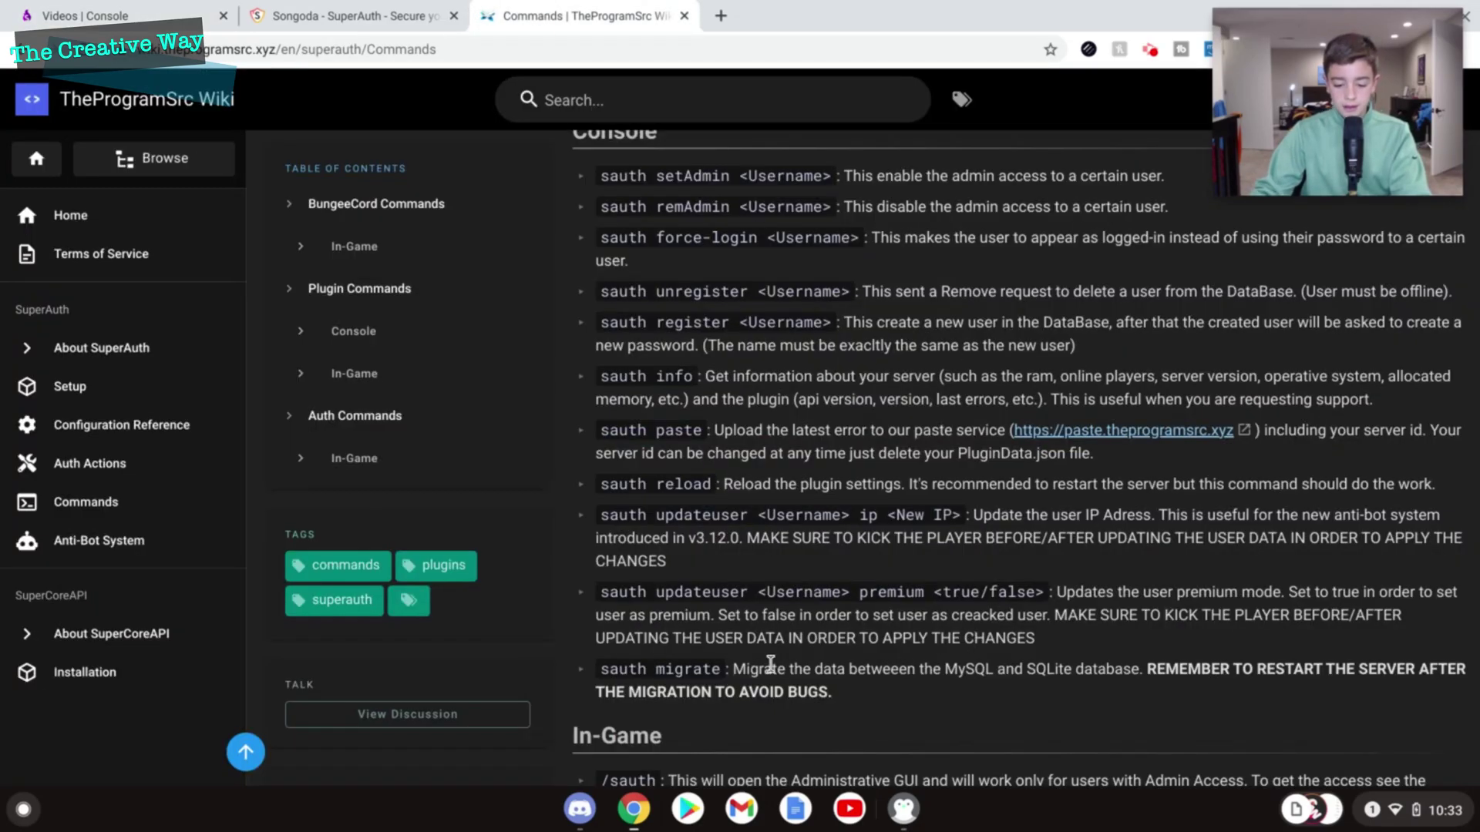
left_click(9, 10)
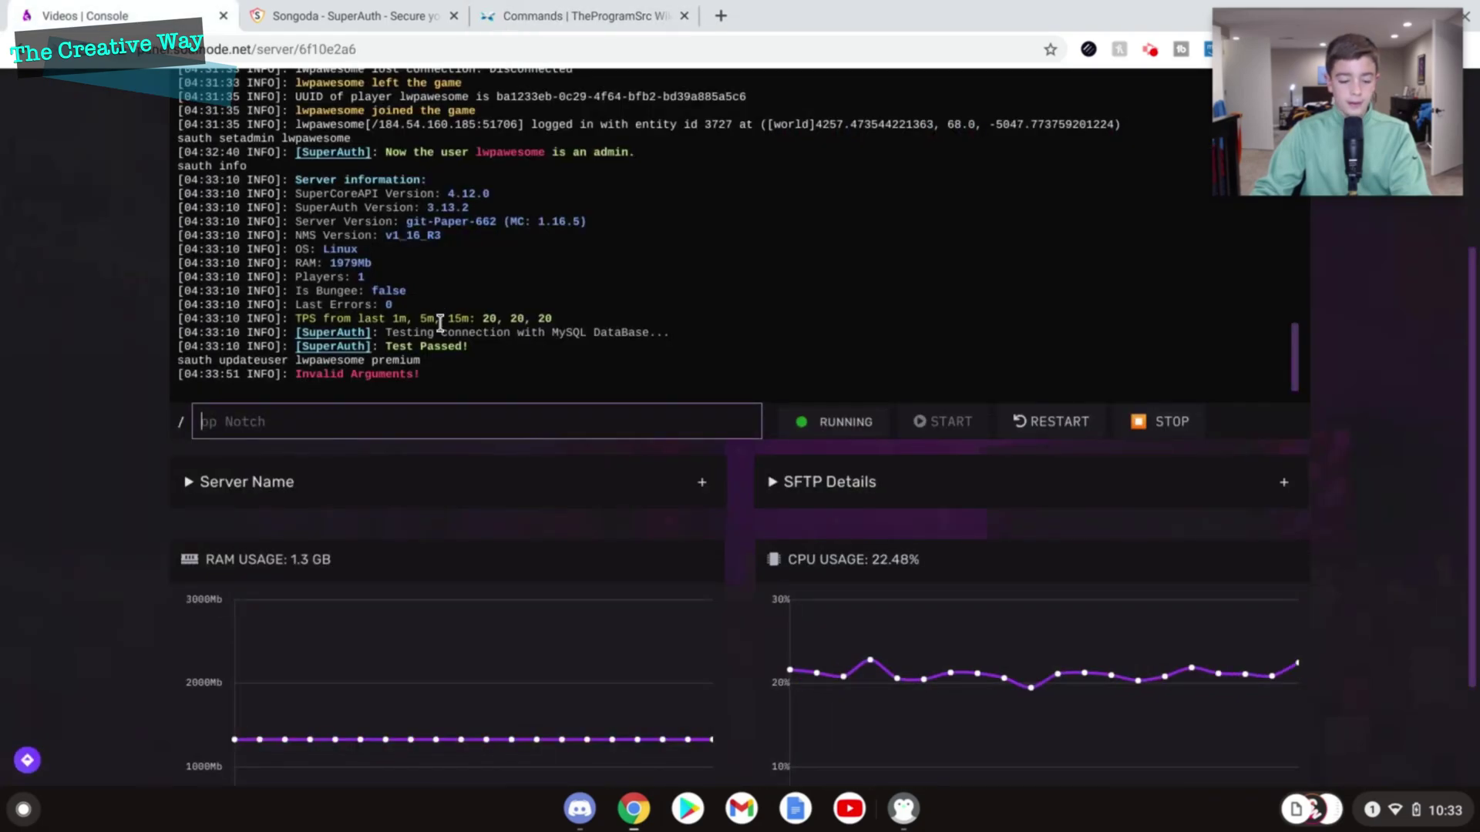
key("Up")
type("true")
key("Return")
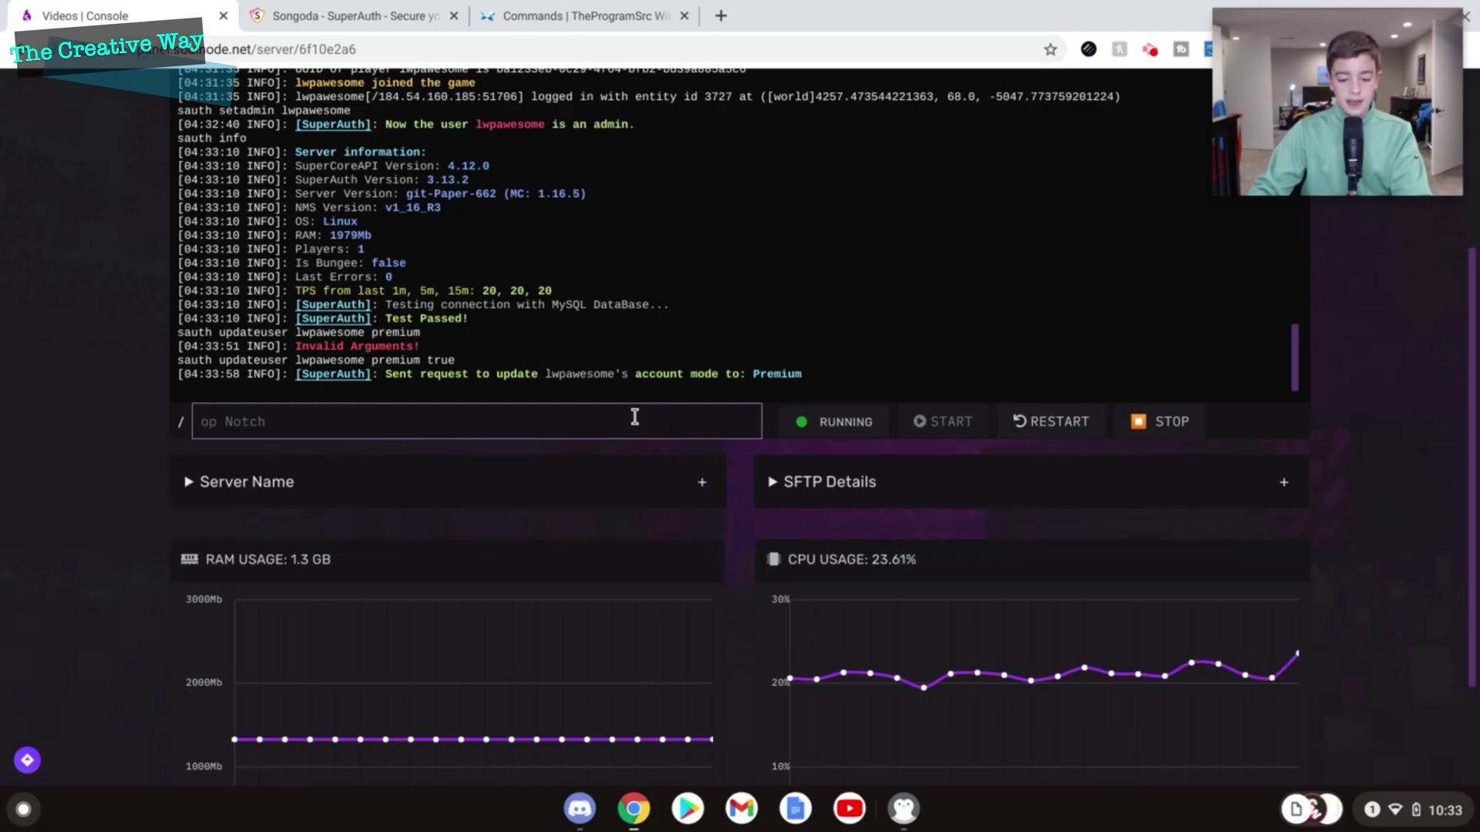
- Read the wiki's sauth migrate entry about moving data between the MySQL and SQLite databases
left_click(502, 9)
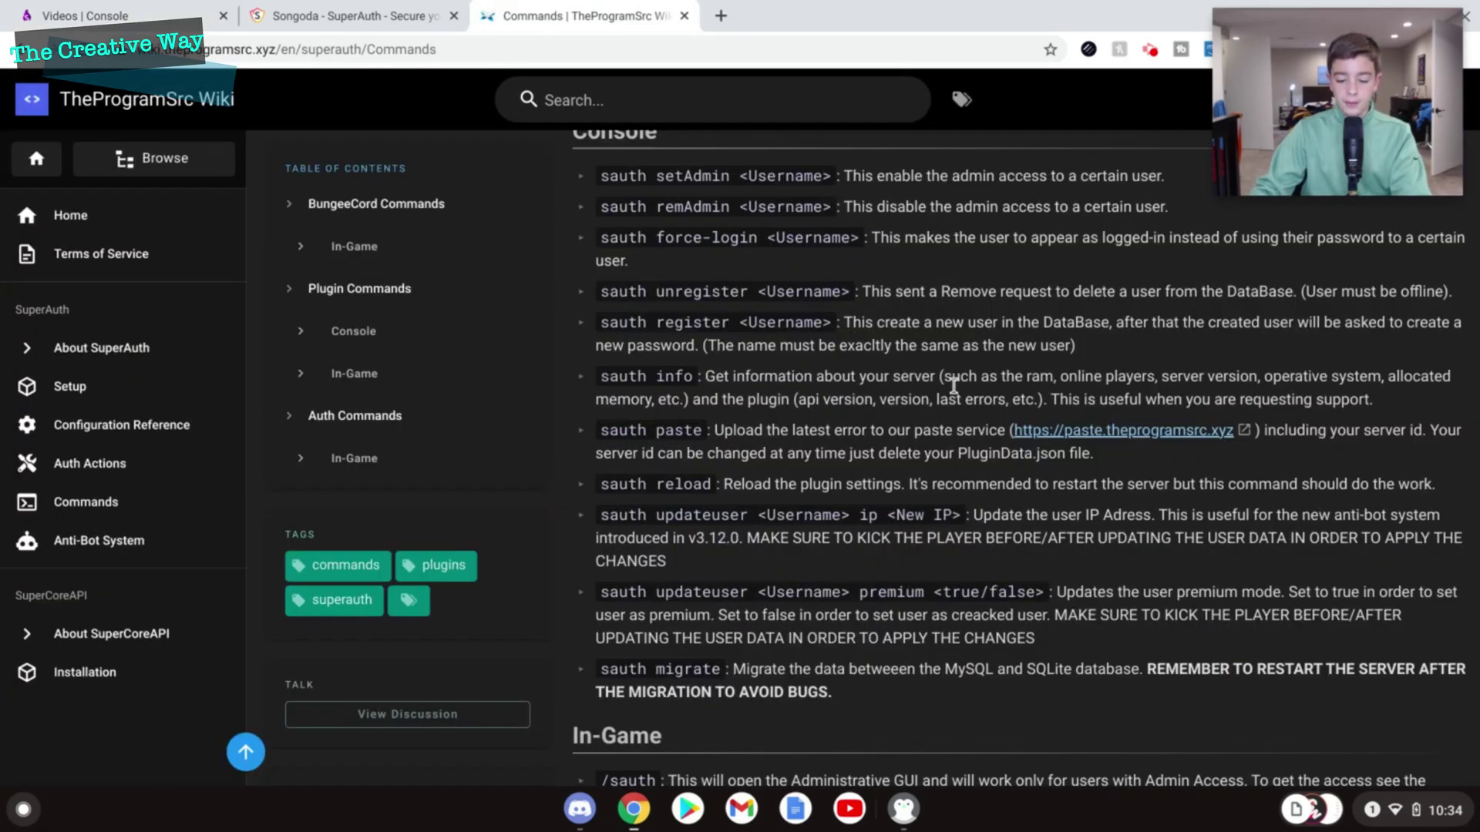
scroll(873, 445, "down", 3)
left_click_drag(648, 448, 1229, 455)
left_click(1045, 466)
double_click(1041, 458)
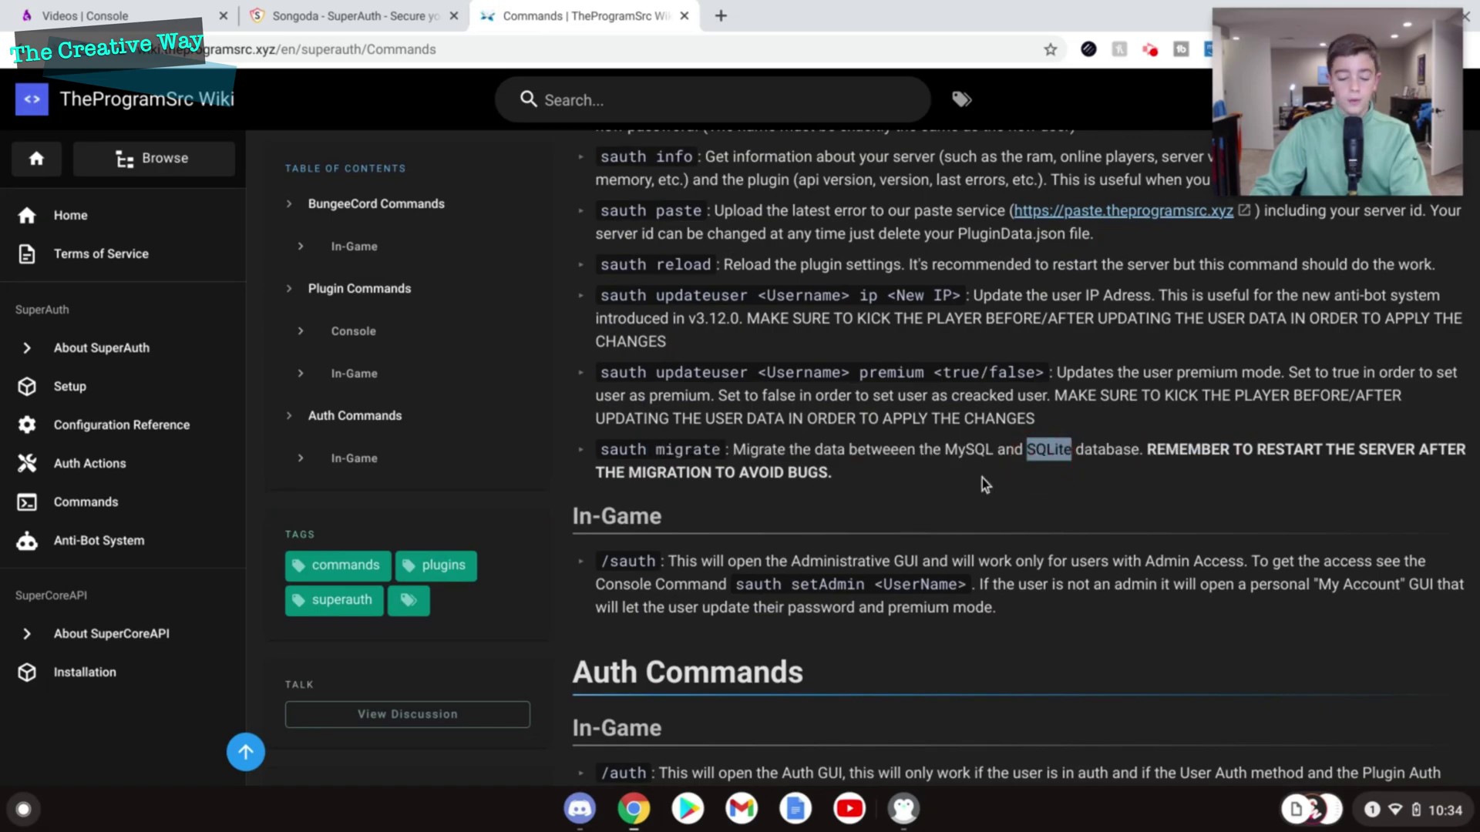
- Review the wiki's in-game /sauth command and the Auth Commands section, including /auth and /register
scroll(743, 513, "down", 1)
left_click(832, 504)
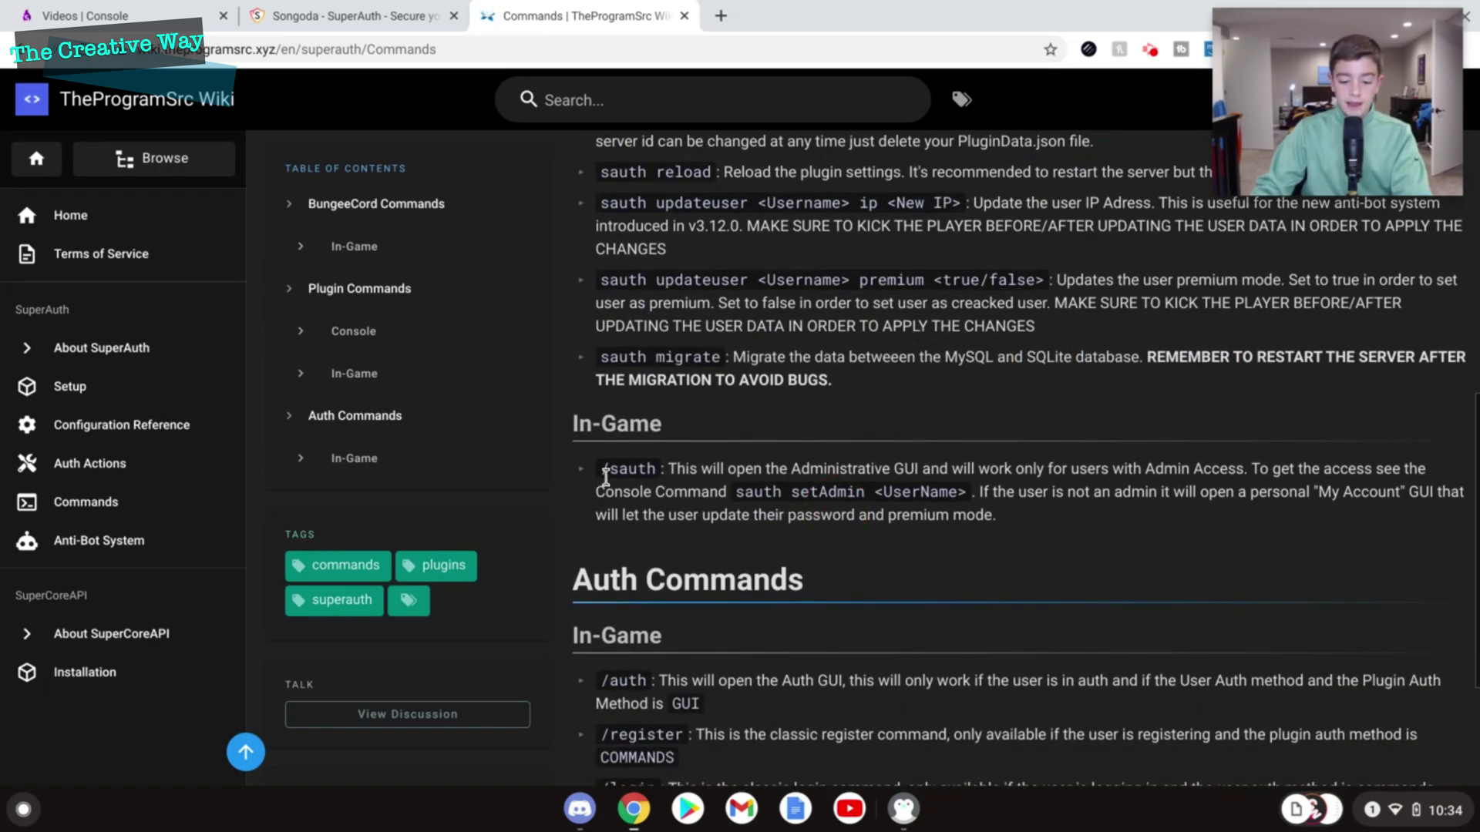
left_click_drag(602, 468, 657, 468)
left_click(651, 470)
scroll(650, 472, "down", 1)
scroll(650, 472, "down", 1)
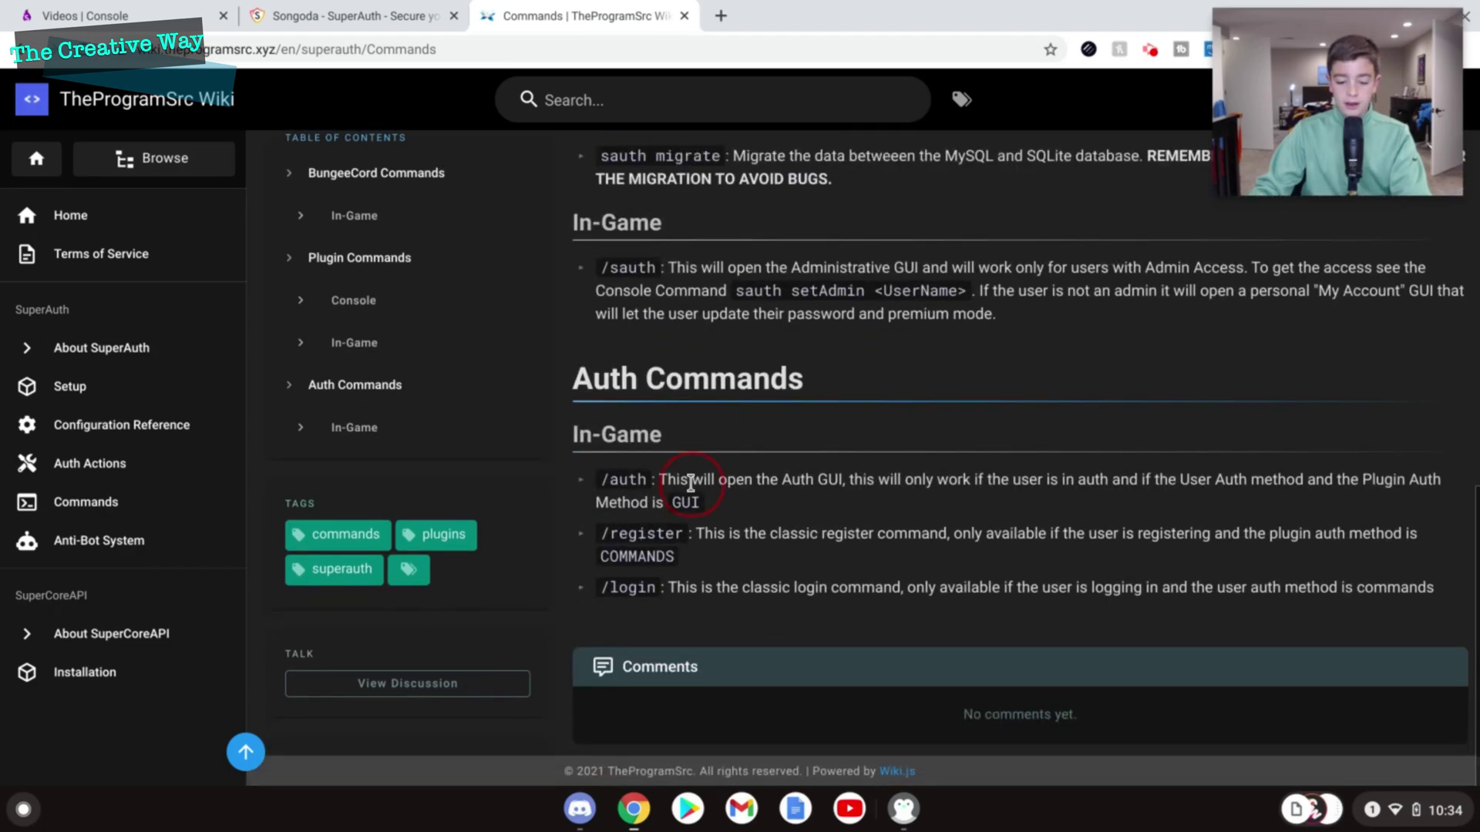
double_click(645, 564)
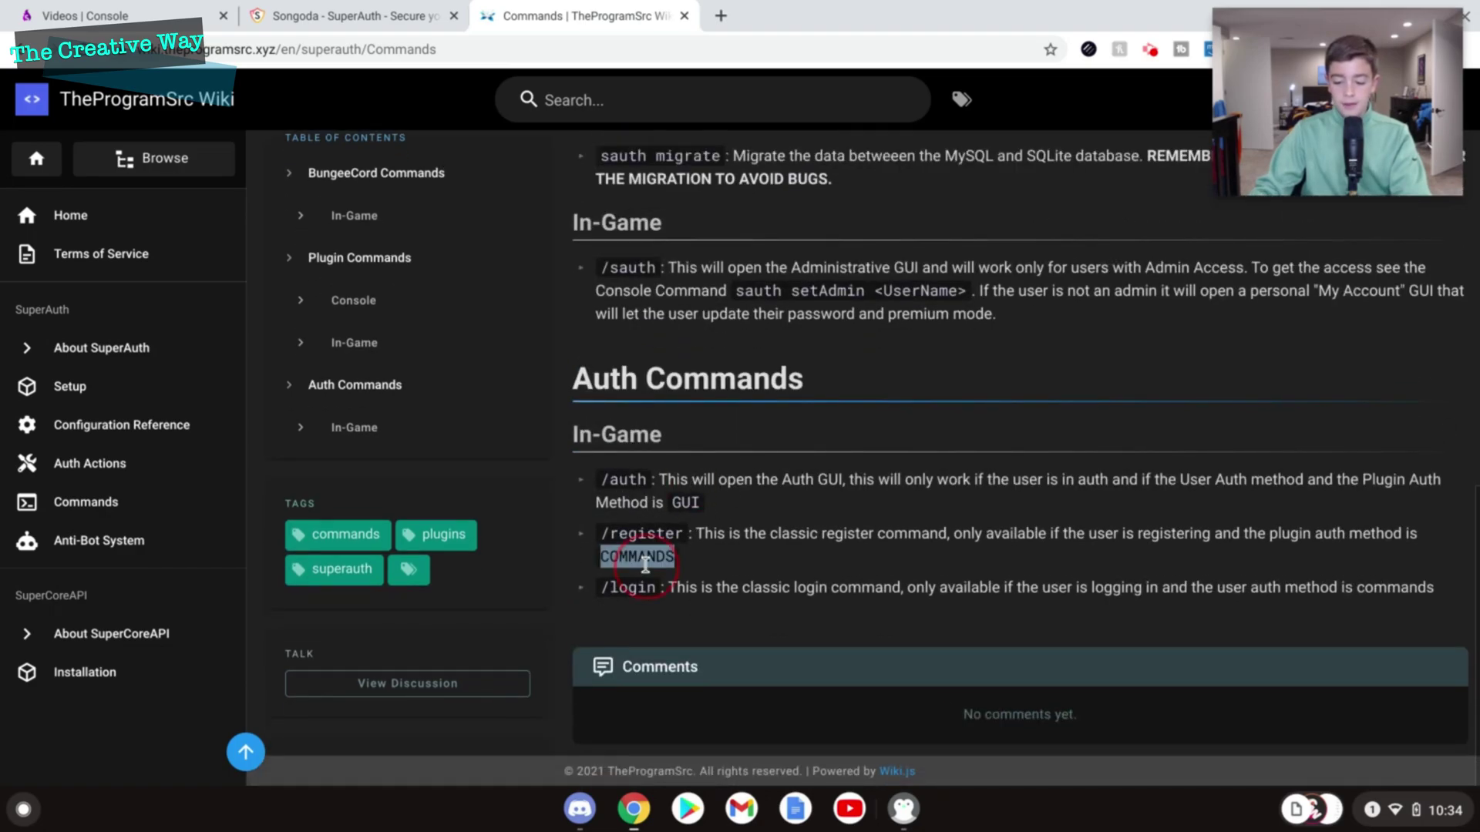
- Examine the wiki's /register entry for when the command is available and which plugin auth method it requires
left_click(645, 565)
double_click(644, 532)
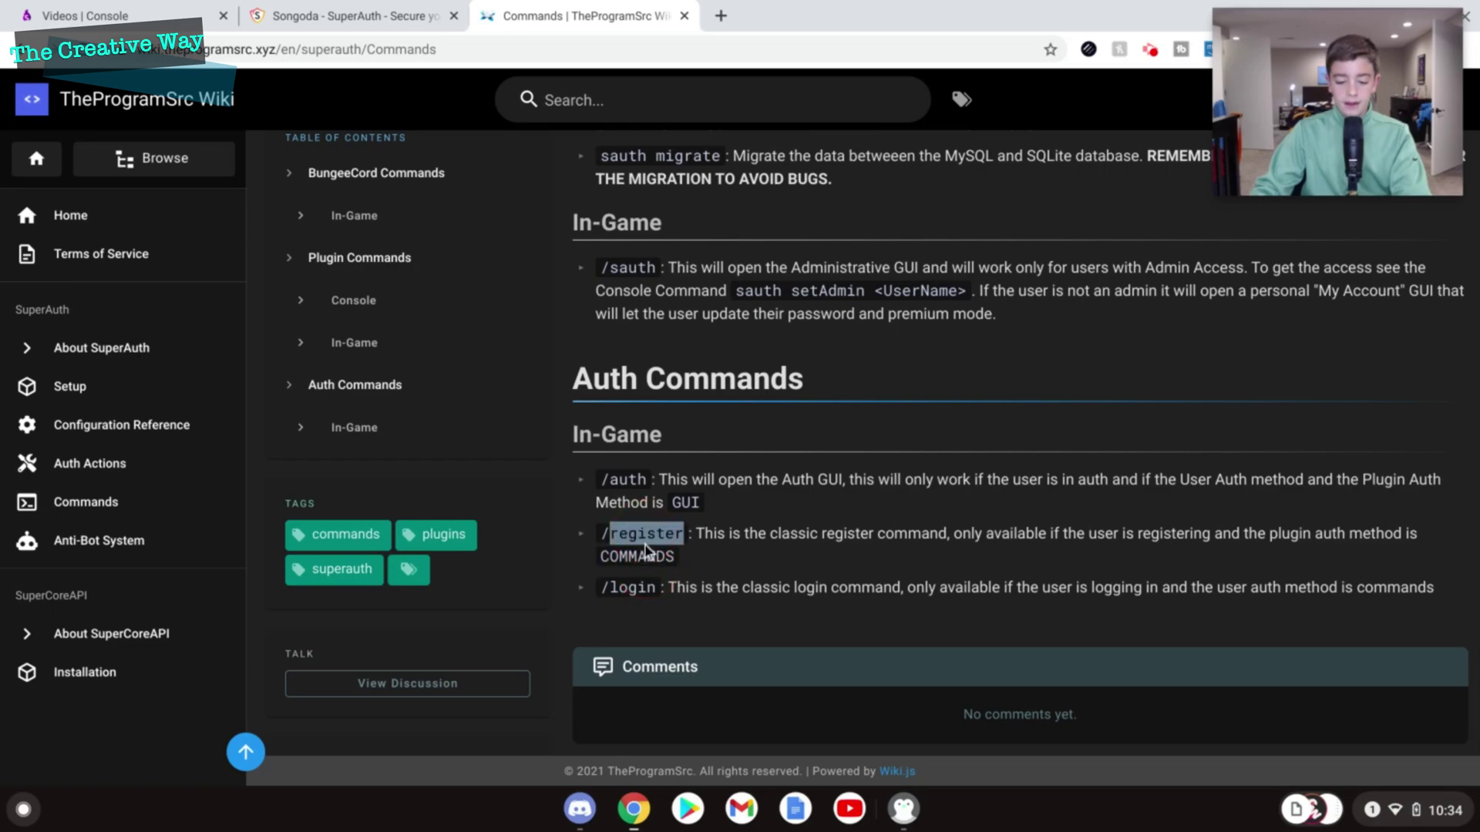
left_click(646, 545)
double_click(646, 546)
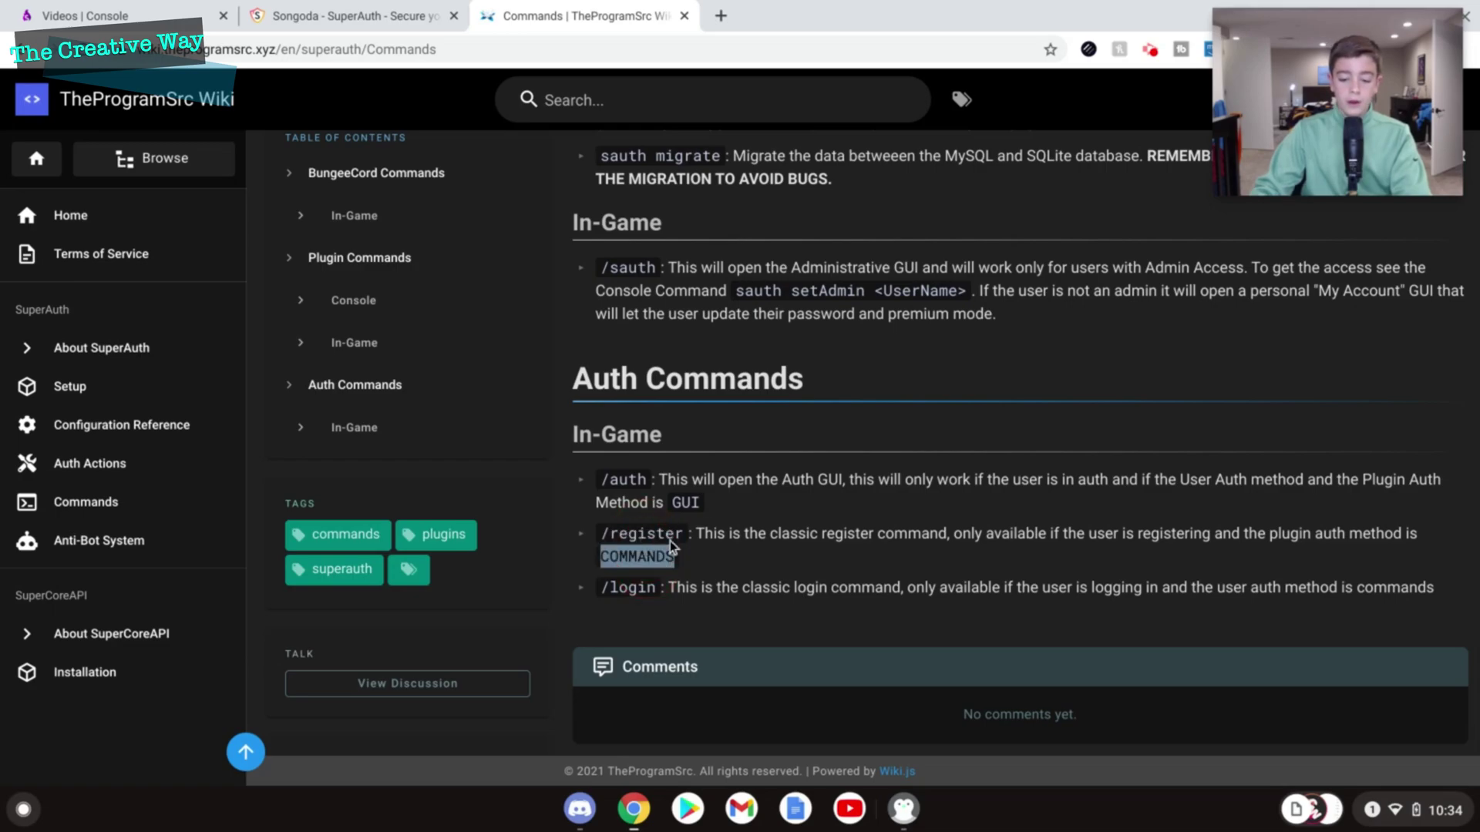
left_click_drag(894, 534, 1151, 532)
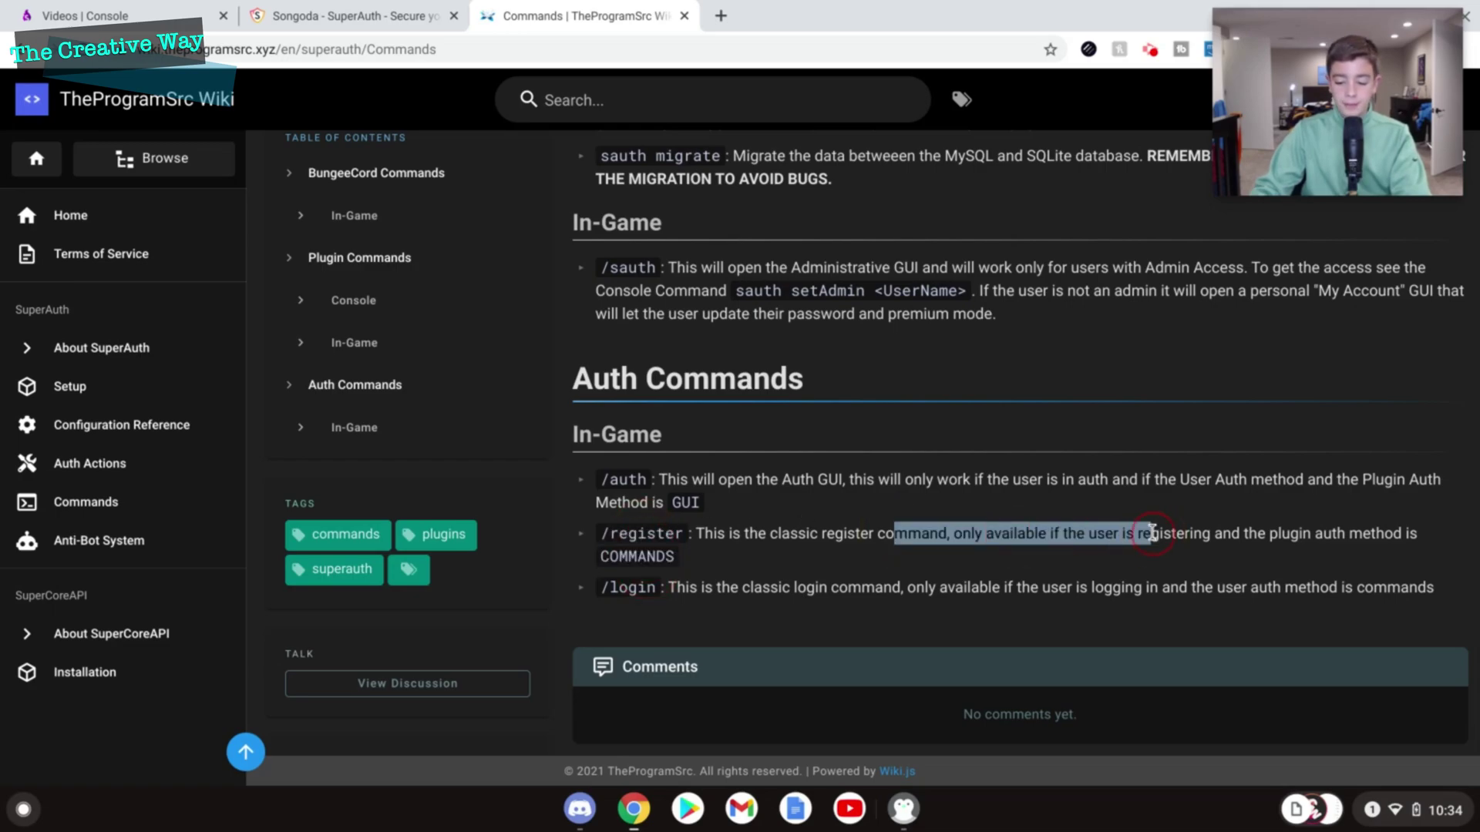
left_click(1242, 533)
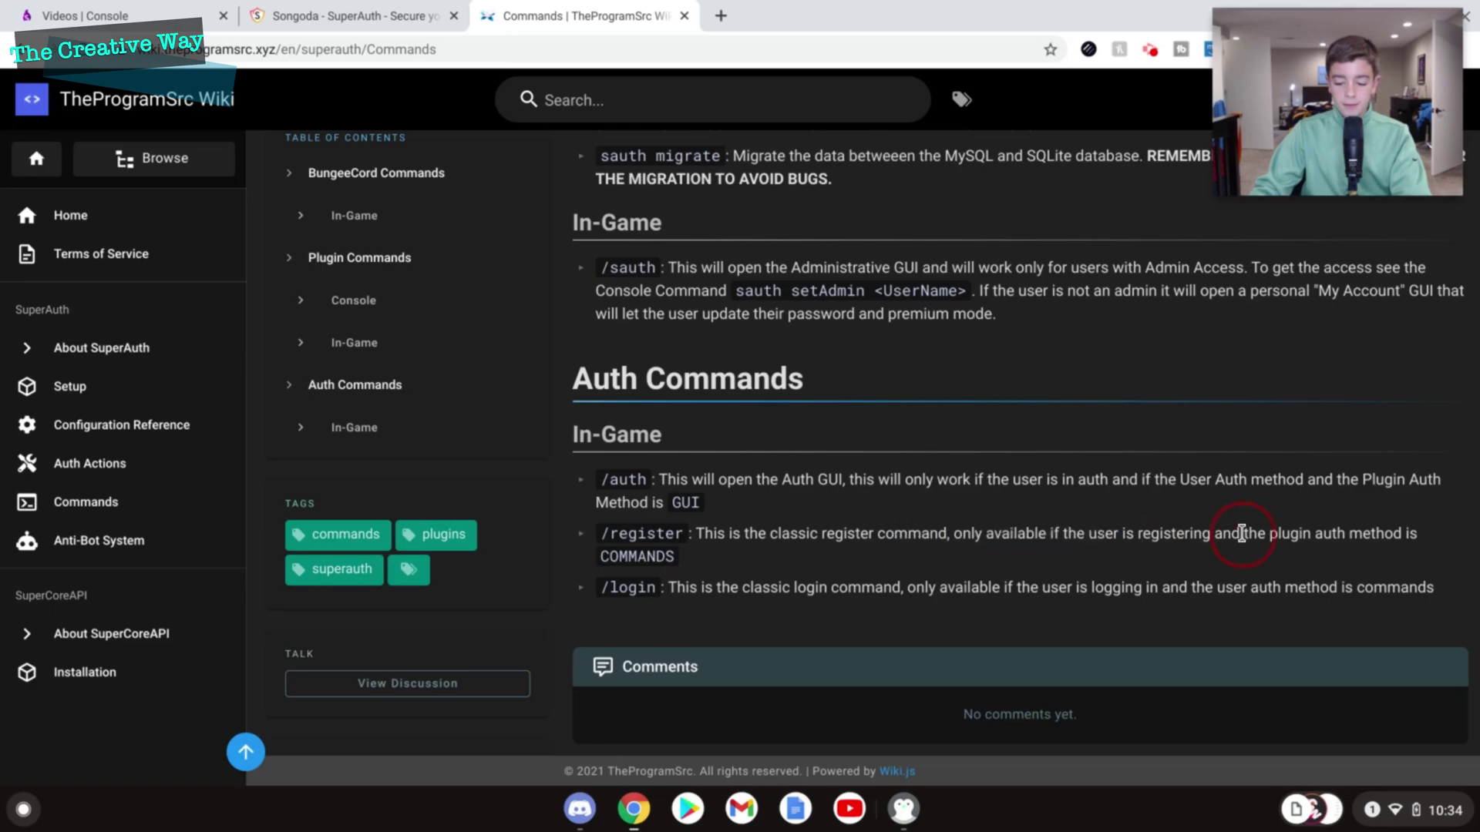
double_click(616, 556)
left_click(617, 557)
double_click(617, 557)
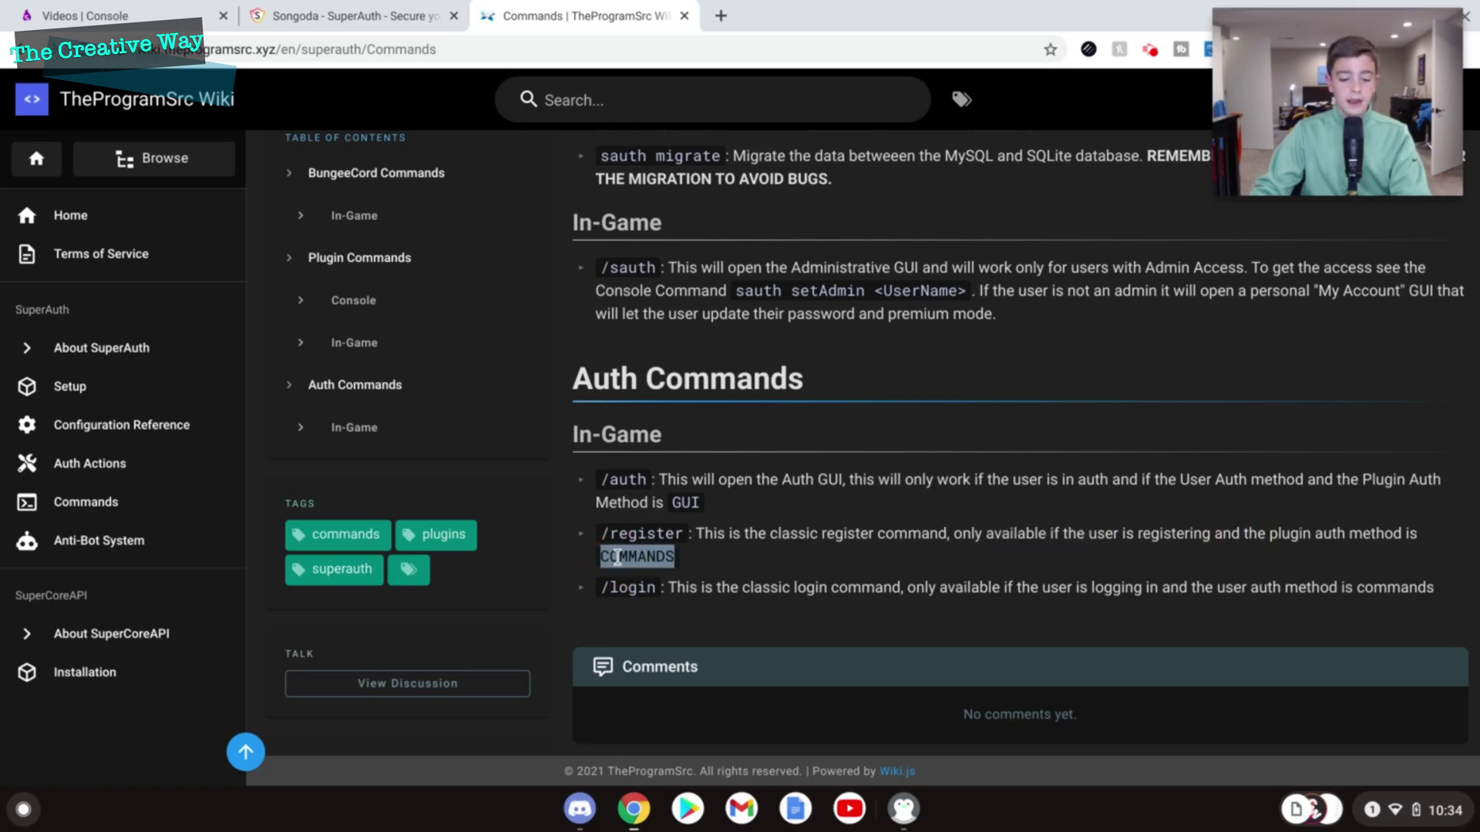
- Compare the GUI auth method under /auth with the wiki's /login entry and its availability conditions
left_click(763, 512)
double_click(693, 504)
left_click(622, 593)
left_click_drag(600, 590, 710, 589)
left_click(928, 589)
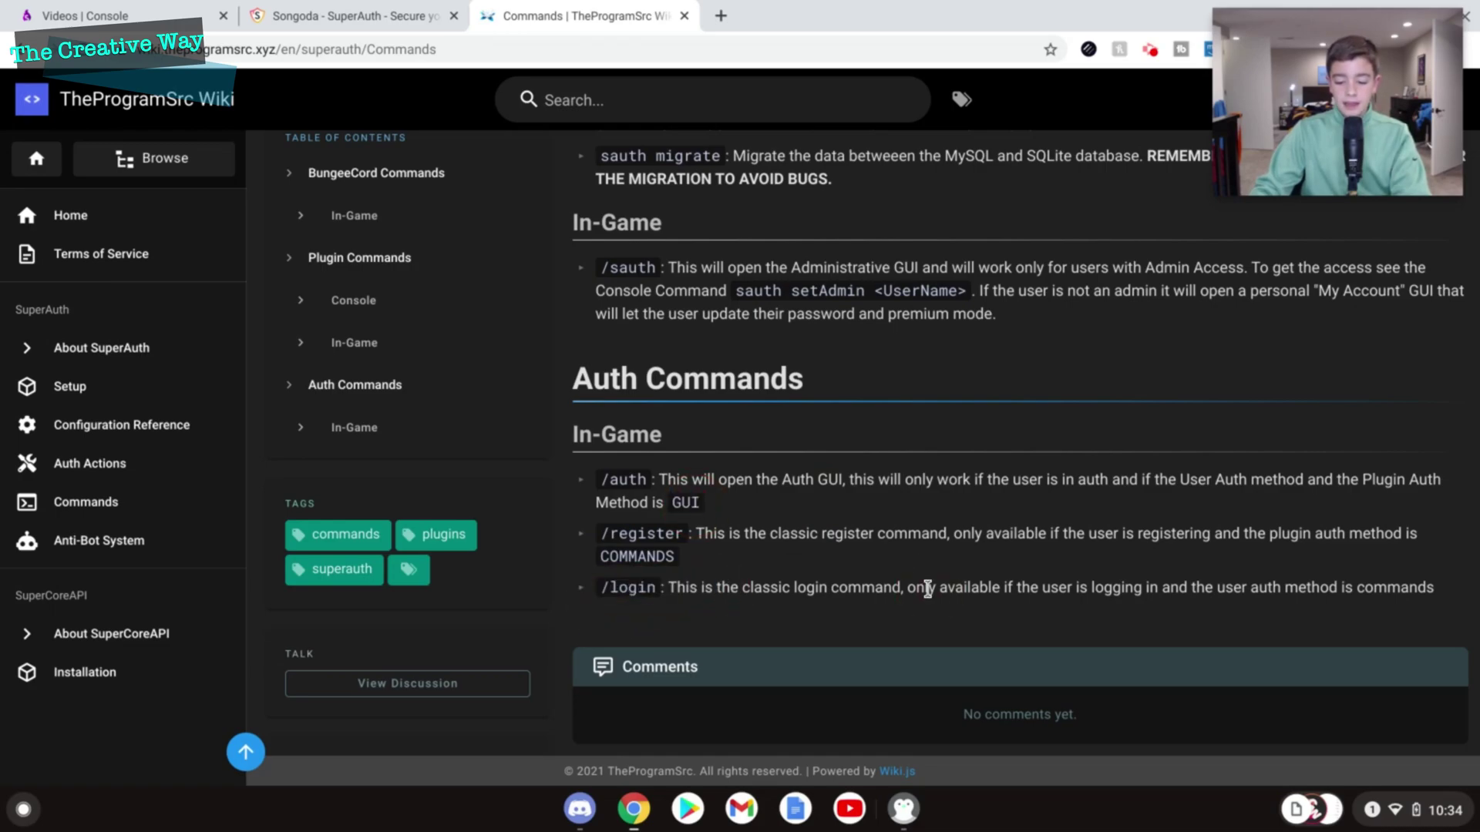
- Switch to Minecraft, resume the game and check the /login command in the chat without sending it
left_click(903, 808)
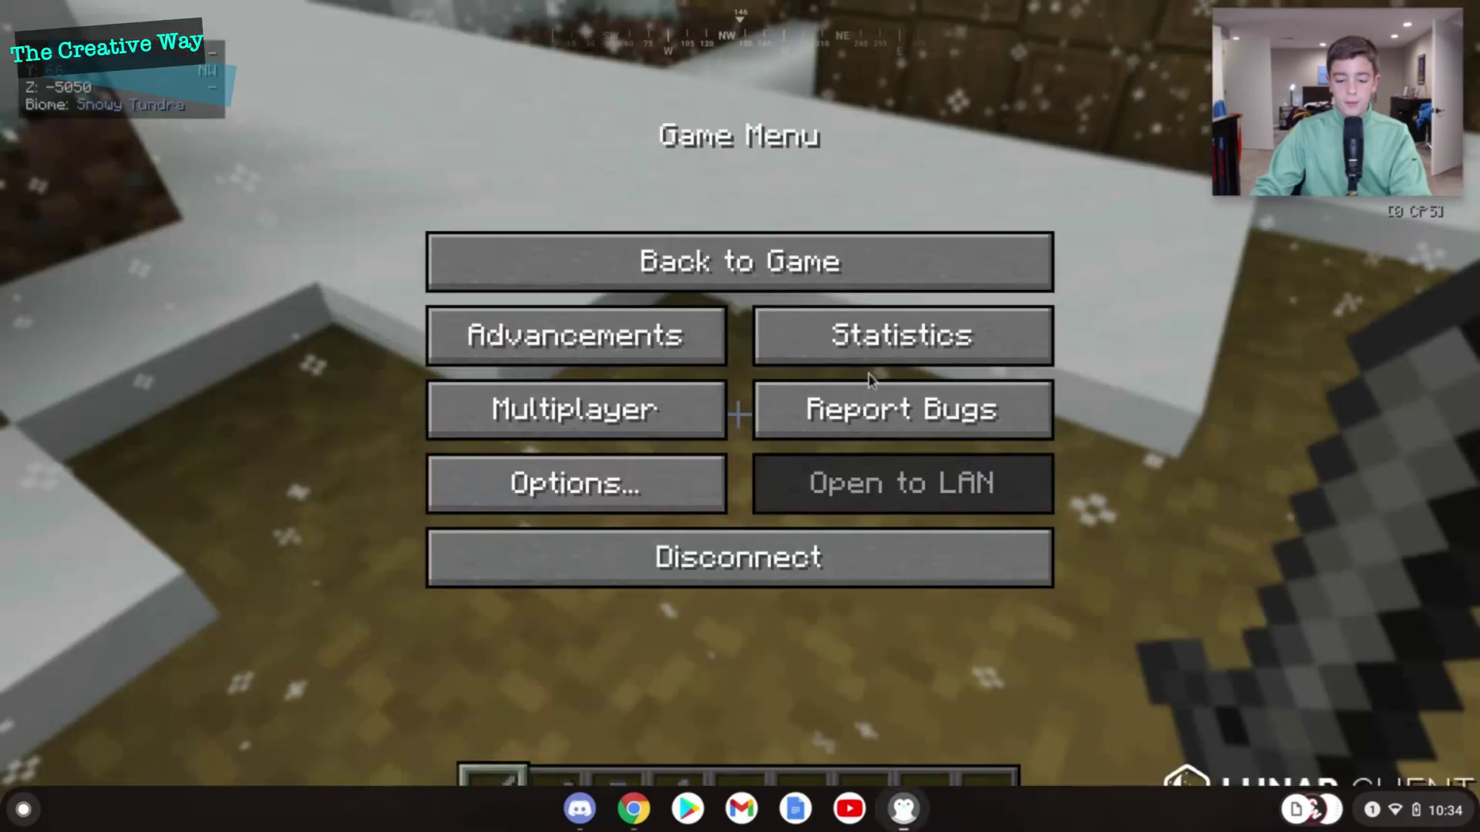
left_click(783, 250)
key("slash")
type("login")
key("Escape")
key("w")
key("w")
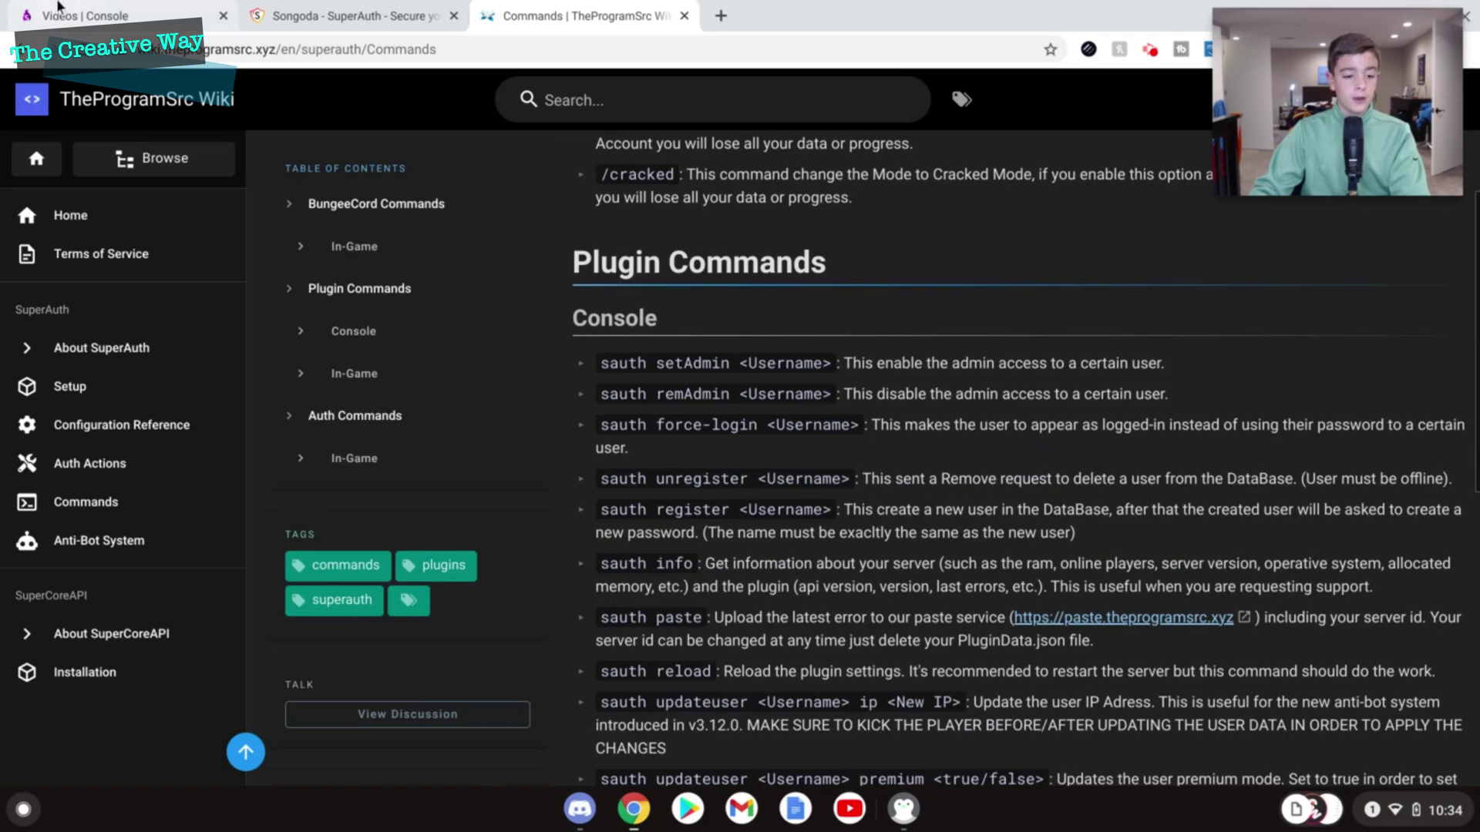
- Switch to the browser and review the SuperAuth product page on Songoda, including its download and plugin overview
left_click(57, 9)
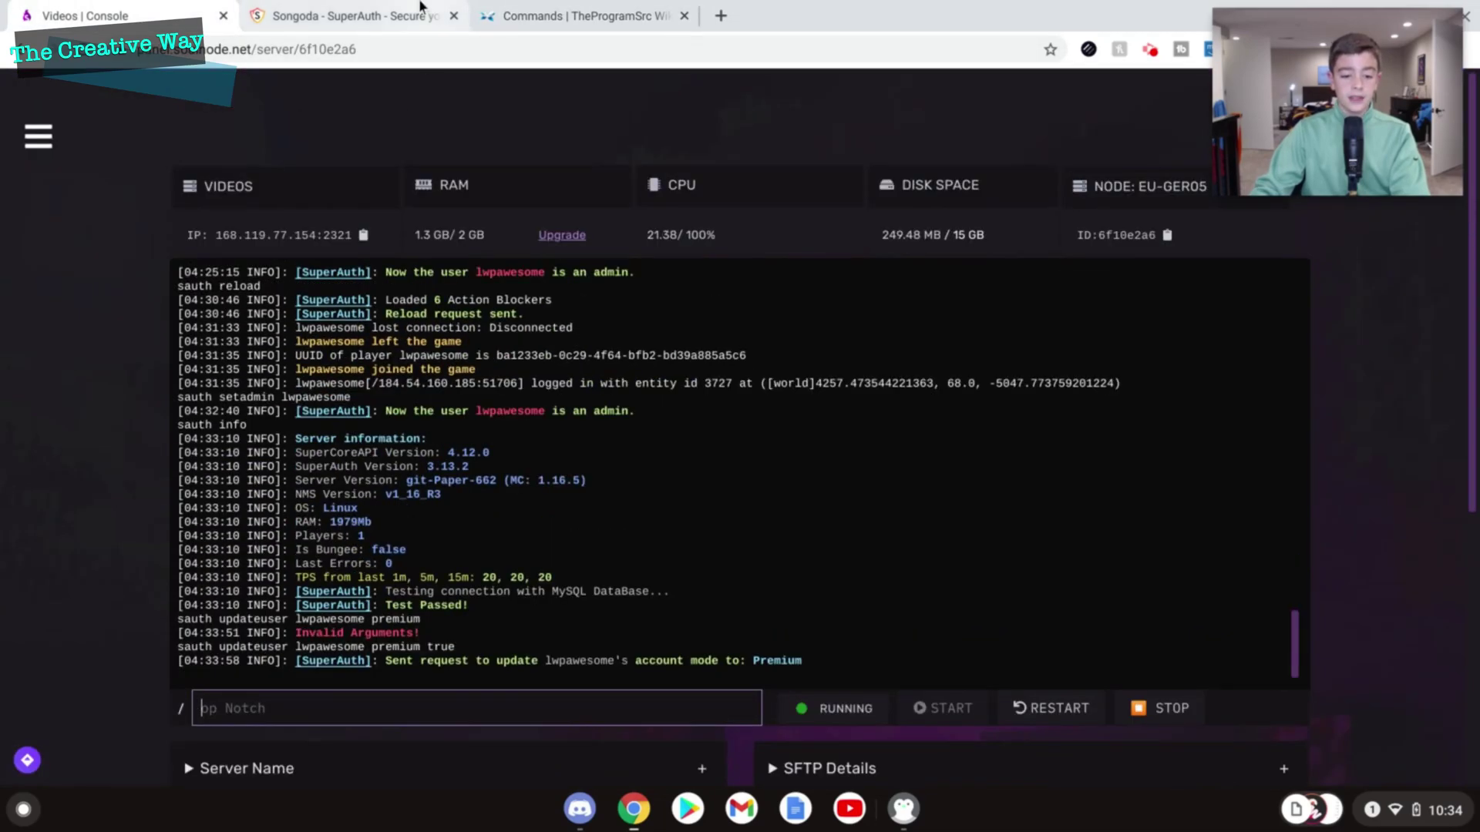
left_click(421, 10)
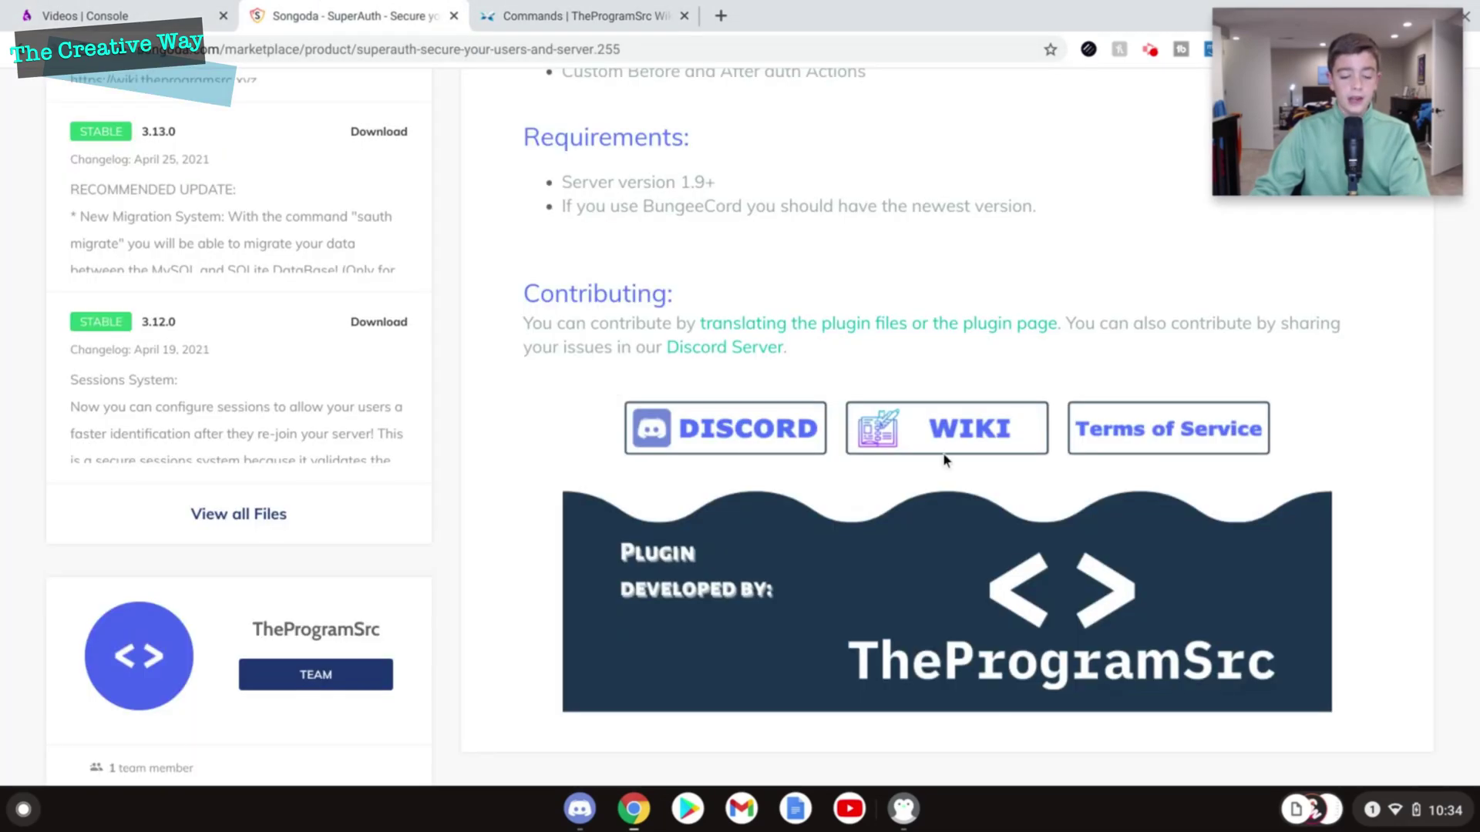
scroll(303, 437, "up", 15)
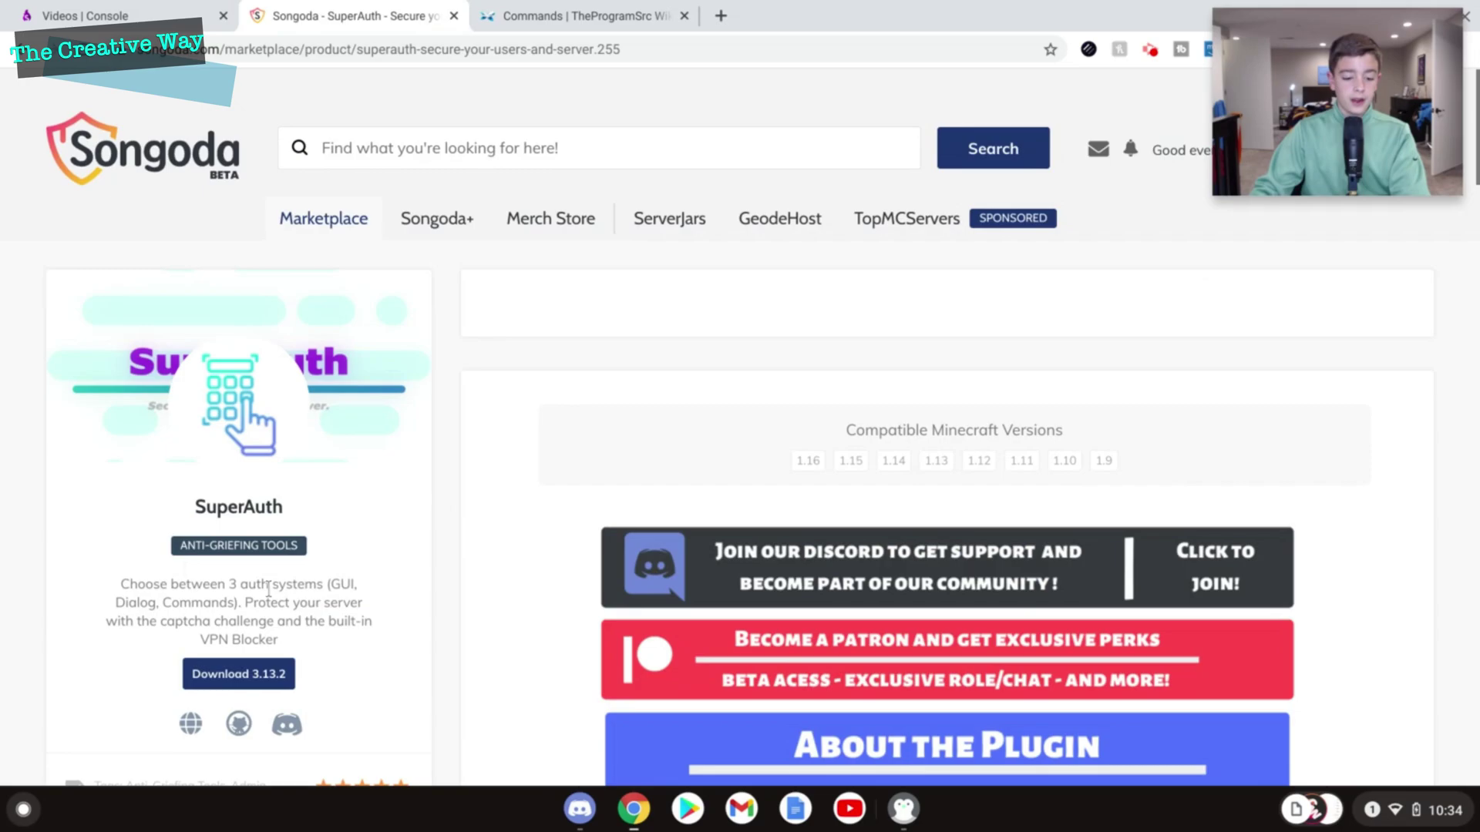
scroll(270, 594, "down", 1)
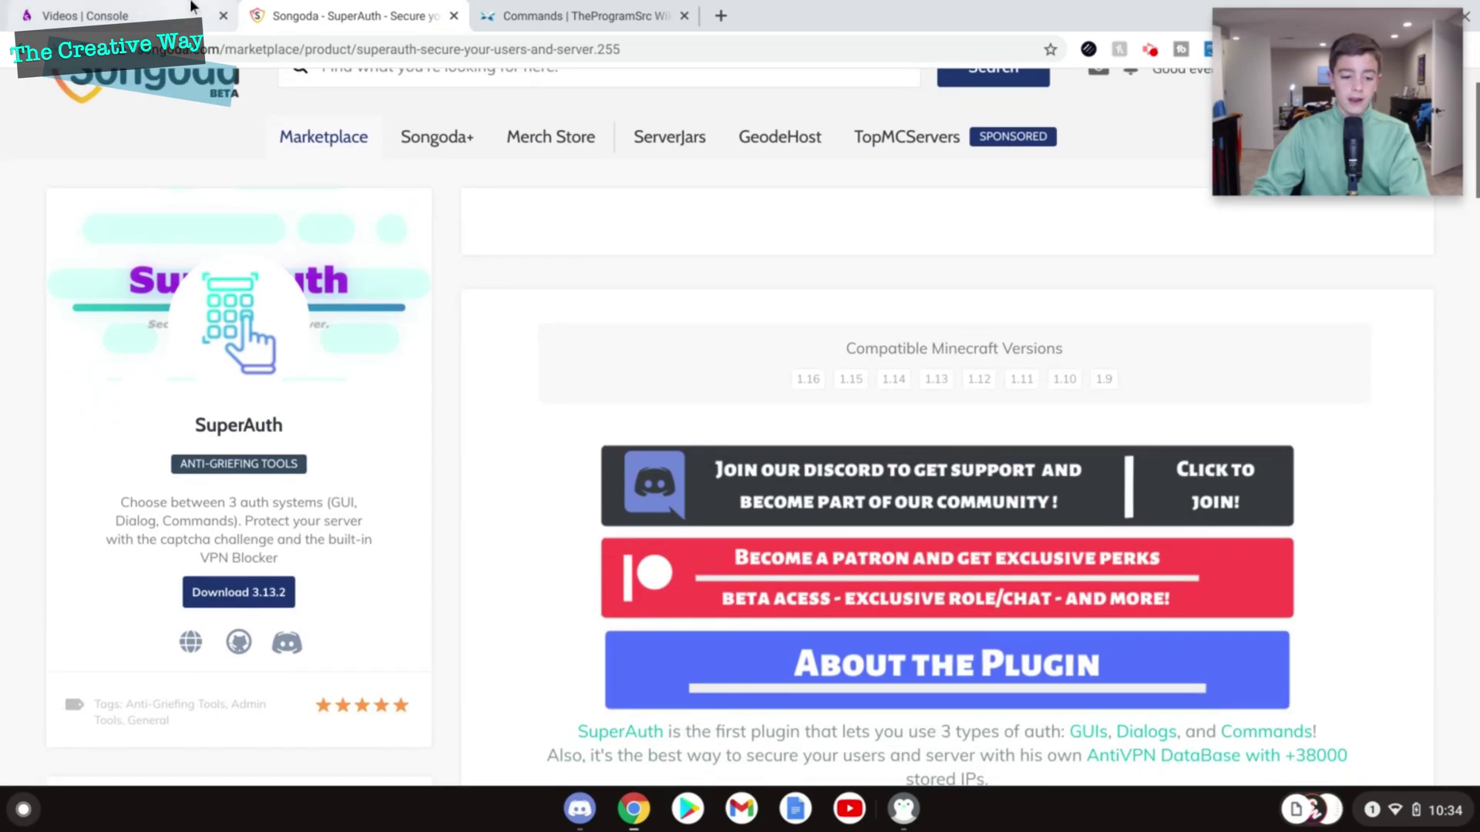
left_click(191, 6)
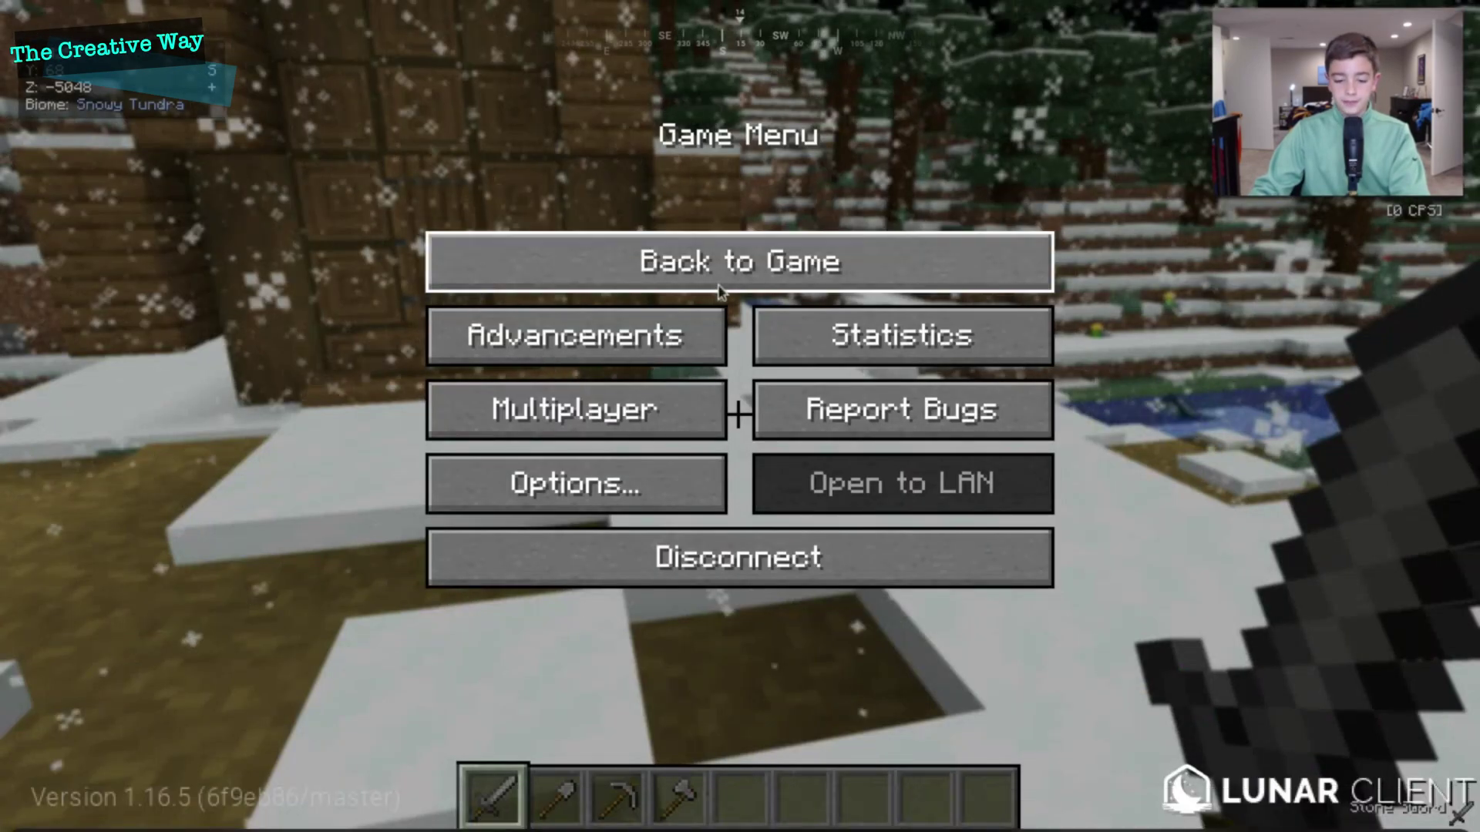
left_click(724, 259)
key("w")
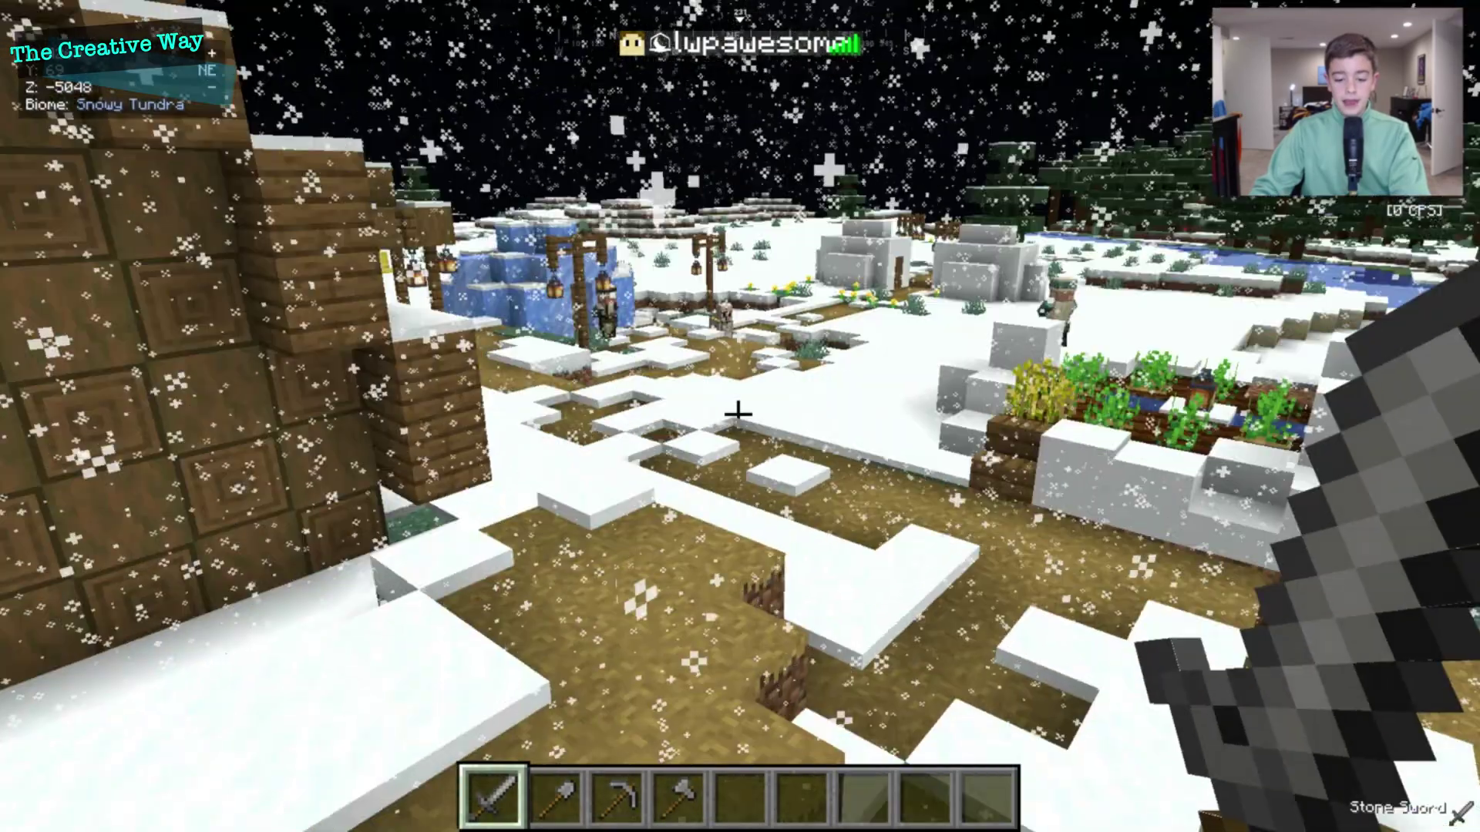
key("w")
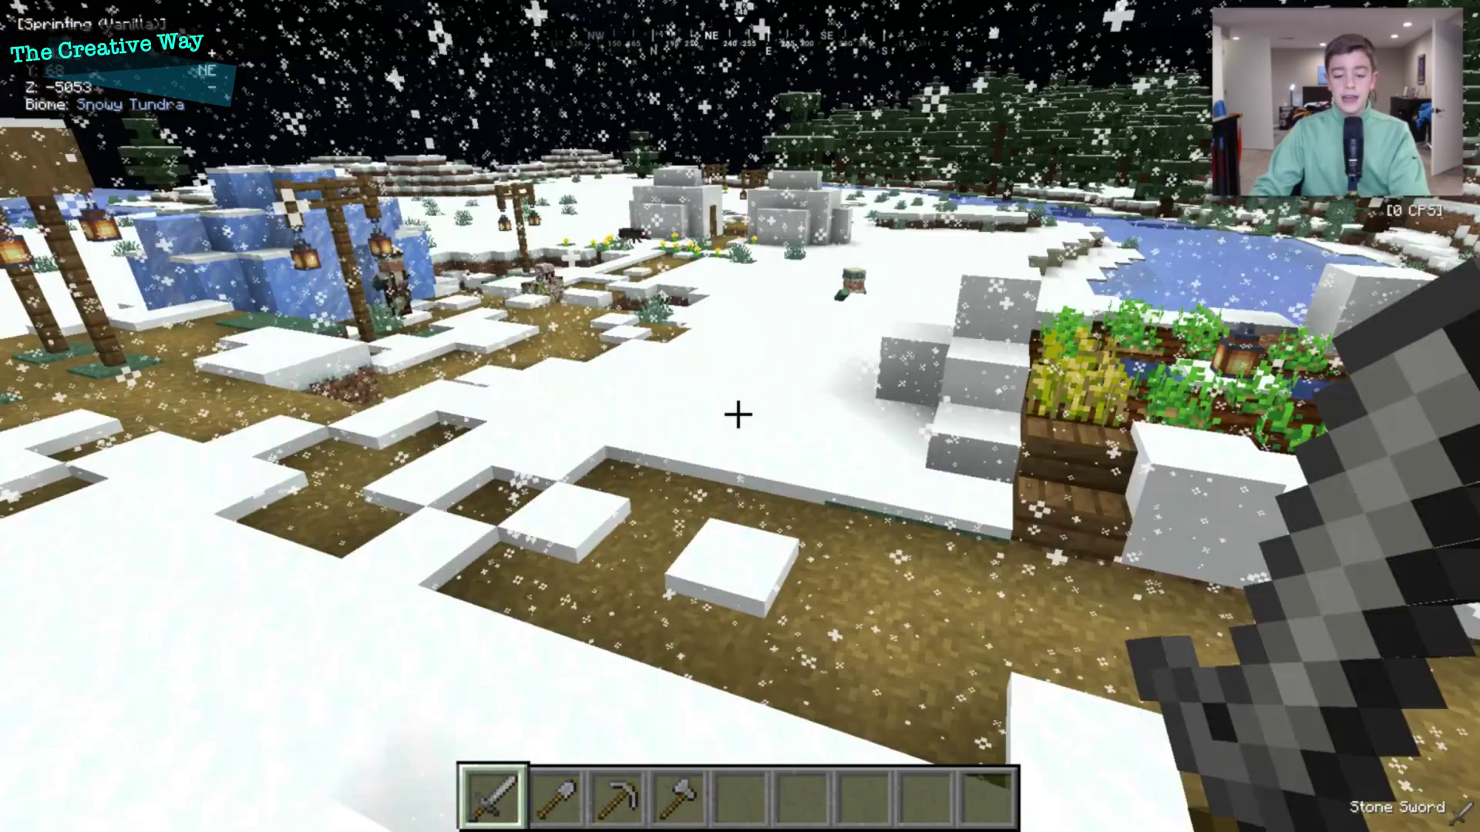
key("space")
key("w")
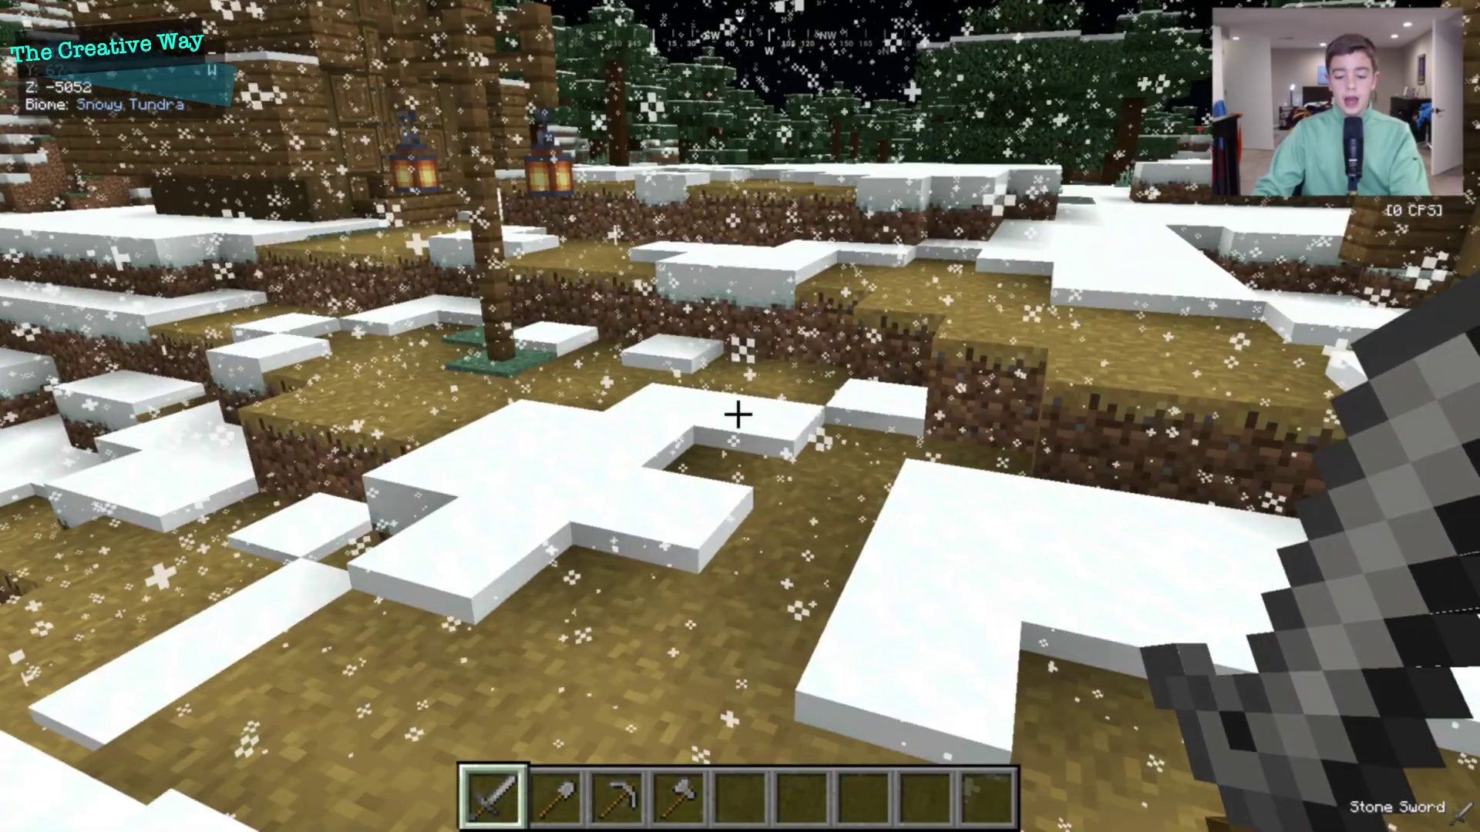
key("w")
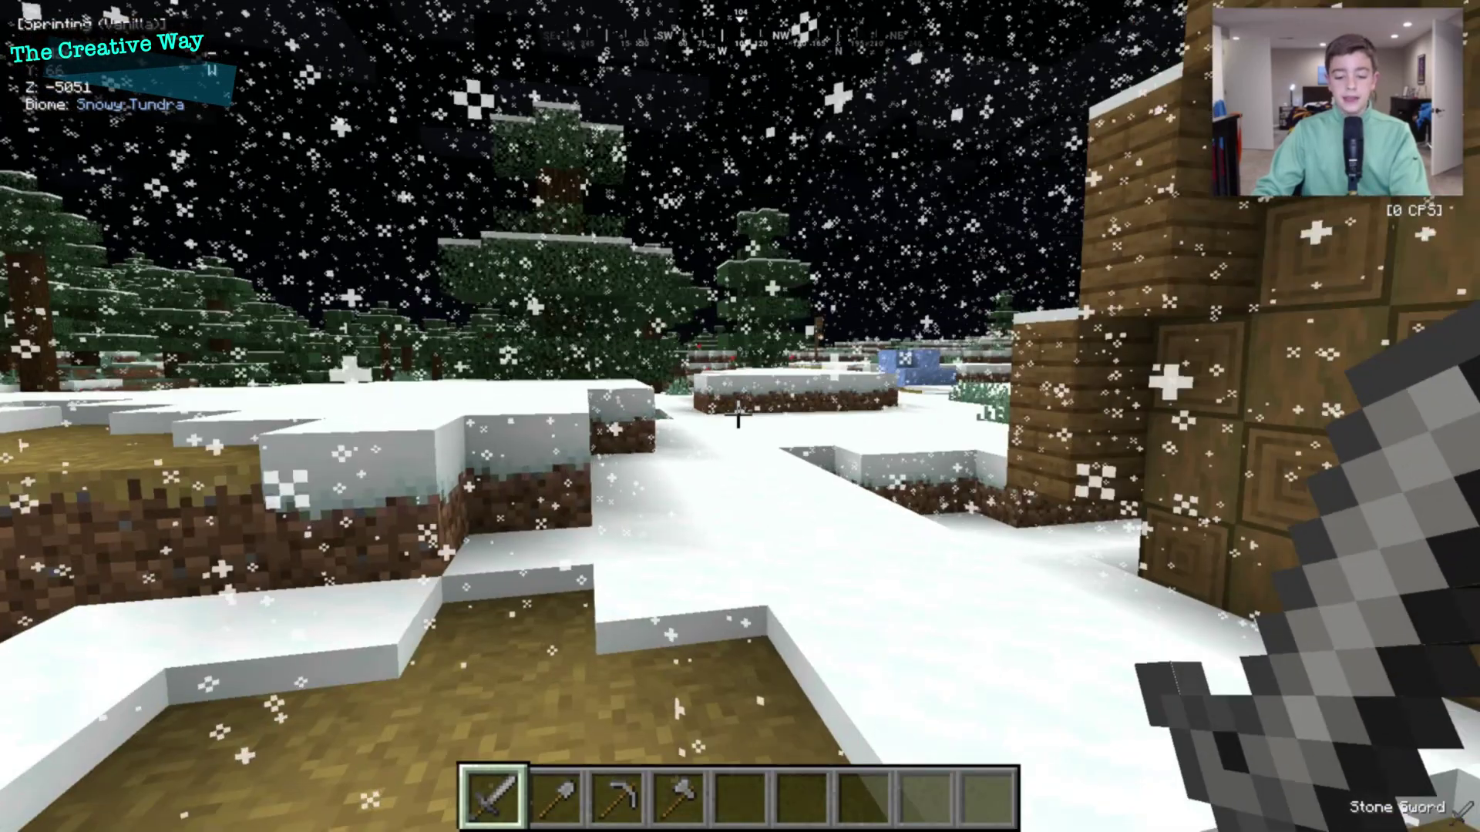
key("w")
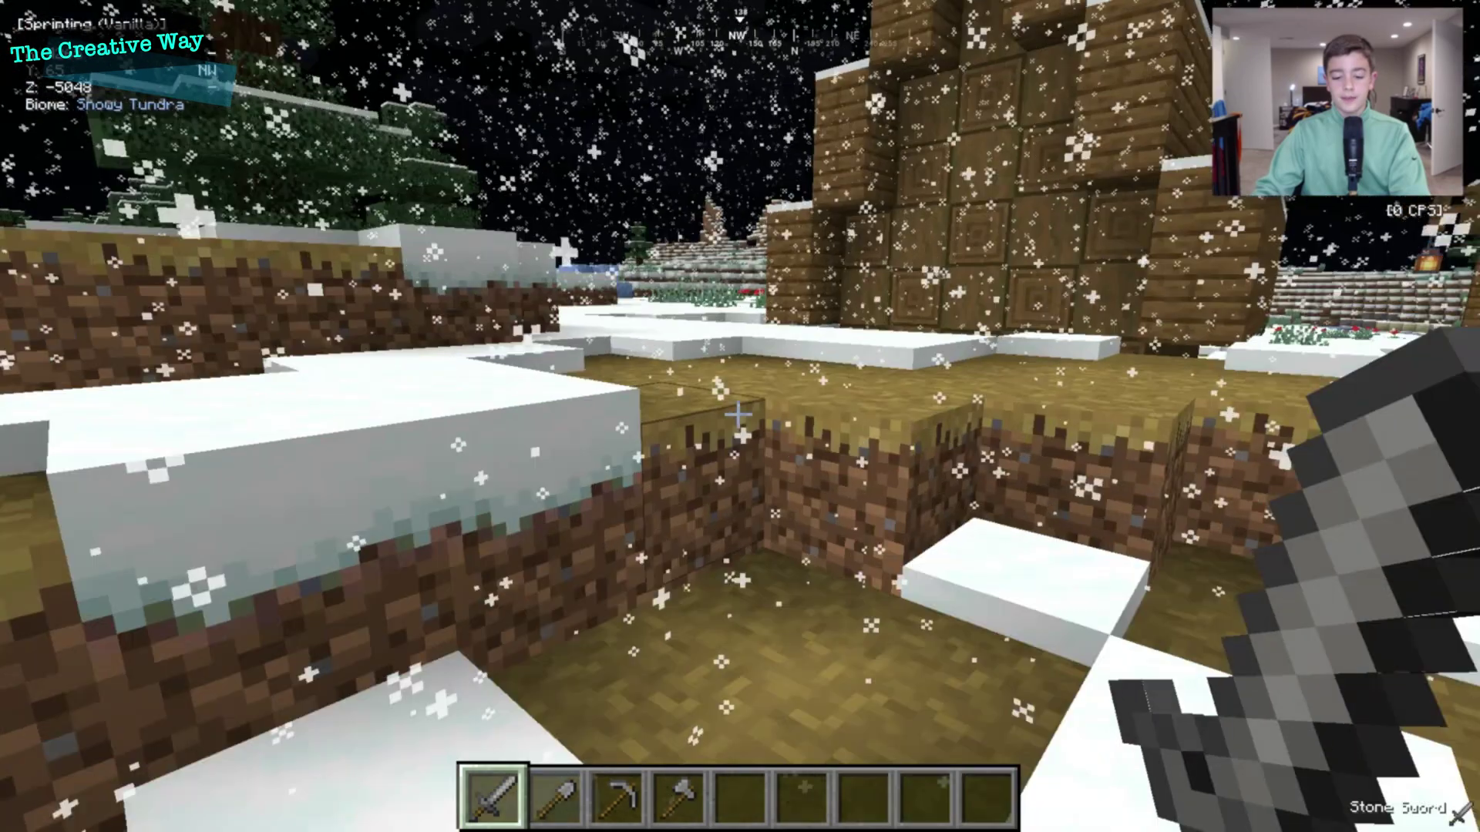
key("w")
key("space")
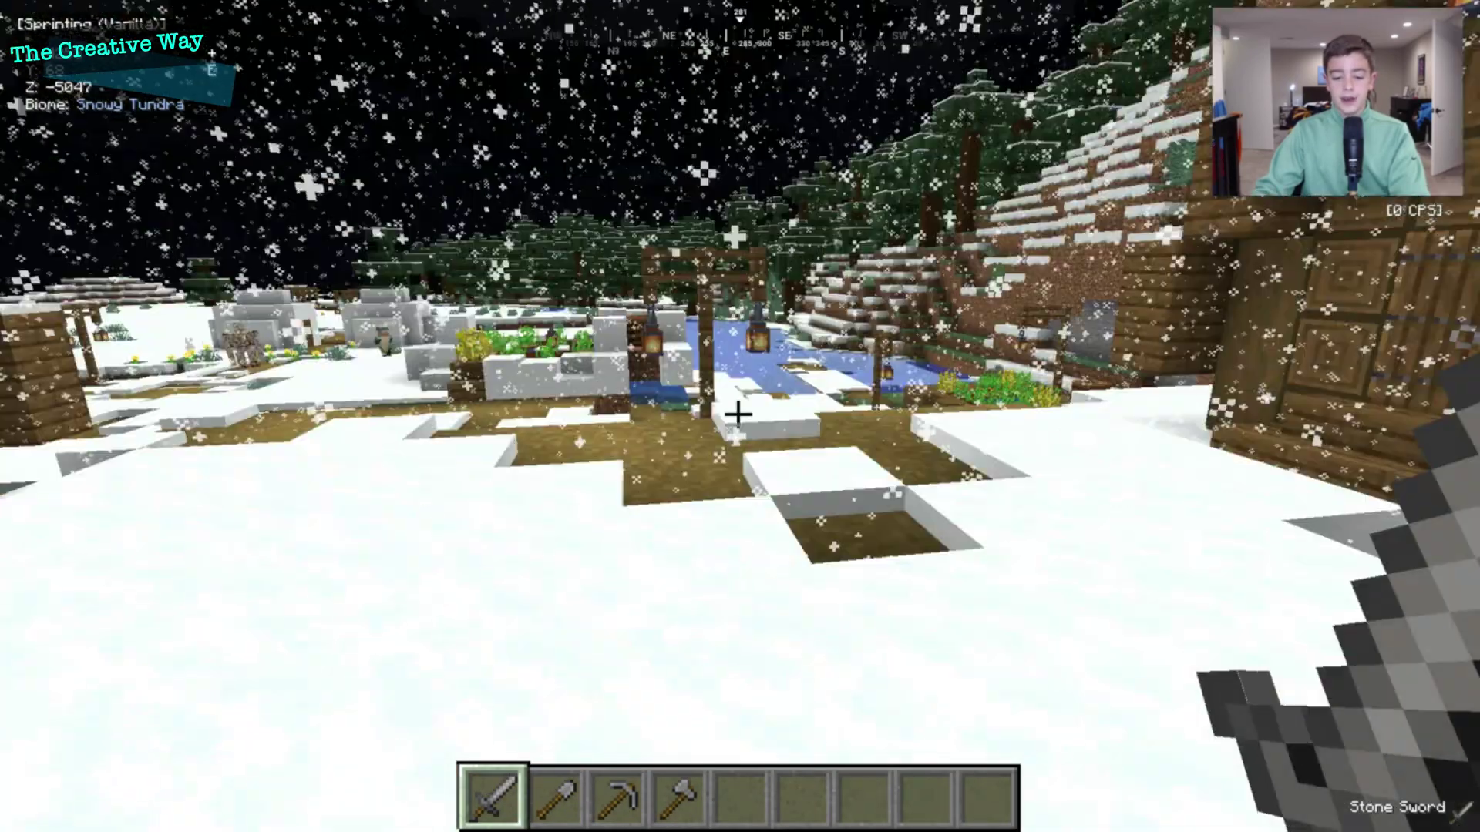
key("w")
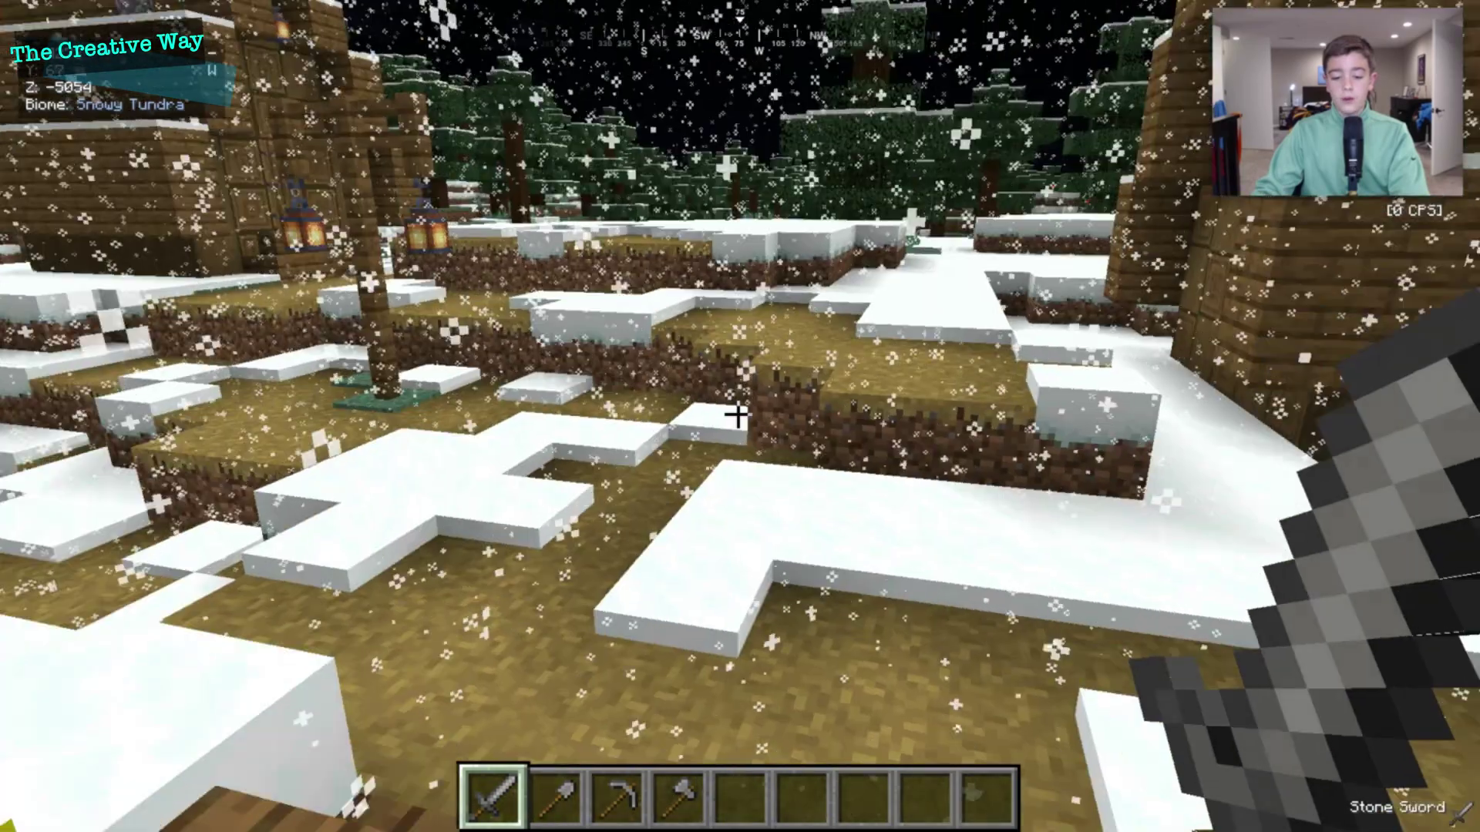
key("w")
key("space")
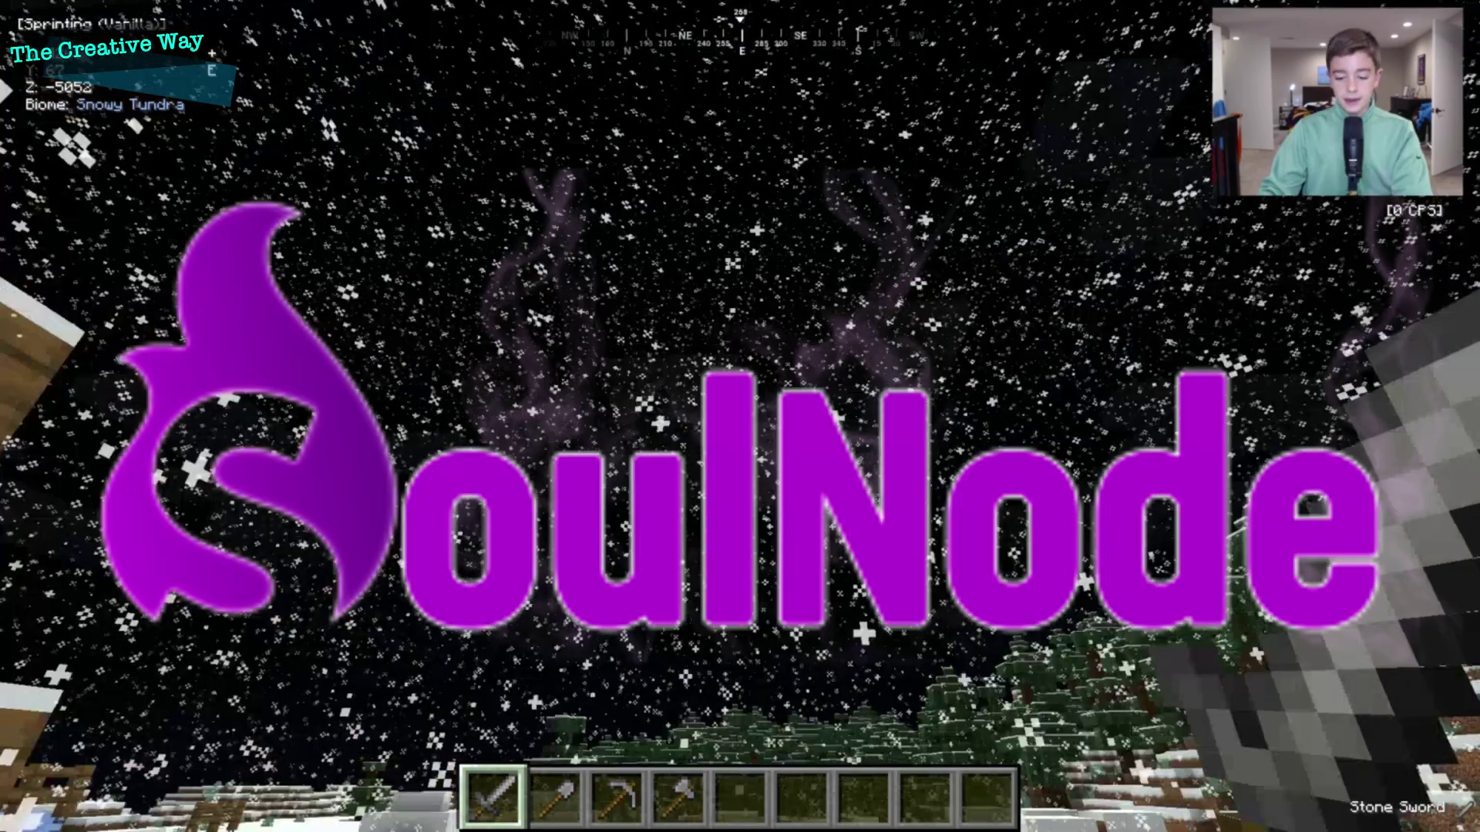
key("w")
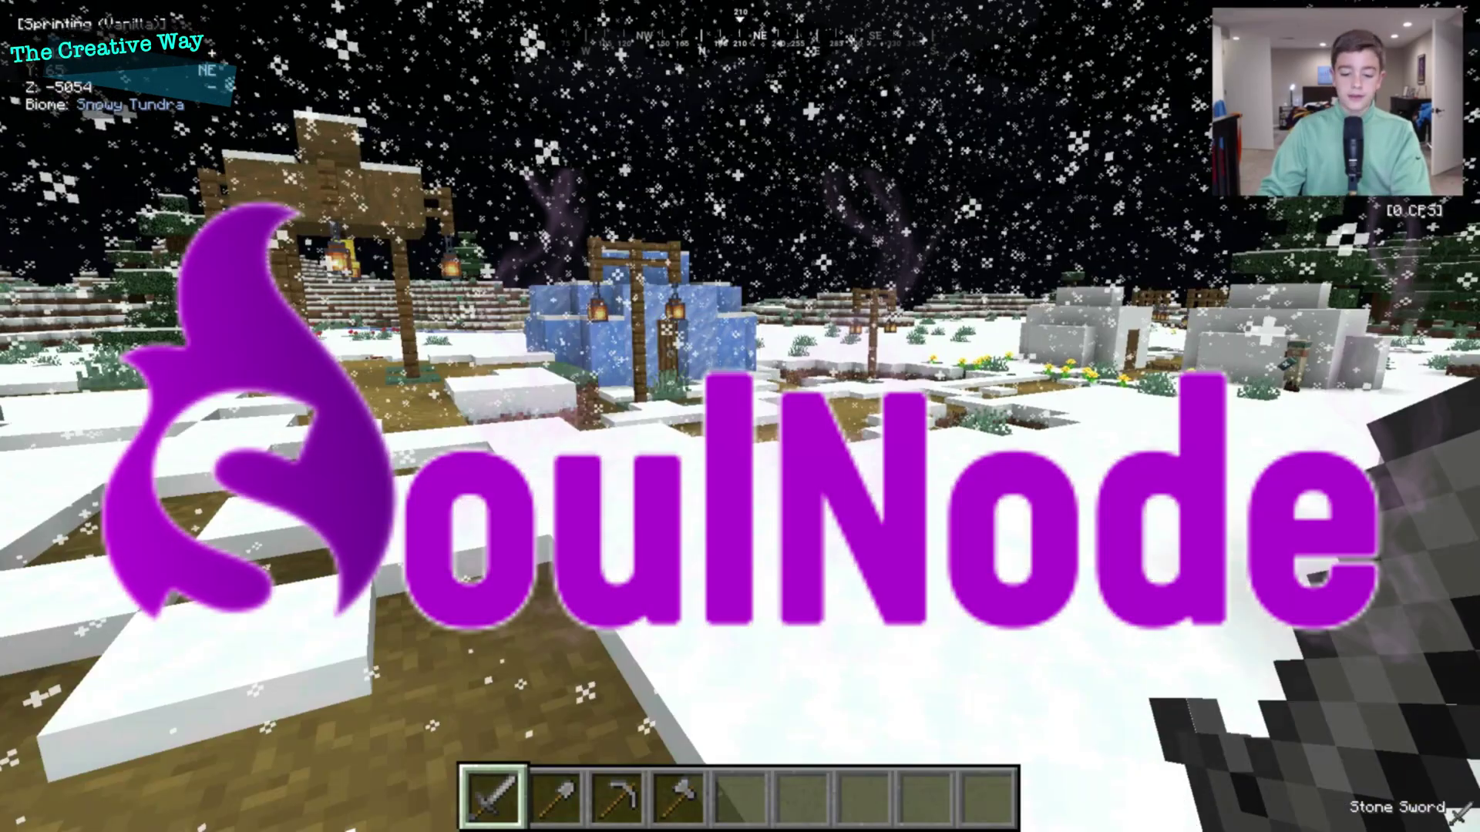
key("w")
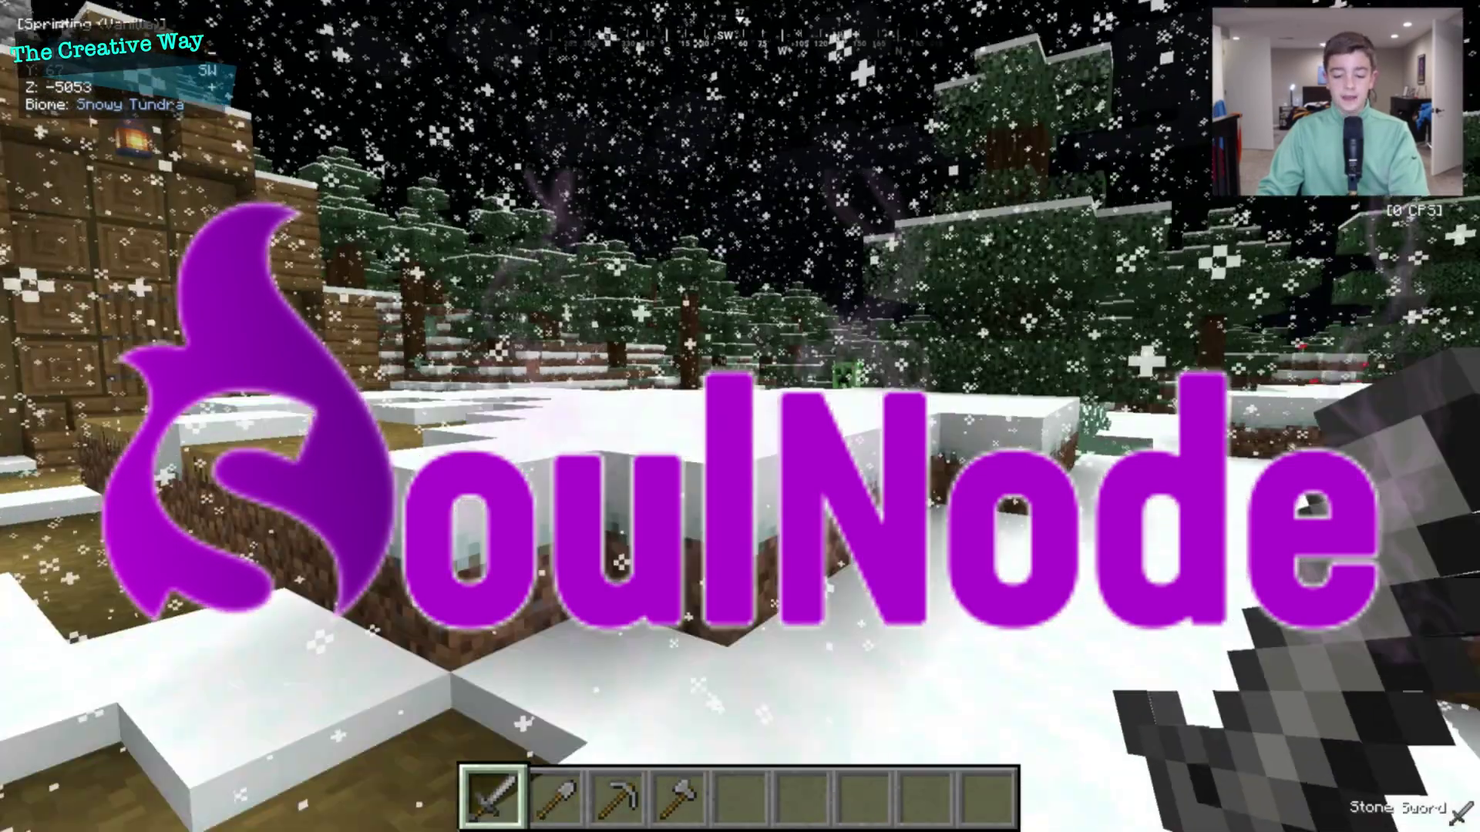
key("/")
key("Escape")
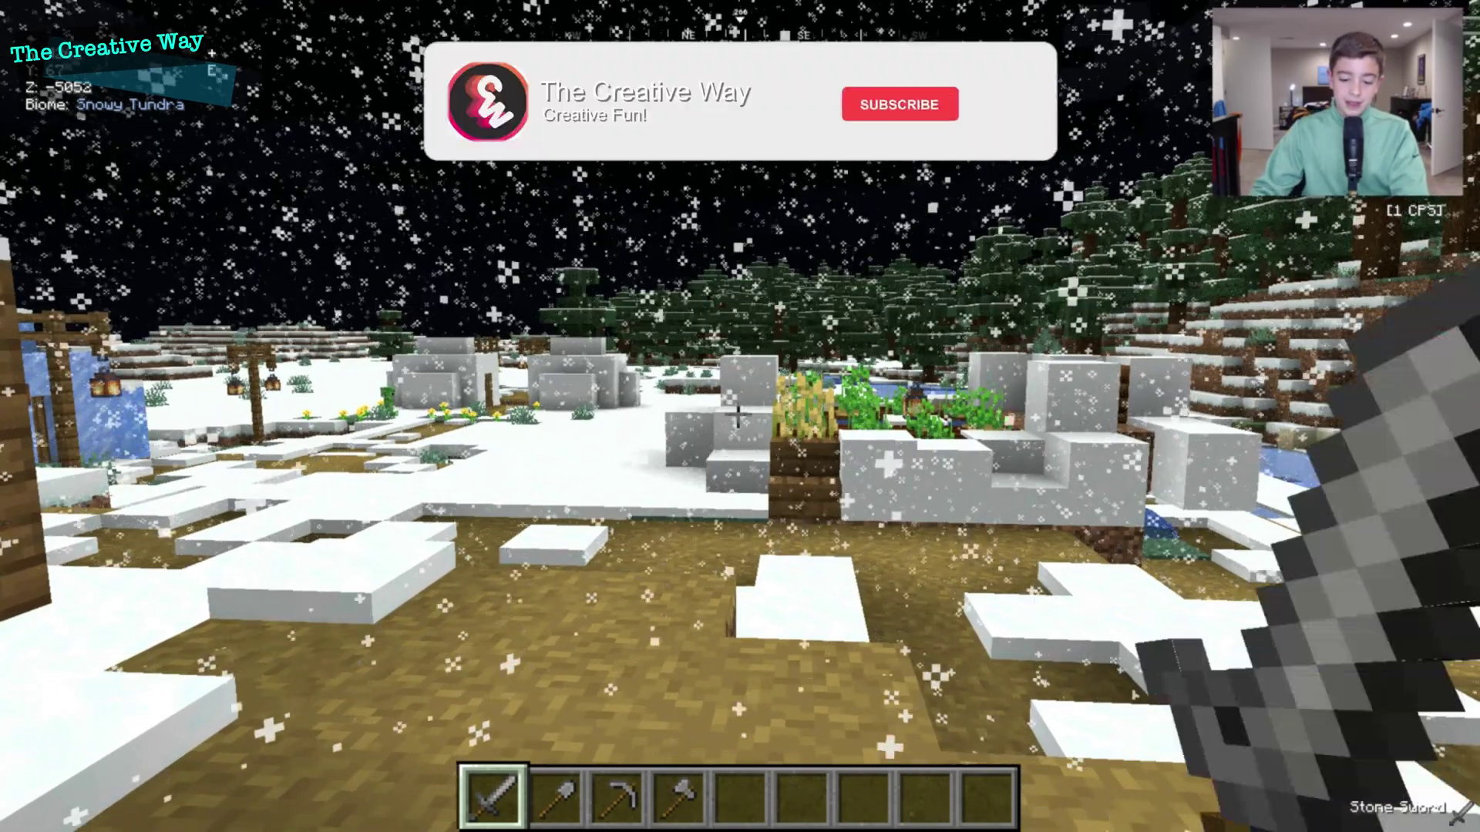
key("w")
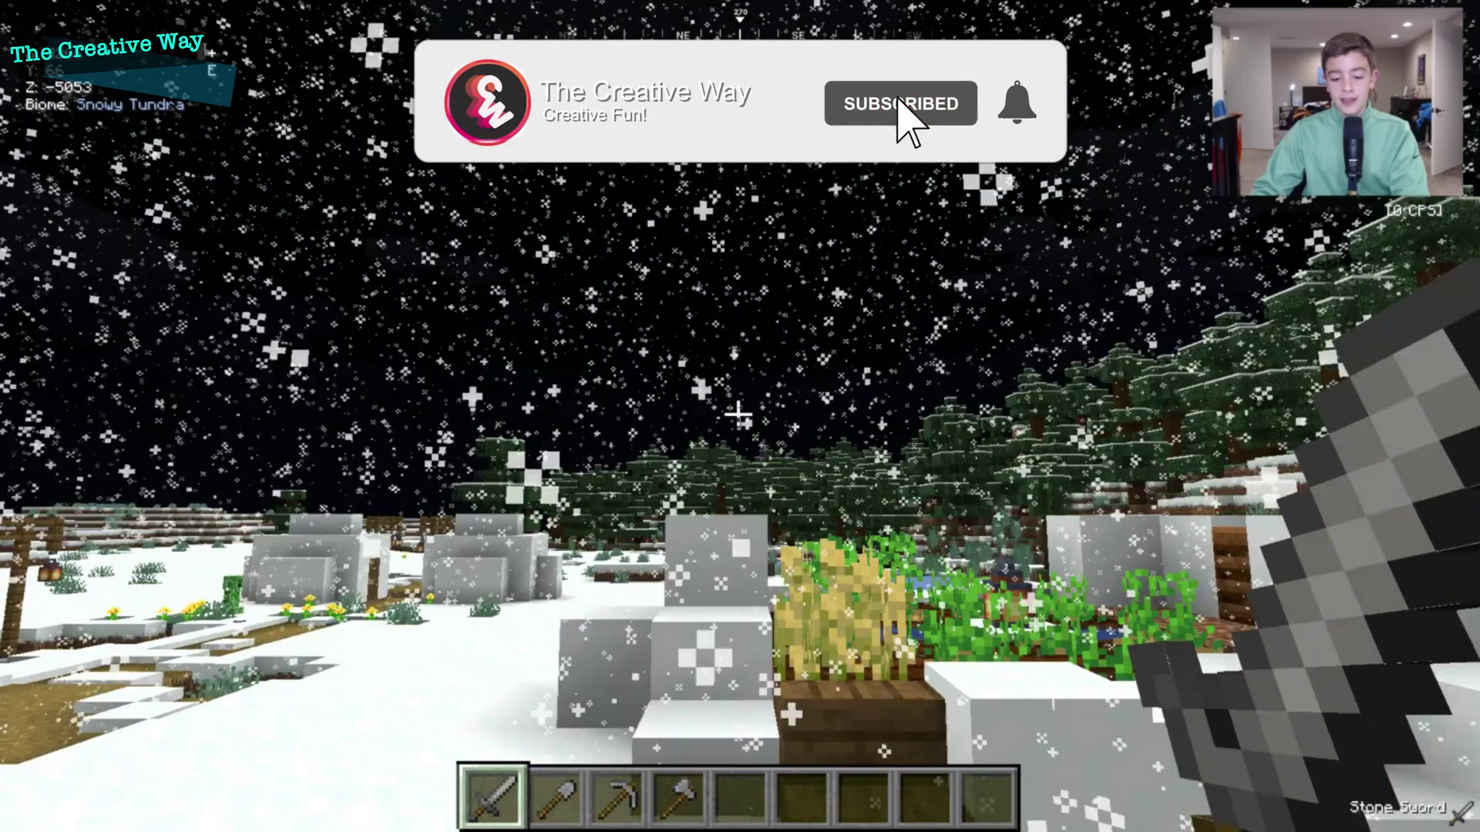